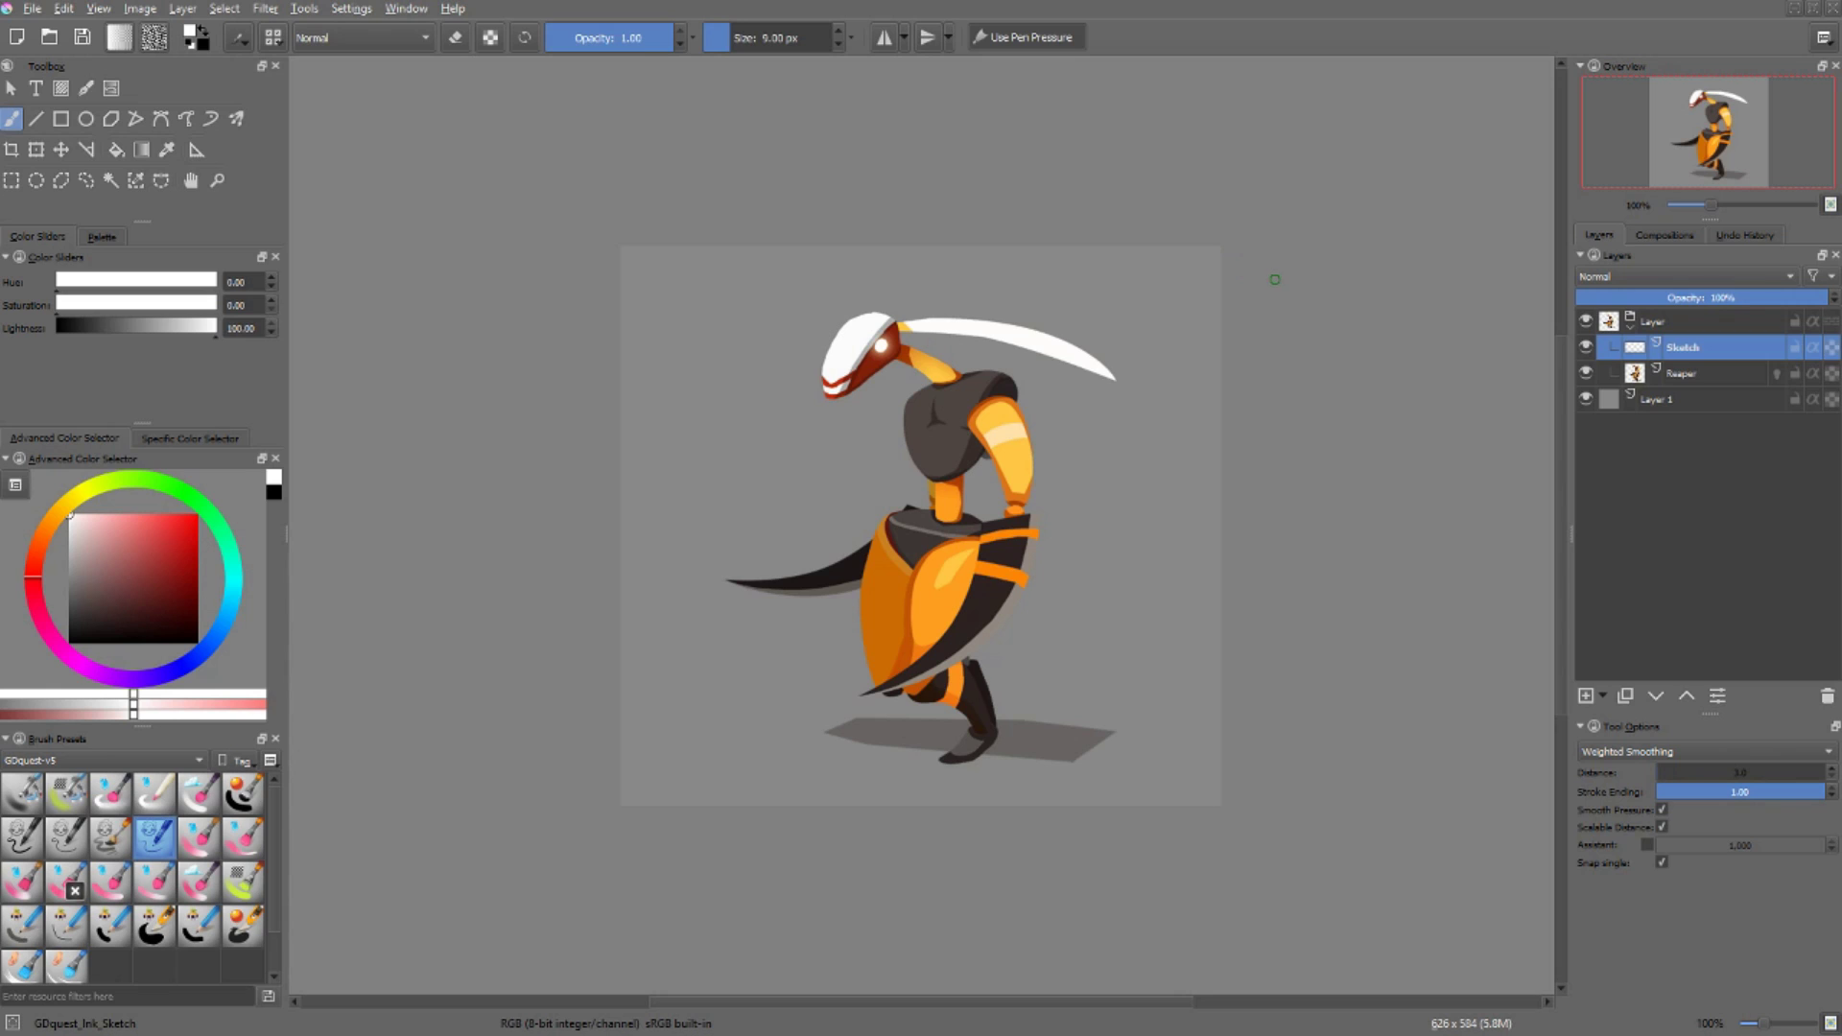
Step: Switch Krita to the Animation workspace using the workspace chooser, then close the list
{"action": "left_click", "coordinate": [1824, 37]}
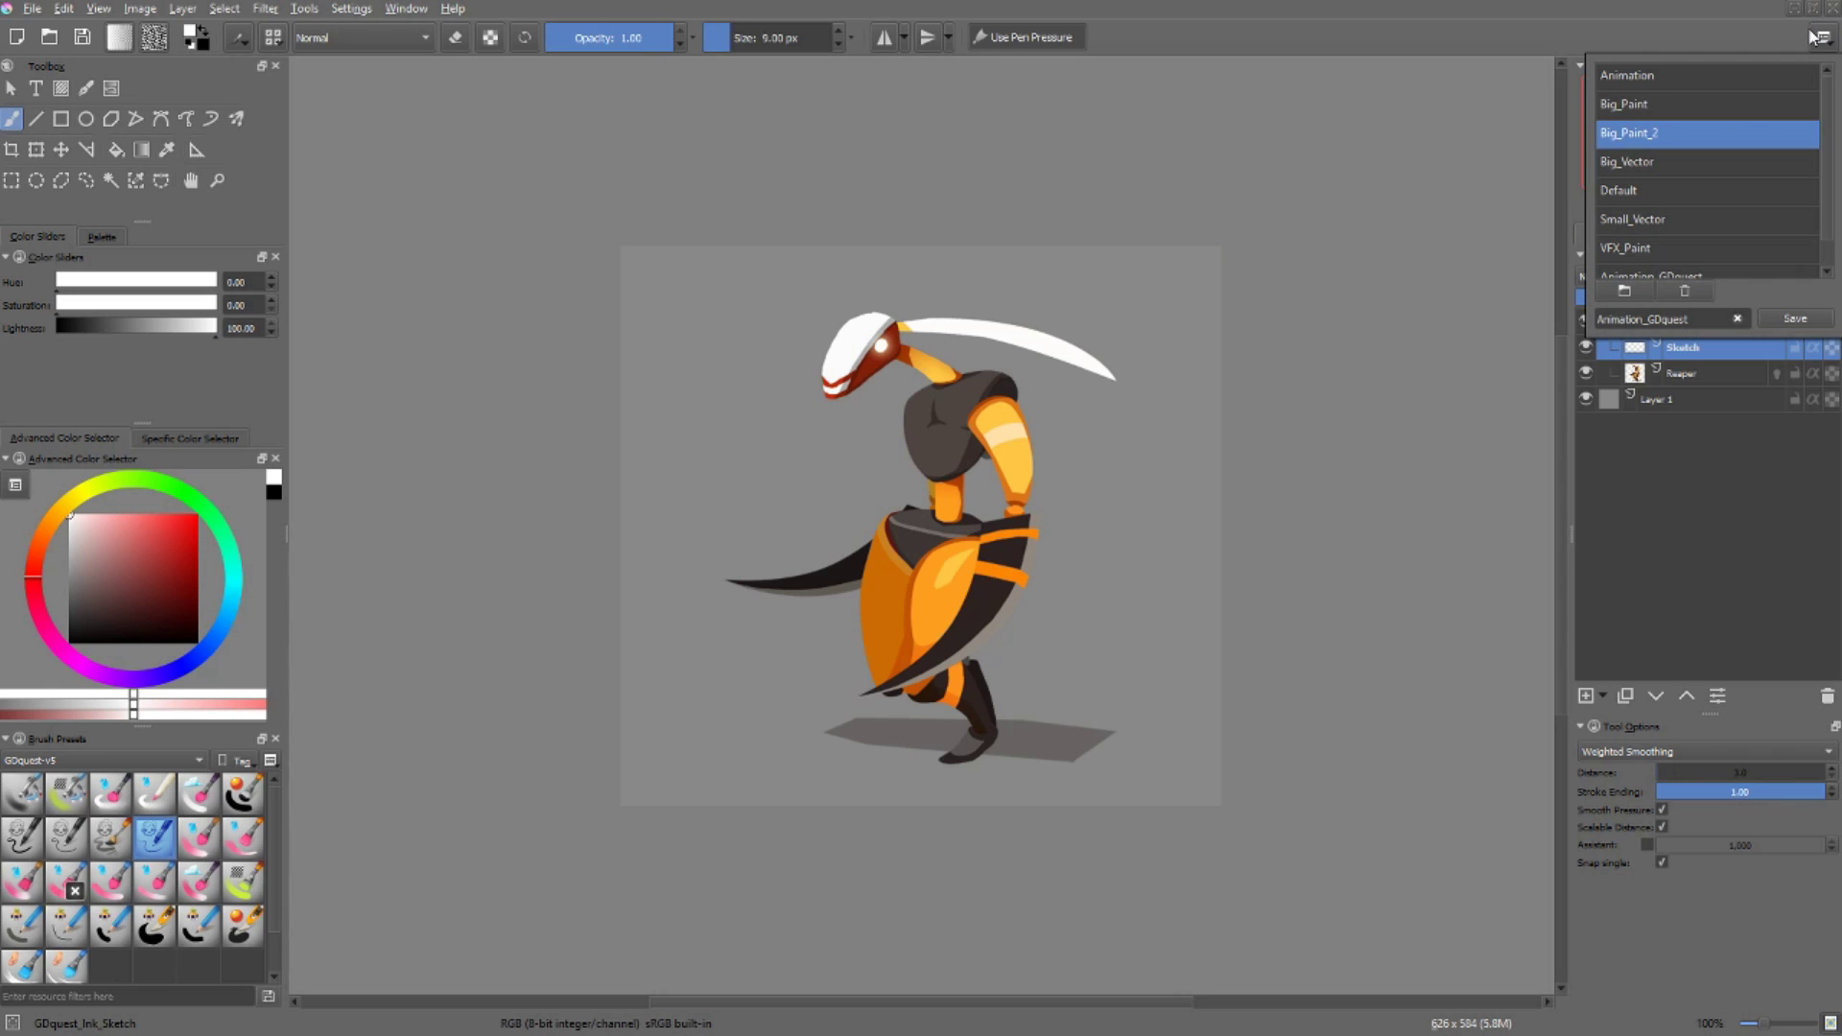
{"action": "left_click", "coordinate": [1642, 78]}
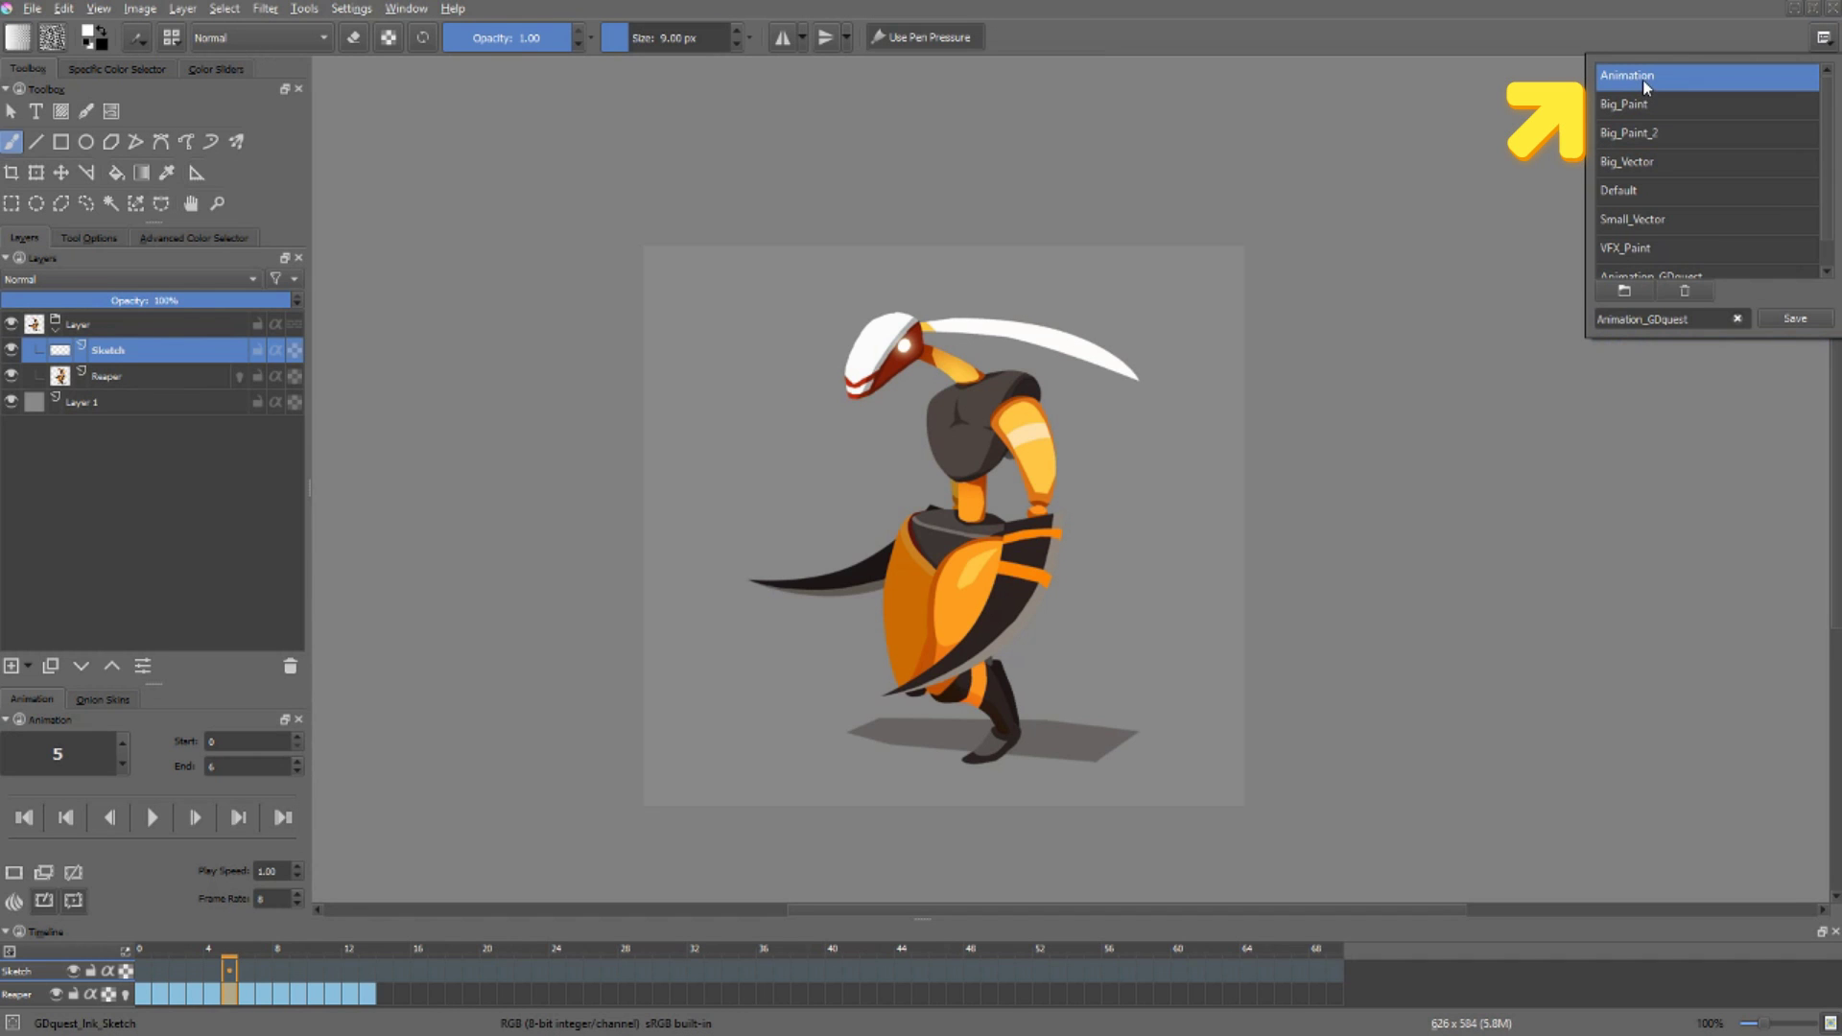
{"action": "left_click", "coordinate": [936, 894]}
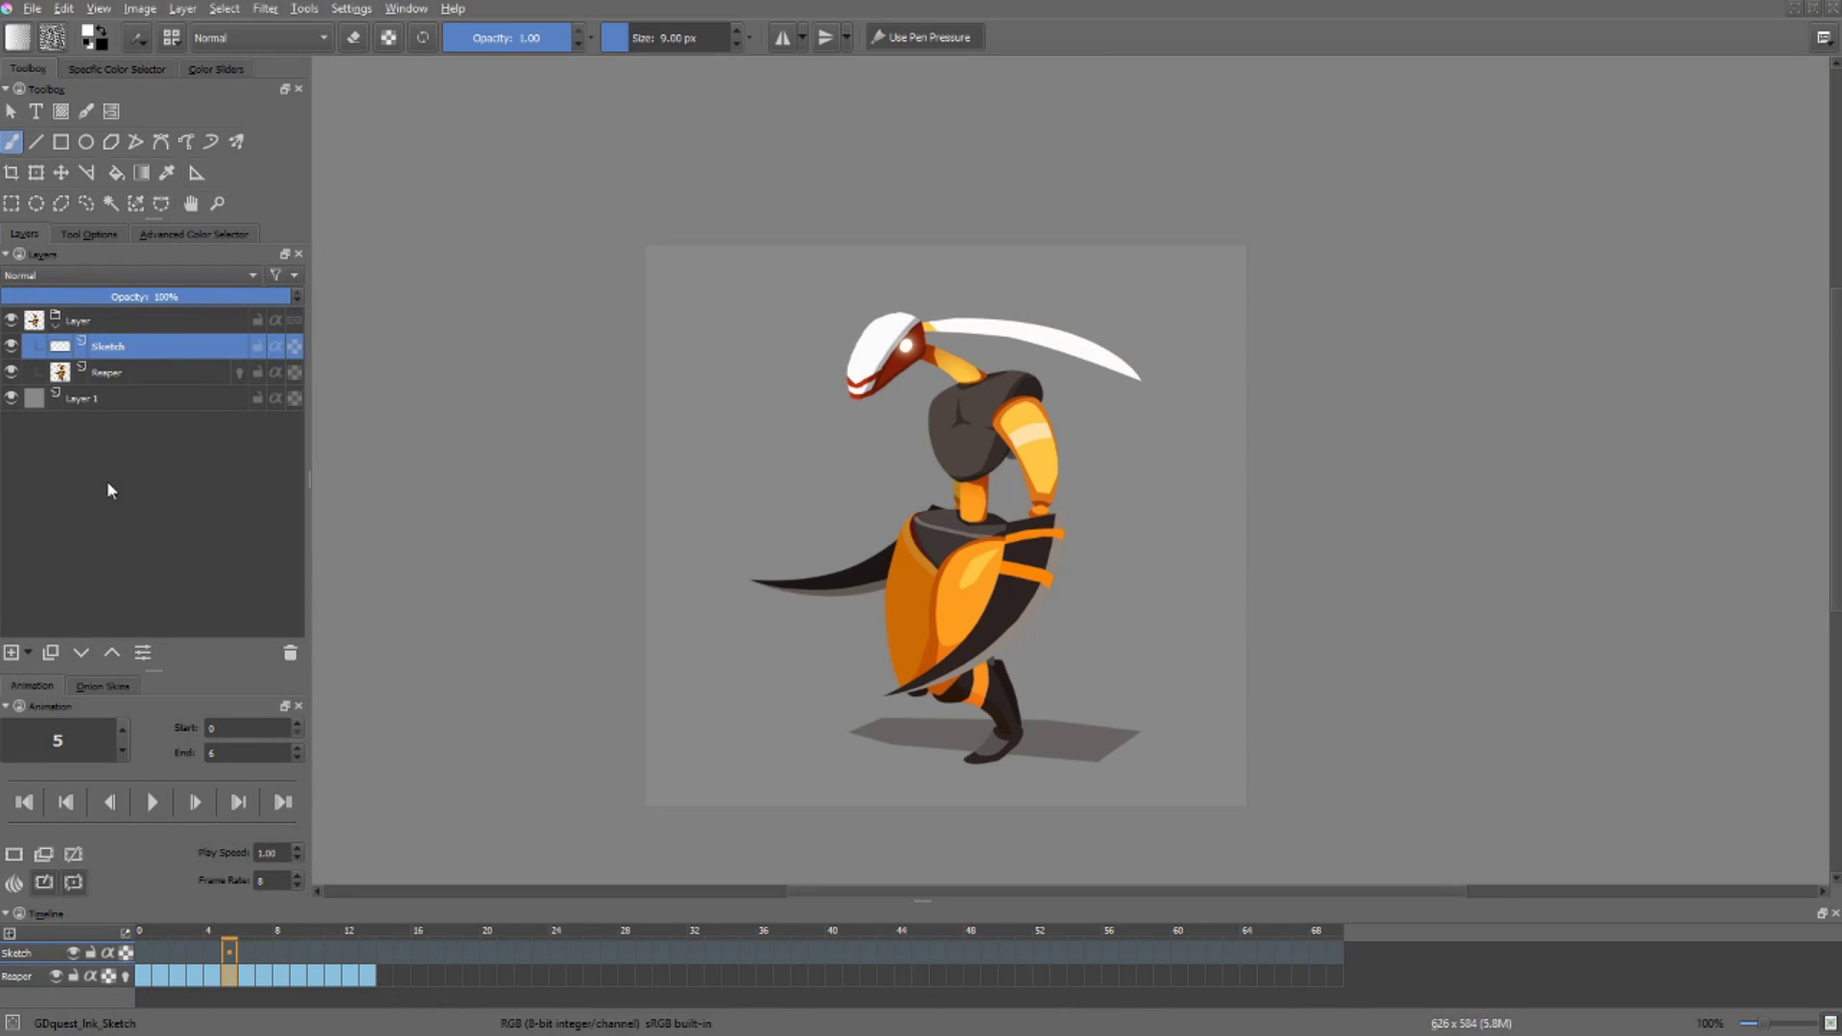
{"action": "left_click", "coordinate": [112, 687]}
{"action": "left_click", "coordinate": [50, 689]}
{"action": "key", "text": "1"}
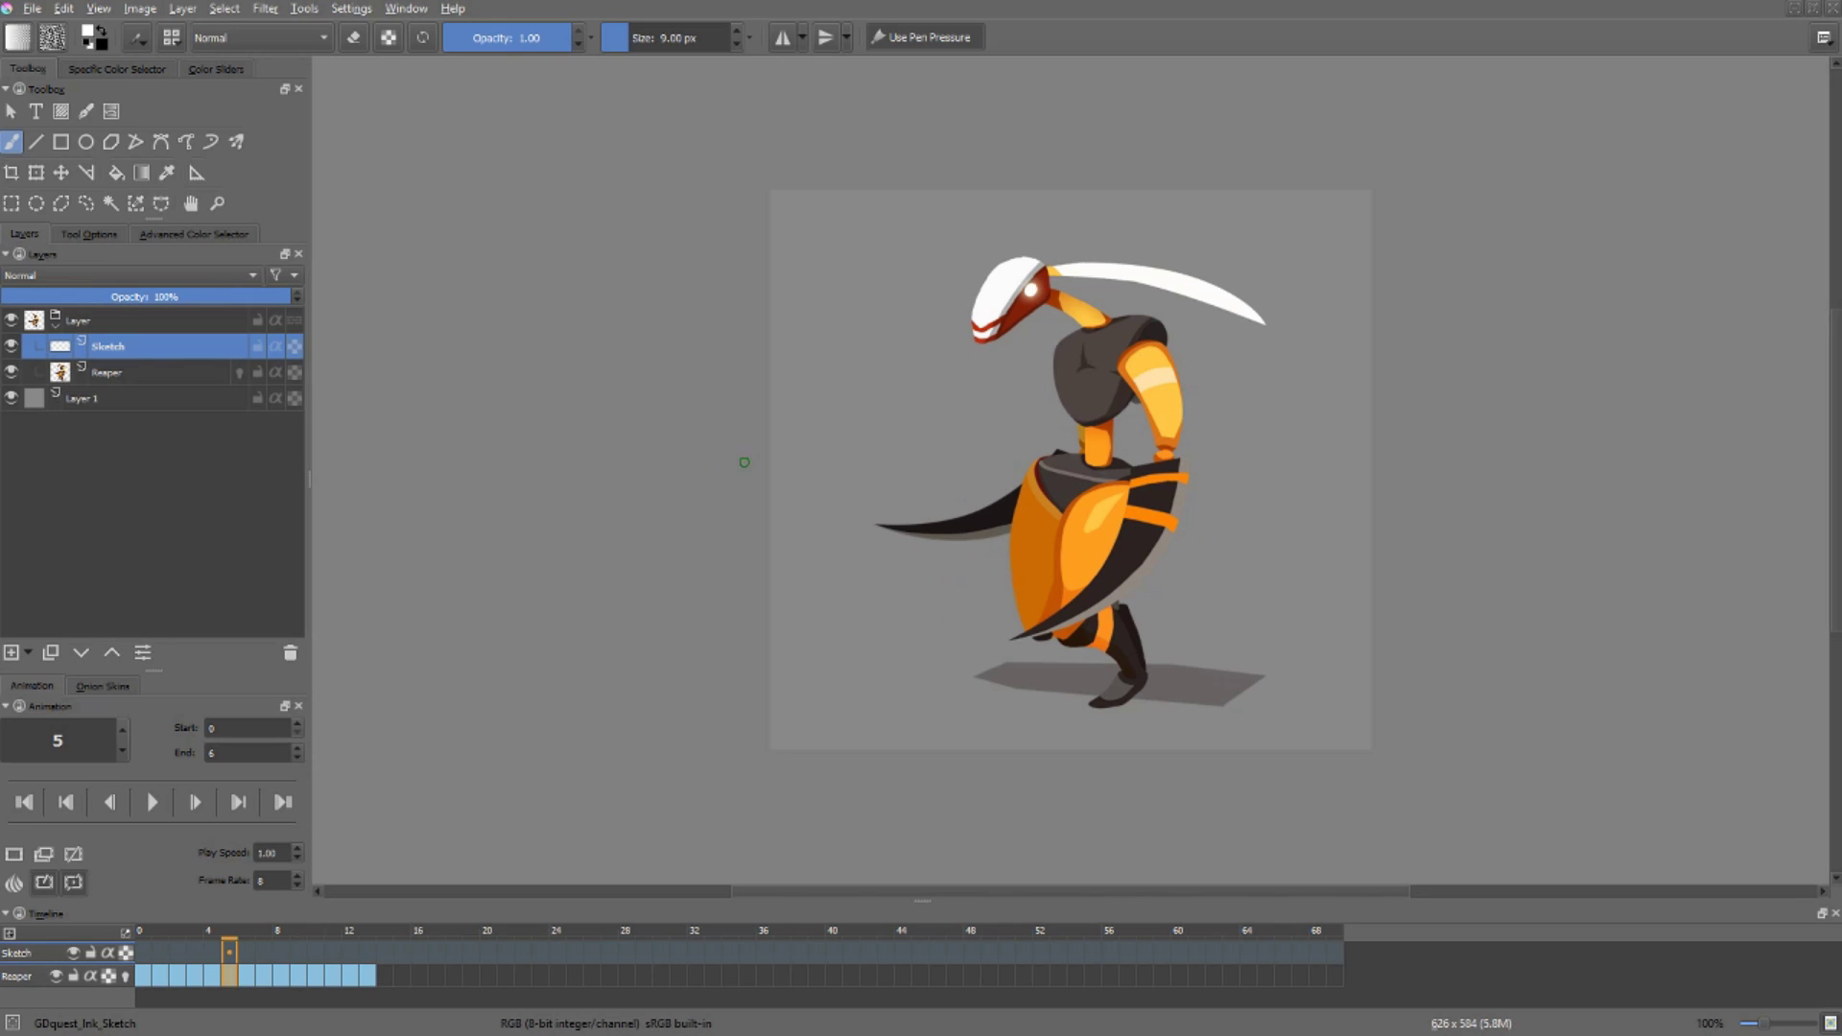
{"action": "mouse_move", "coordinate": [929, 355]}
{"action": "left_mouse_down"}
{"action": "mouse_move", "coordinate": [906, 371]}
{"action": "mouse_move", "coordinate": [1034, 491]}
{"action": "mouse_move", "coordinate": [1219, 480]}
{"action": "left_mouse_up"}
{"action": "key", "text": "ctrl+z"}
Step: Step between frames 4 and 7 with the current-frame spin box
{"action": "left_click", "coordinate": [77, 741]}
{"action": "left_click_drag", "start_coordinate": [38, 739], "coordinate": [53, 740]}
{"action": "left_click", "coordinate": [122, 733]}
{"action": "left_click", "coordinate": [122, 733]}
{"action": "left_click", "coordinate": [124, 750]}
{"action": "left_click", "coordinate": [124, 750]}
{"action": "left_click", "coordinate": [124, 750]}
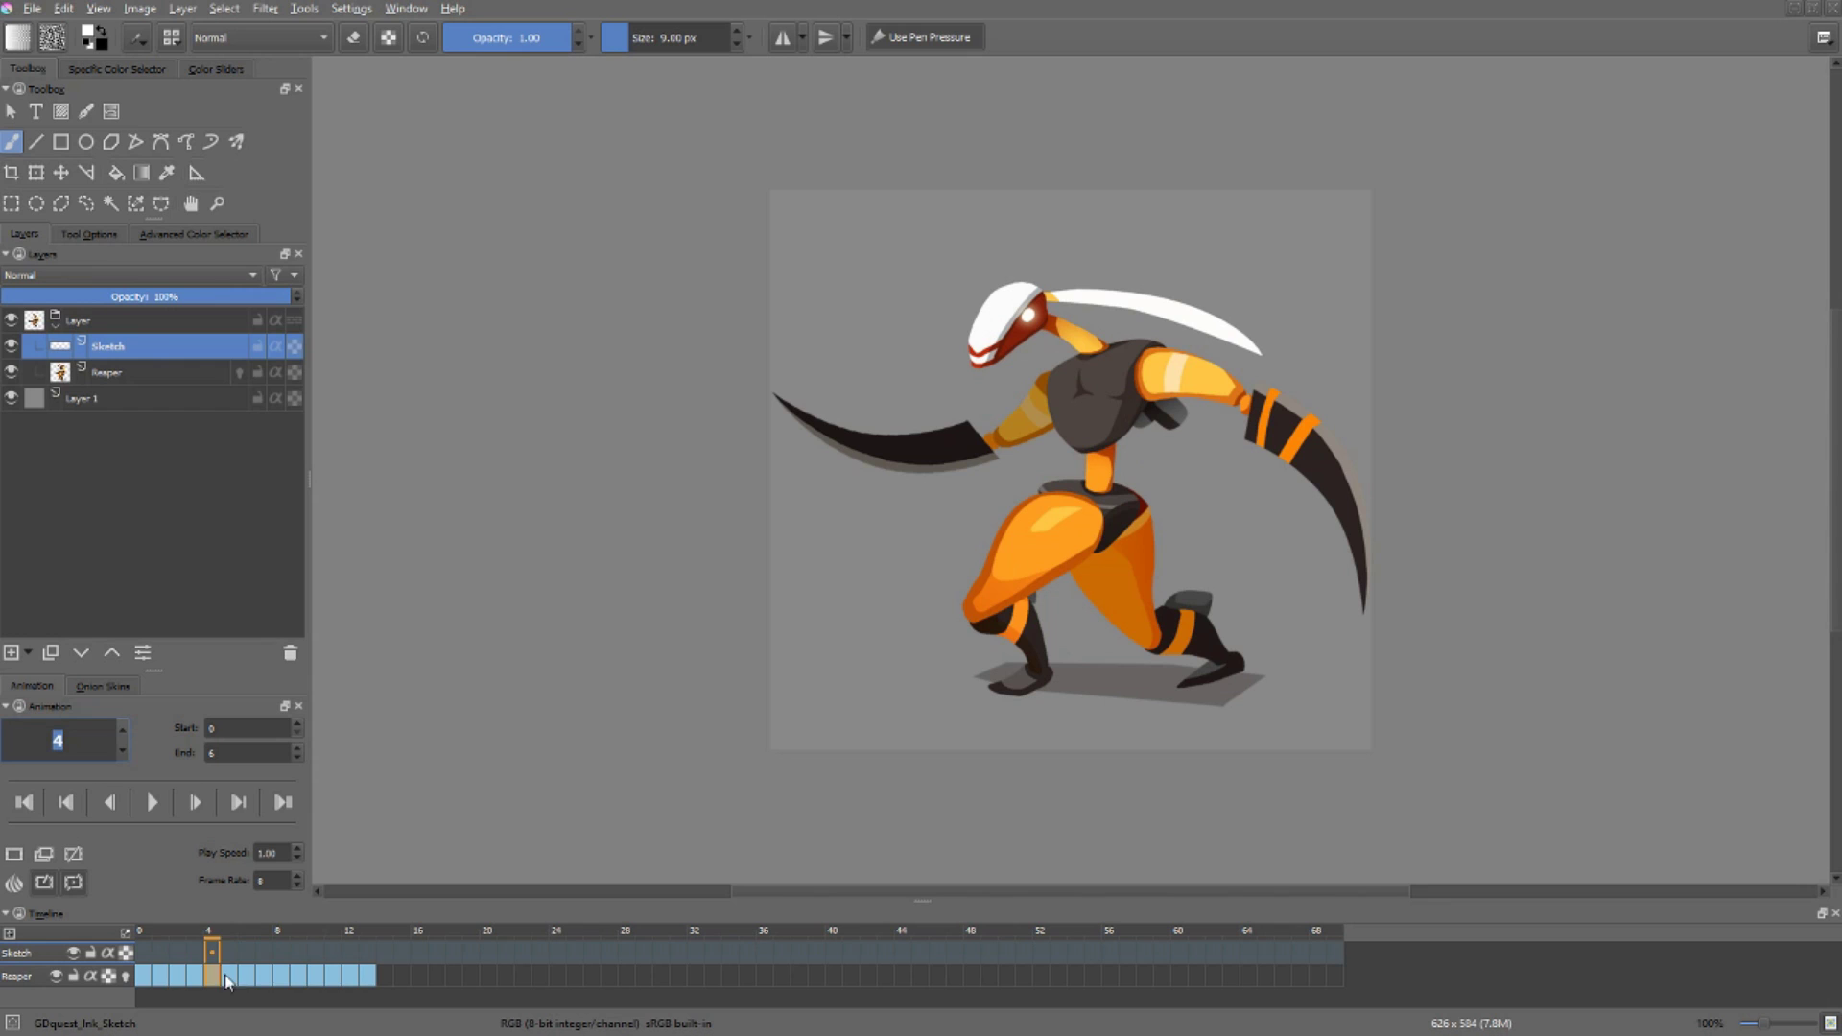
{"action": "left_click", "coordinate": [121, 732]}
{"action": "left_click", "coordinate": [122, 733]}
{"action": "left_click", "coordinate": [122, 733]}
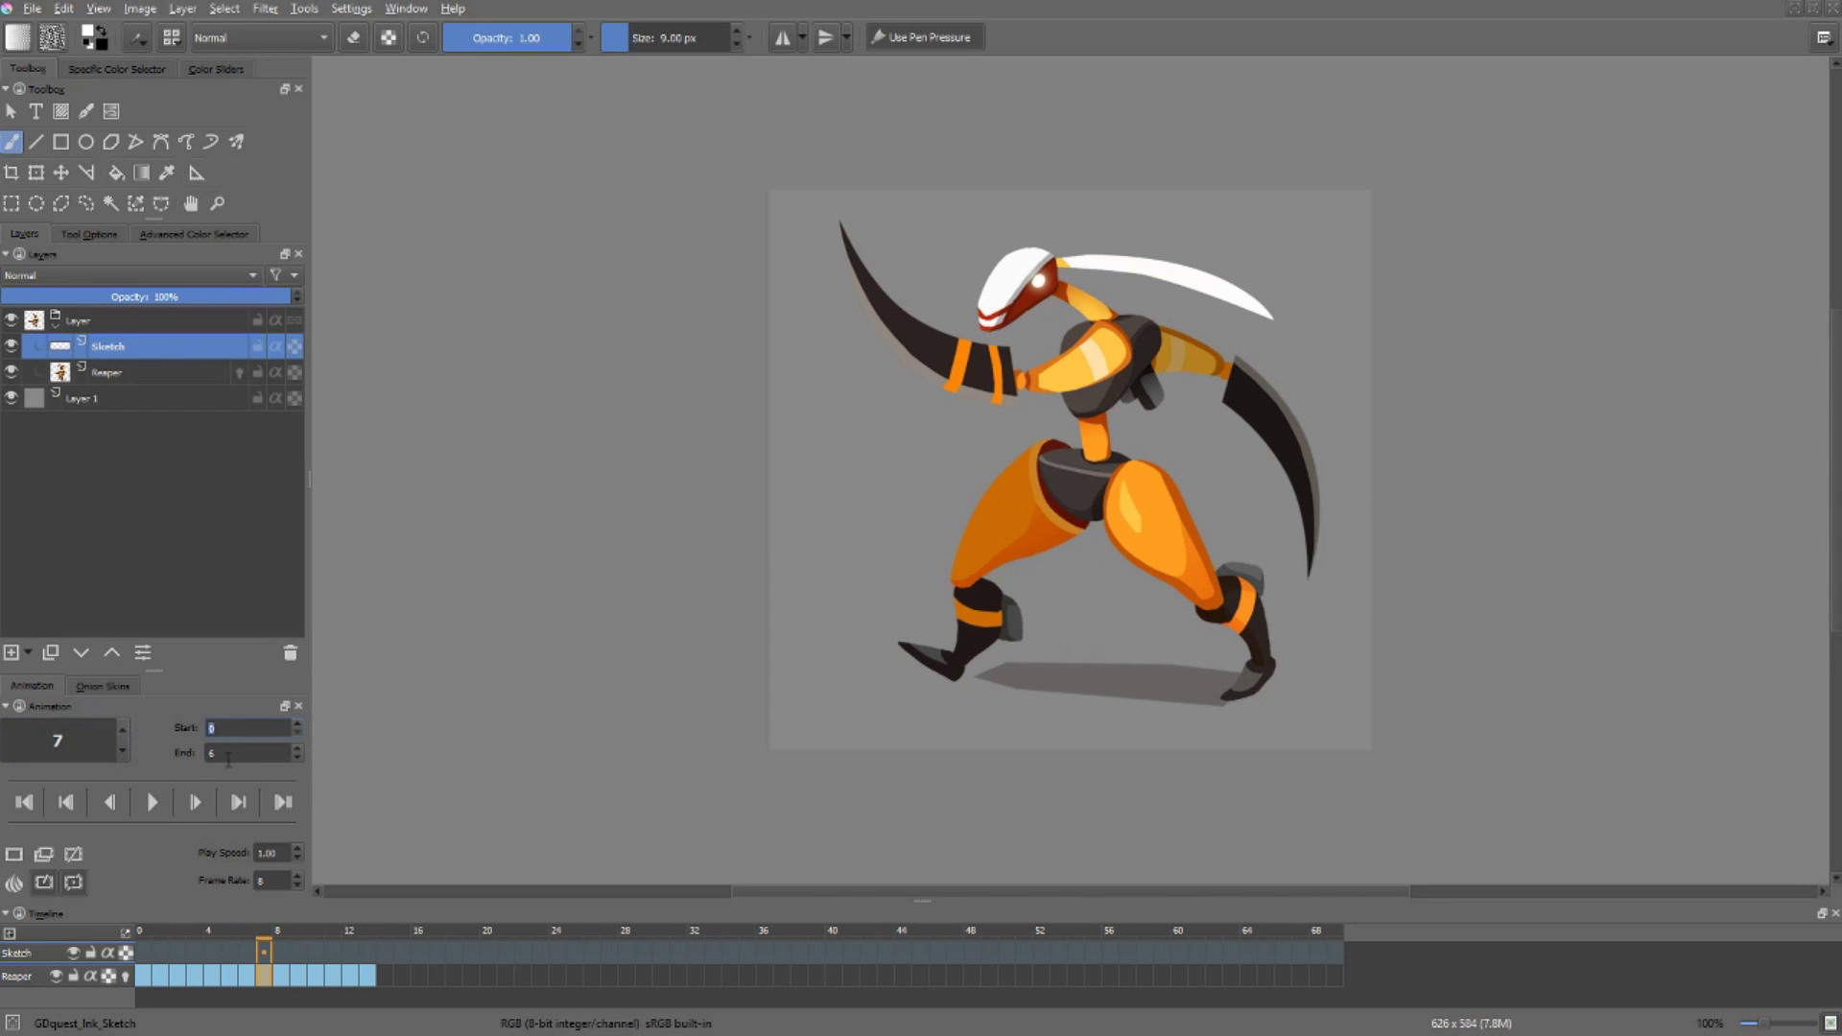
Step: Check the start 0 and end 6 range, then play the animation loop
{"action": "left_click_drag", "start_coordinate": [220, 753], "coordinate": [193, 754]}
{"action": "left_click_drag", "start_coordinate": [205, 735], "coordinate": [190, 739]}
{"action": "left_click", "coordinate": [148, 806]}
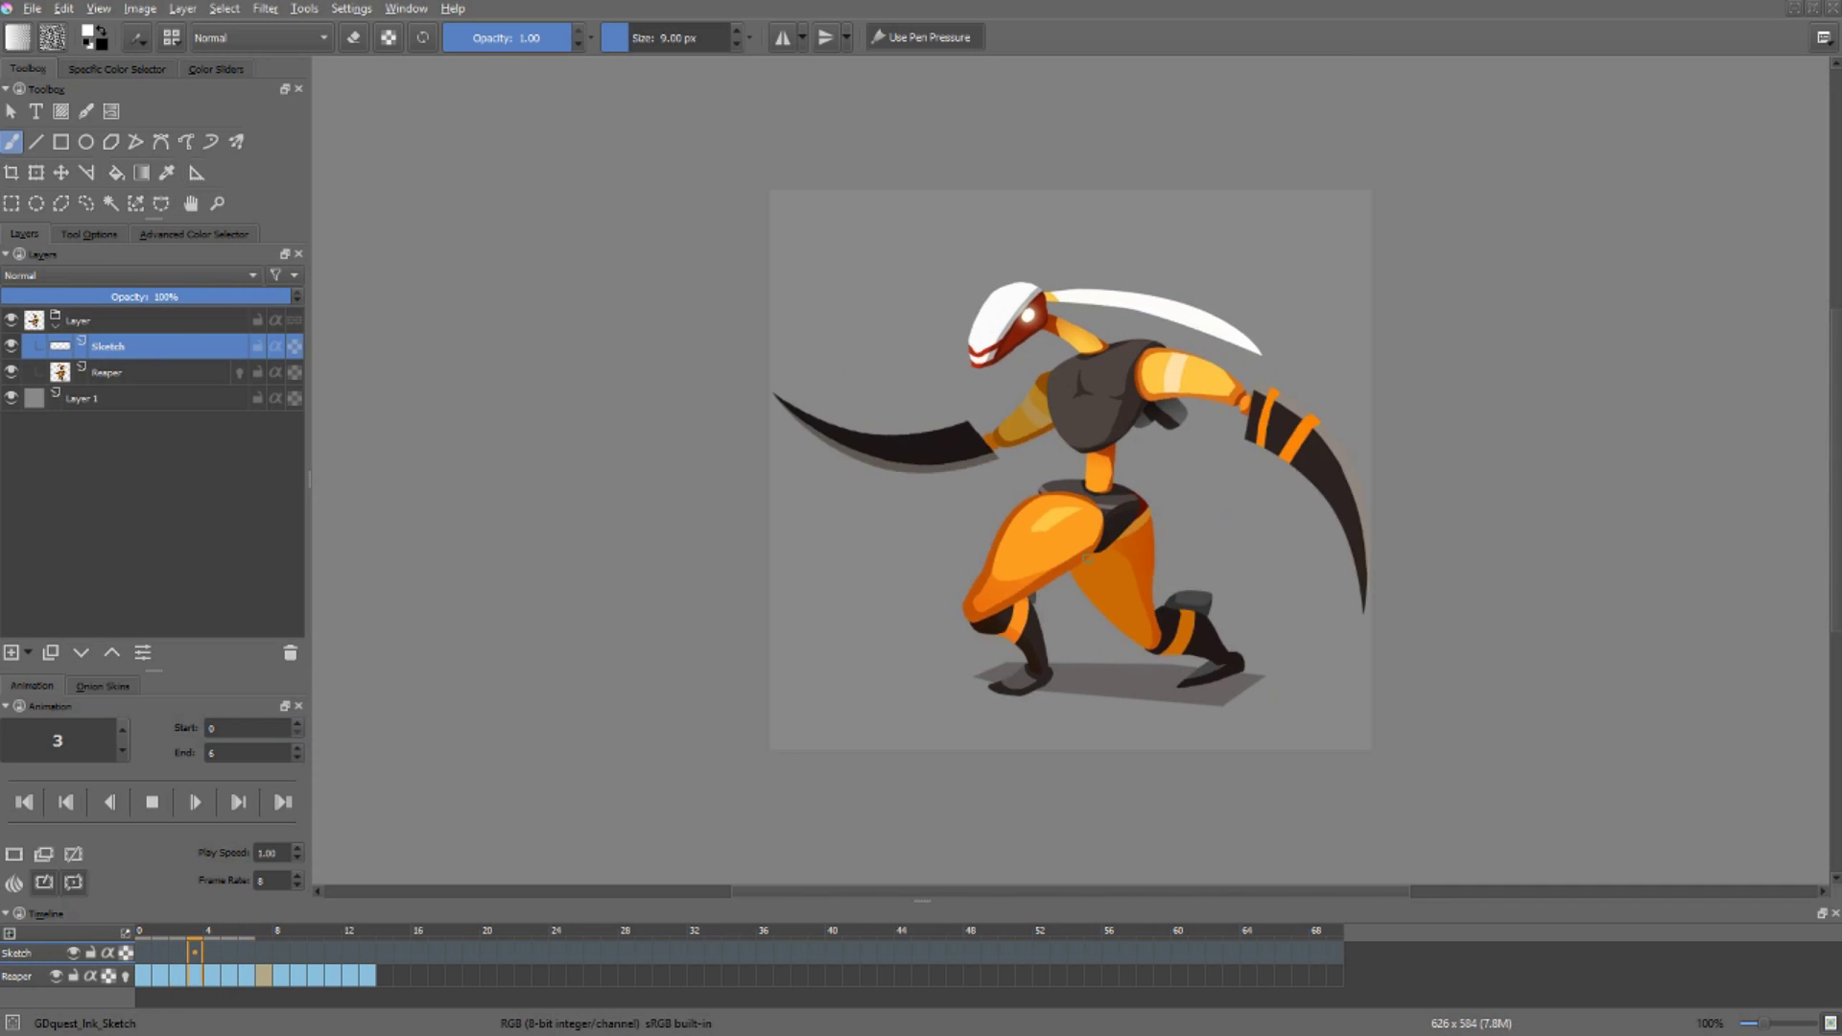
Step: Stop playback, step to frame 7, replay and stop, then edit the Play Speed value
{"action": "left_click", "coordinate": [150, 804]}
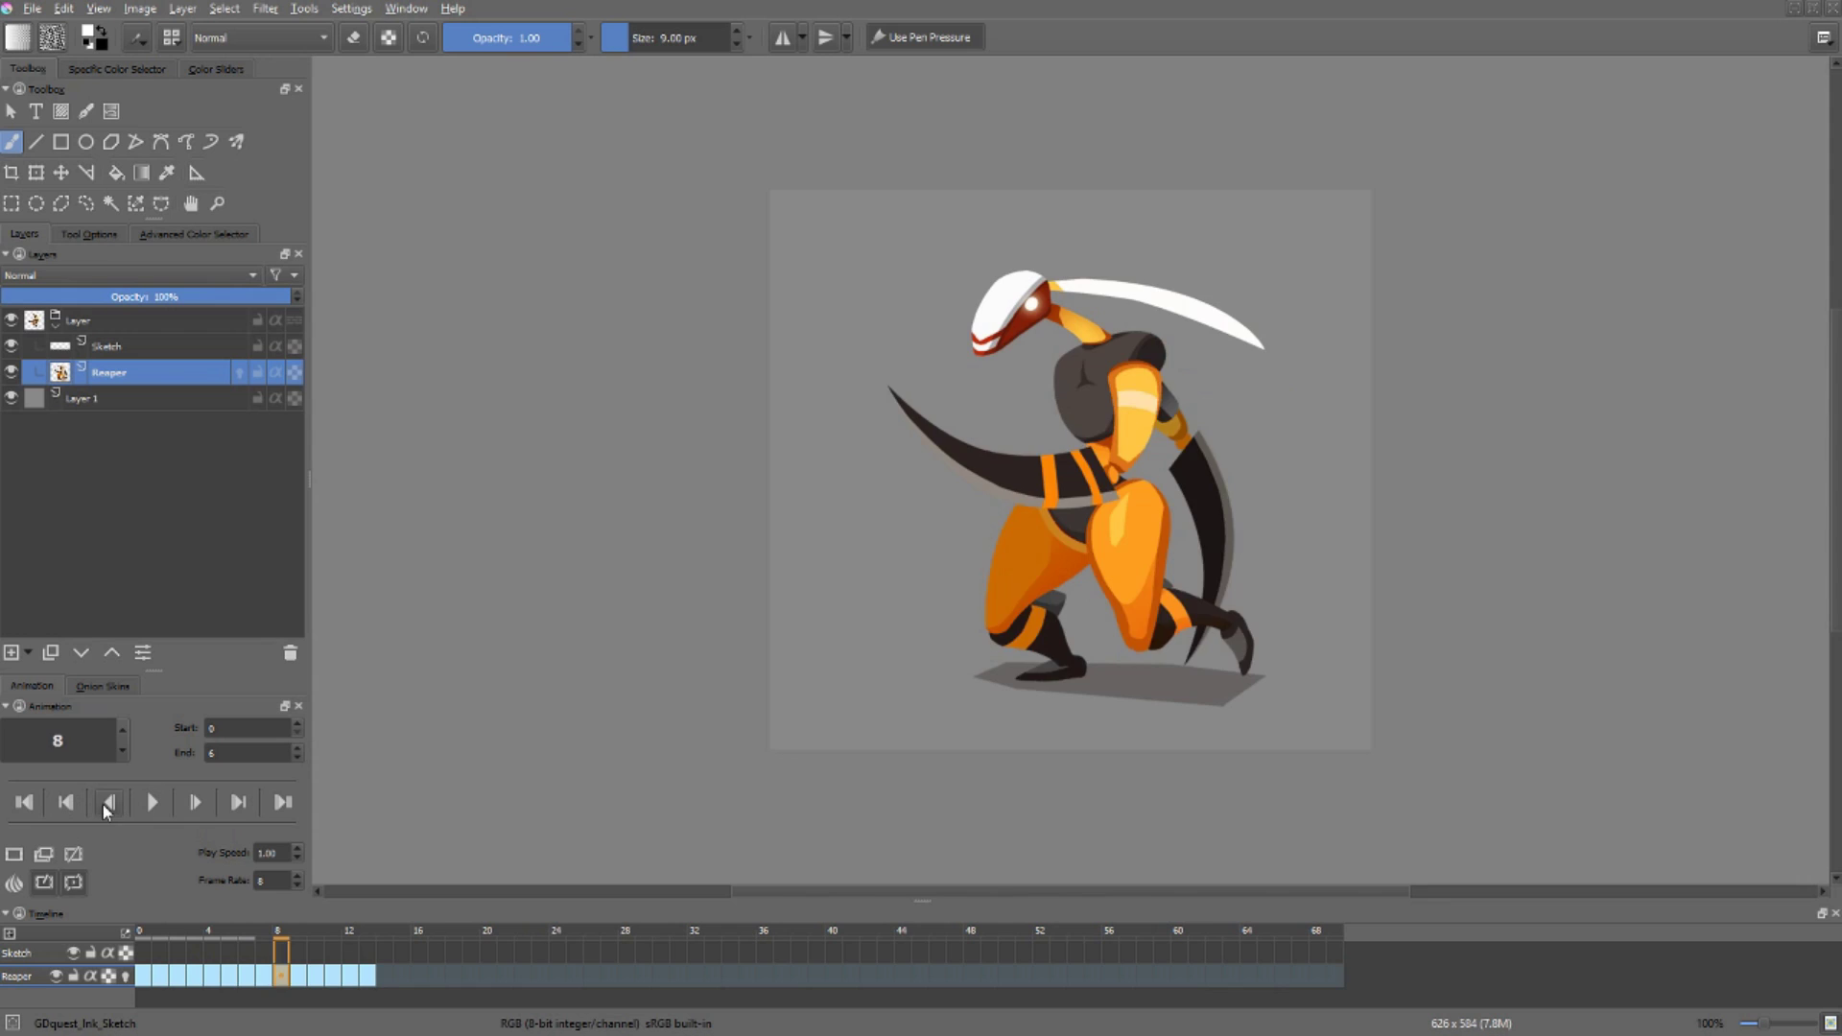
{"action": "left_click", "coordinate": [194, 802]}
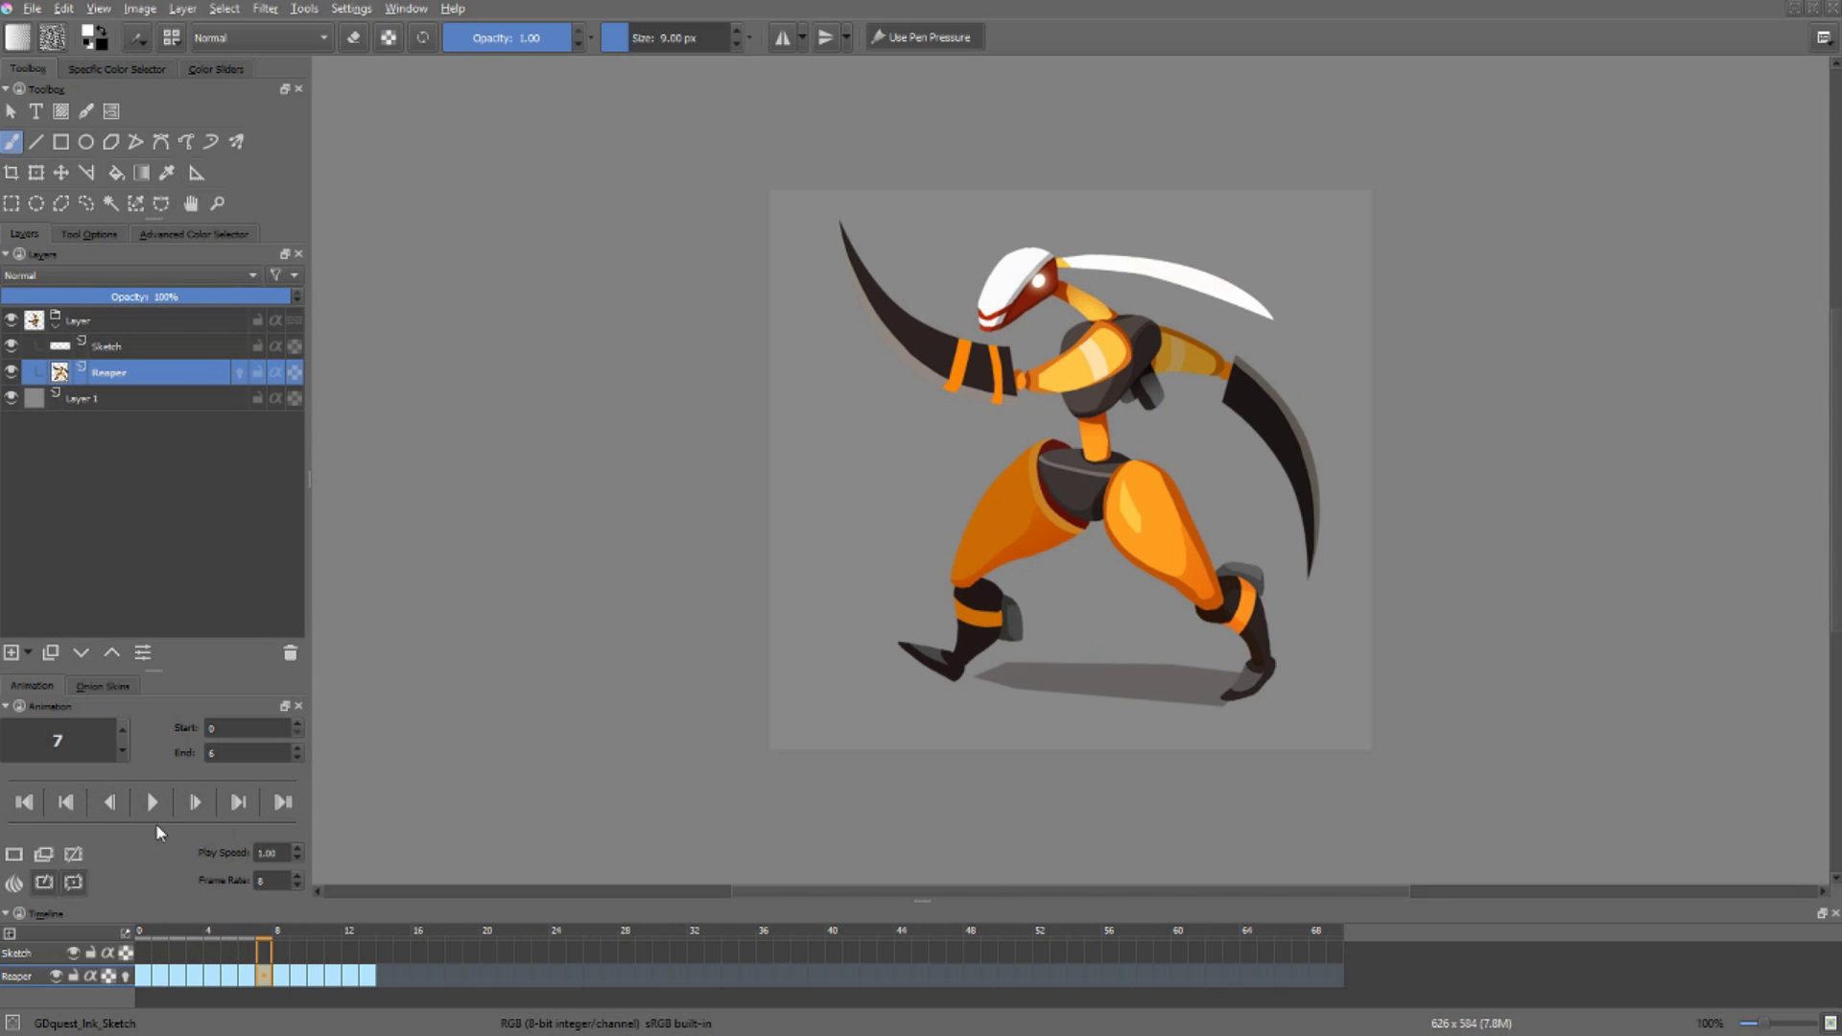
{"action": "left_click", "coordinate": [150, 804]}
{"action": "left_click", "coordinate": [152, 806]}
{"action": "left_click_drag", "start_coordinate": [274, 853], "coordinate": [201, 853]}
{"action": "left_click", "coordinate": [281, 852]}
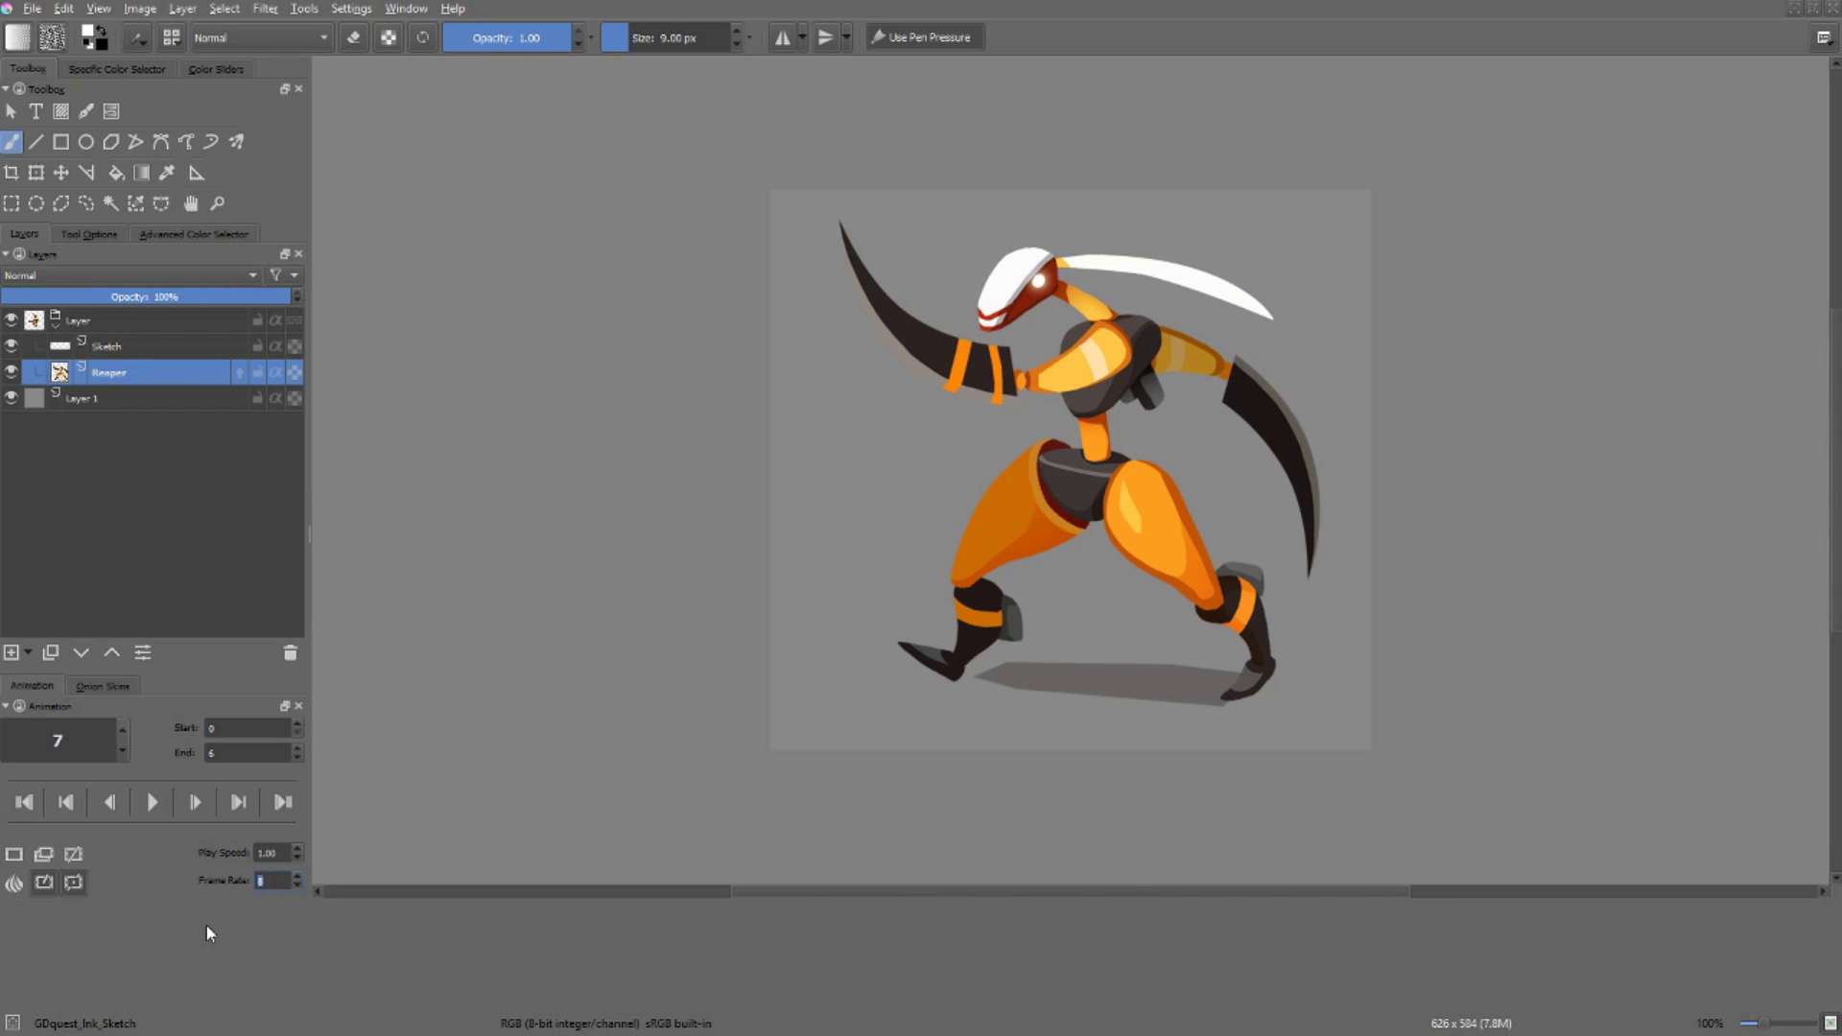
{"action": "left_click_drag", "start_coordinate": [206, 917], "coordinate": [257, 1015]}
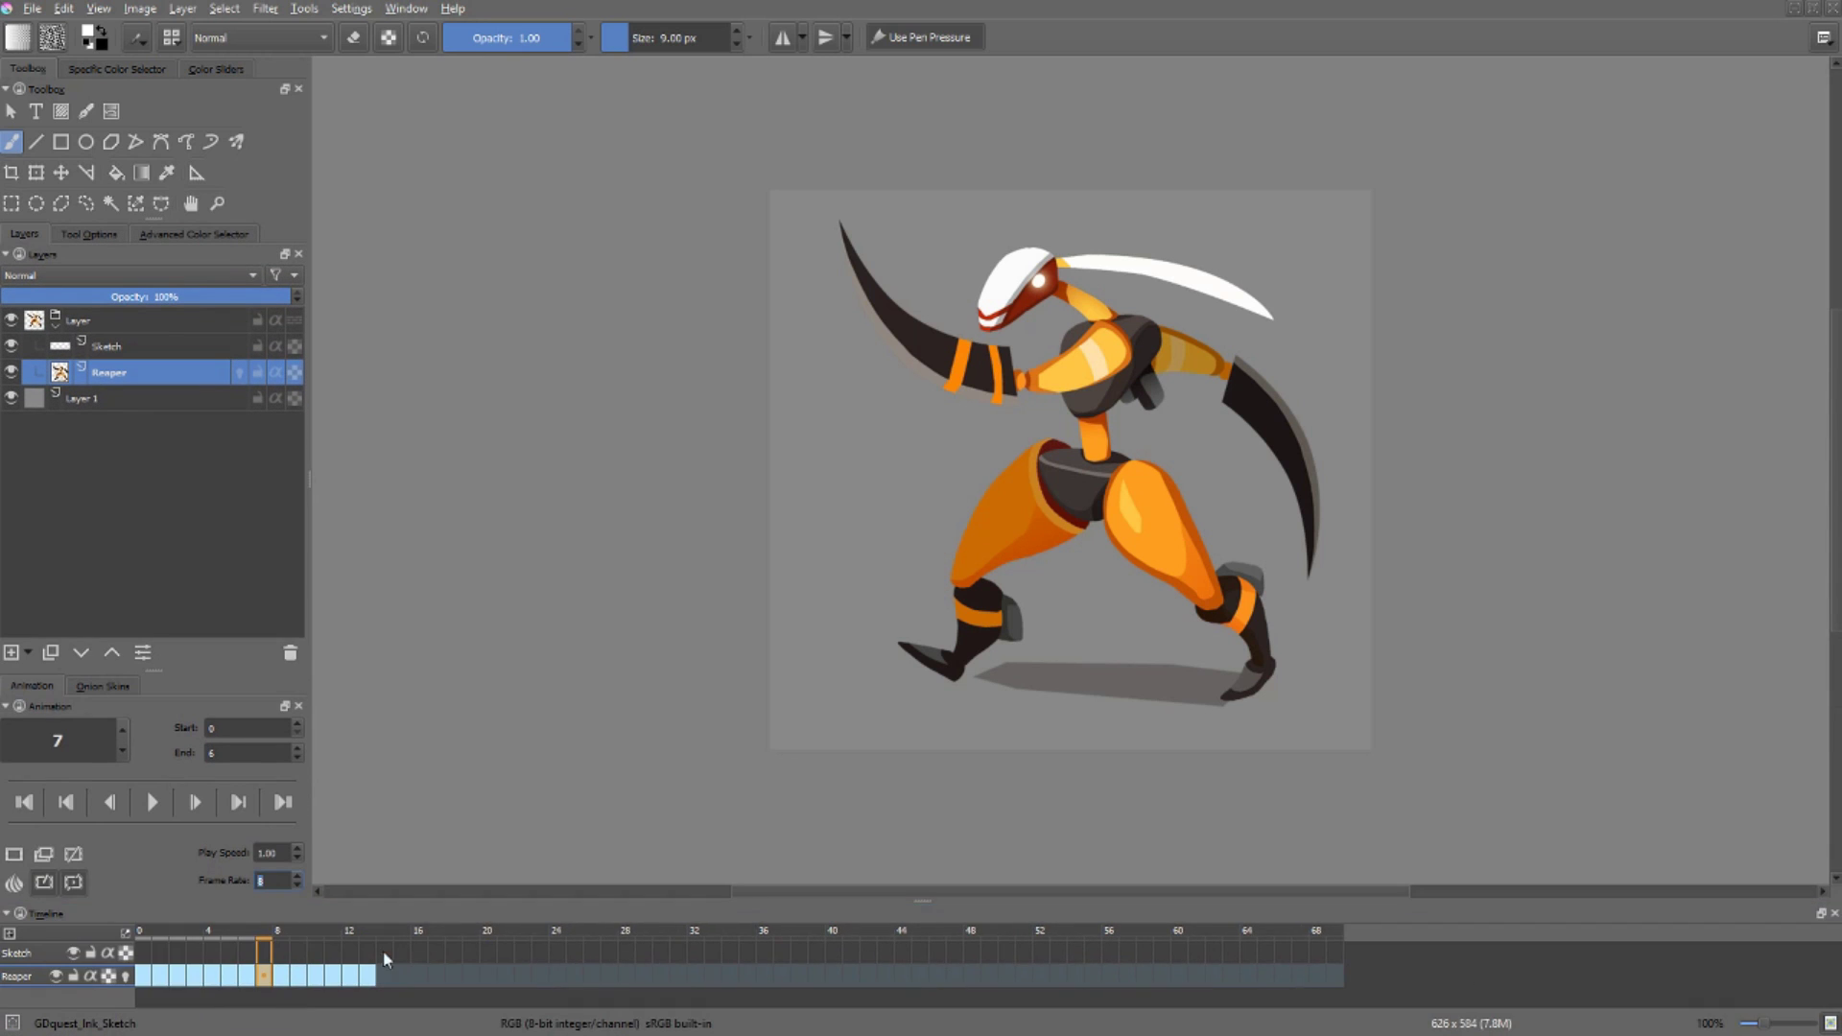
{"action": "double_click", "coordinate": [273, 853]}
{"action": "type", "text": "2"}
{"action": "key", "text": "Return"}
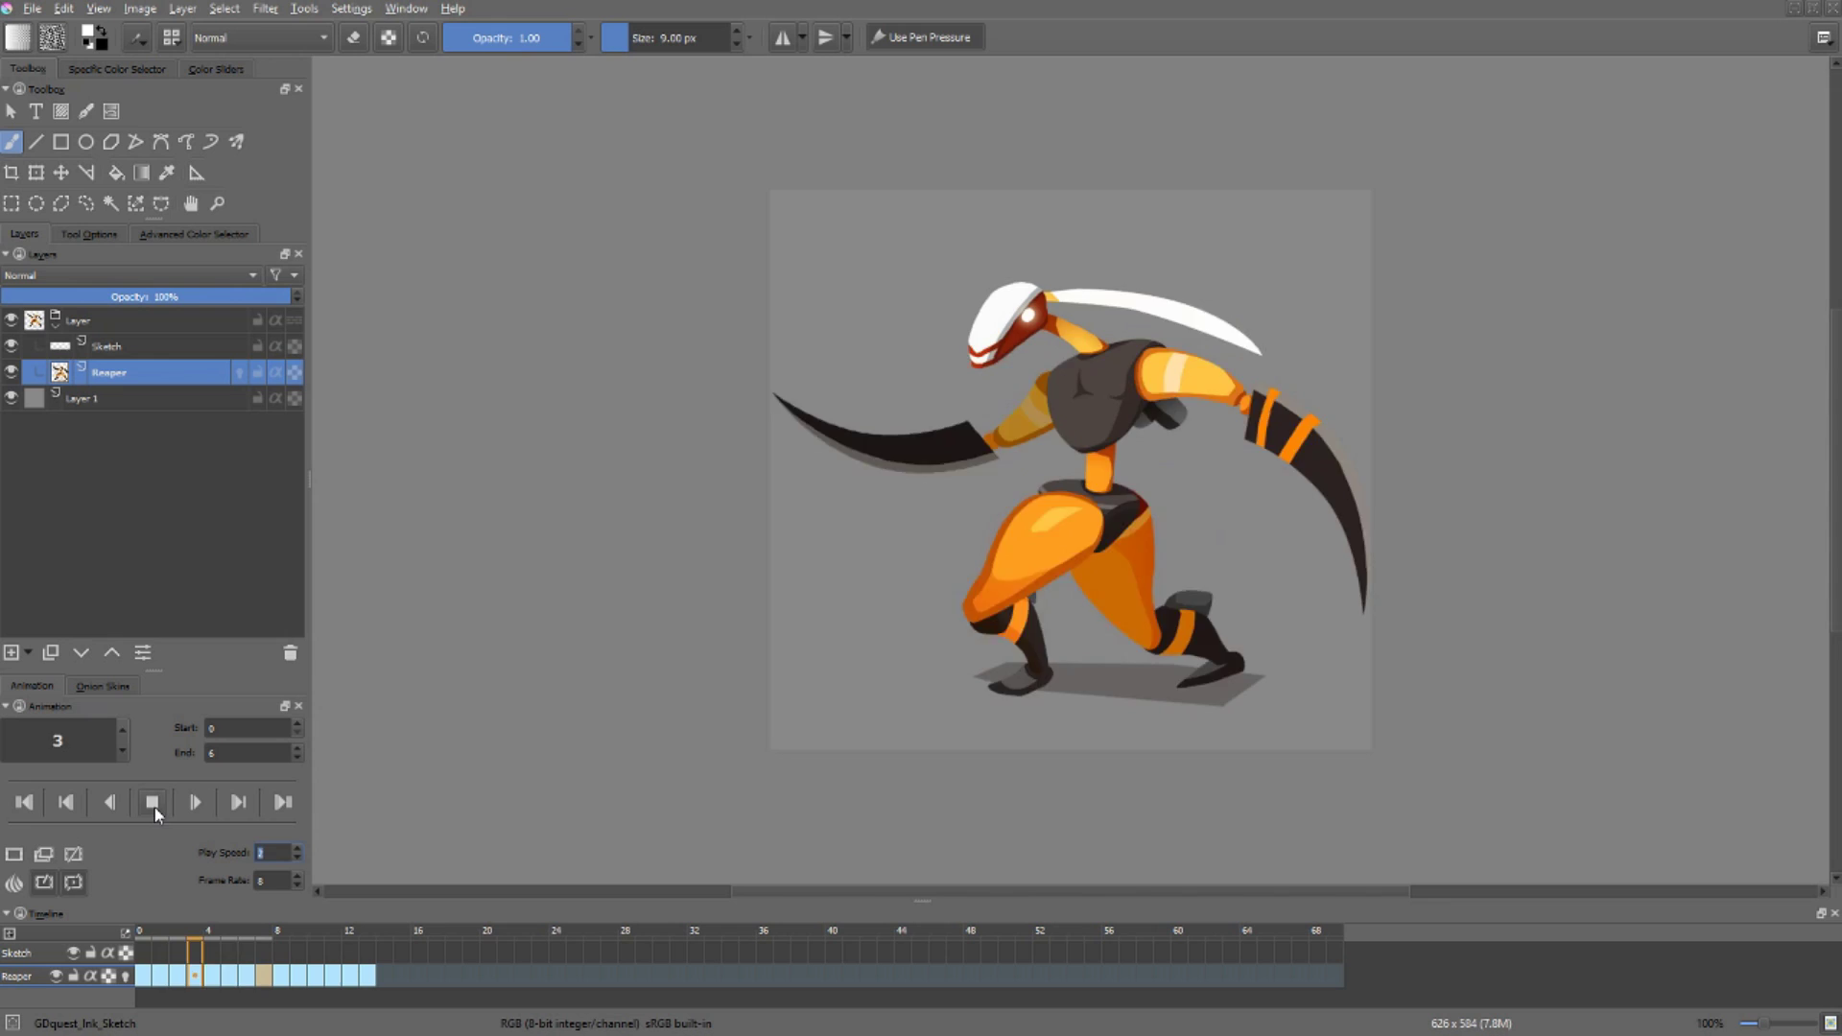
{"action": "left_click", "coordinate": [153, 806]}
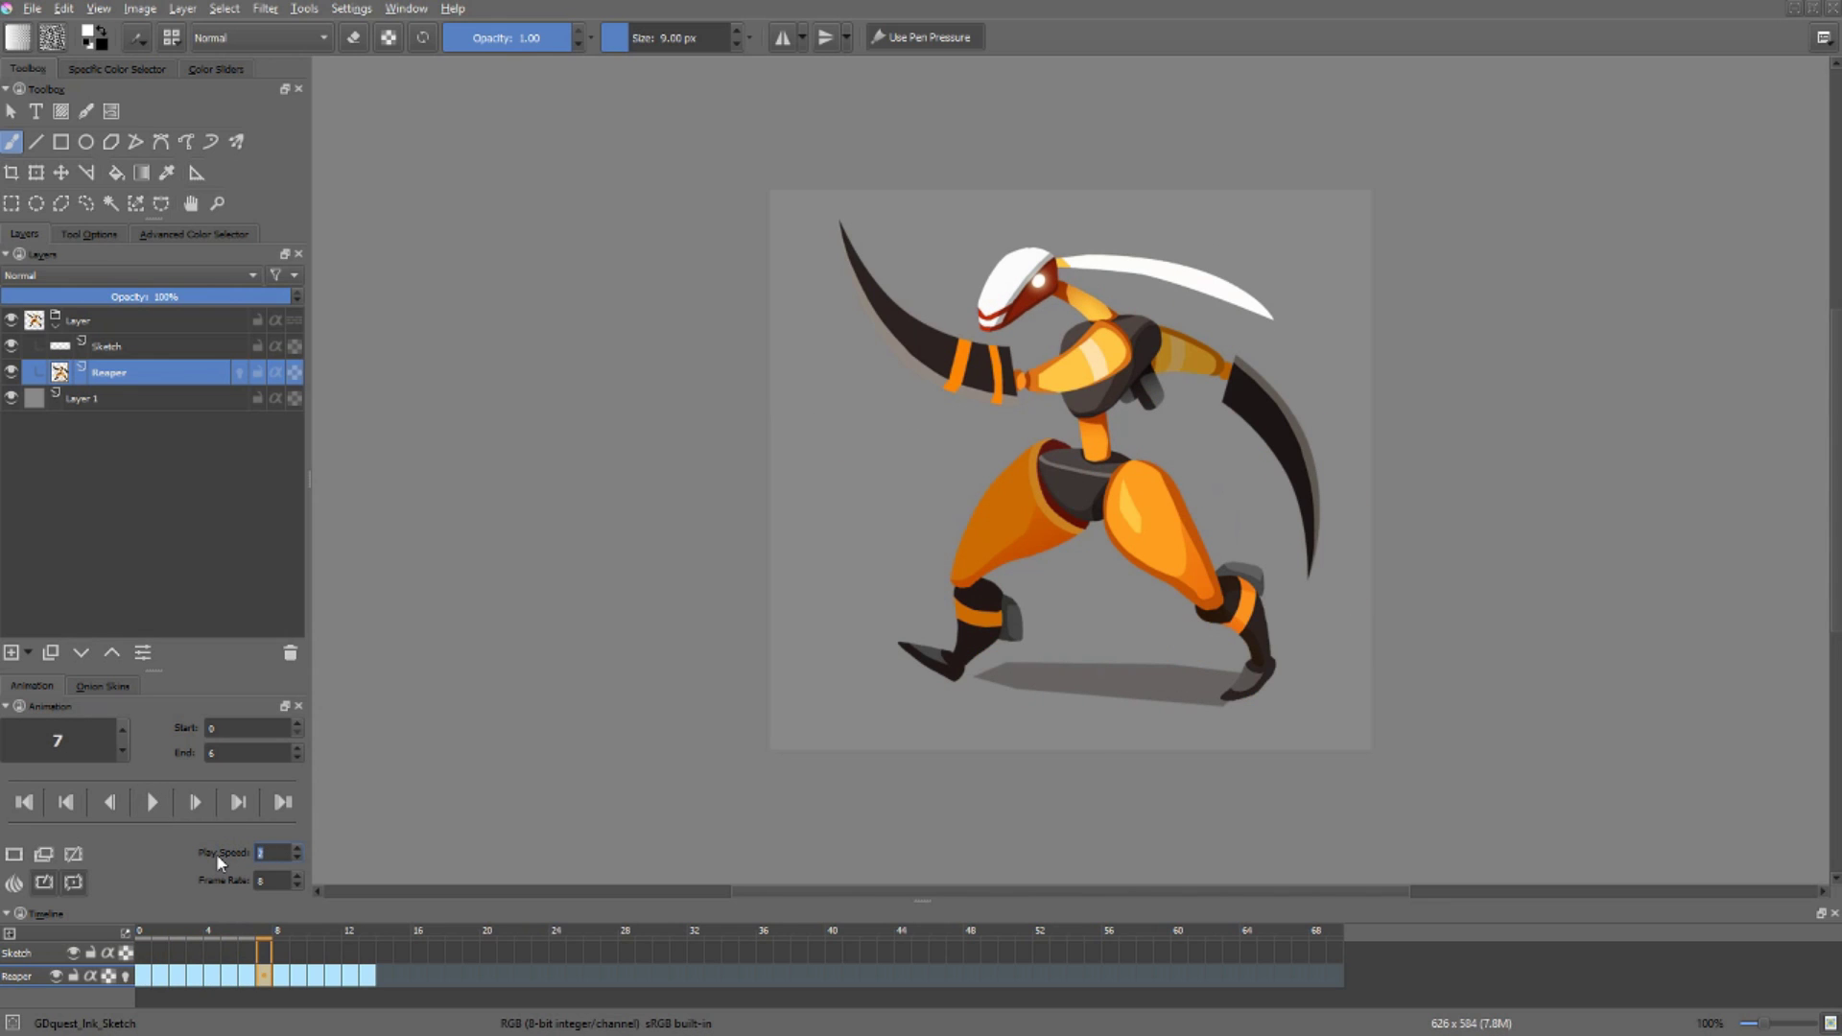
{"action": "left_click", "coordinate": [151, 802]}
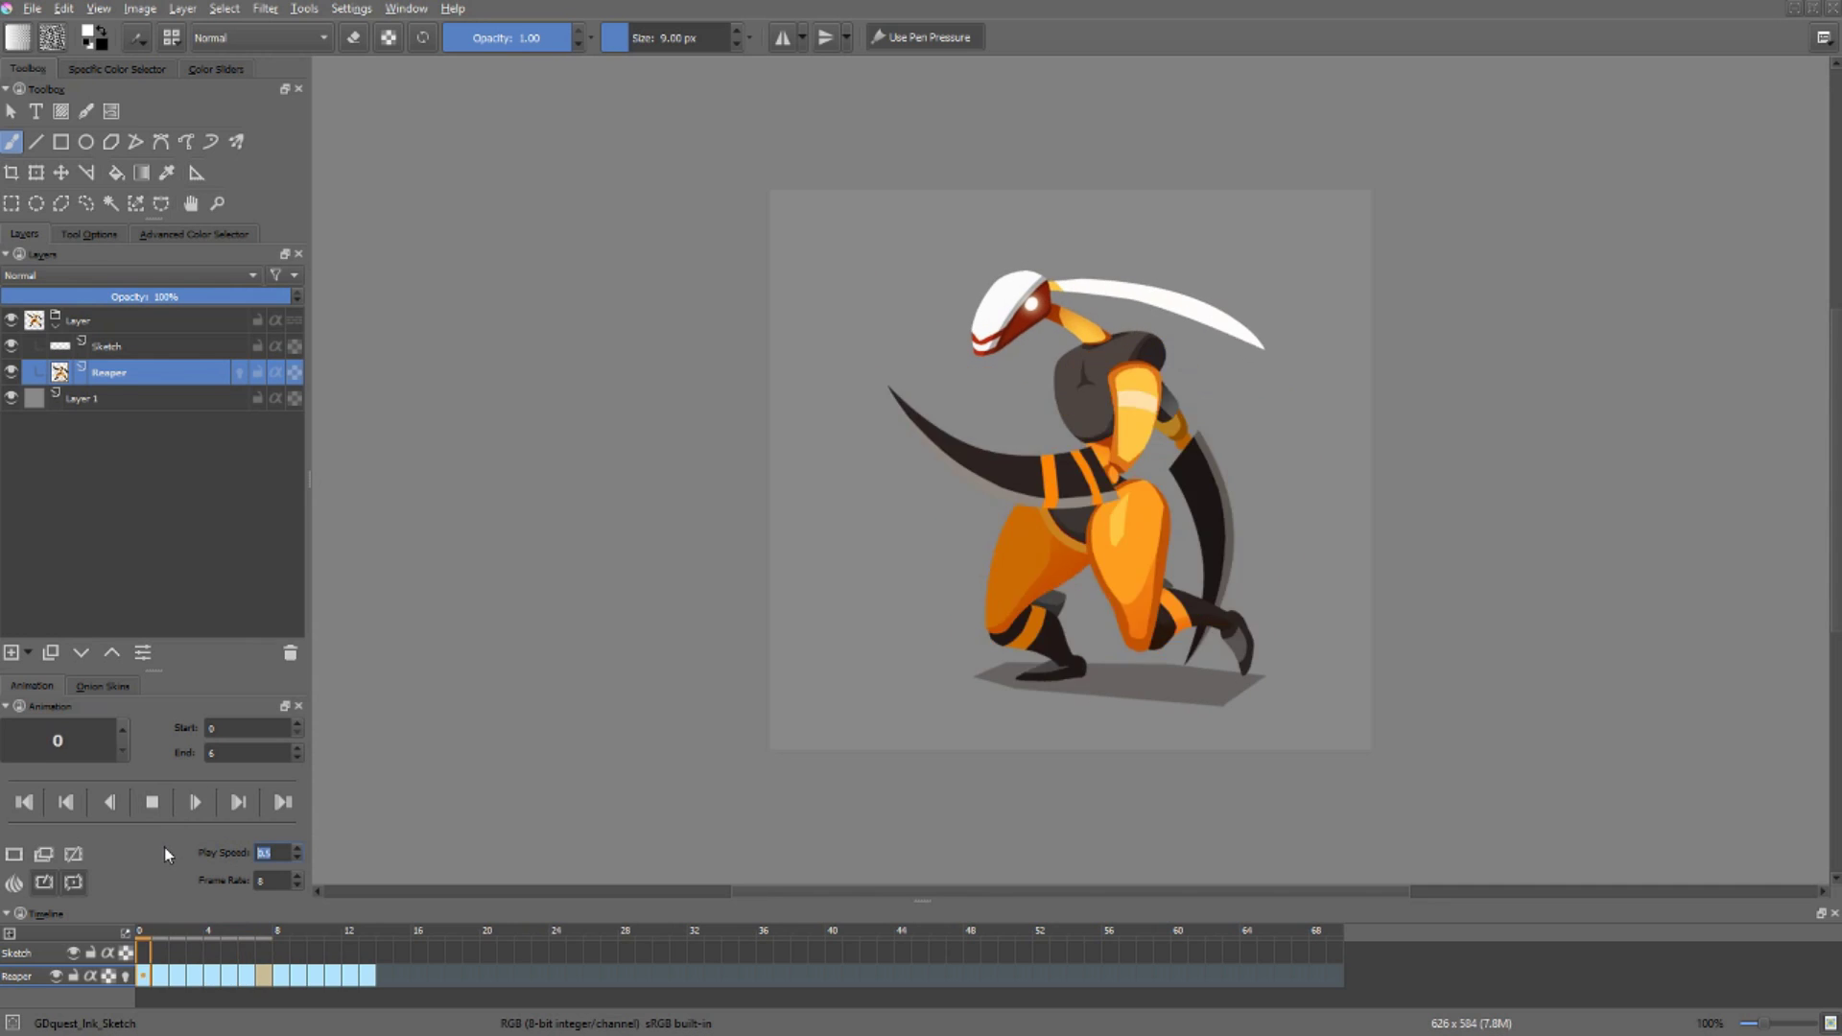
{"action": "left_click", "coordinate": [152, 801]}
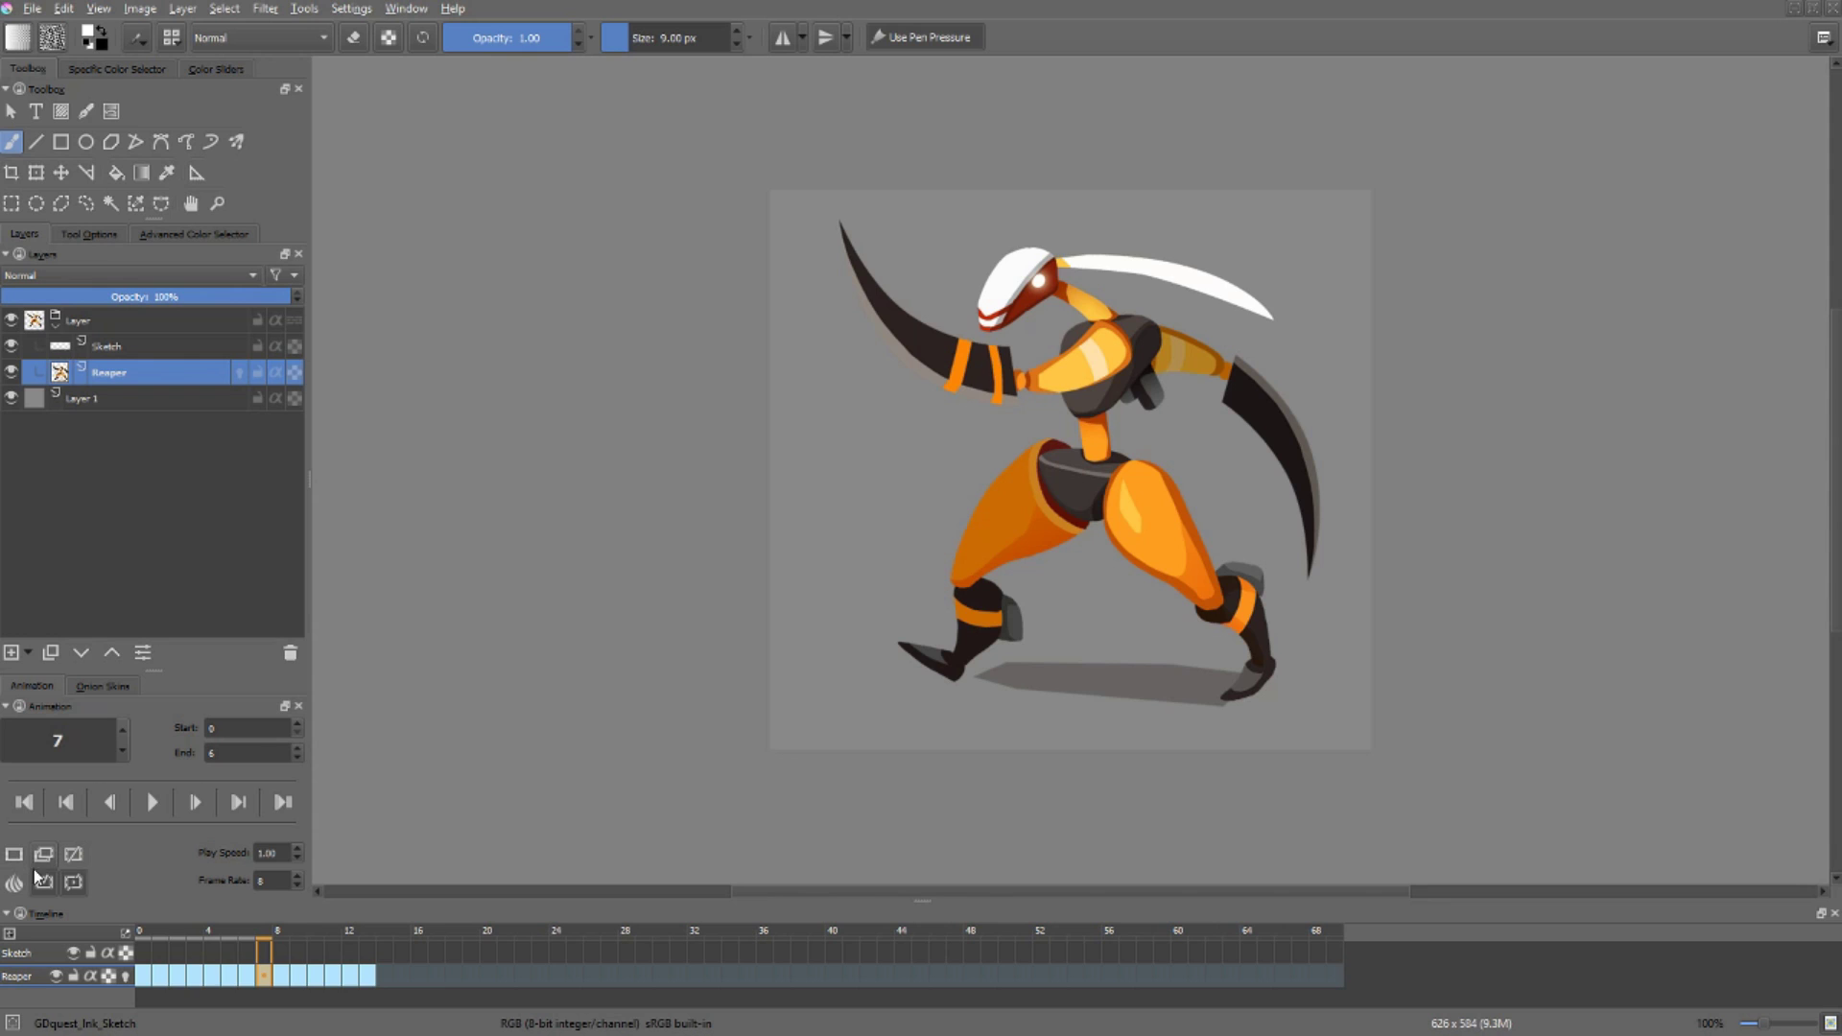
Step: Remove frame 6 from the Reaper layer and scrub through frames 0 to 7
{"action": "right_click", "coordinate": [247, 974]}
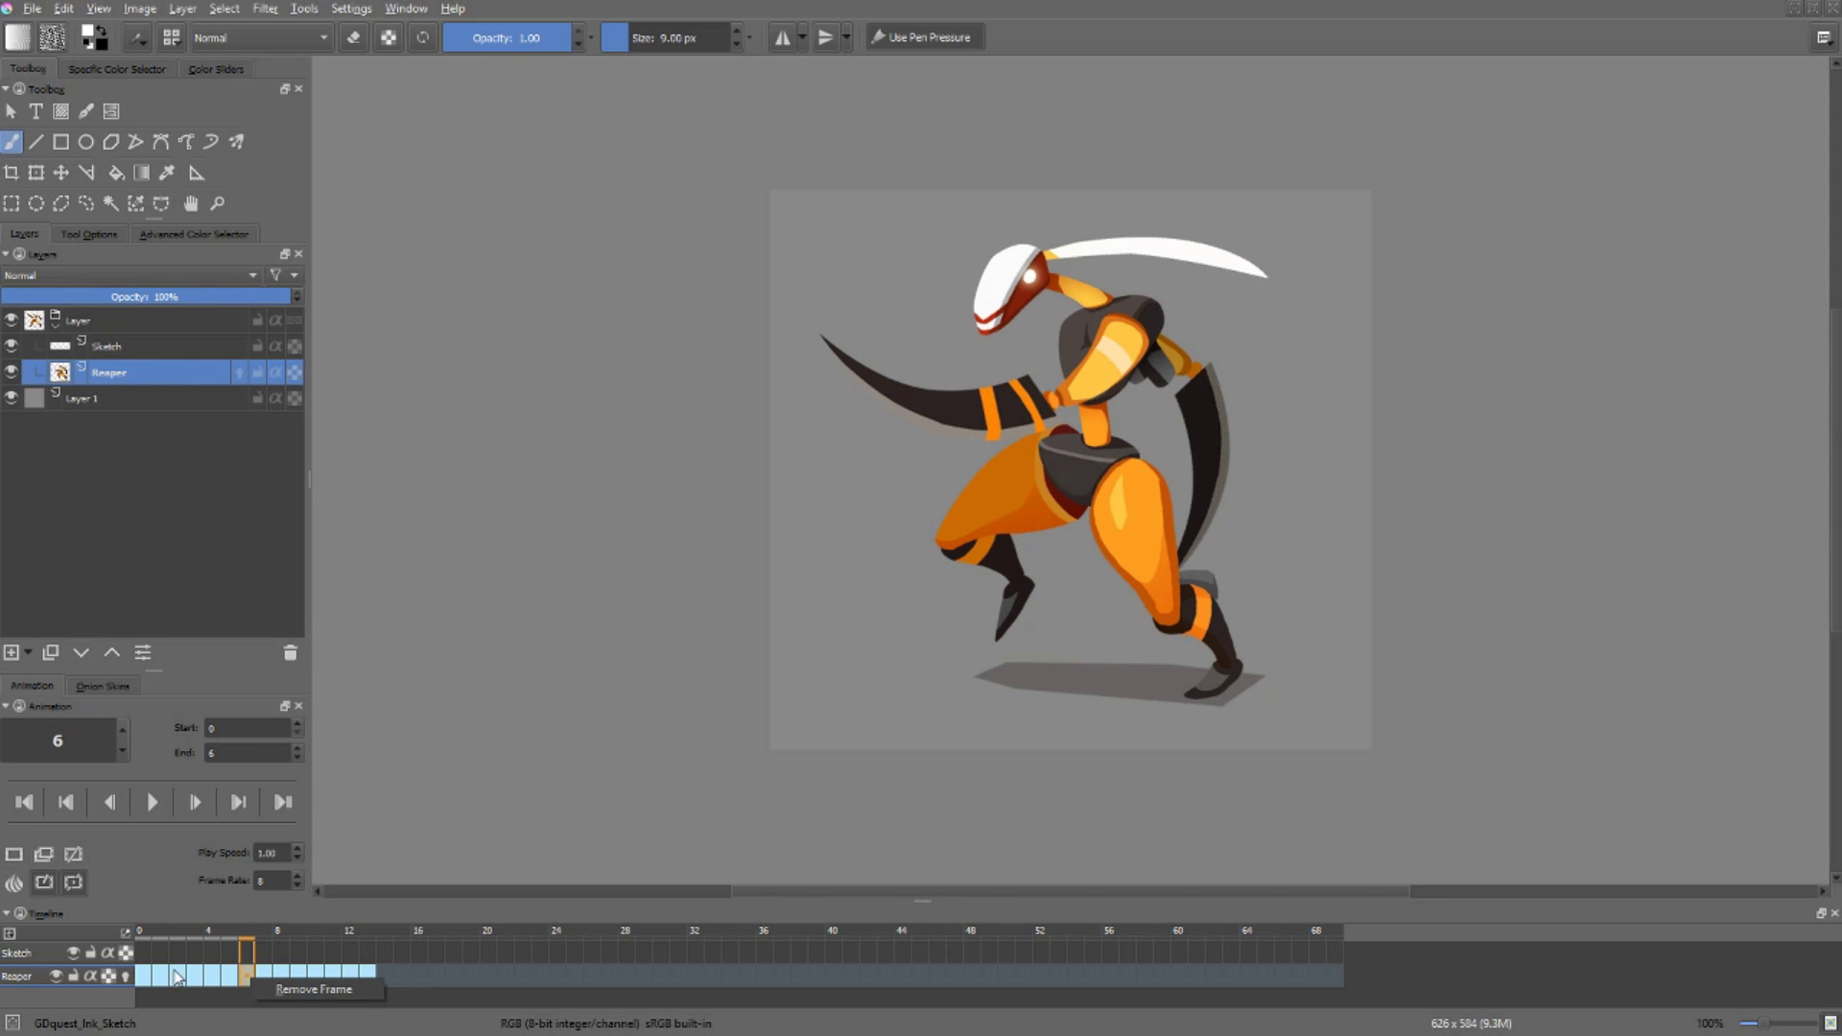
{"action": "left_click", "coordinate": [247, 932]}
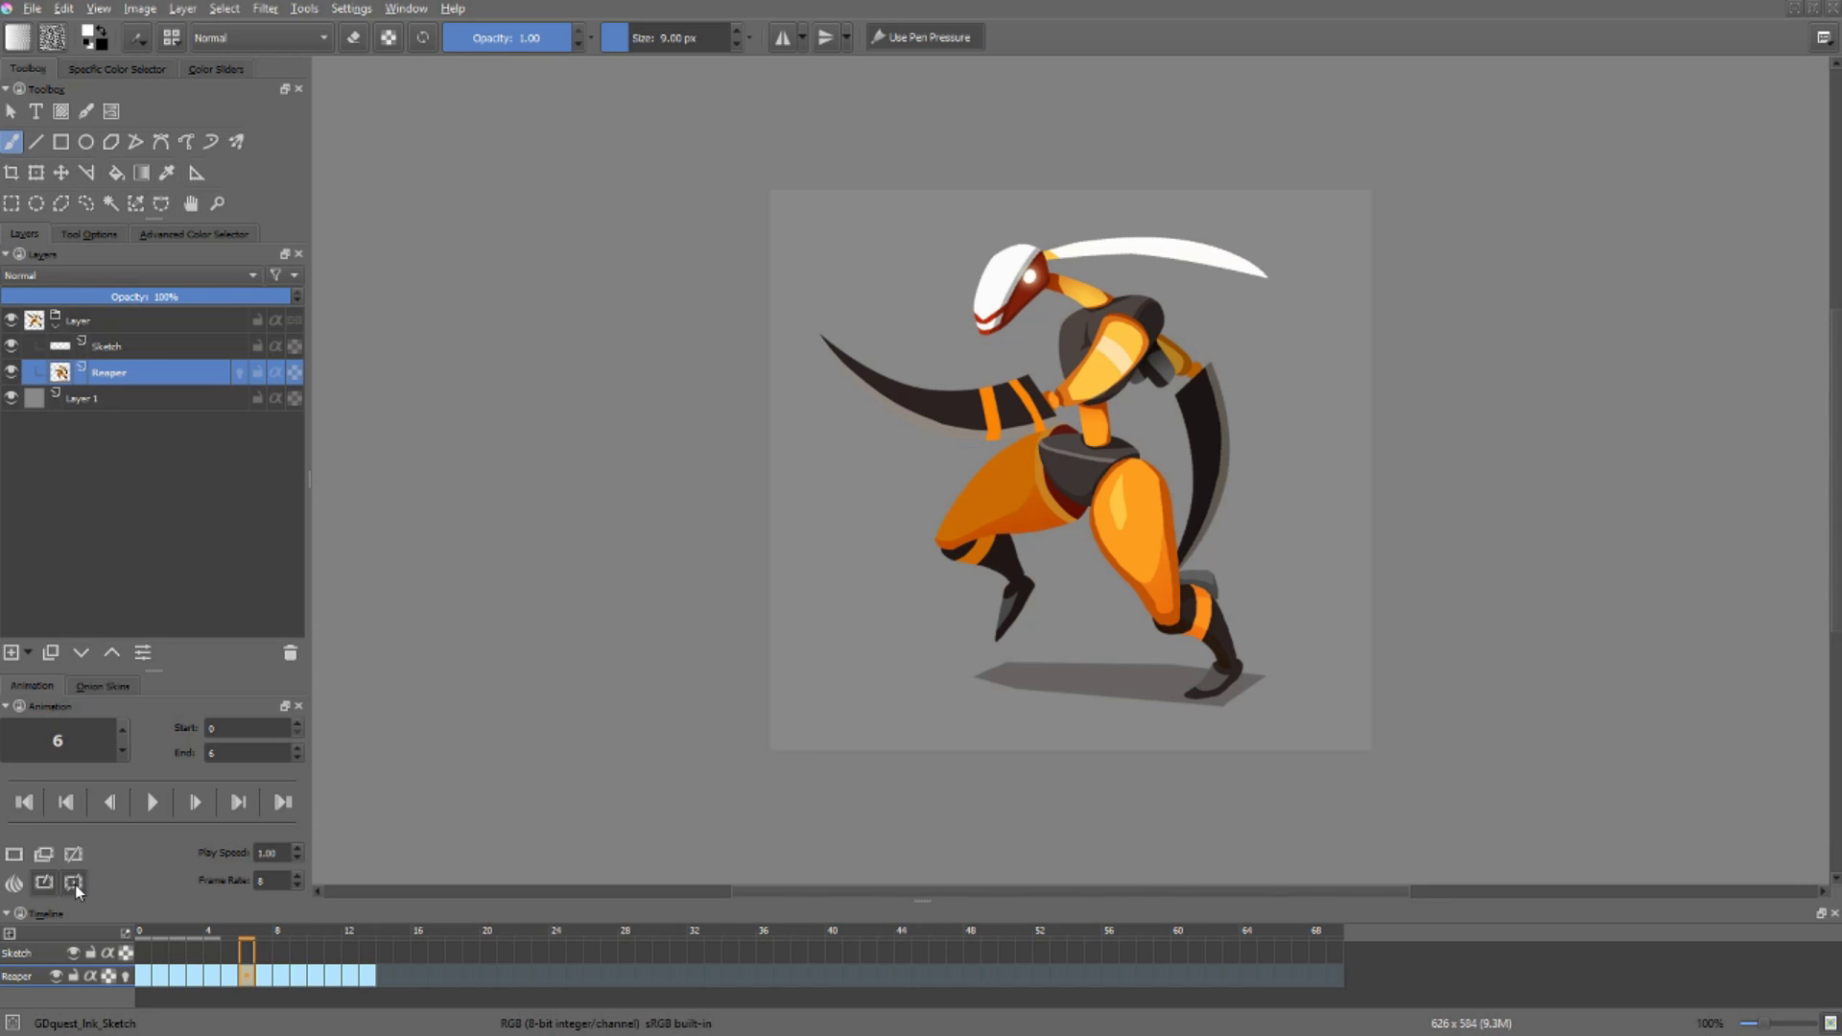
{"action": "left_click", "coordinate": [144, 936]}
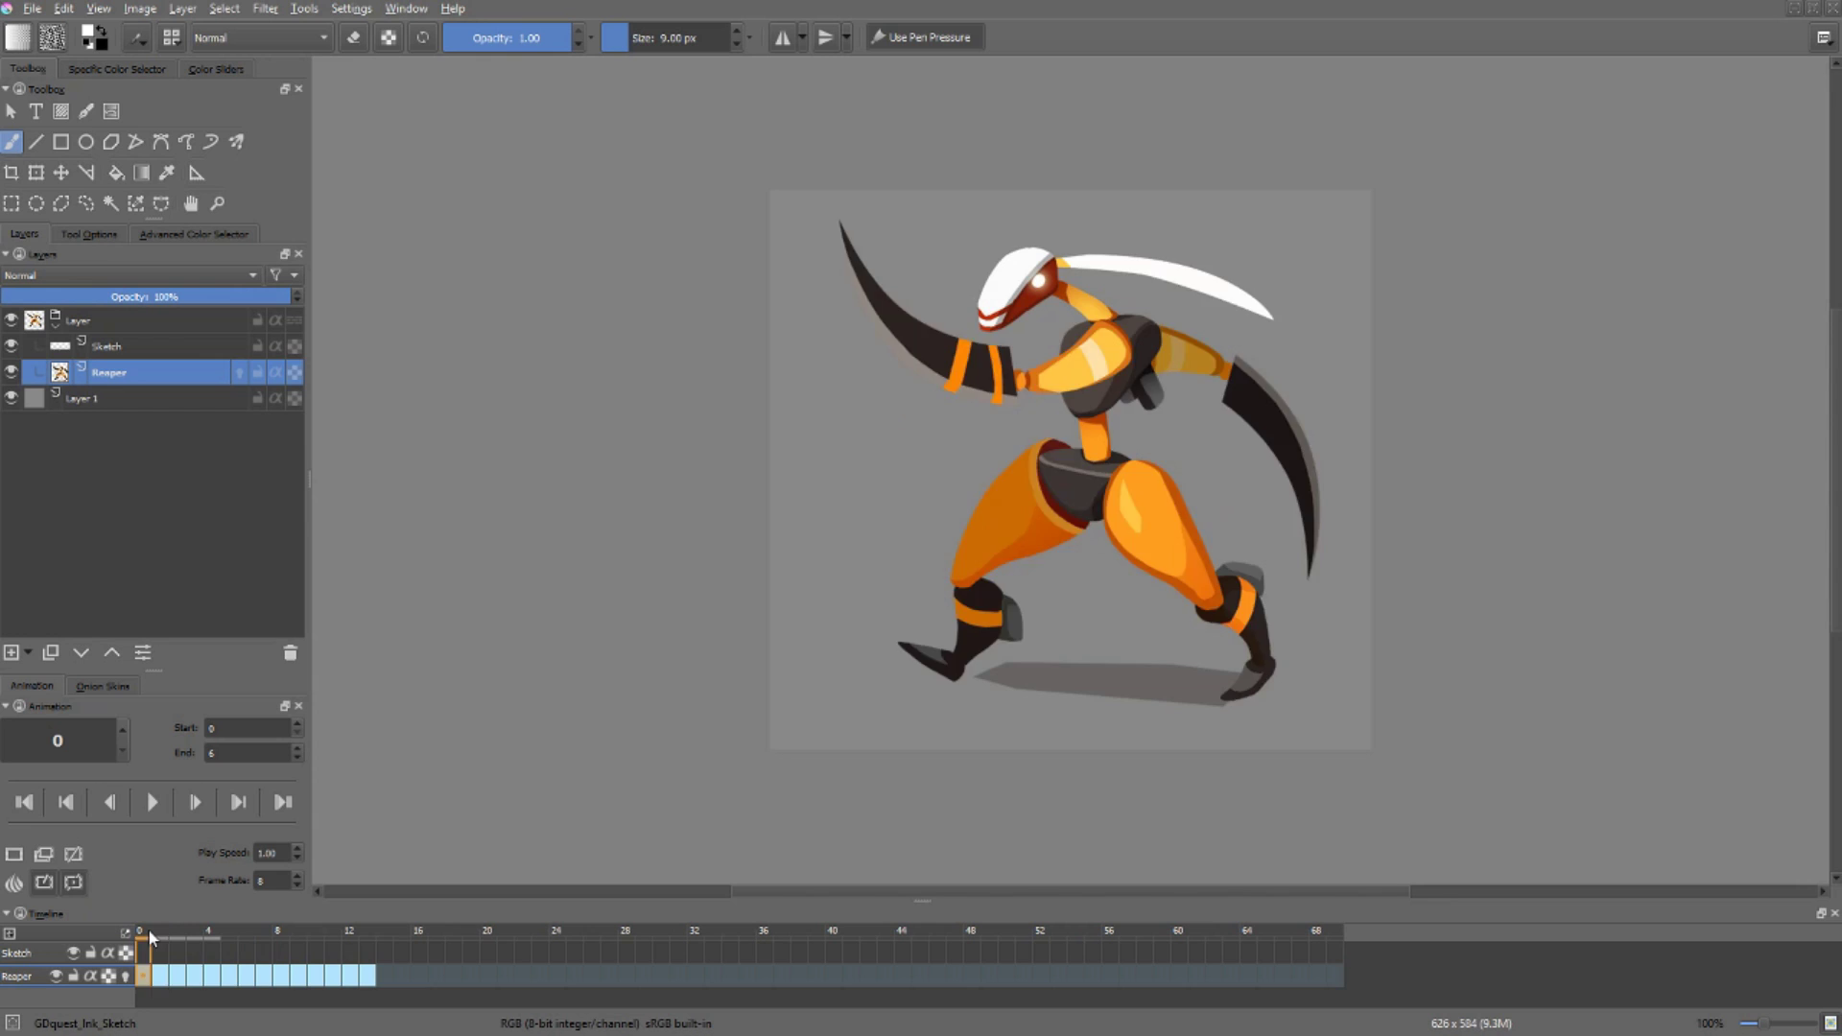
{"action": "left_click_drag", "start_coordinate": [150, 936], "coordinate": [243, 945]}
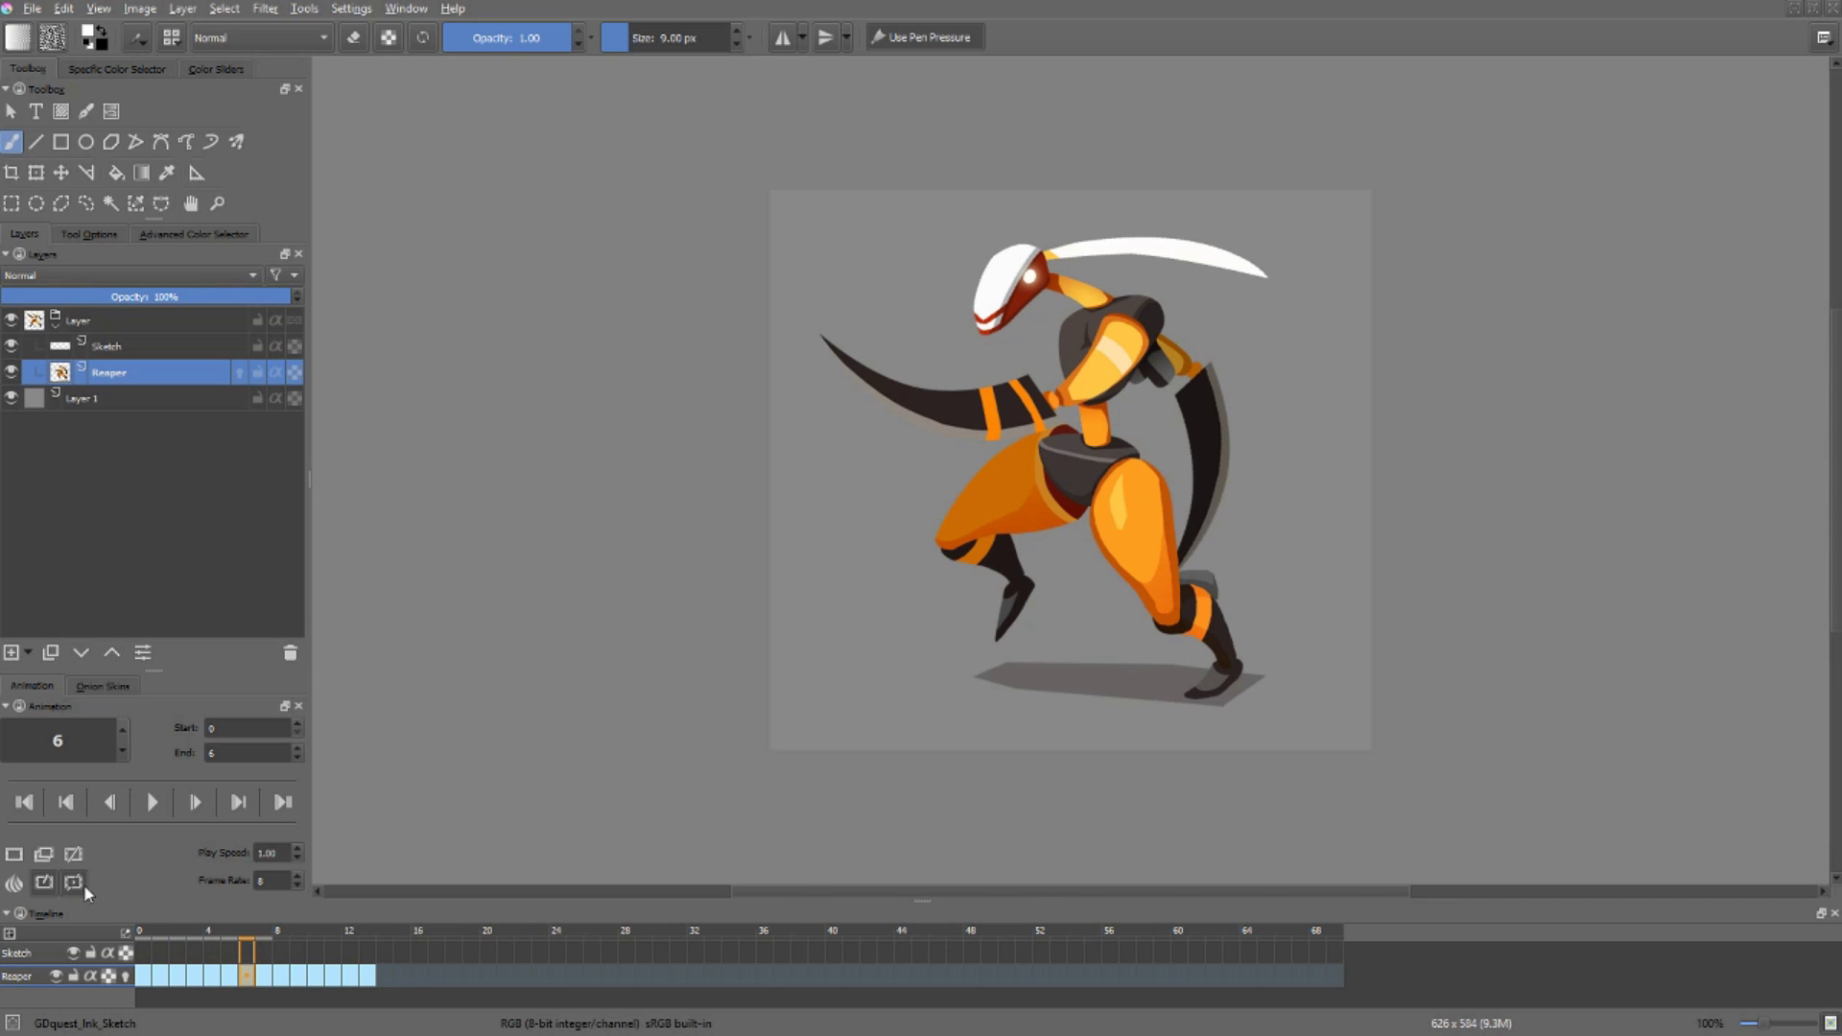
Step: Select the frame rate value 8, then play, stop at frame 6 and replay
{"action": "left_click_drag", "start_coordinate": [263, 878], "coordinate": [236, 882]}
{"action": "left_click", "coordinate": [149, 806]}
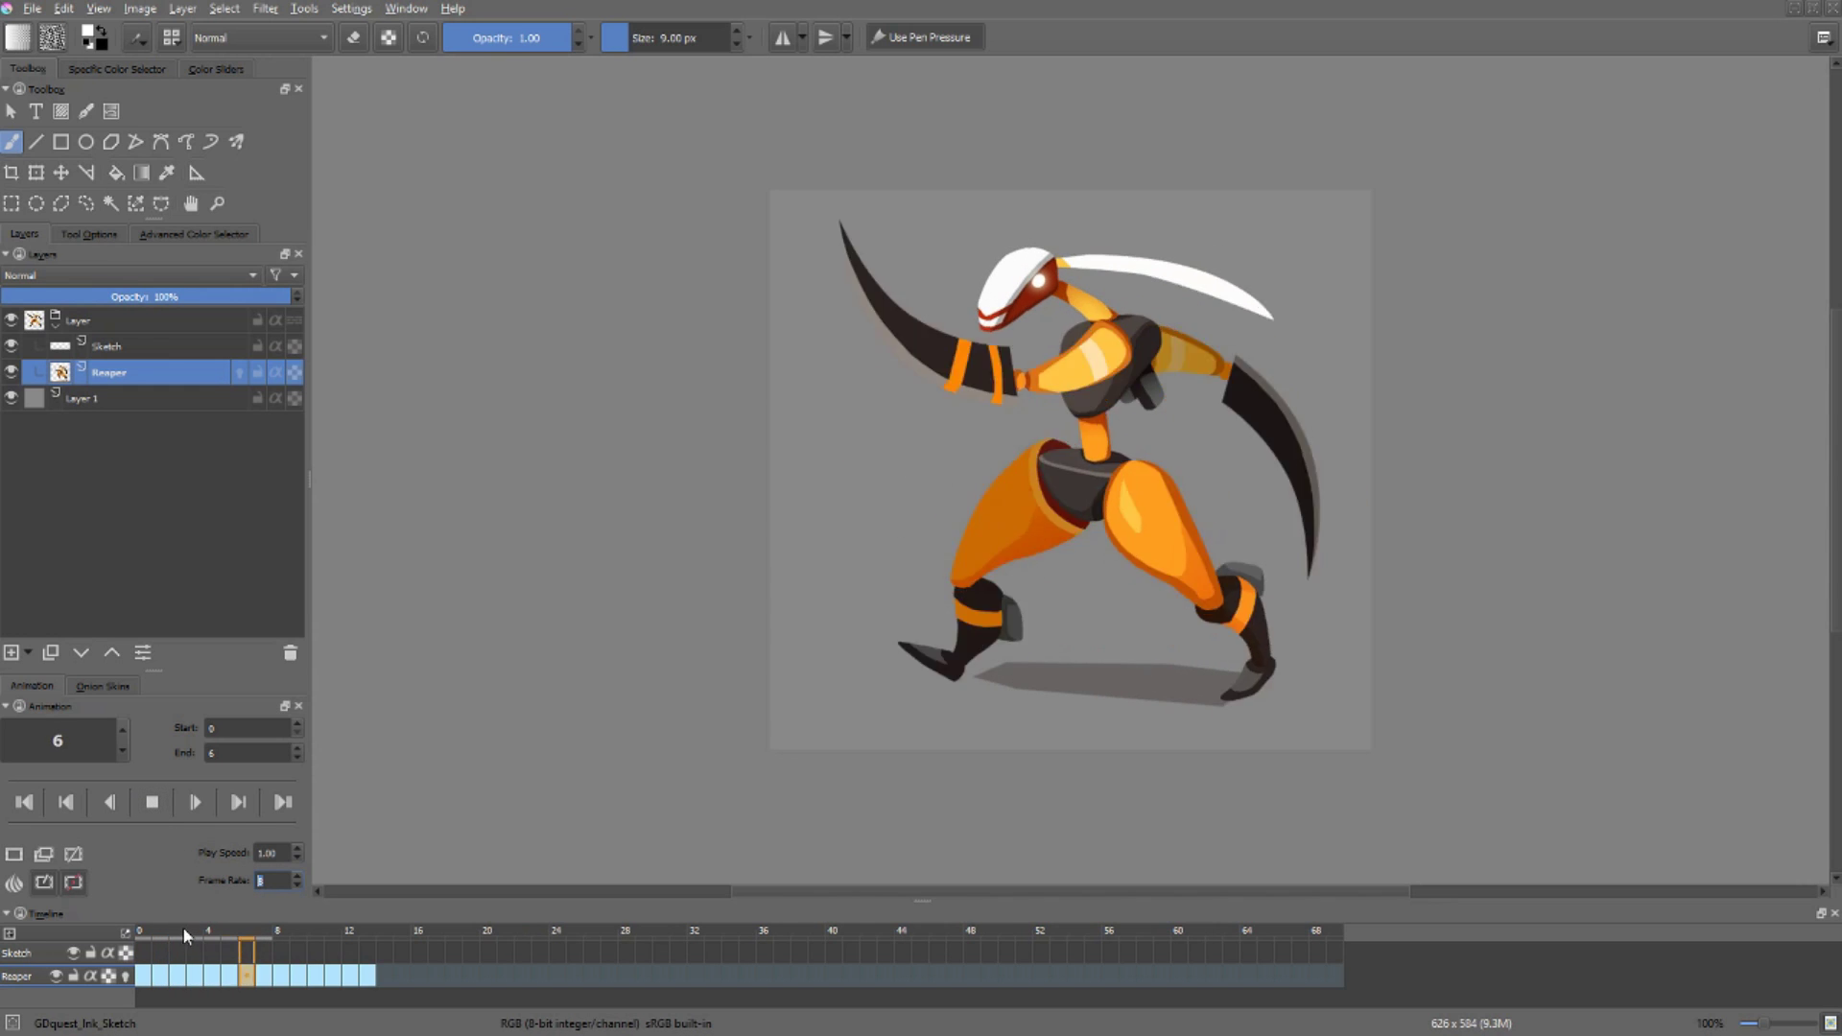
{"action": "left_click", "coordinate": [153, 806]}
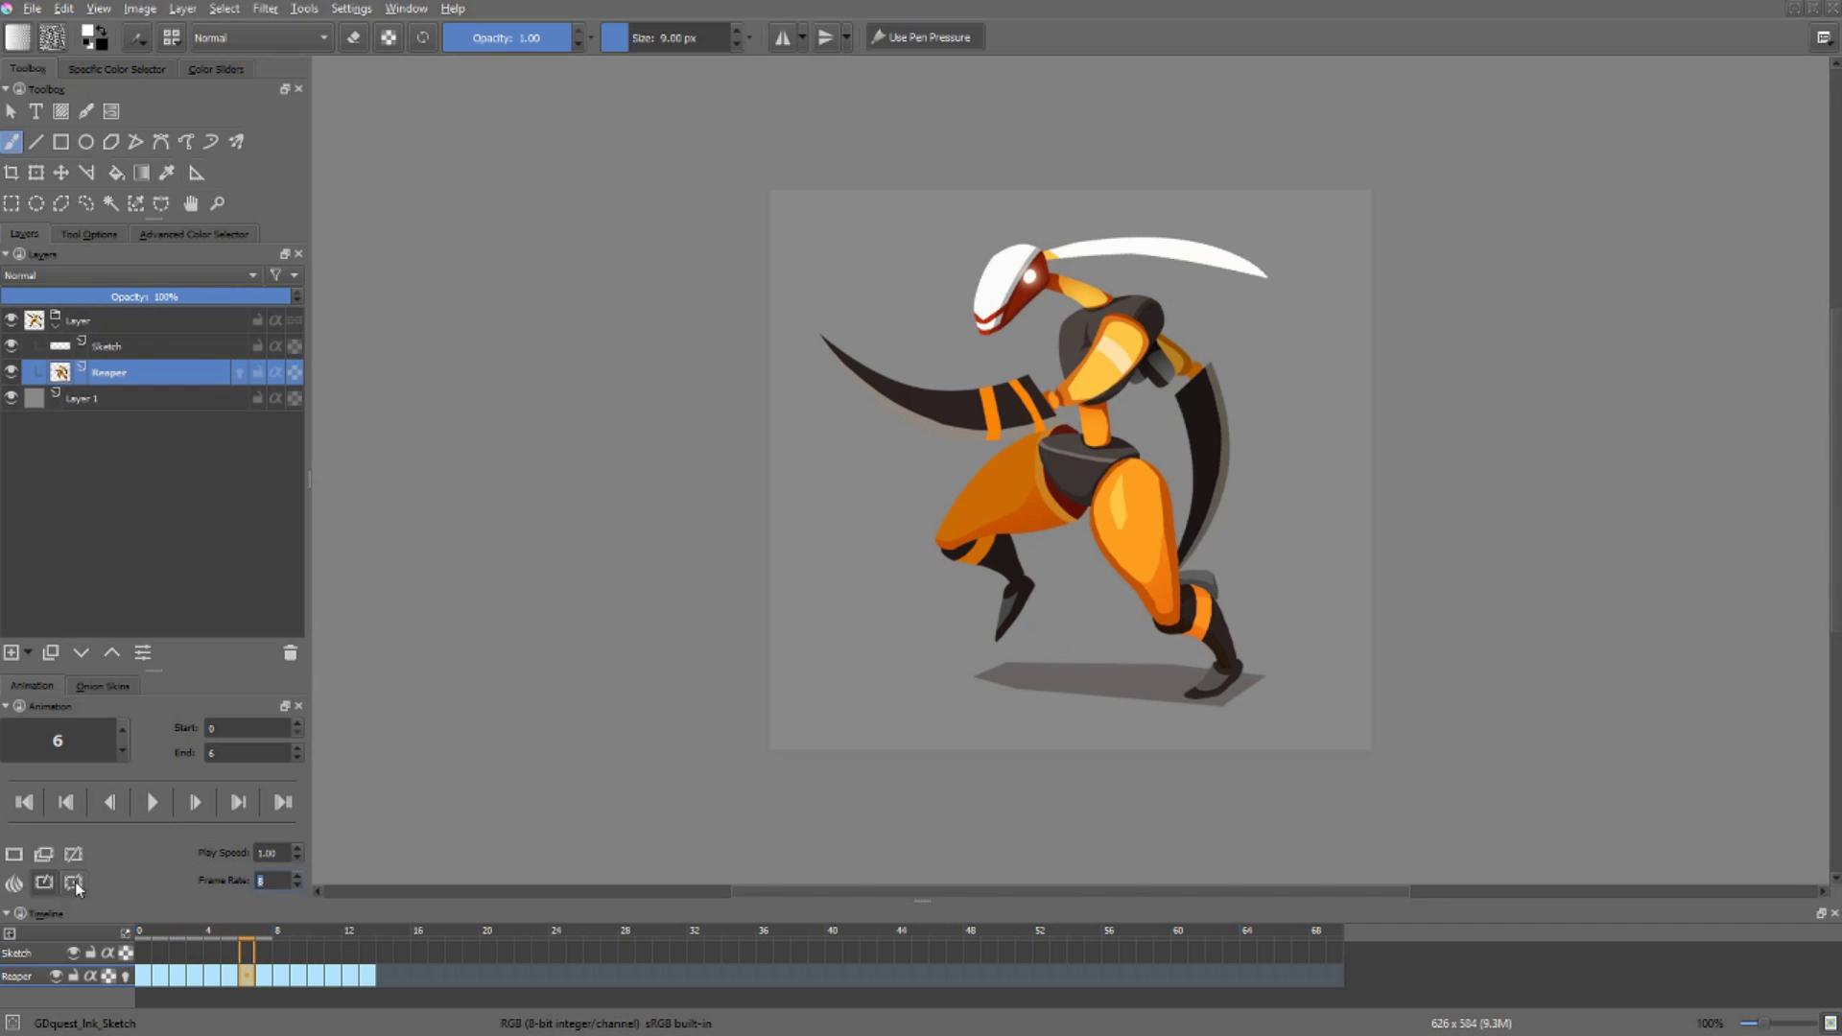
{"action": "left_click", "coordinate": [151, 803]}
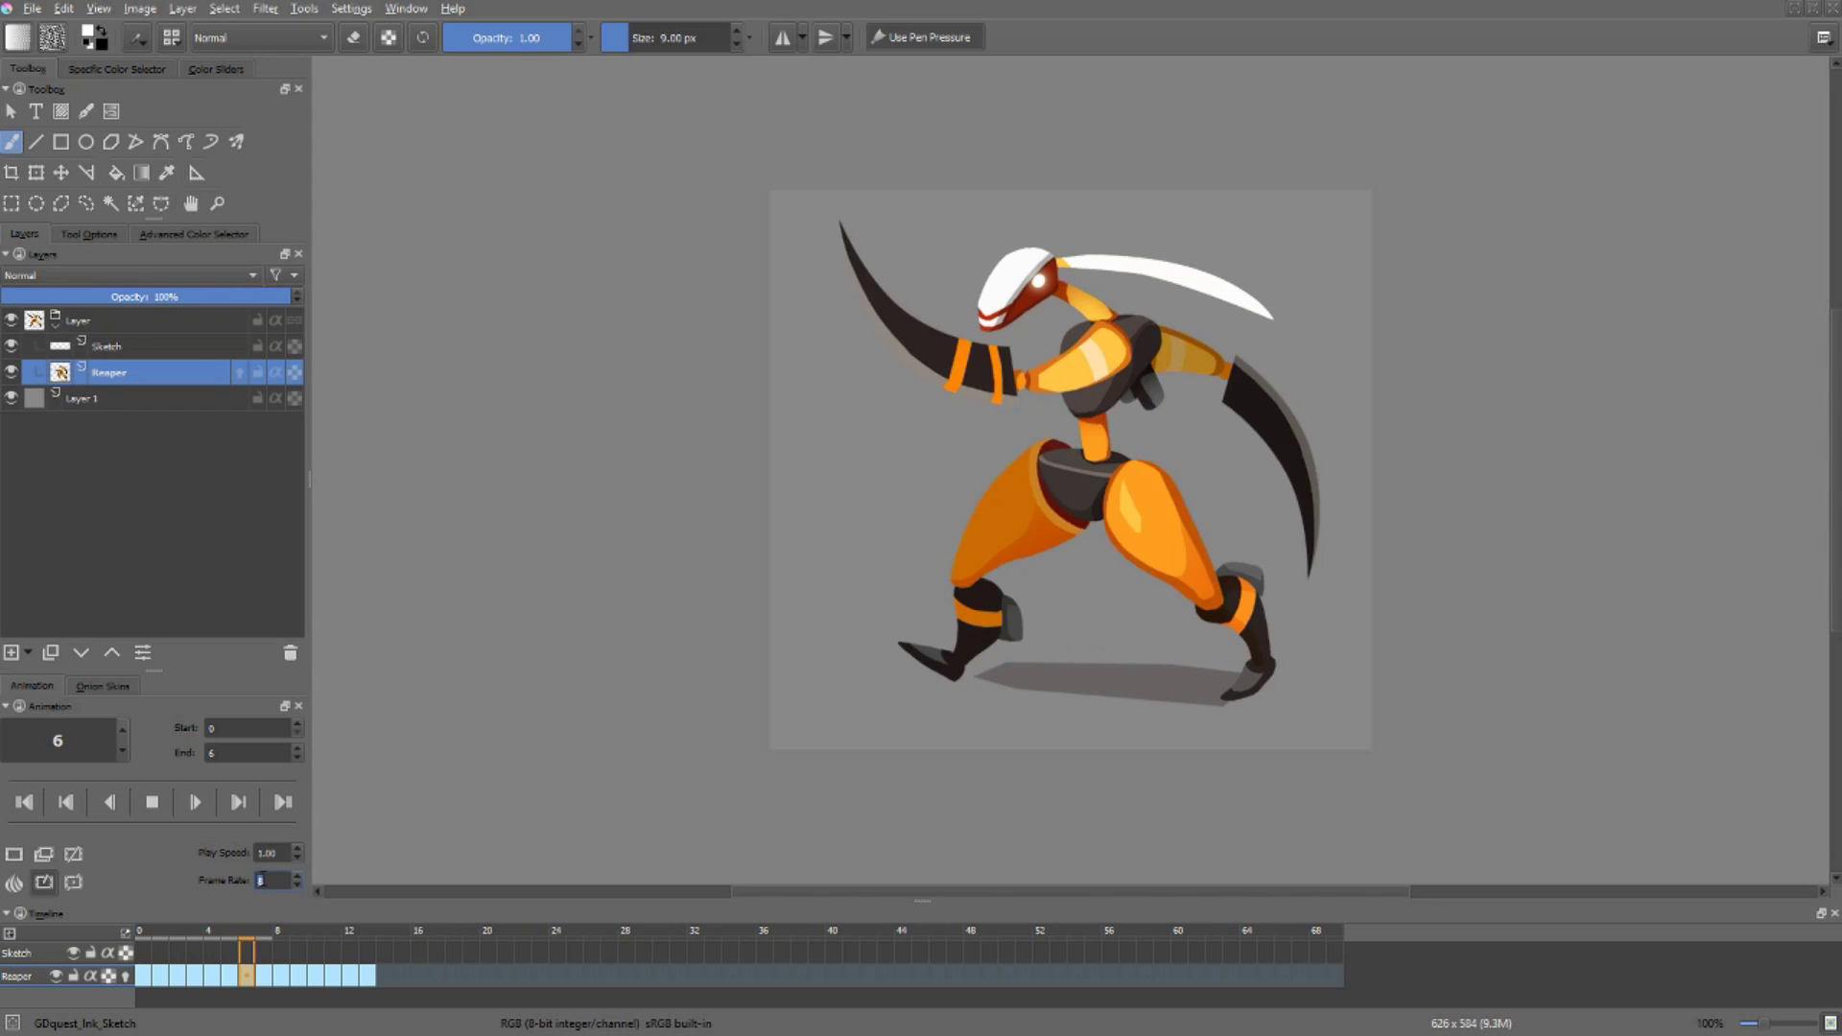
Step: Stop playback and sketch white test strokes on Sketch frames 0 and 5
{"action": "key", "text": "space"}
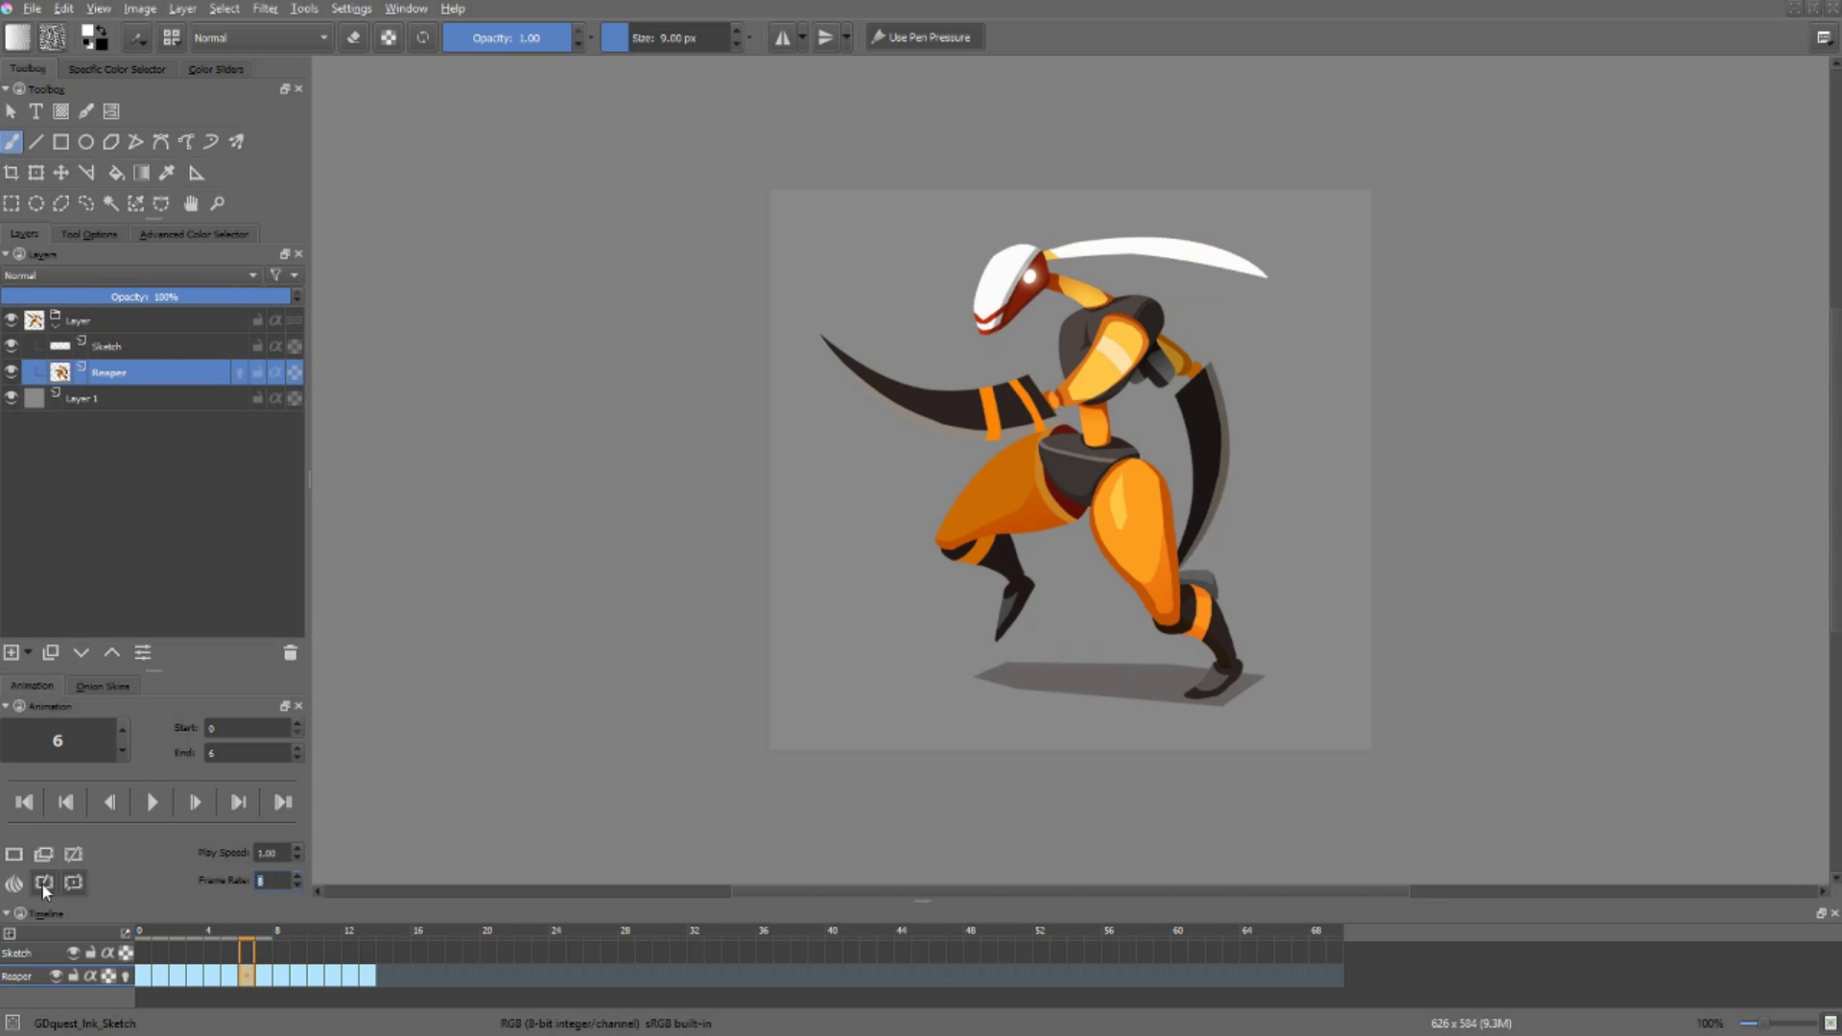
{"action": "left_click", "coordinate": [143, 952]}
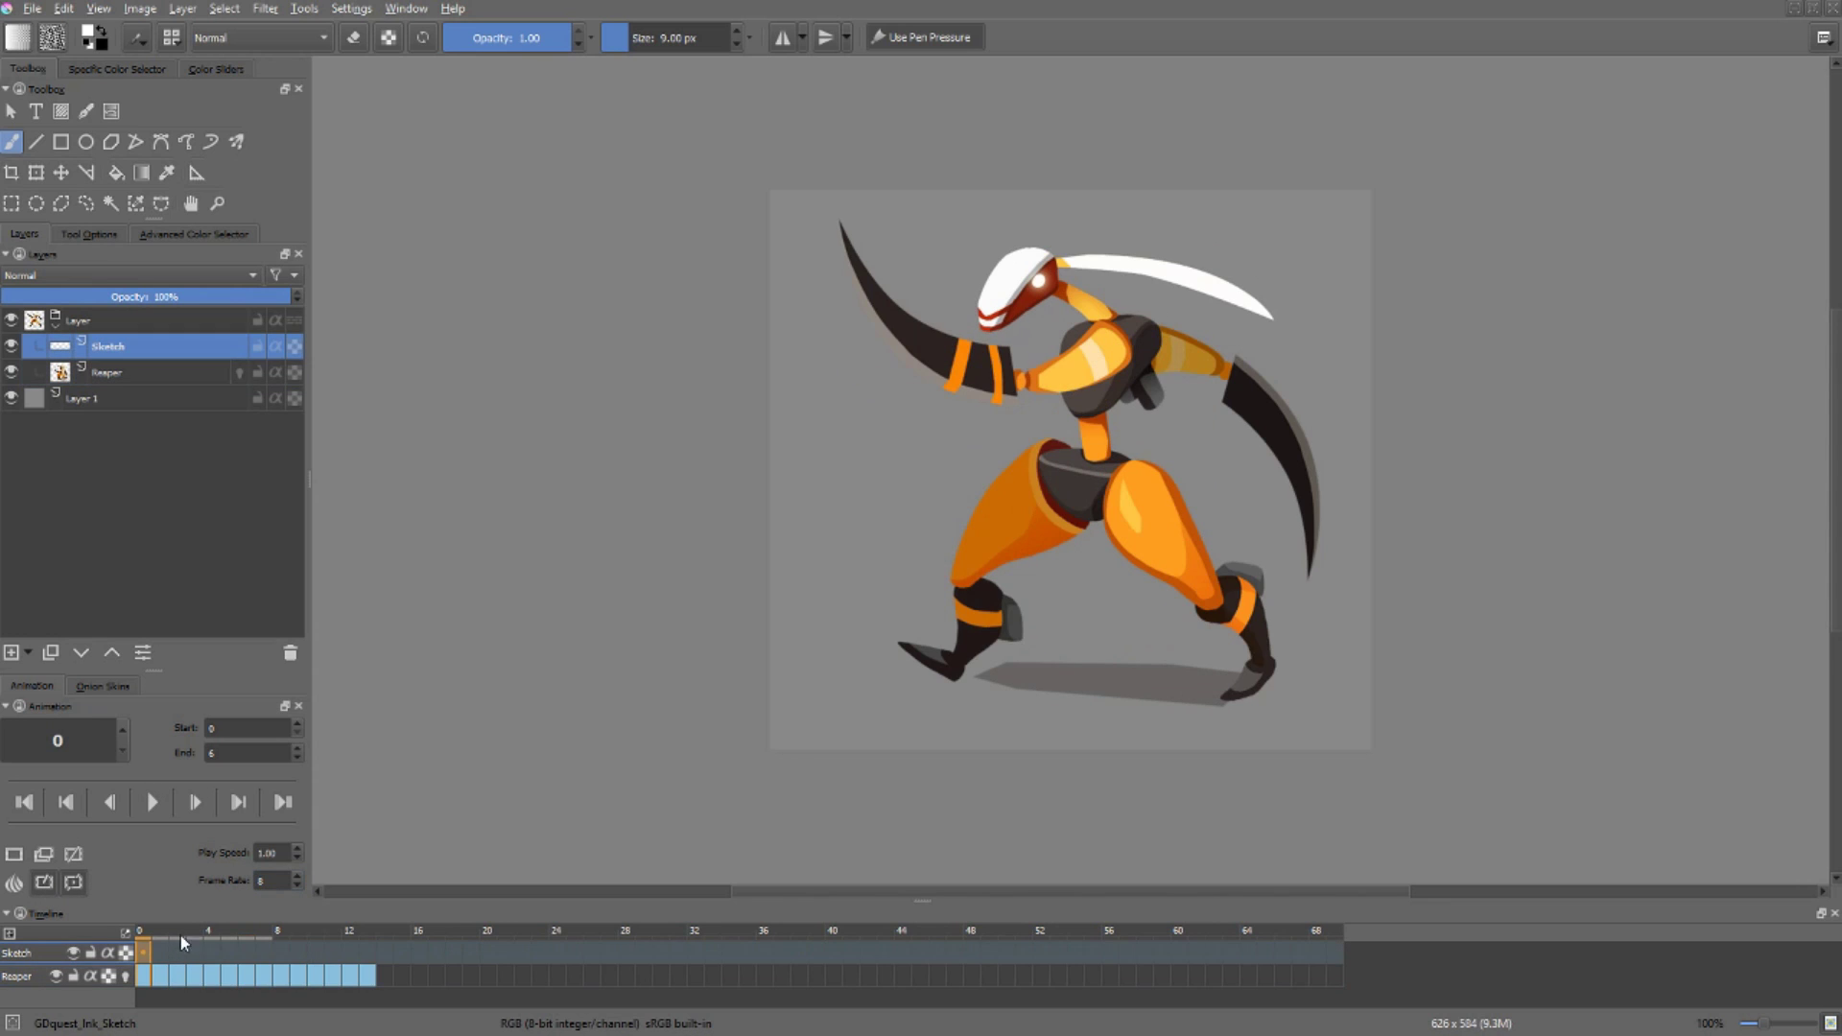
{"action": "mouse_move", "coordinate": [907, 430]}
{"action": "left_mouse_down"}
{"action": "mouse_move", "coordinate": [823, 533]}
{"action": "mouse_move", "coordinate": [993, 459]}
{"action": "mouse_move", "coordinate": [1017, 518]}
{"action": "left_mouse_up"}
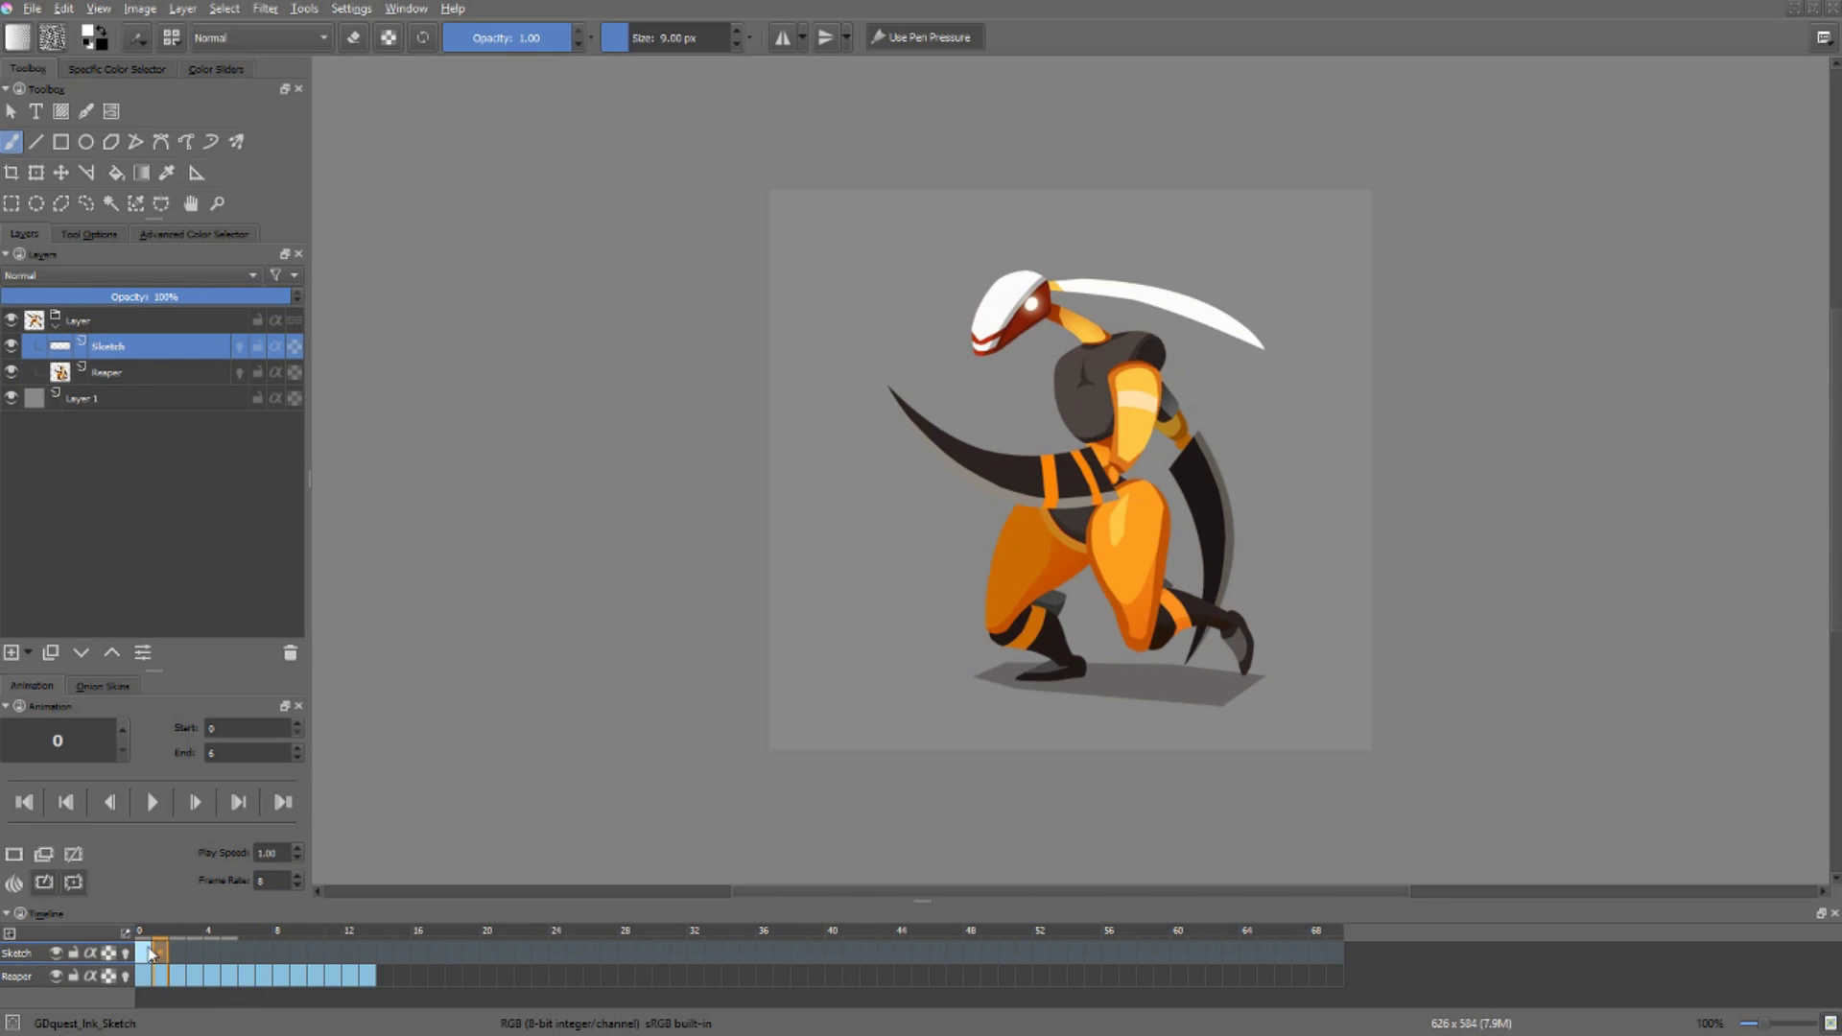
{"action": "left_click_drag", "start_coordinate": [153, 927], "coordinate": [230, 934]}
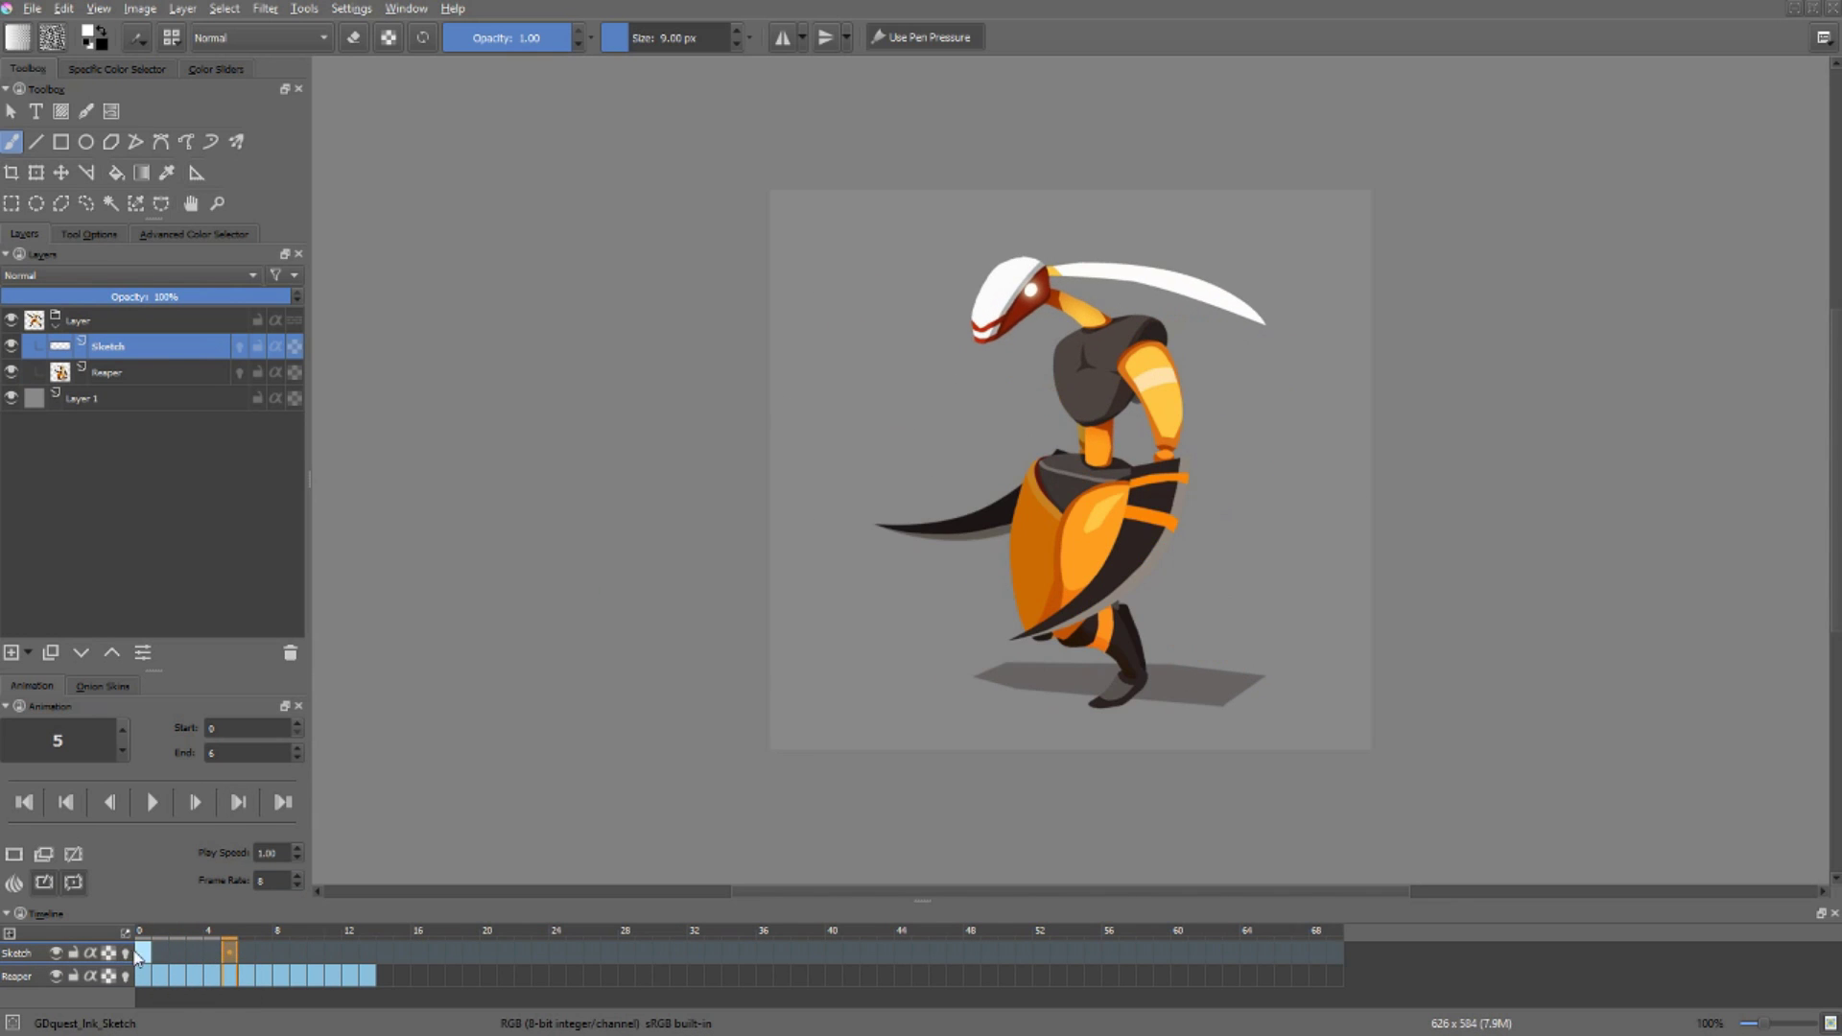
{"action": "mouse_move", "coordinate": [907, 372]}
{"action": "left_mouse_down"}
{"action": "mouse_move", "coordinate": [859, 456]}
{"action": "mouse_move", "coordinate": [976, 405]}
{"action": "left_mouse_up"}
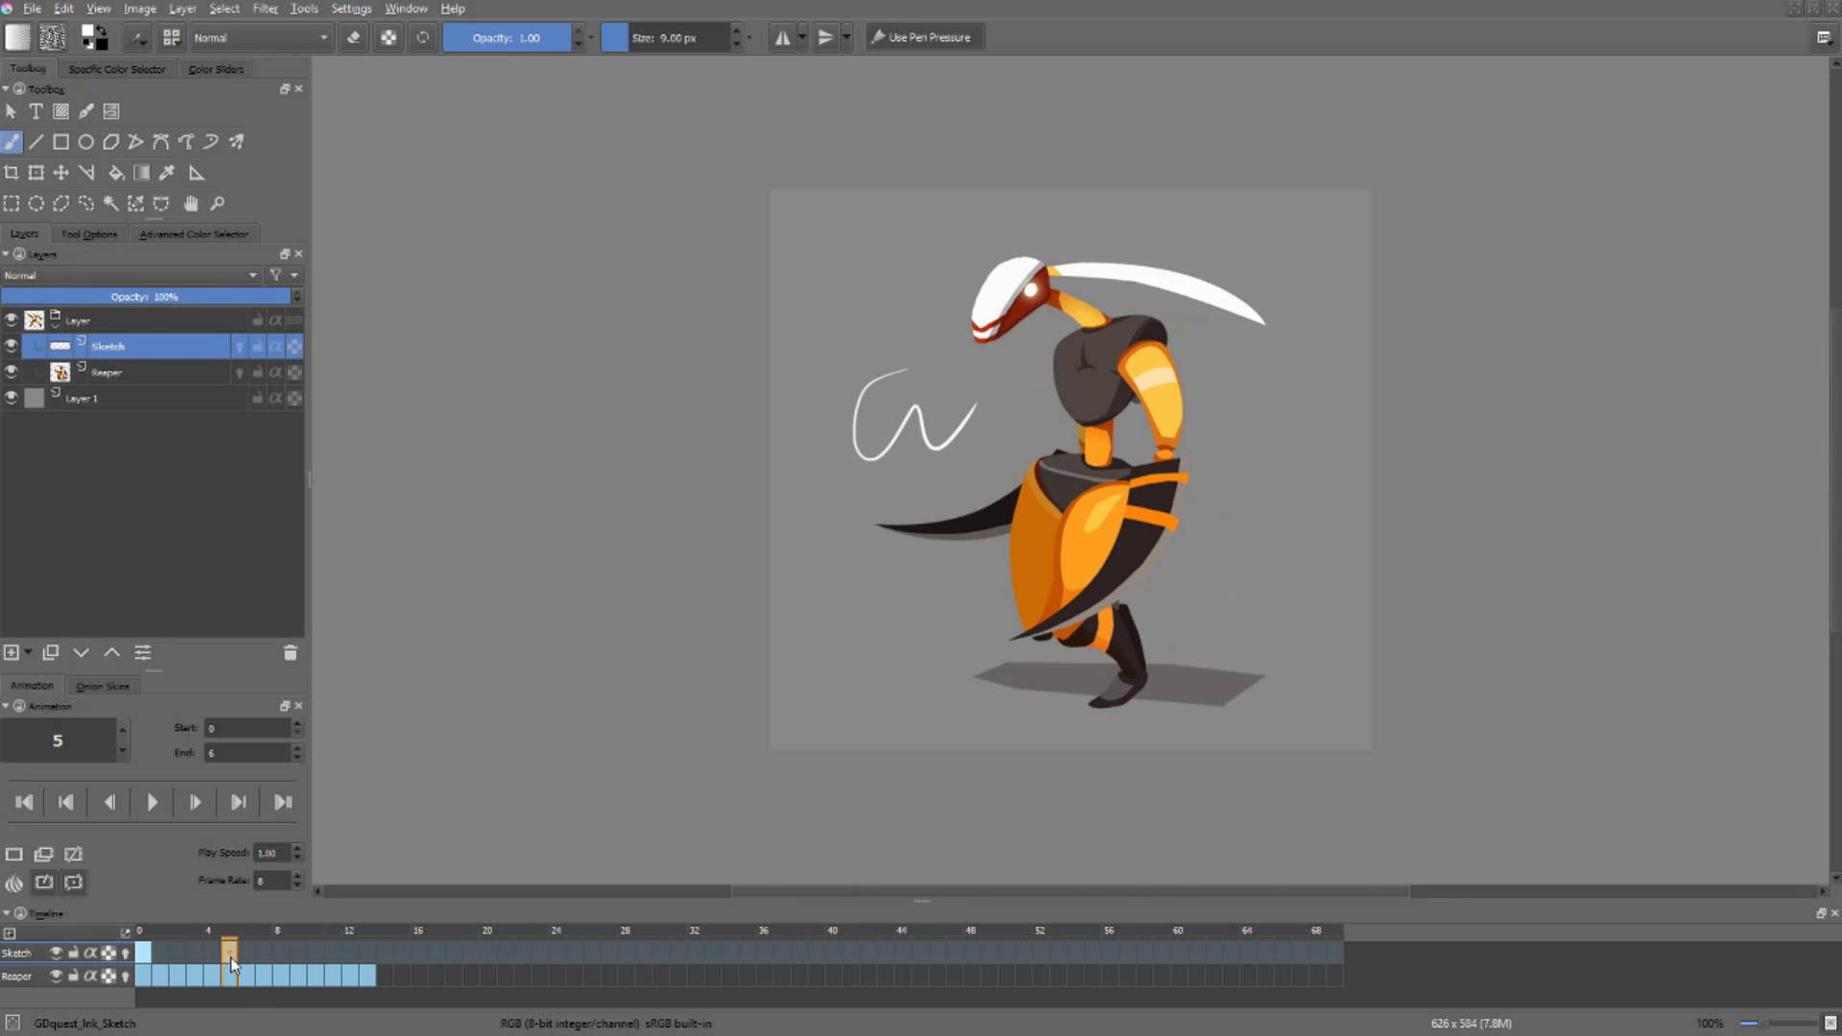
Step: Add a blank Sketch keyframe at frame 9, toggle Drop Frames, and delete Sketch keys 7–11
{"action": "left_click", "coordinate": [293, 930]}
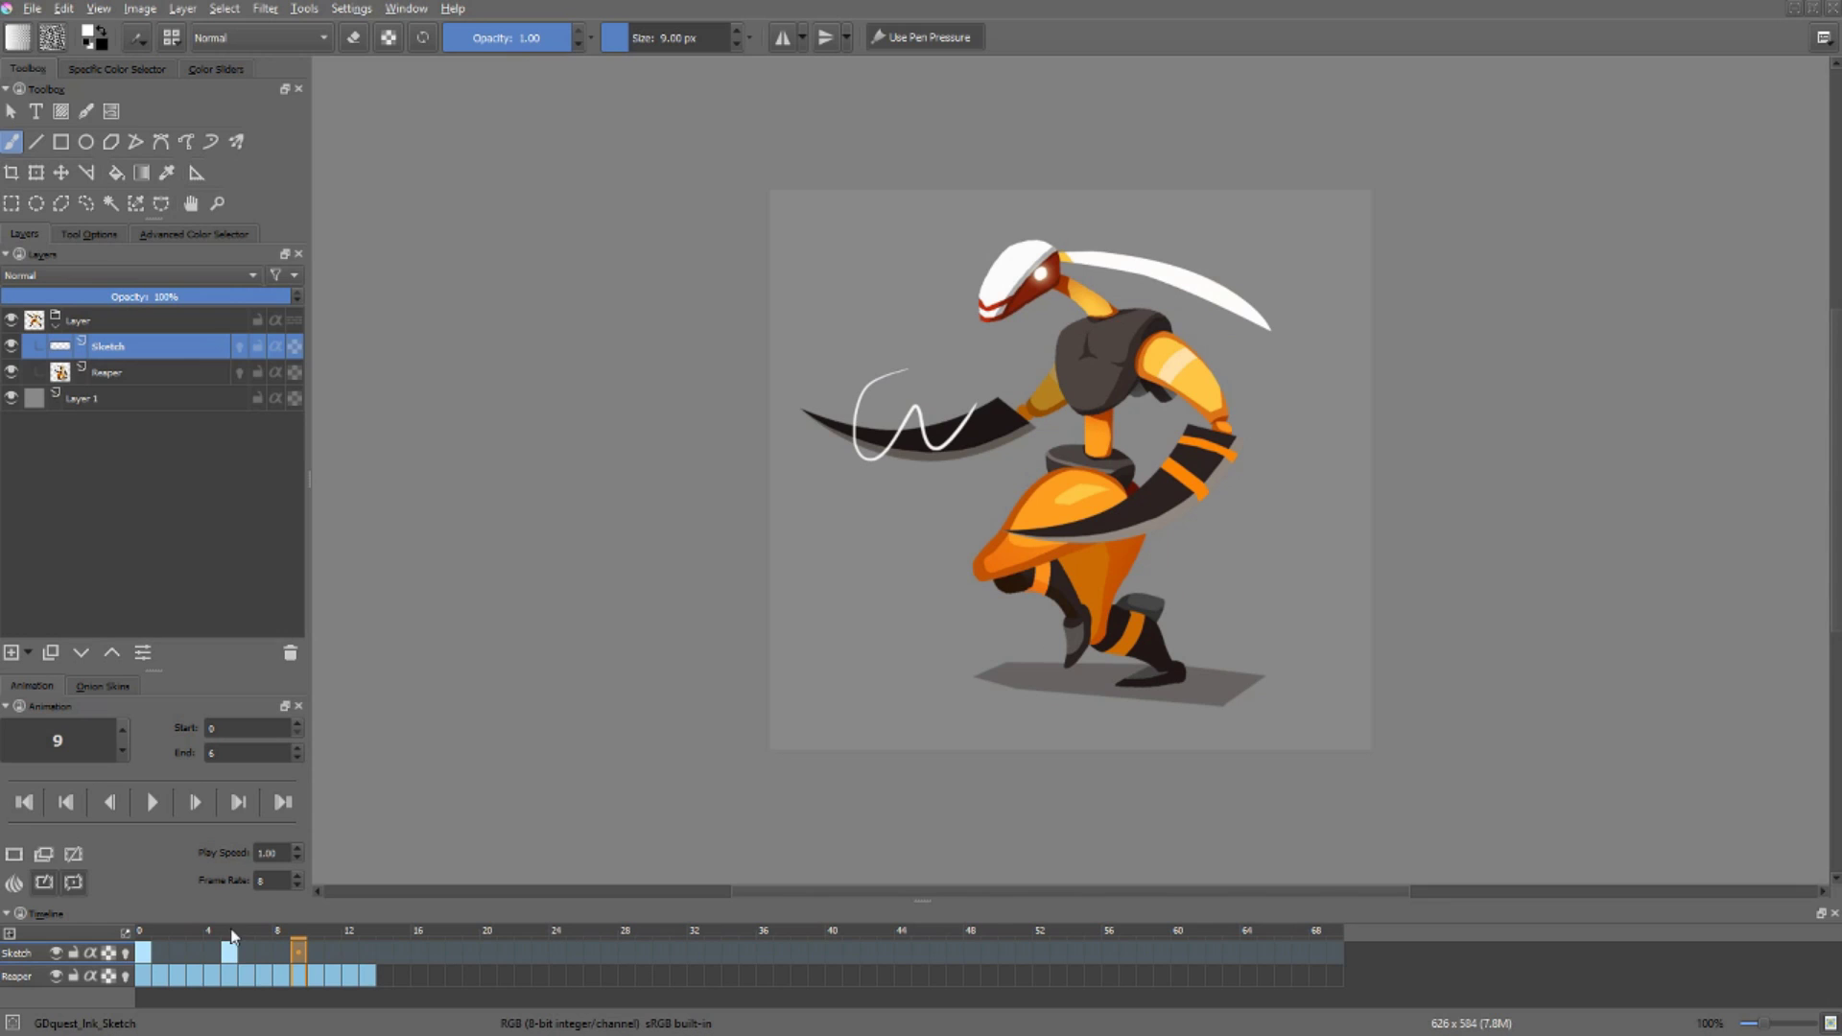
{"action": "double_click", "coordinate": [298, 951]}
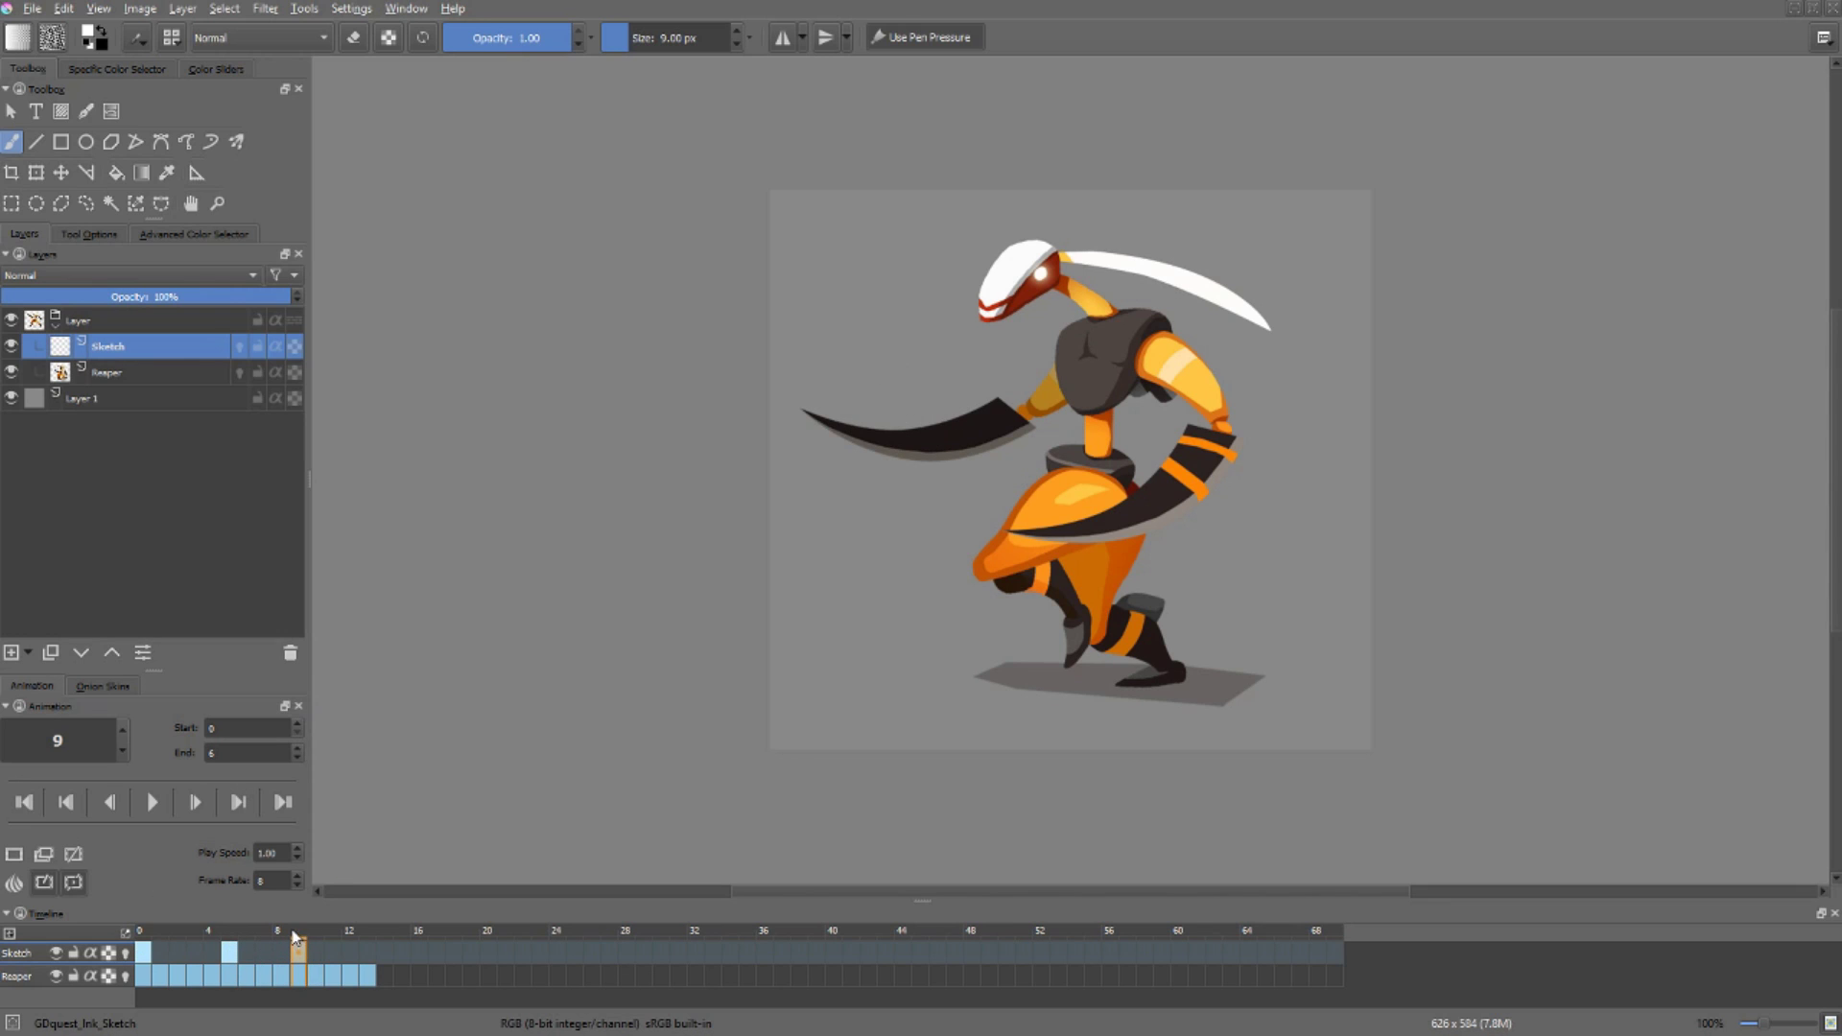
{"action": "mouse_move", "coordinate": [295, 937]}
{"action": "left_mouse_down"}
{"action": "mouse_move", "coordinate": [320, 940]}
{"action": "mouse_move", "coordinate": [298, 938]}
{"action": "left_mouse_up"}
{"action": "left_click_drag", "start_coordinate": [298, 936], "coordinate": [332, 935]}
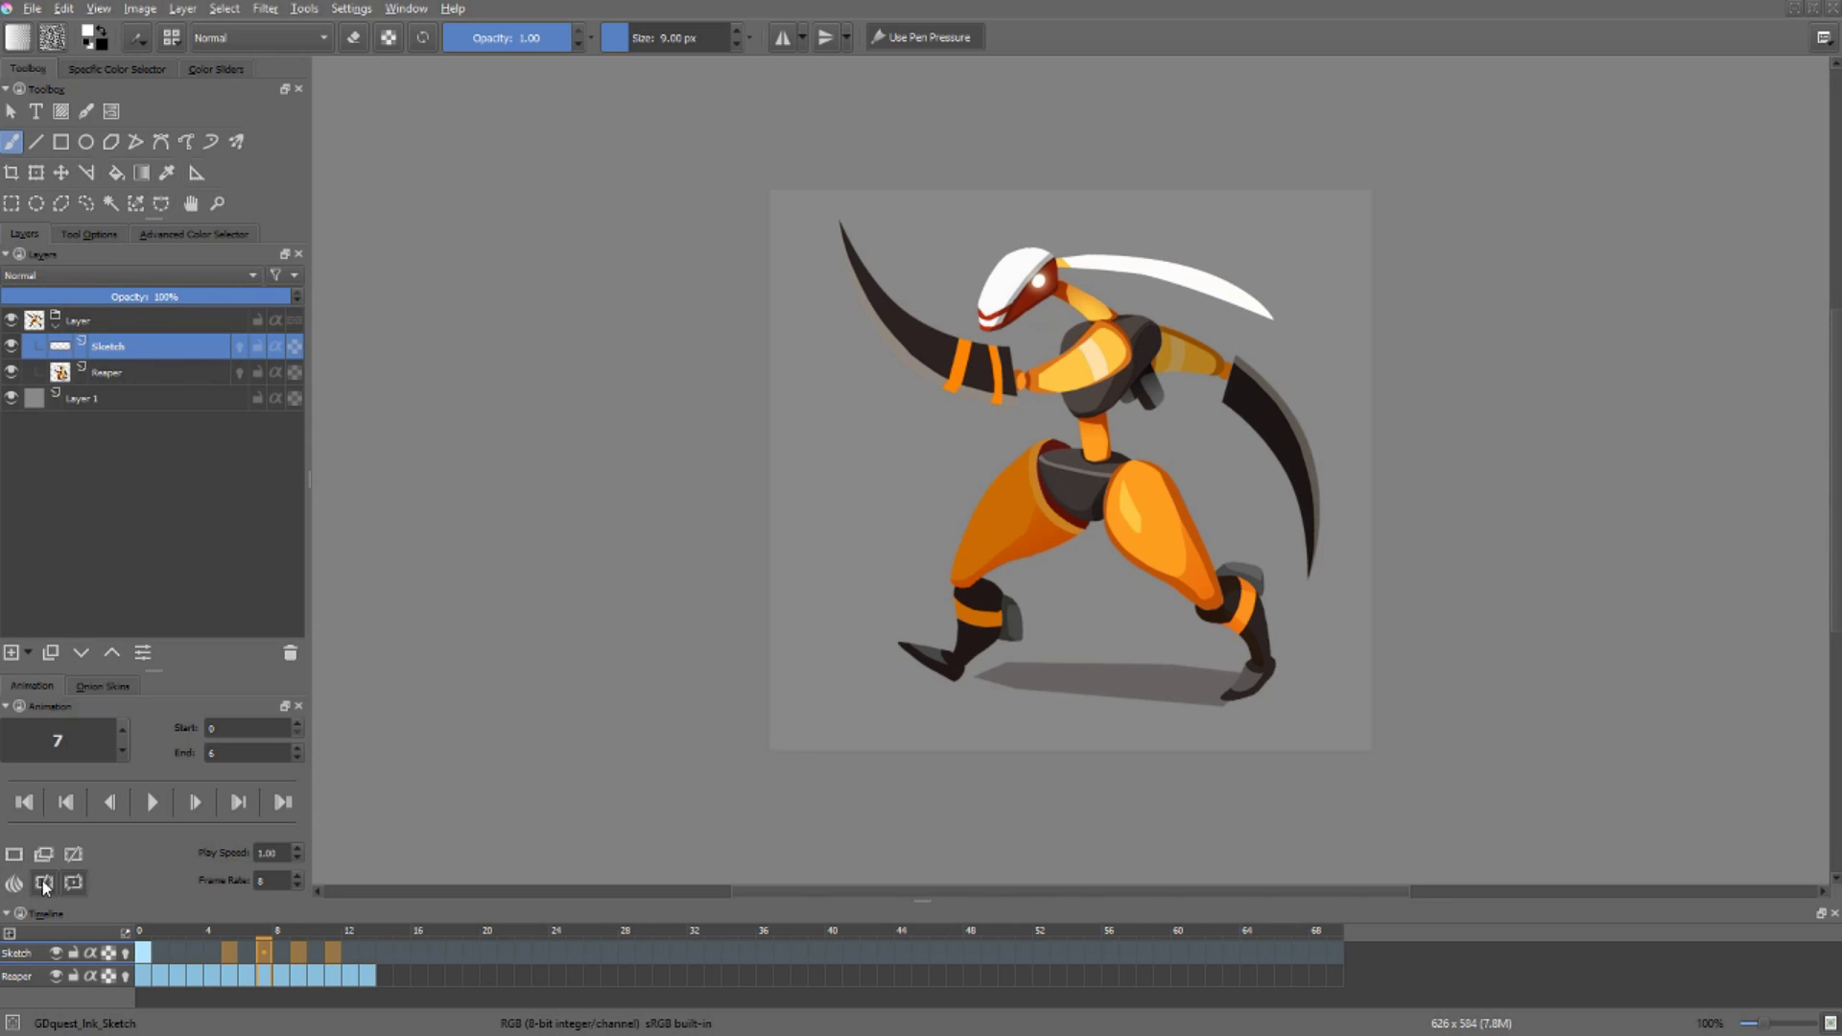
{"action": "left_click", "coordinate": [42, 883]}
{"action": "left_click_drag", "start_coordinate": [261, 958], "coordinate": [246, 961]}
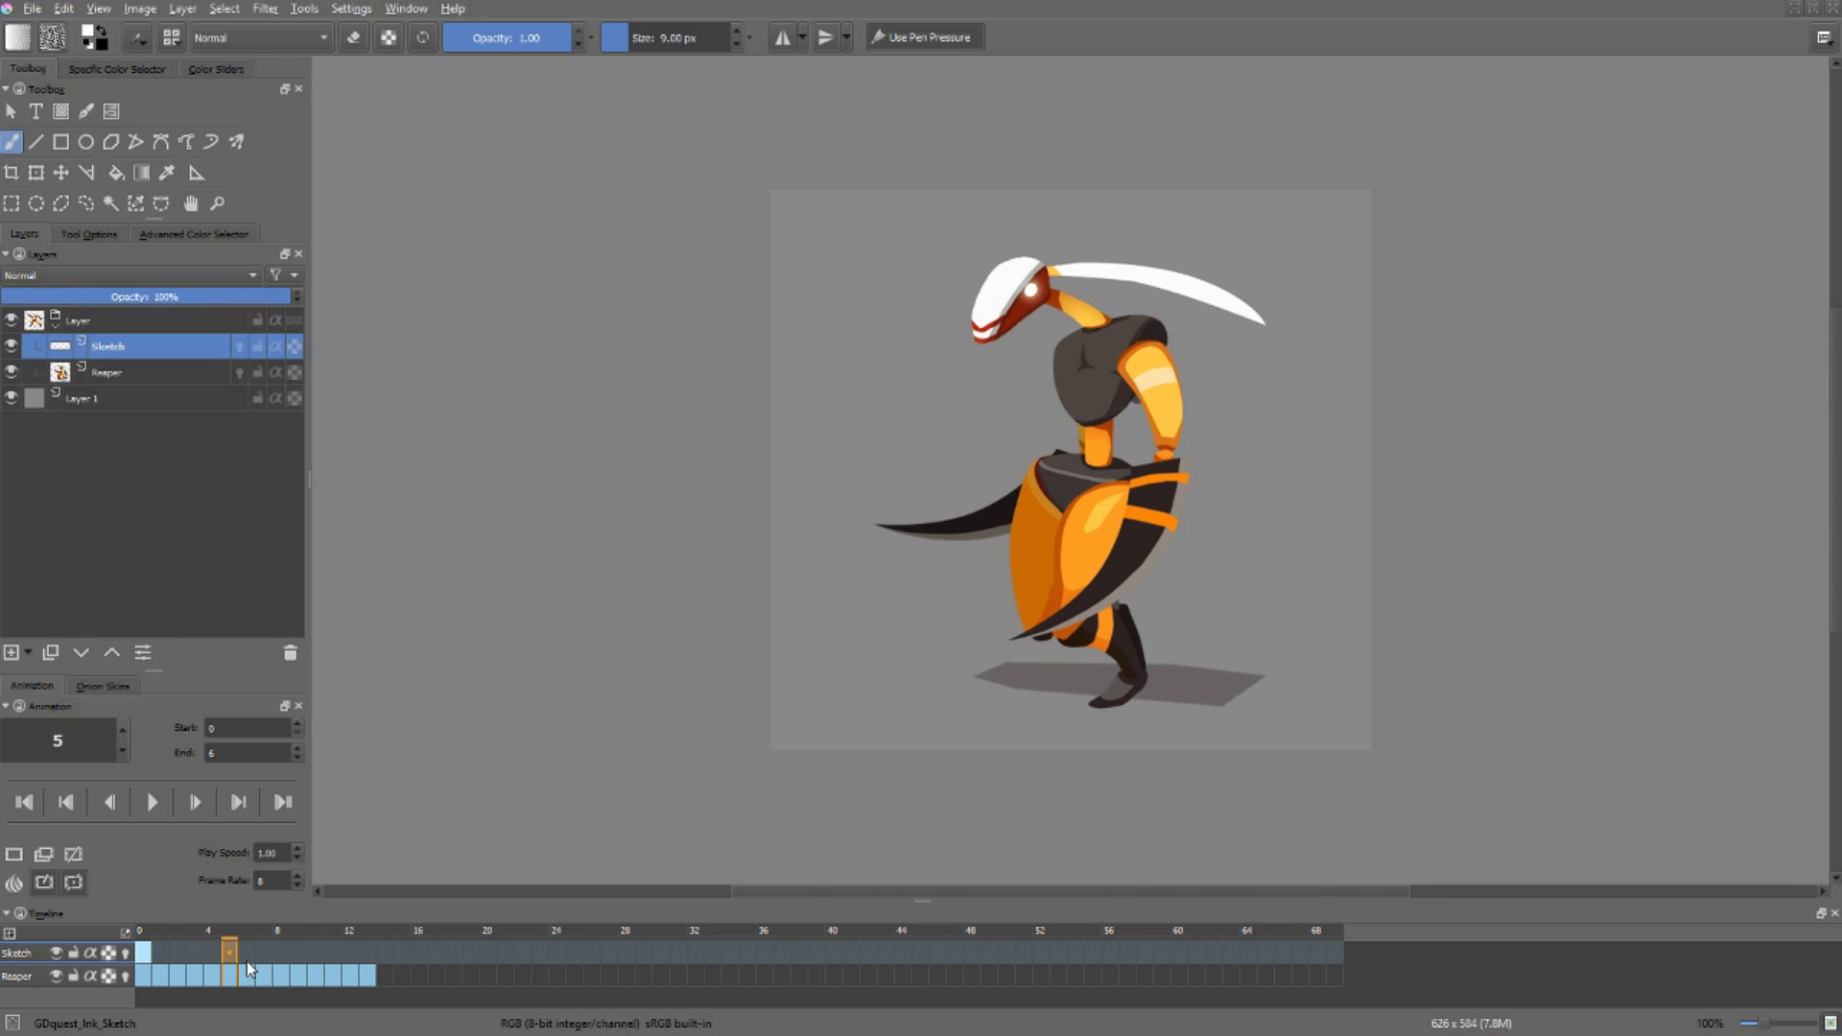
Step: Restore the Animation and Onion Skins tabs and check the onion skin settings
{"action": "right_click", "coordinate": [14, 883]}
{"action": "right_click", "coordinate": [14, 883]}
{"action": "left_click", "coordinate": [105, 687]}
{"action": "left_click", "coordinate": [35, 687]}
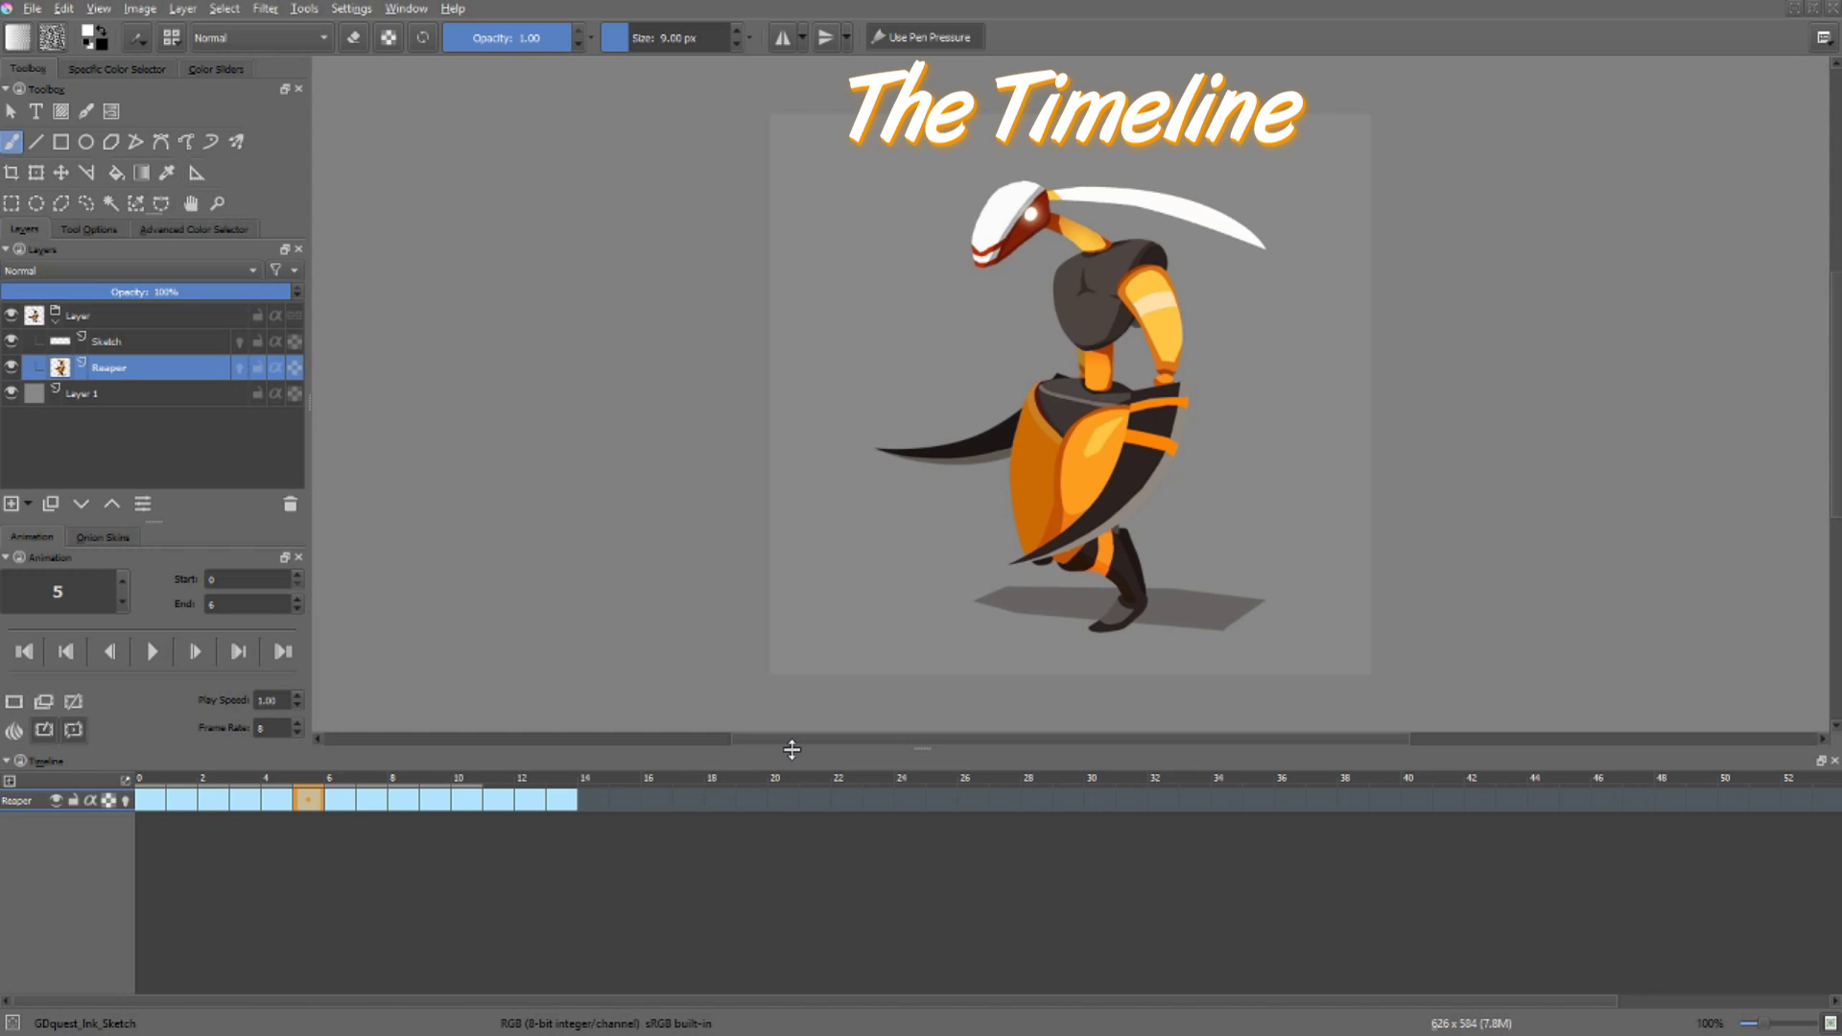
Step: Enlarge the timeline panel, view frames 2 and 11, and inspect frame 4's options
{"action": "left_click_drag", "start_coordinate": [791, 750], "coordinate": [792, 737]}
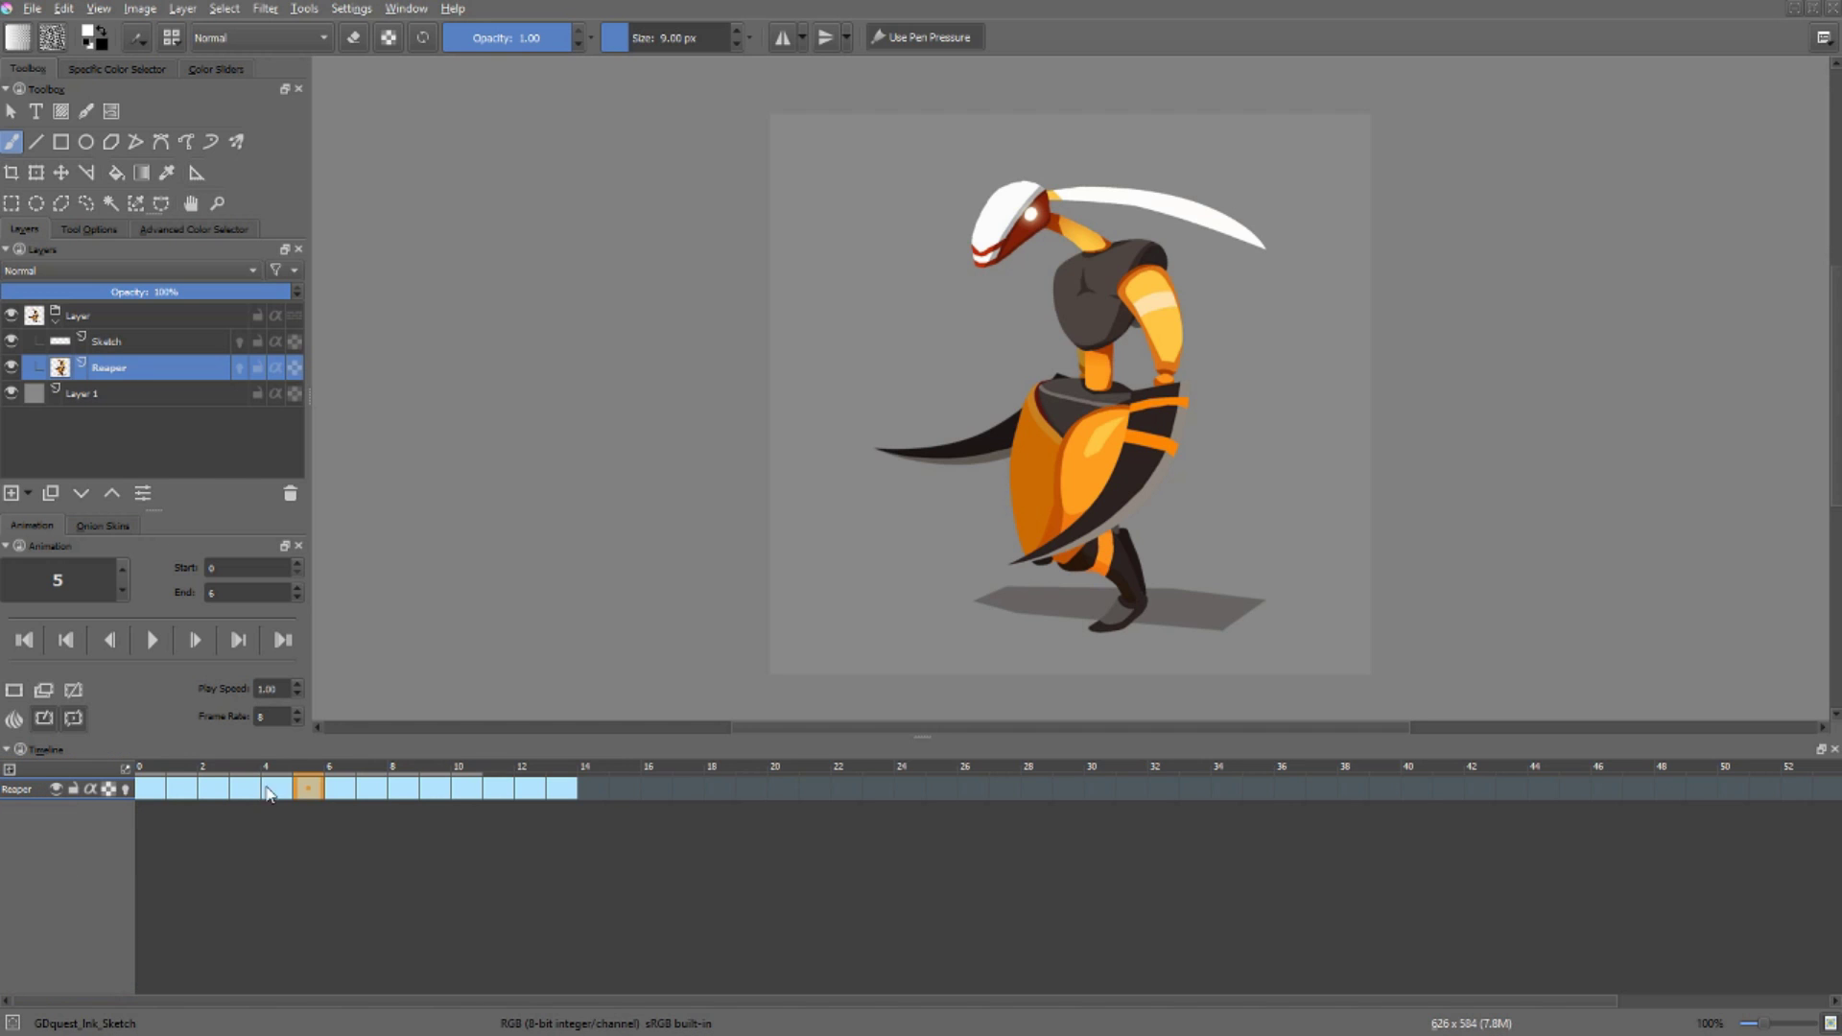
{"action": "left_click", "coordinate": [203, 779]}
{"action": "left_click", "coordinate": [498, 789]}
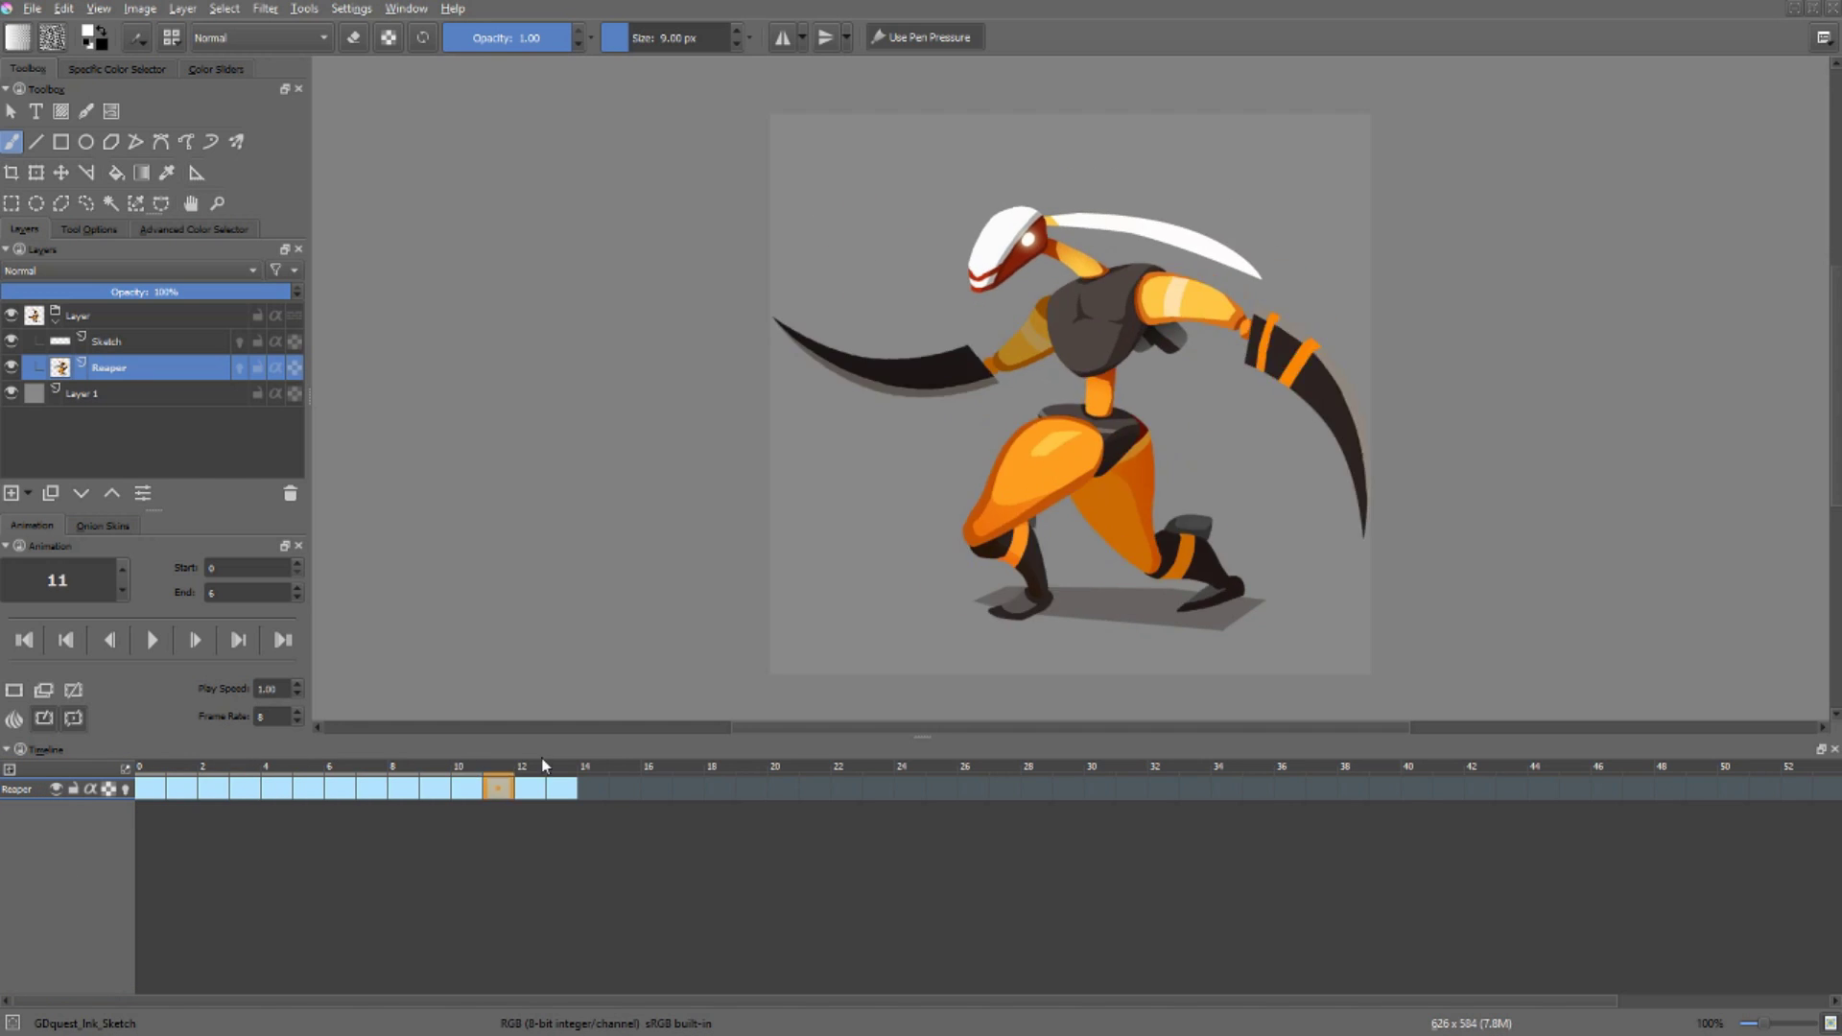
{"action": "left_click", "coordinate": [246, 789]}
{"action": "right_click", "coordinate": [278, 782]}
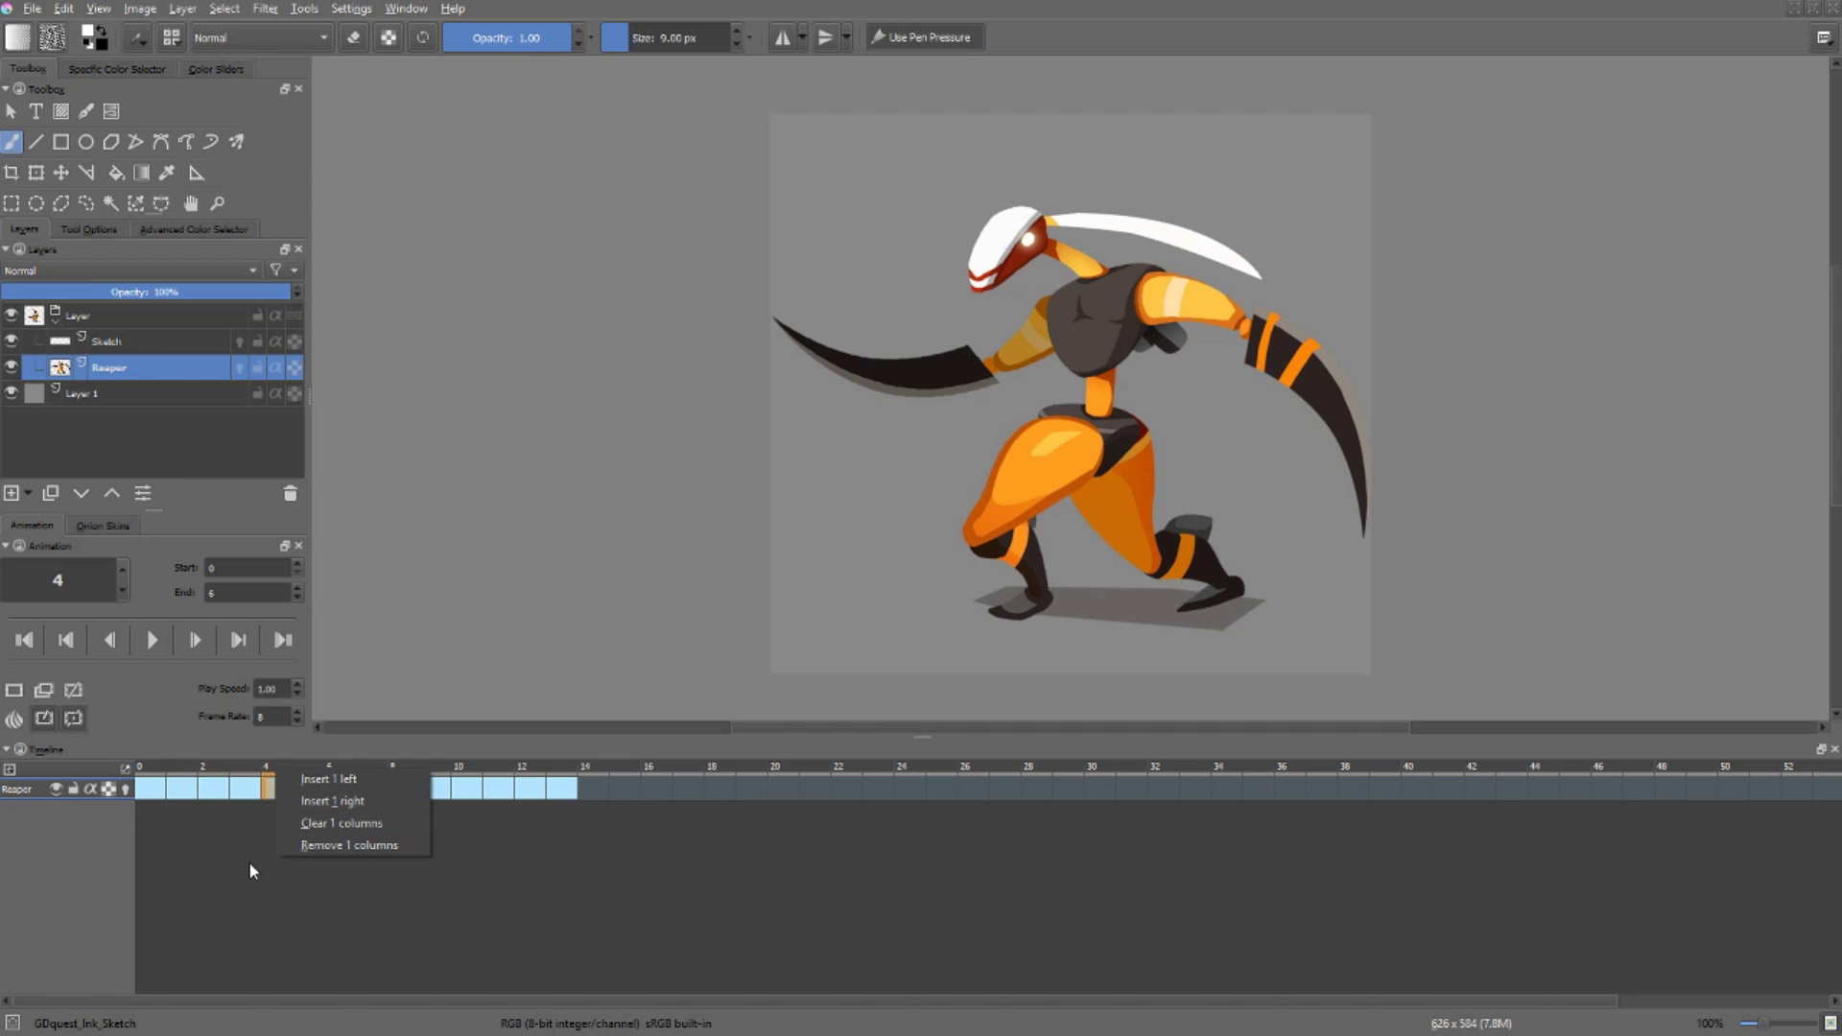
{"action": "left_click", "coordinate": [257, 794]}
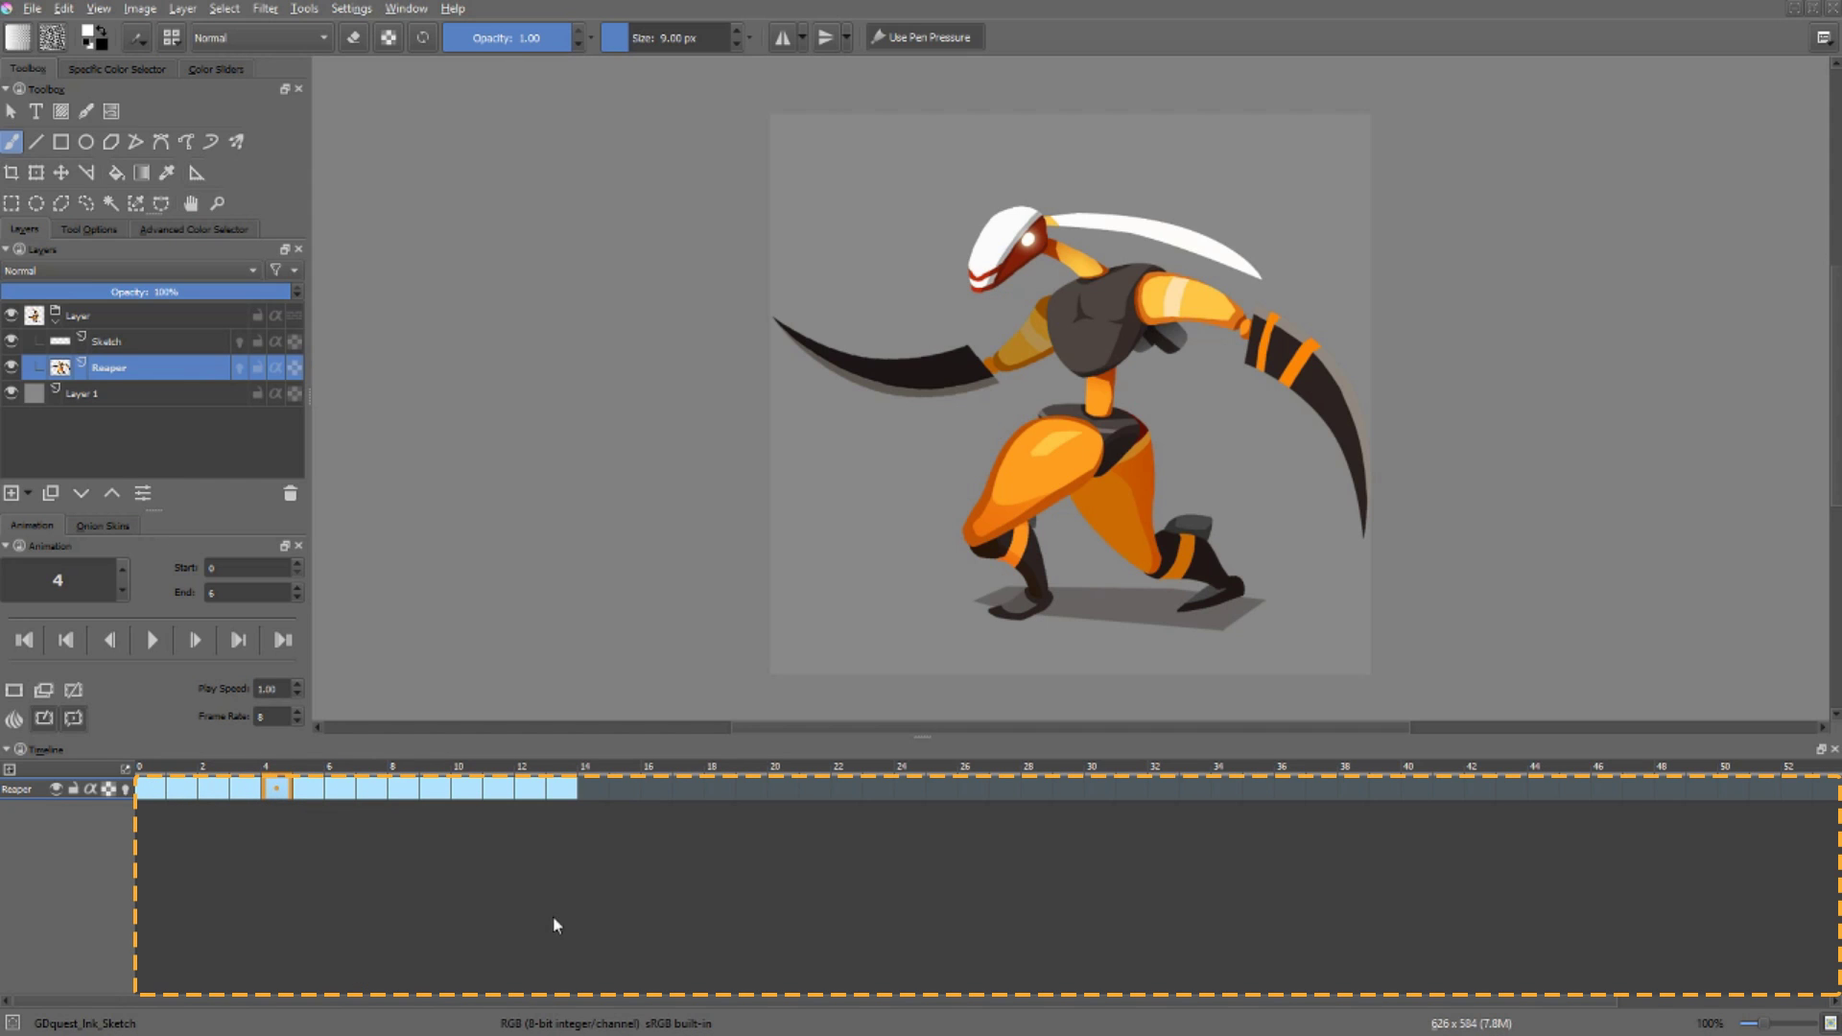
Step: Browse frames 1 through 23, then try moving frames 7–13 to 12–18 and undo it
{"action": "left_click", "coordinate": [173, 789]}
{"action": "left_click", "coordinate": [302, 801]}
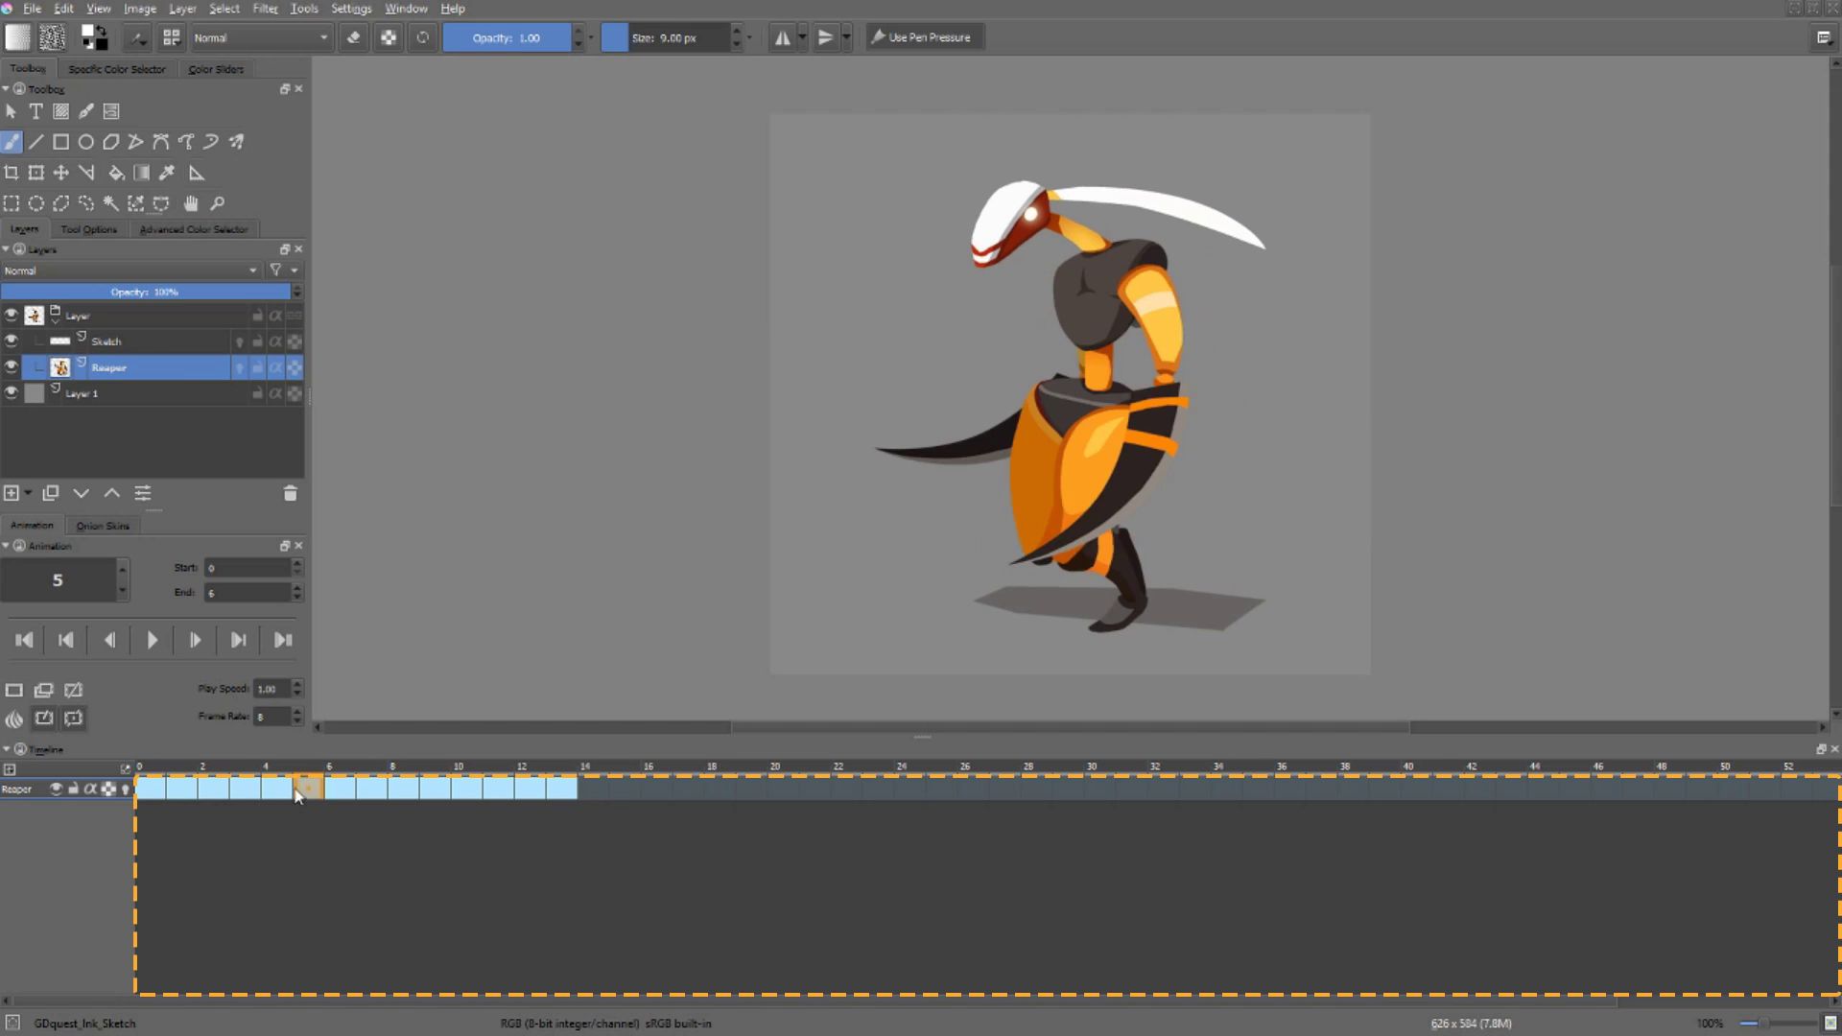
{"action": "left_click", "coordinate": [386, 799]}
{"action": "left_click", "coordinate": [631, 789]}
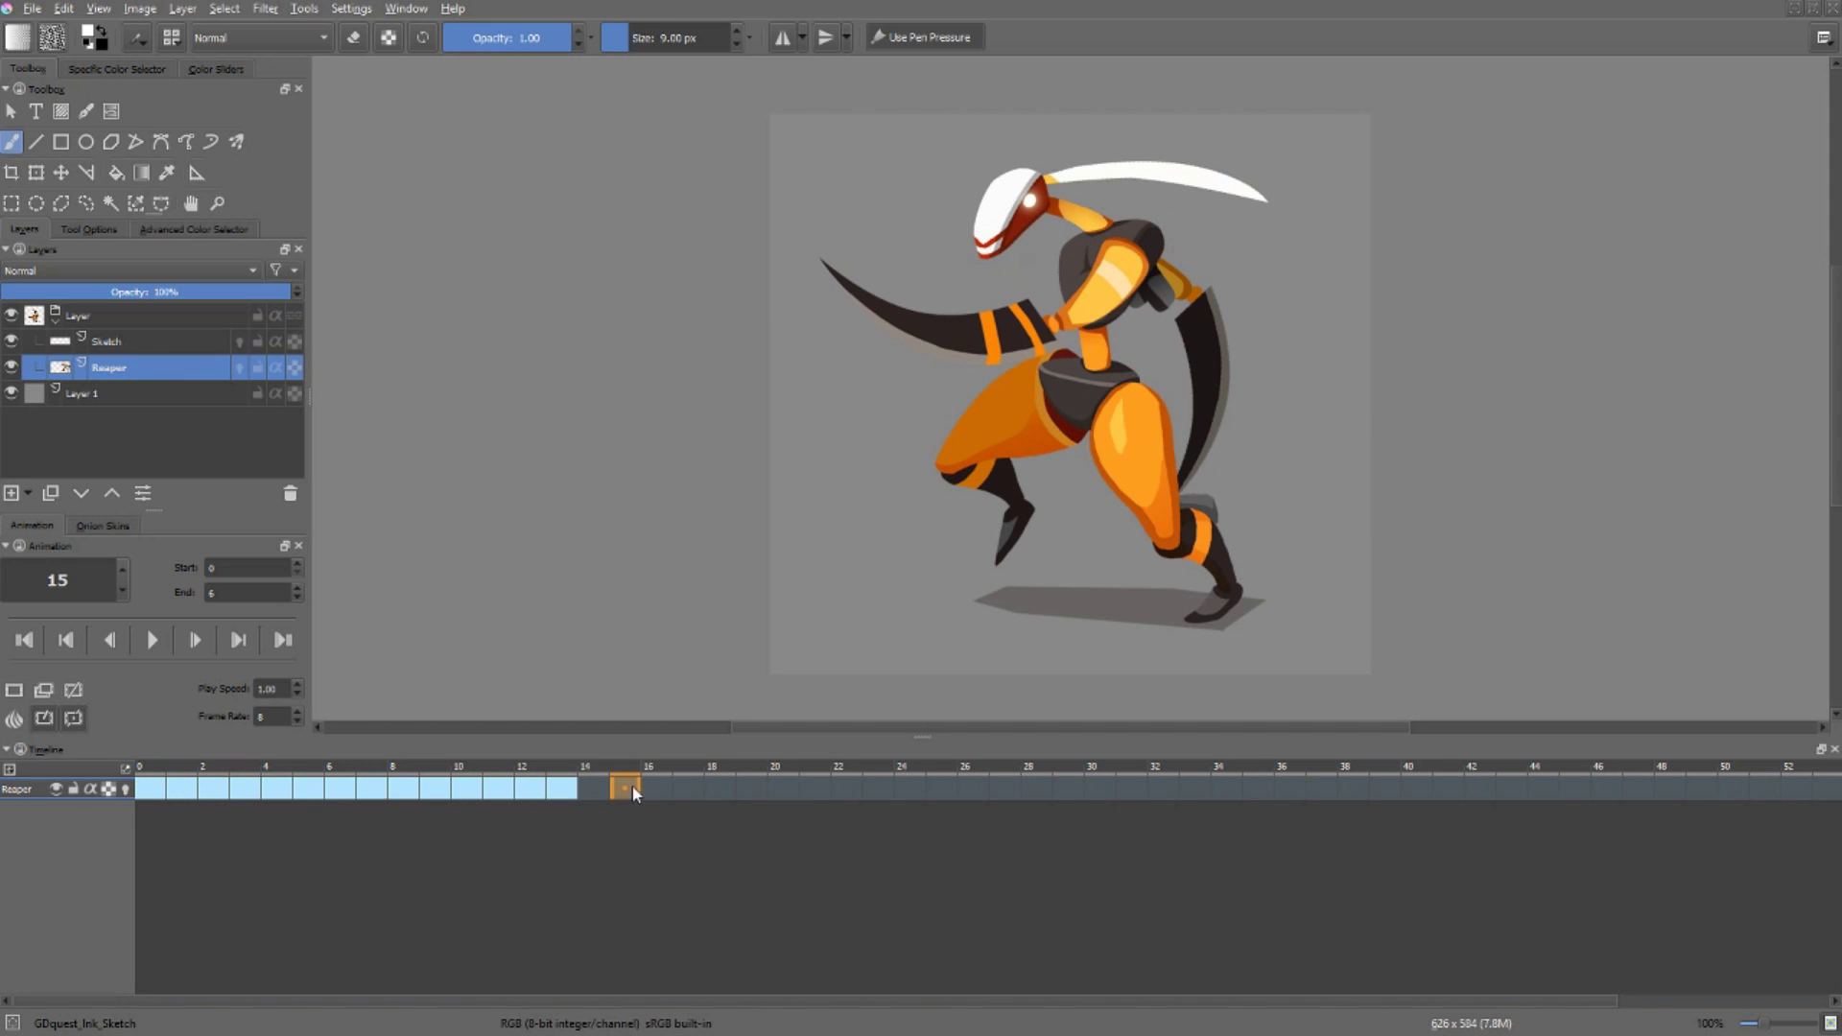
{"action": "left_click", "coordinate": [780, 799]}
{"action": "left_click", "coordinate": [877, 796]}
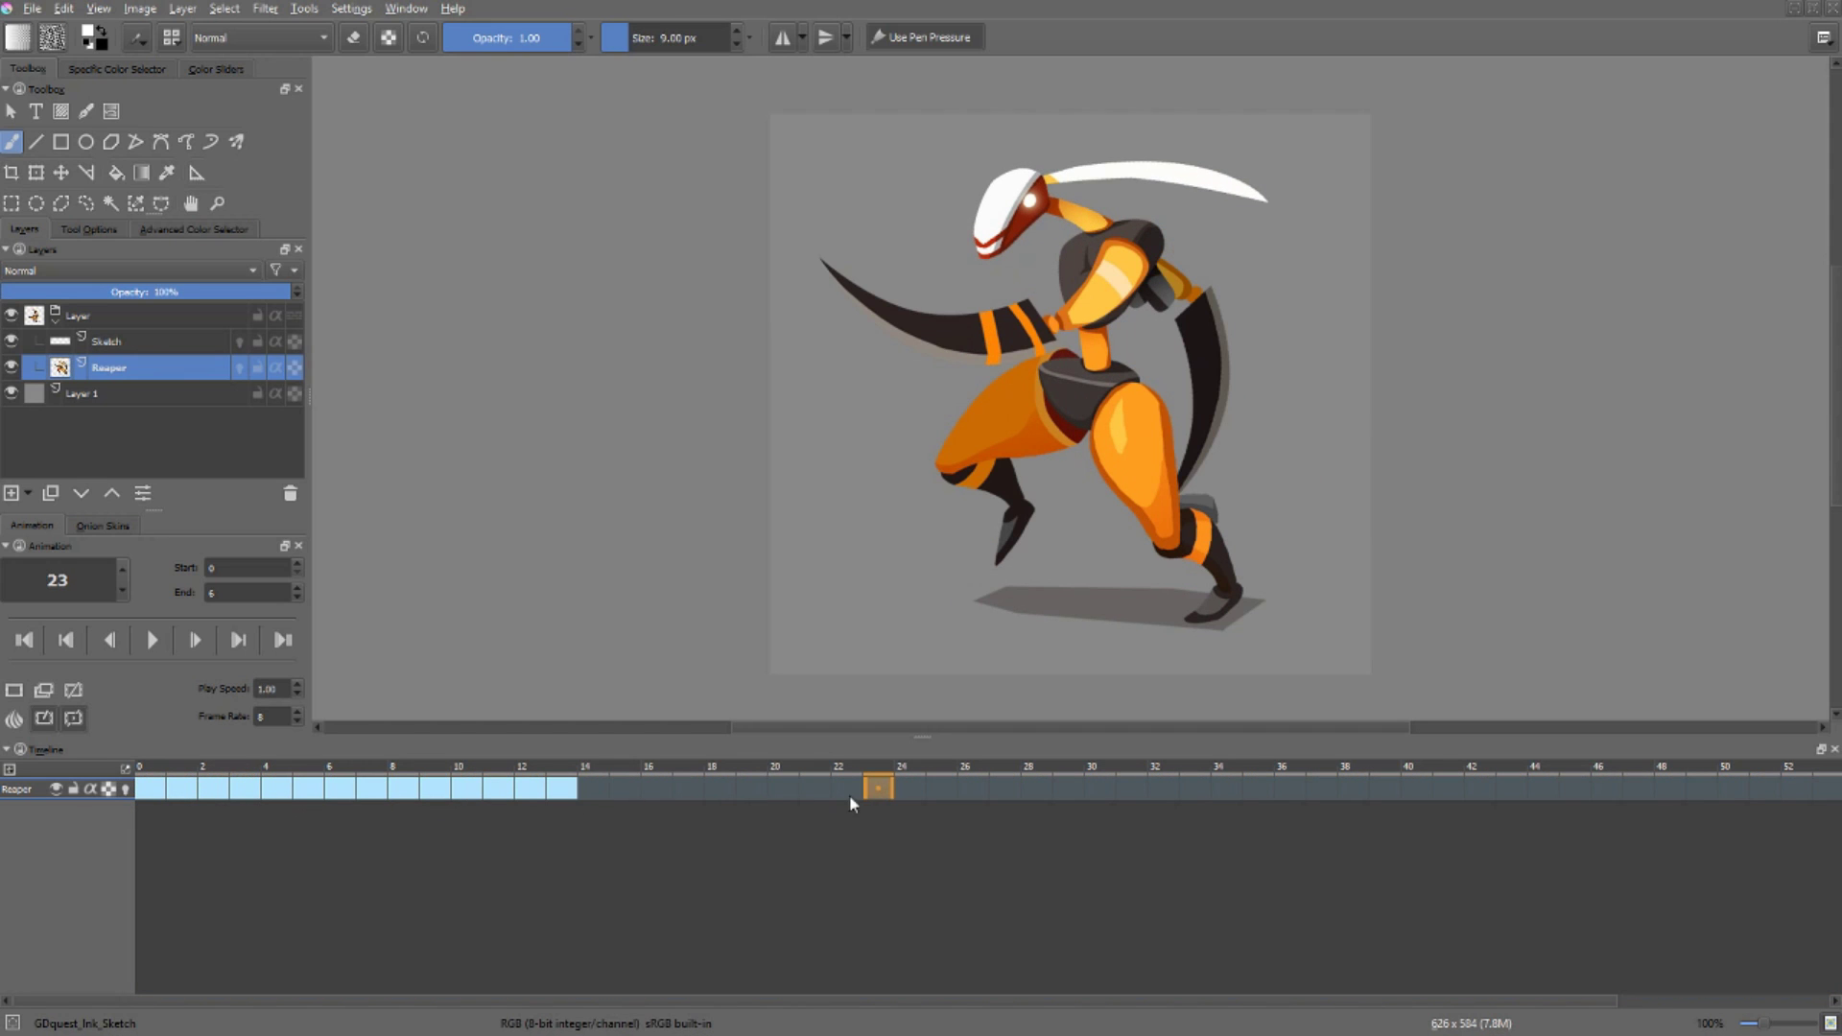
{"action": "left_click", "coordinate": [500, 794]}
{"action": "left_click", "coordinate": [649, 789]}
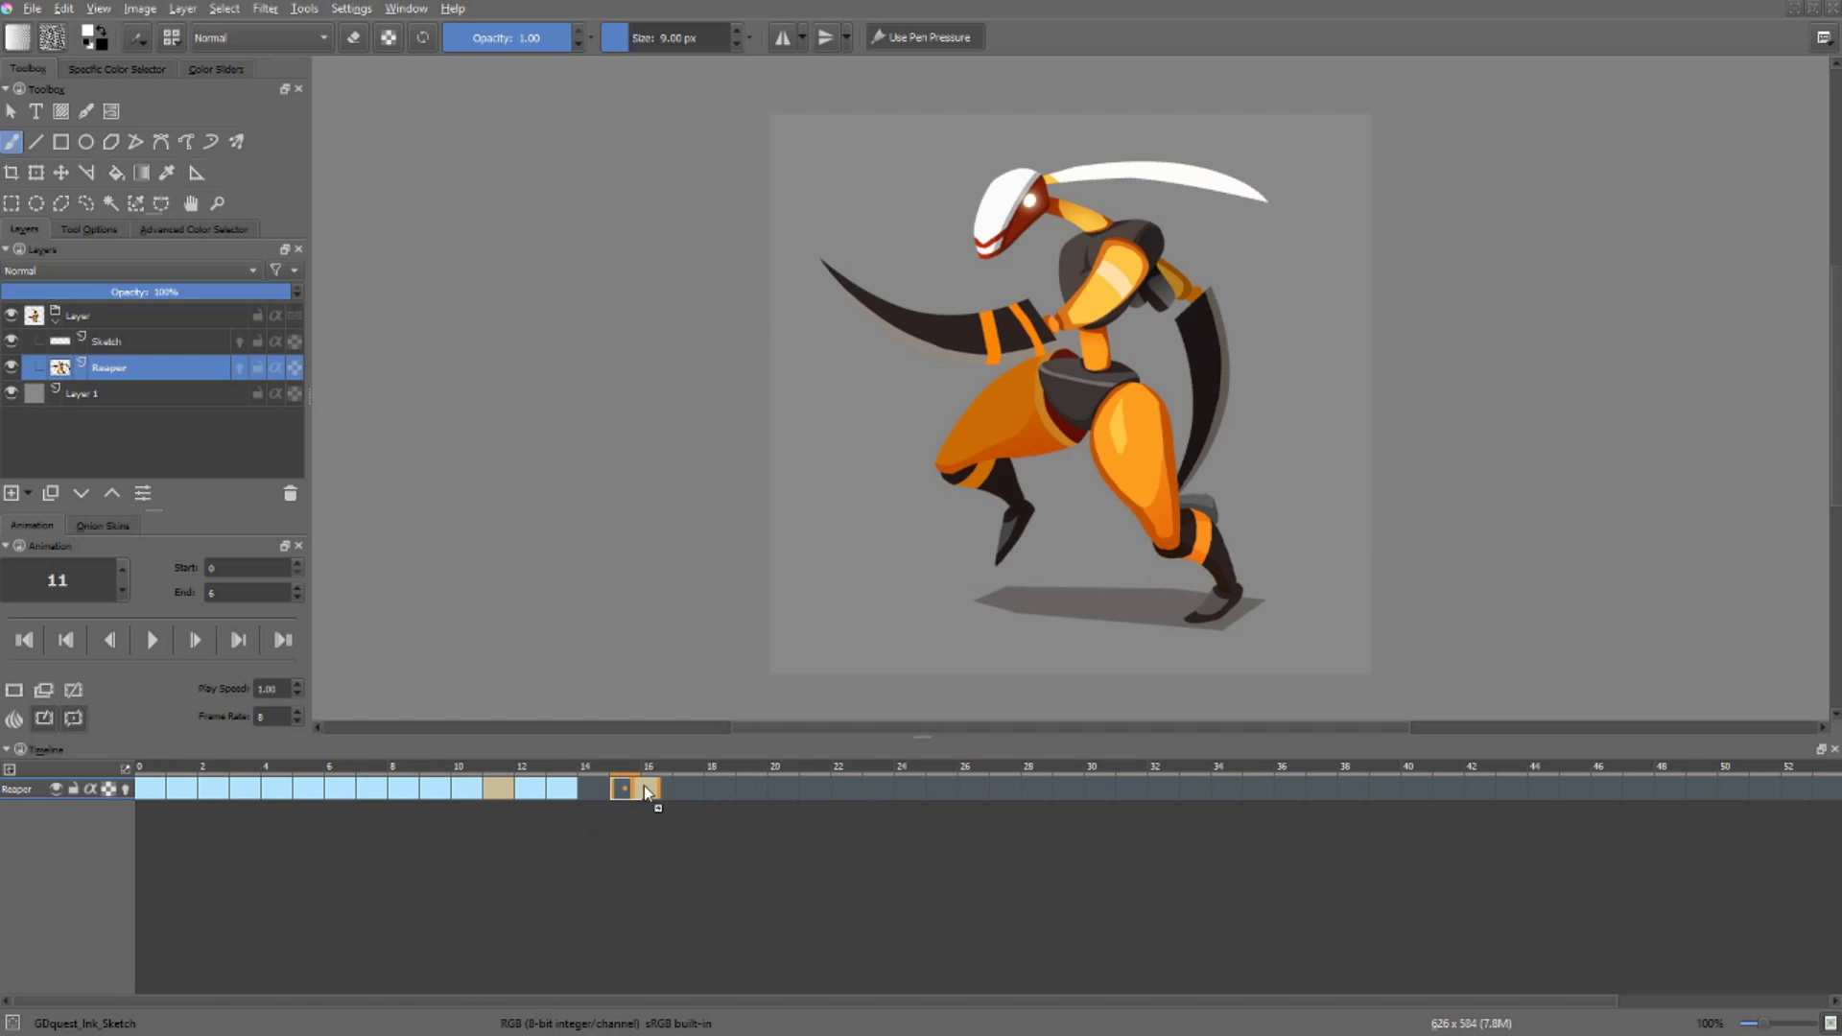
{"action": "left_click_drag", "start_coordinate": [378, 795], "coordinate": [553, 786]}
{"action": "key", "text": "ctrl+z"}
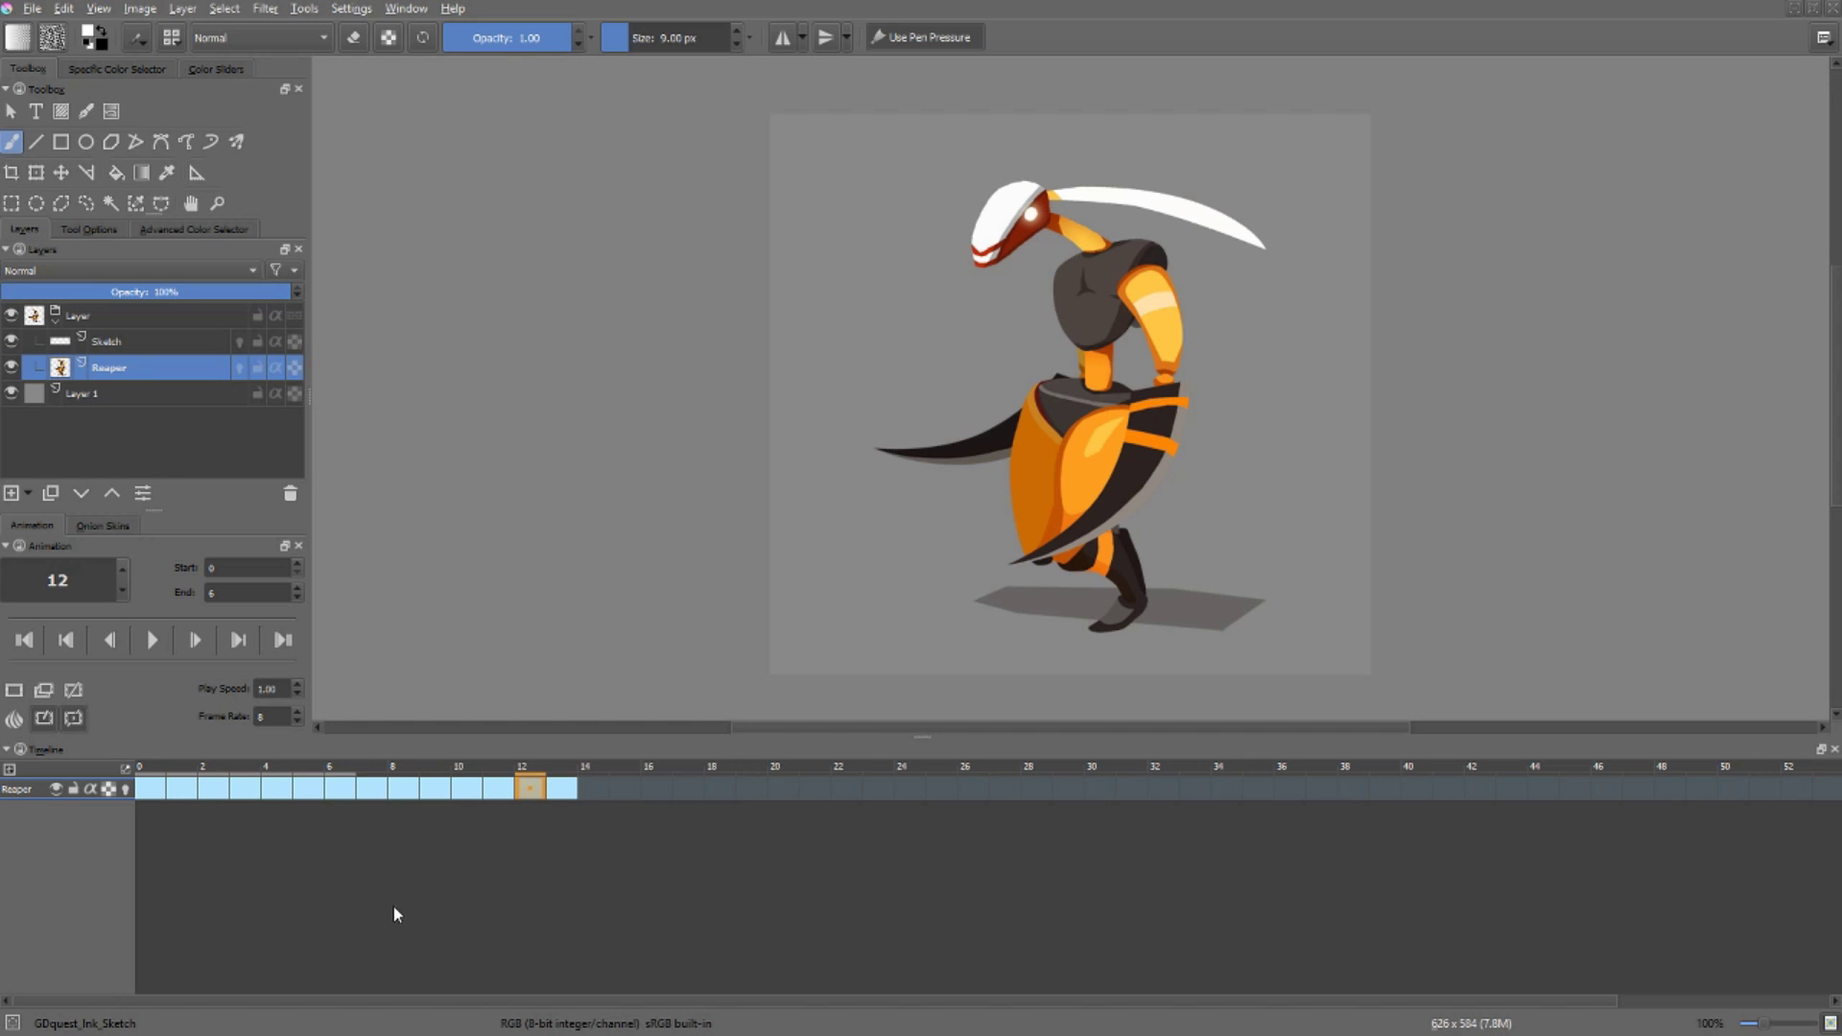
Step: Zoom and pan the timeline ruler to widen the frame cells
{"action": "scroll", "coordinate": [354, 883], "scroll_direction": "up", "scroll_amount": 1}
{"action": "scroll", "coordinate": [417, 851], "scroll_direction": "down", "scroll_amount": 2}
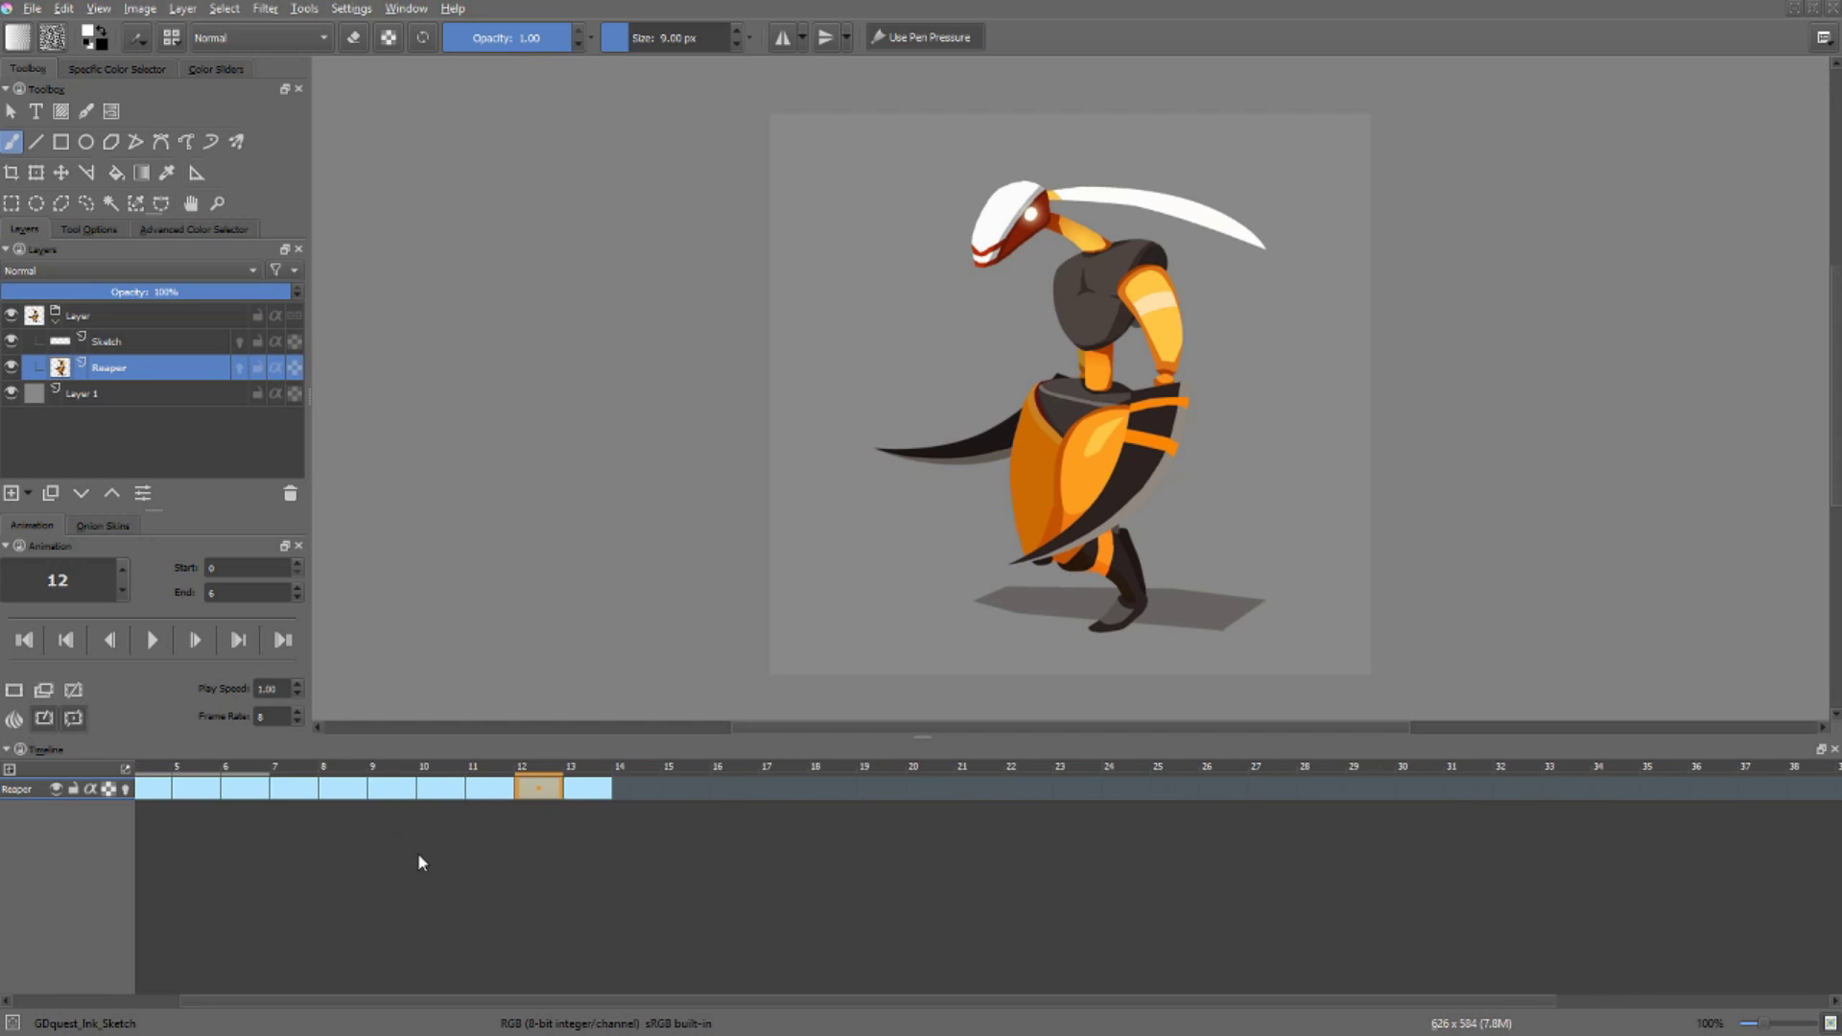
{"action": "scroll", "coordinate": [355, 855], "scroll_direction": "up", "scroll_amount": 1}
{"action": "scroll", "coordinate": [273, 858], "scroll_direction": "down", "scroll_amount": 1}
{"action": "scroll", "coordinate": [479, 869], "scroll_direction": "up", "scroll_amount": 2}
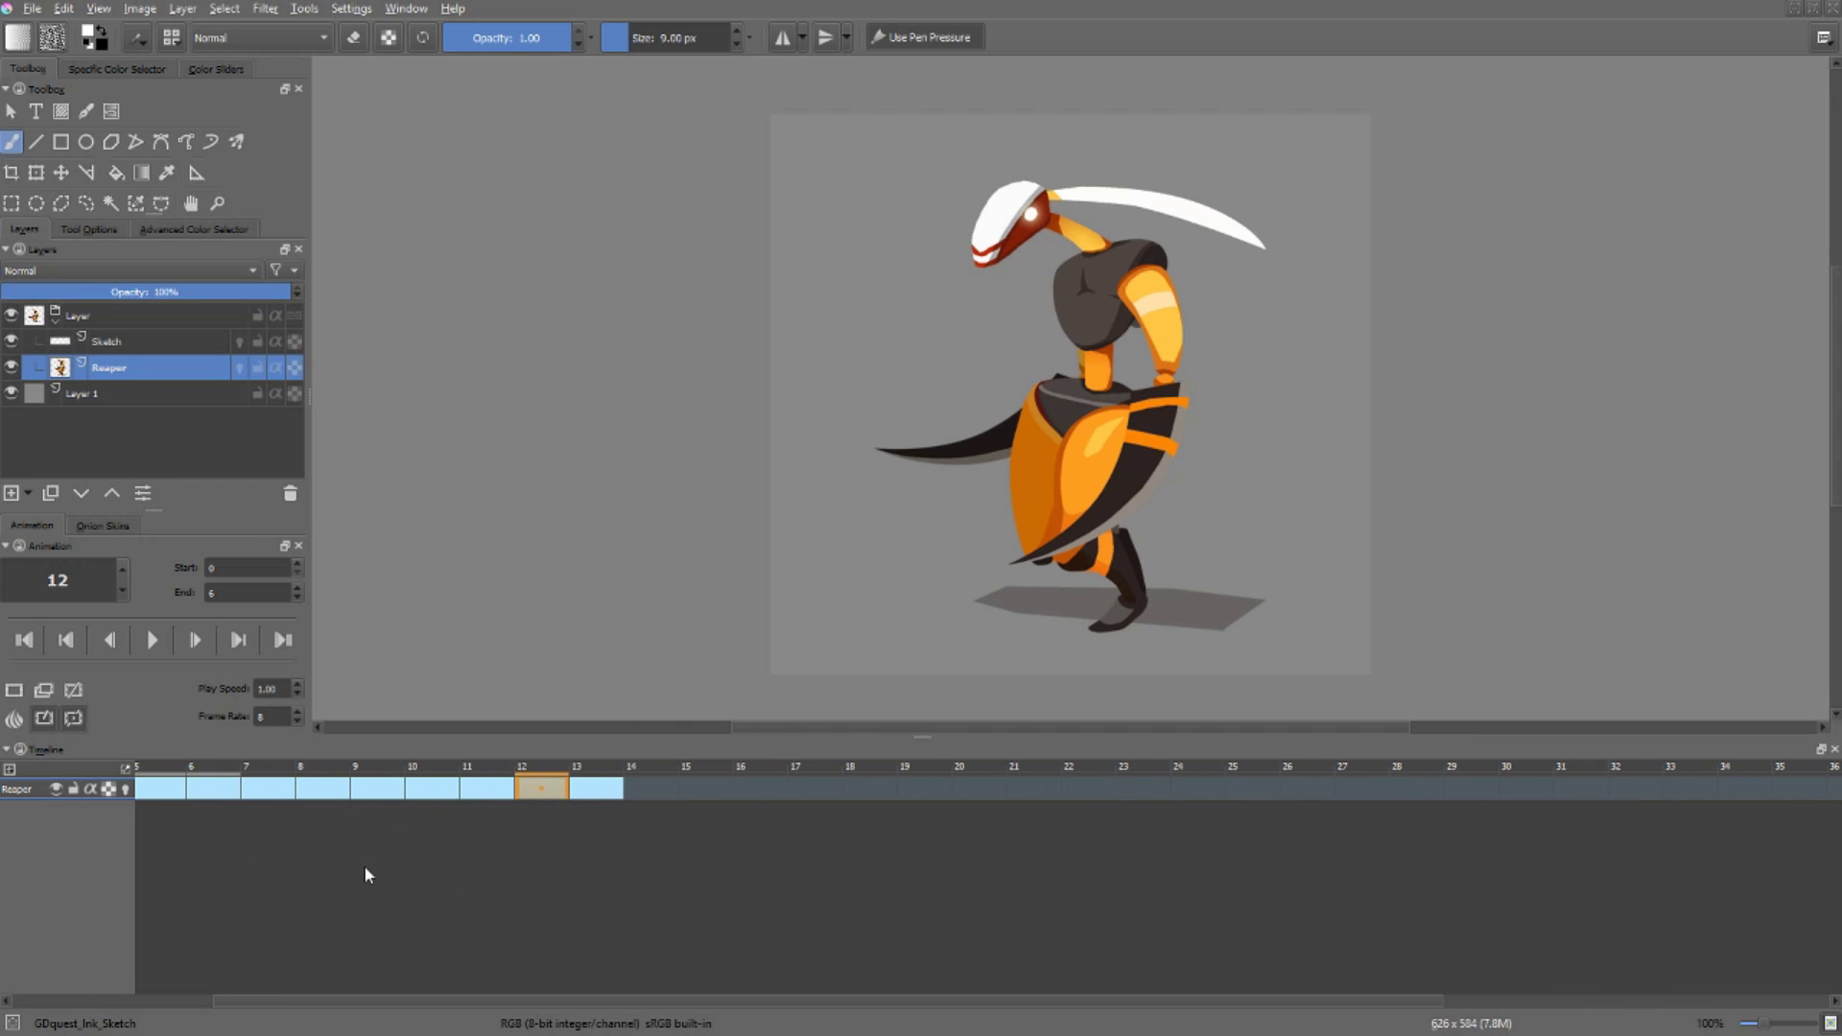
{"action": "scroll", "coordinate": [355, 863], "scroll_direction": "left", "scroll_amount": 3}
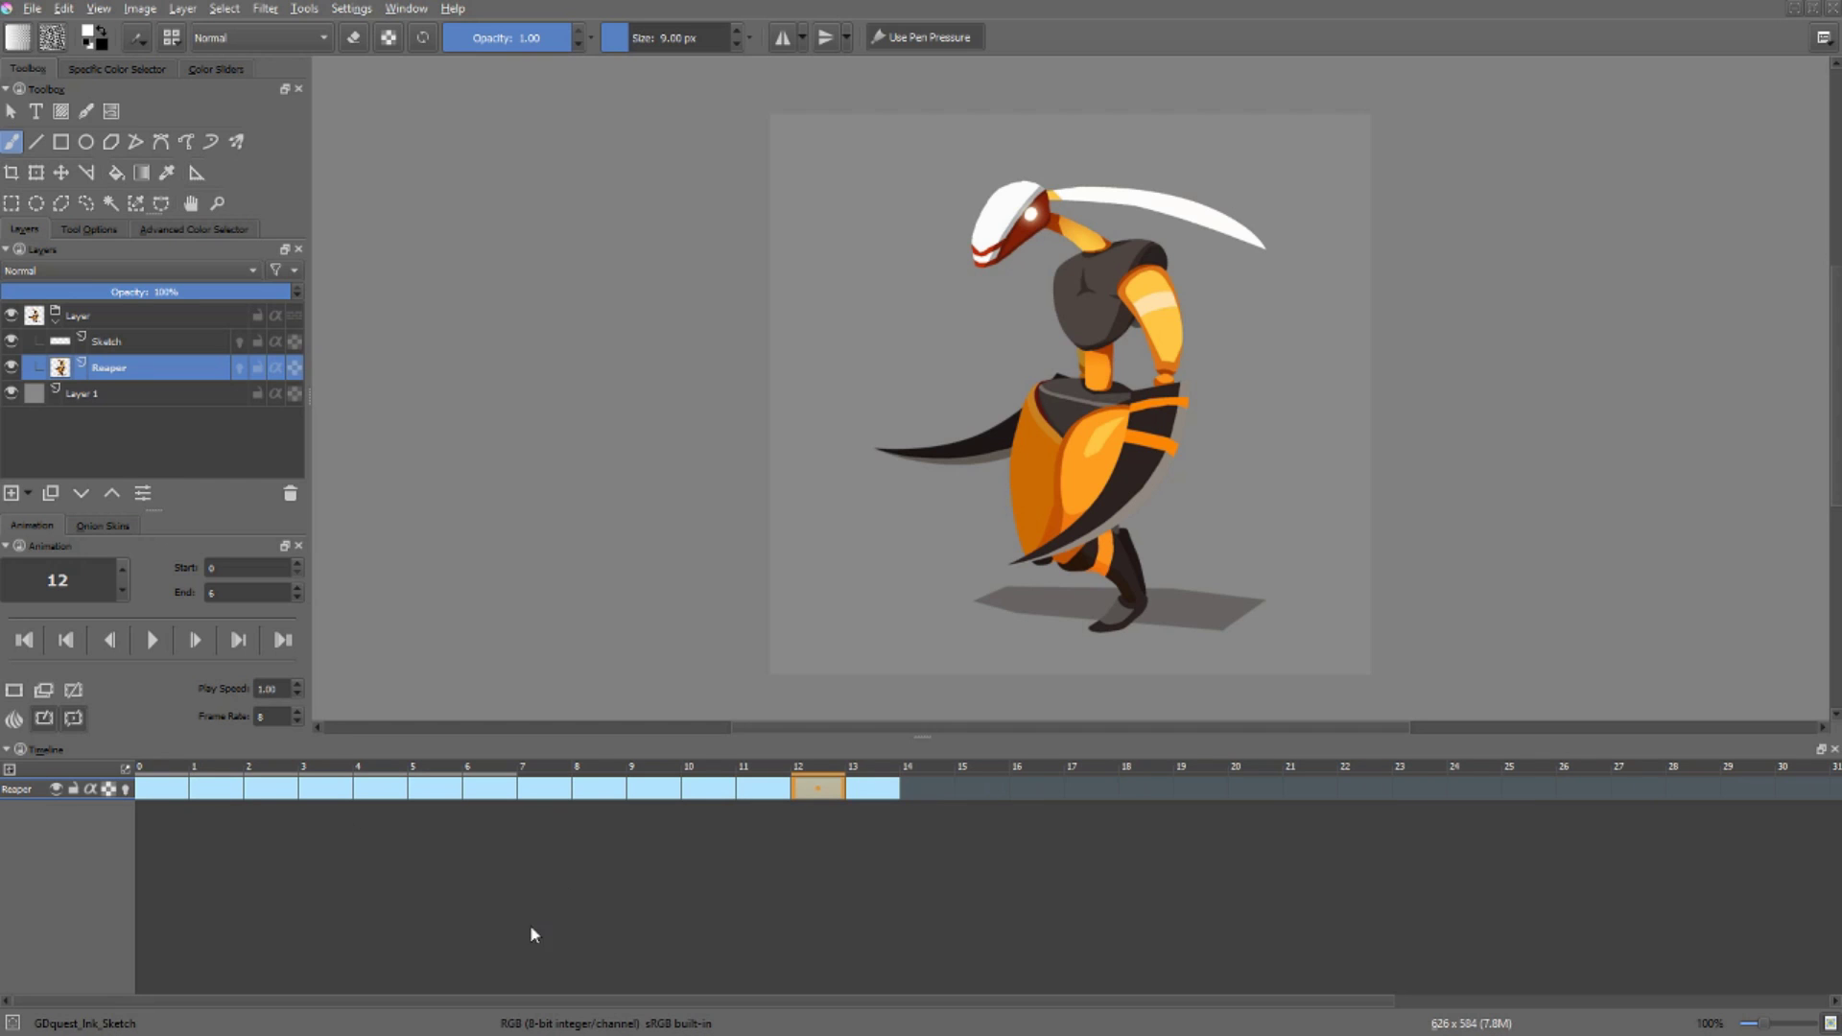
{"action": "scroll", "coordinate": [265, 886], "scroll_direction": "up", "scroll_amount": 3}
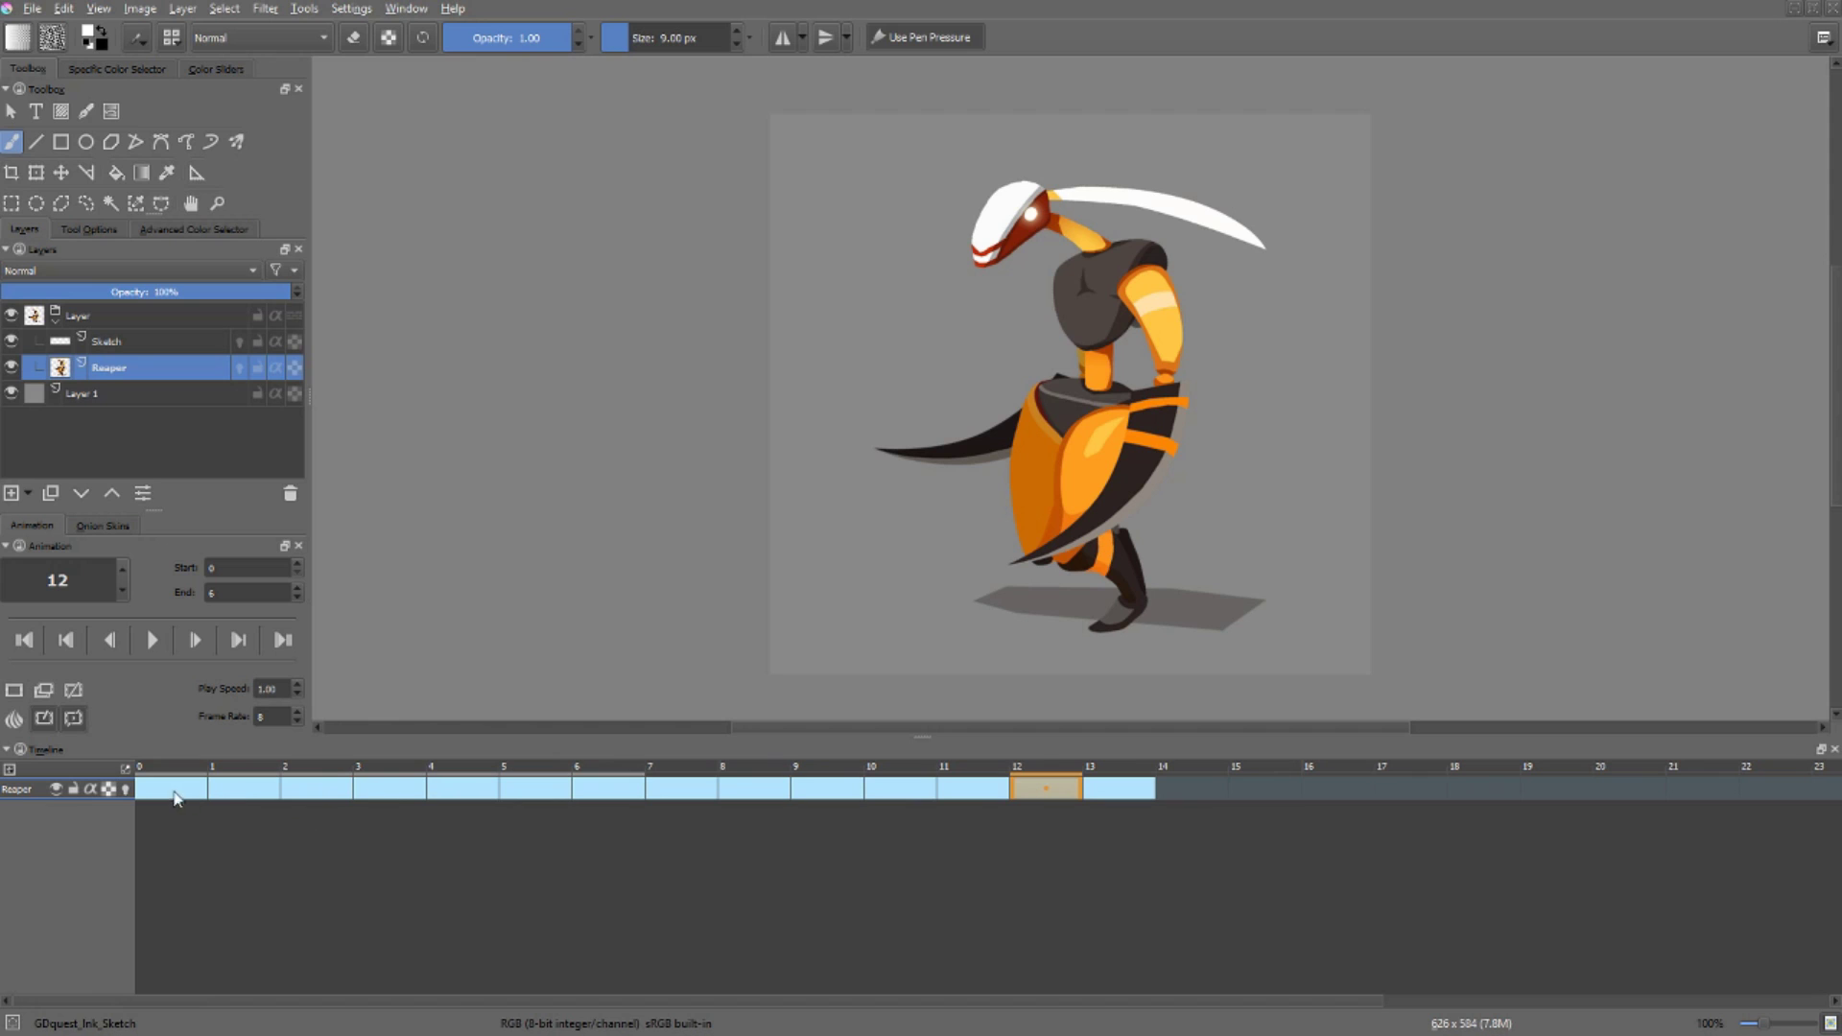
Step: Preview the poses at frames 1, 2, 5, 7 and 11, then scrub back to frame 0
{"action": "left_click", "coordinate": [259, 792]}
{"action": "left_click", "coordinate": [341, 789]}
{"action": "left_click", "coordinate": [505, 794]}
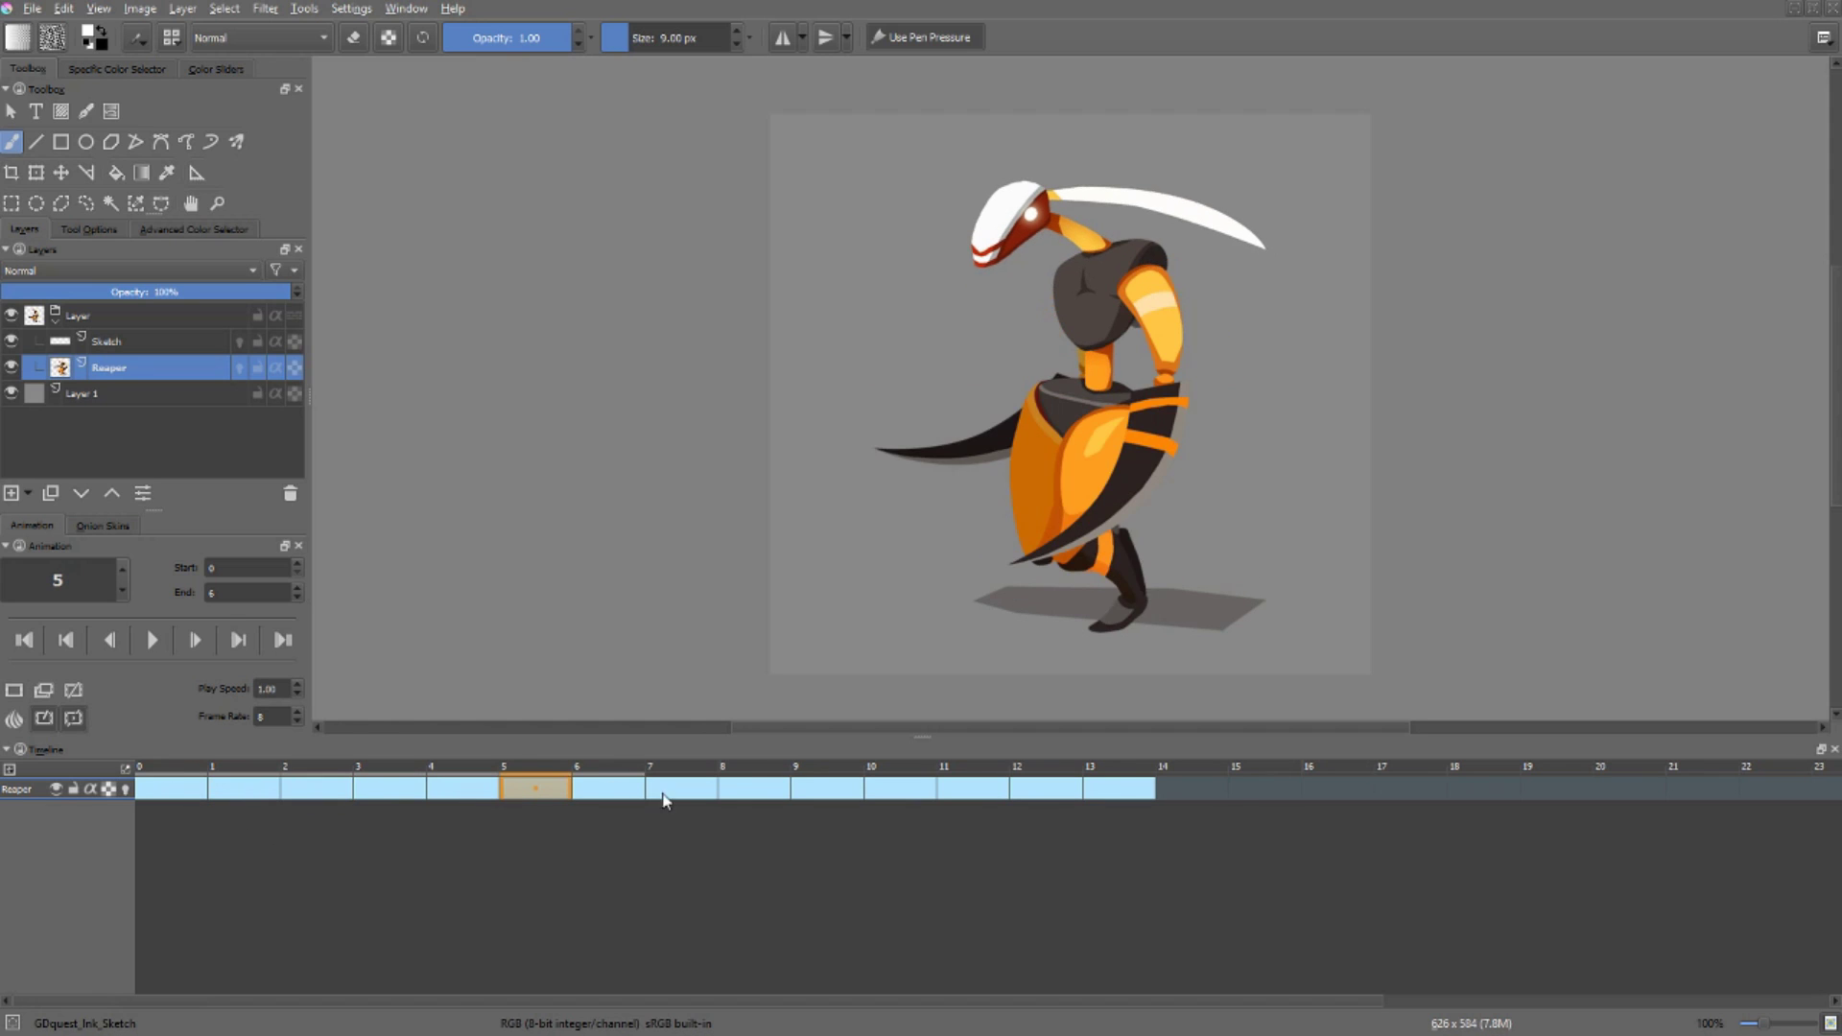
{"action": "left_click", "coordinate": [689, 796]}
{"action": "left_click", "coordinate": [943, 798]}
{"action": "left_click_drag", "start_coordinate": [924, 768], "coordinate": [1191, 788]}
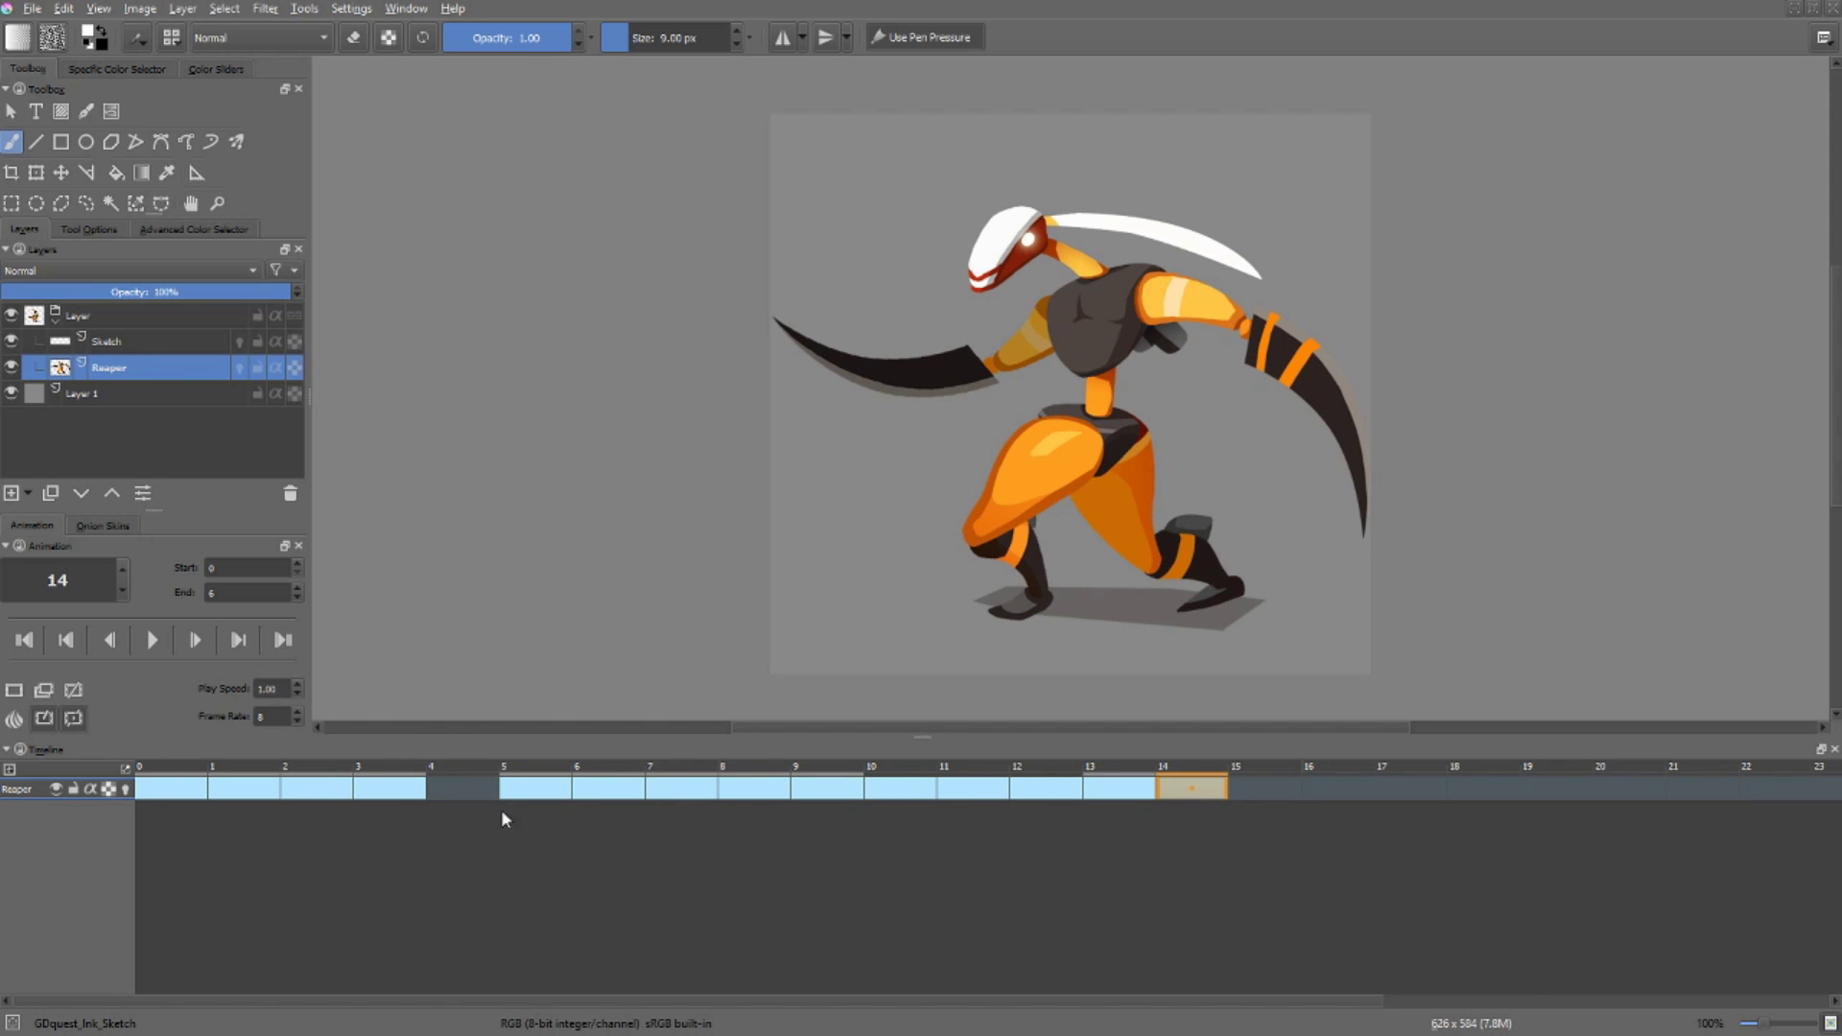
{"action": "left_click", "coordinate": [442, 769]}
{"action": "left_click_drag", "start_coordinate": [461, 793], "coordinate": [1167, 789]}
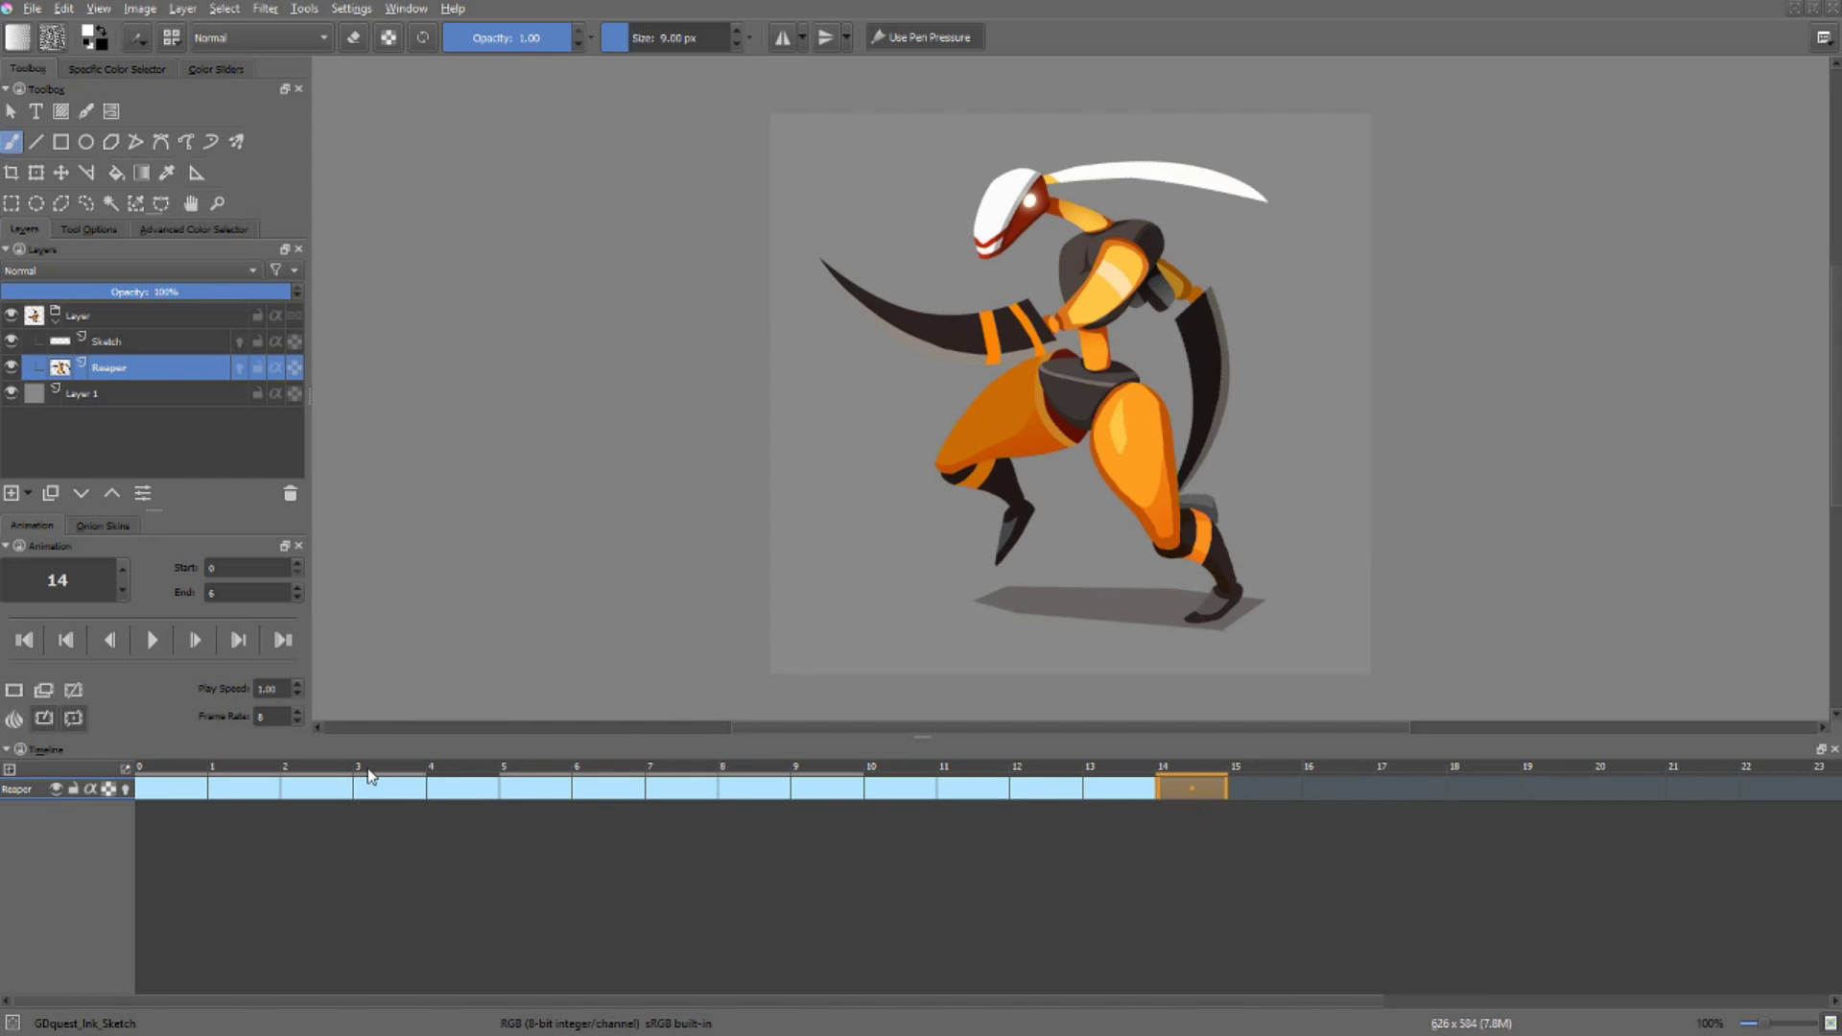
{"action": "key", "text": "ctrl+z"}
{"action": "left_click_drag", "start_coordinate": [488, 784], "coordinate": [389, 835]}
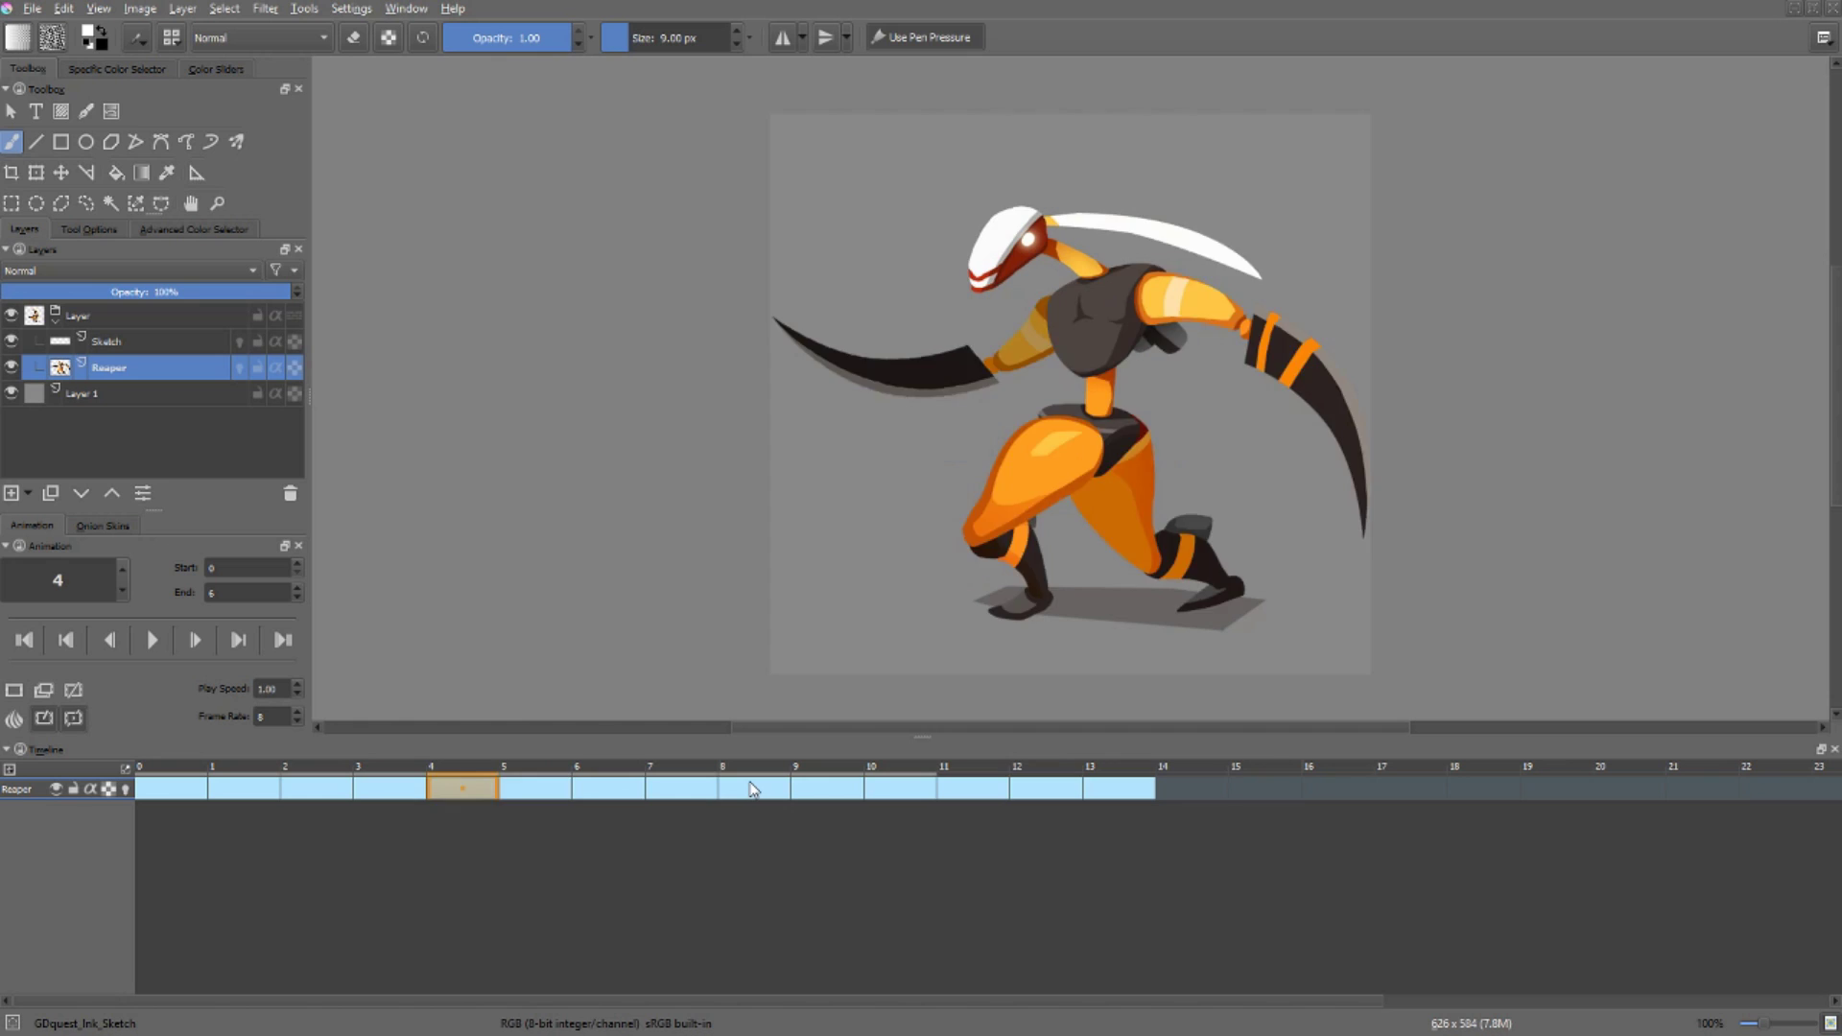
{"action": "left_click", "coordinate": [172, 342]}
{"action": "key", "text": "Left"}
{"action": "key", "text": "Left"}
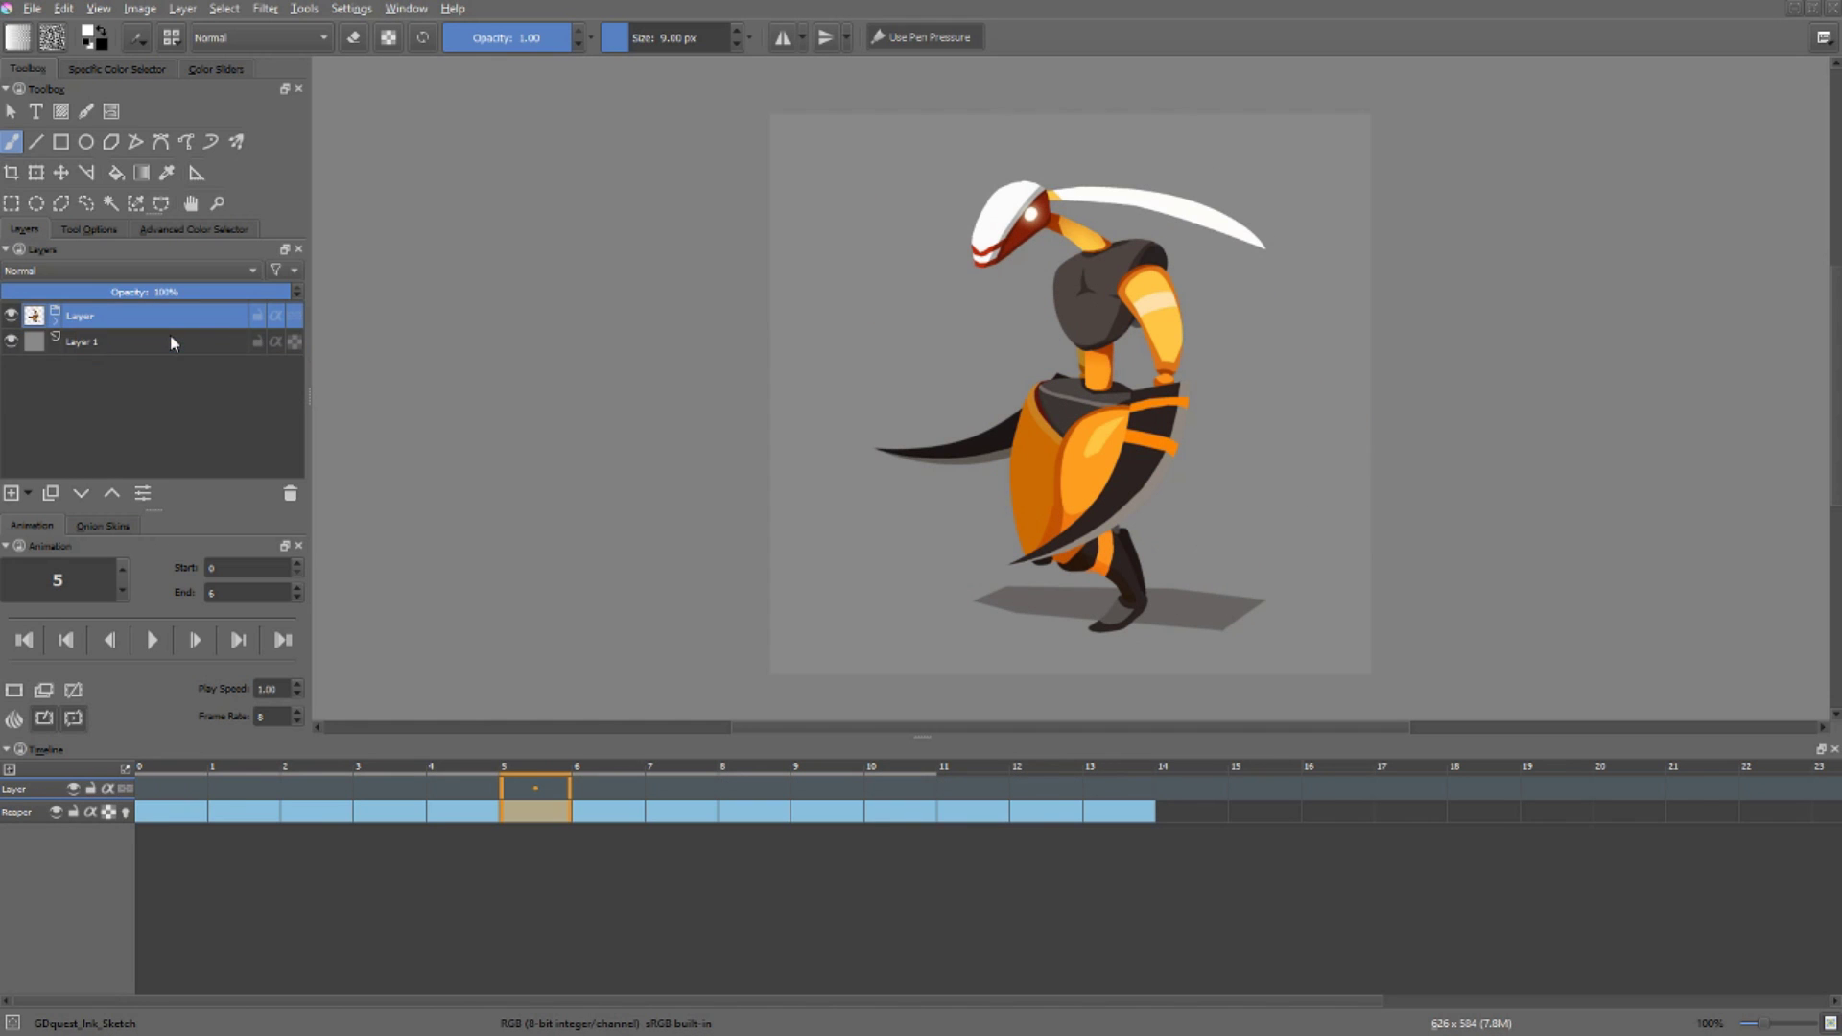
{"action": "key", "text": "Right"}
{"action": "key", "text": "Down"}
{"action": "key", "text": "Up"}
{"action": "key", "text": "Left"}
{"action": "key", "text": "Right"}
{"action": "key", "text": "Down"}
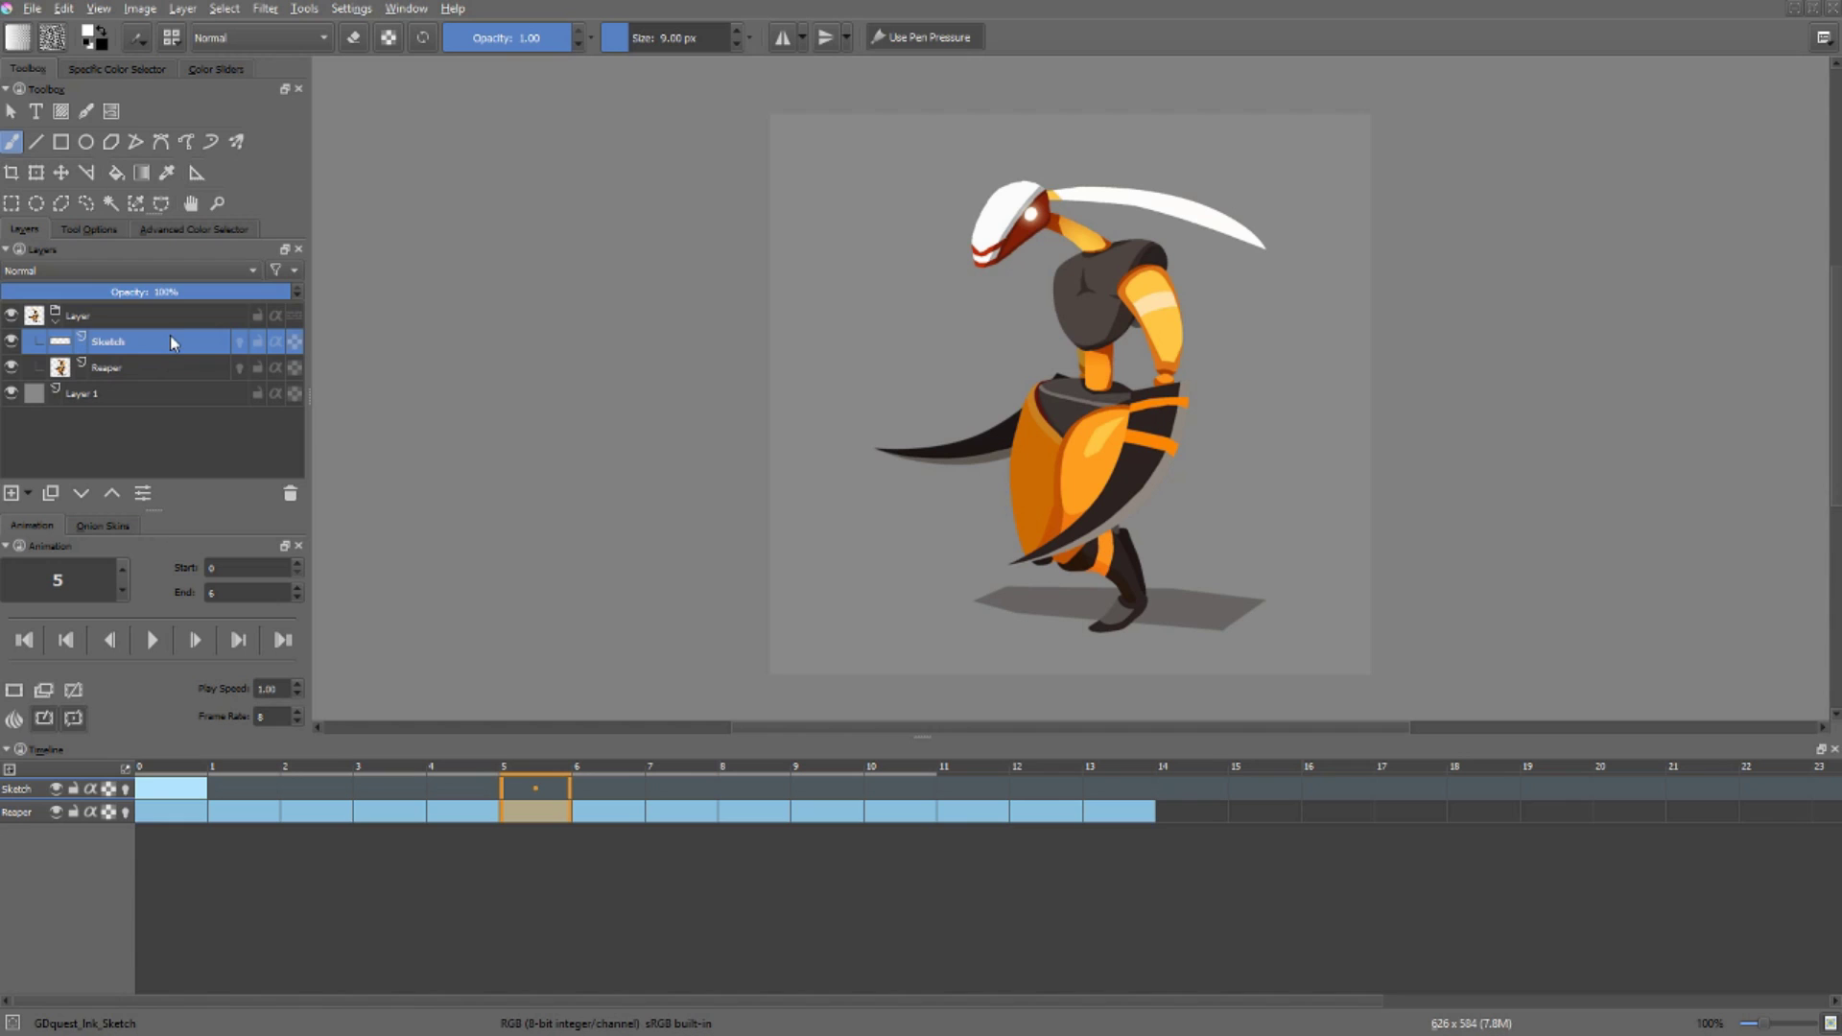
{"action": "key", "text": "Left"}
{"action": "key", "text": "Left"}
{"action": "key", "text": "Right"}
{"action": "key", "text": "Down"}
{"action": "key", "text": "Right"}
{"action": "key", "text": "Left"}
{"action": "key", "text": "Left"}
{"action": "key", "text": "Left"}
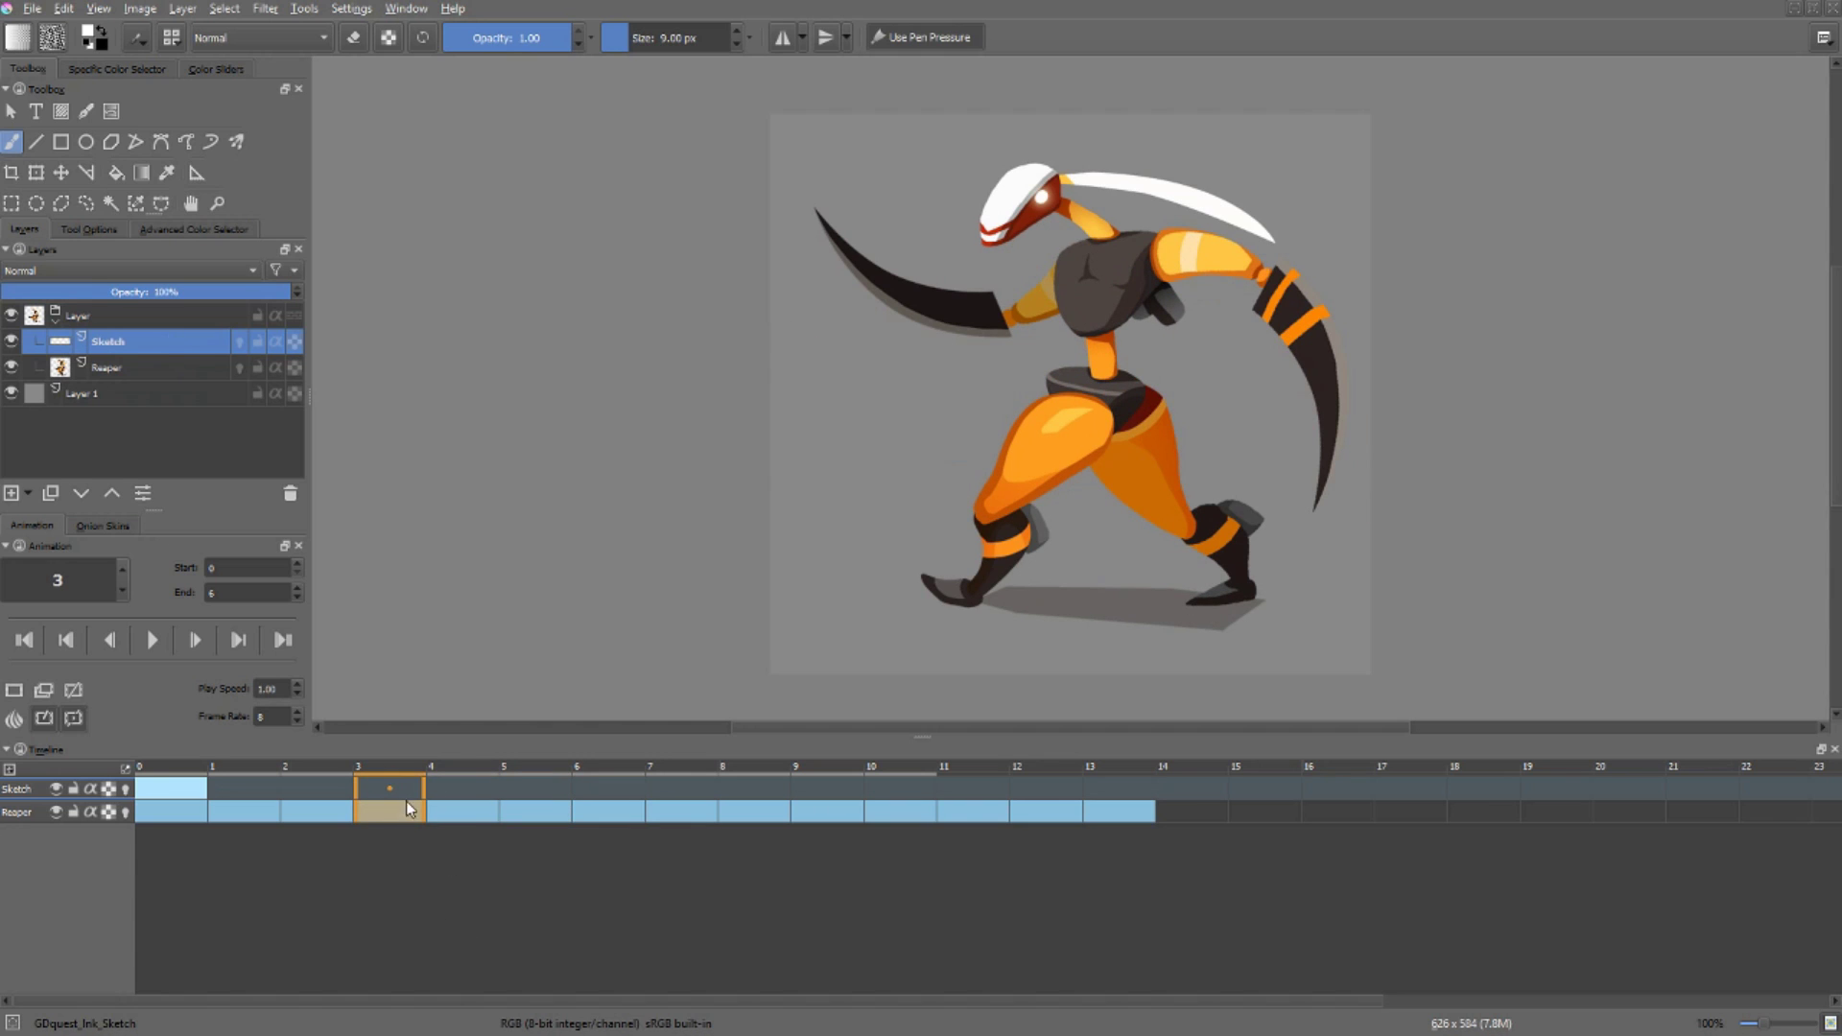
{"action": "key", "text": "Down"}
{"action": "key", "text": "Right"}
{"action": "key", "text": "Right"}
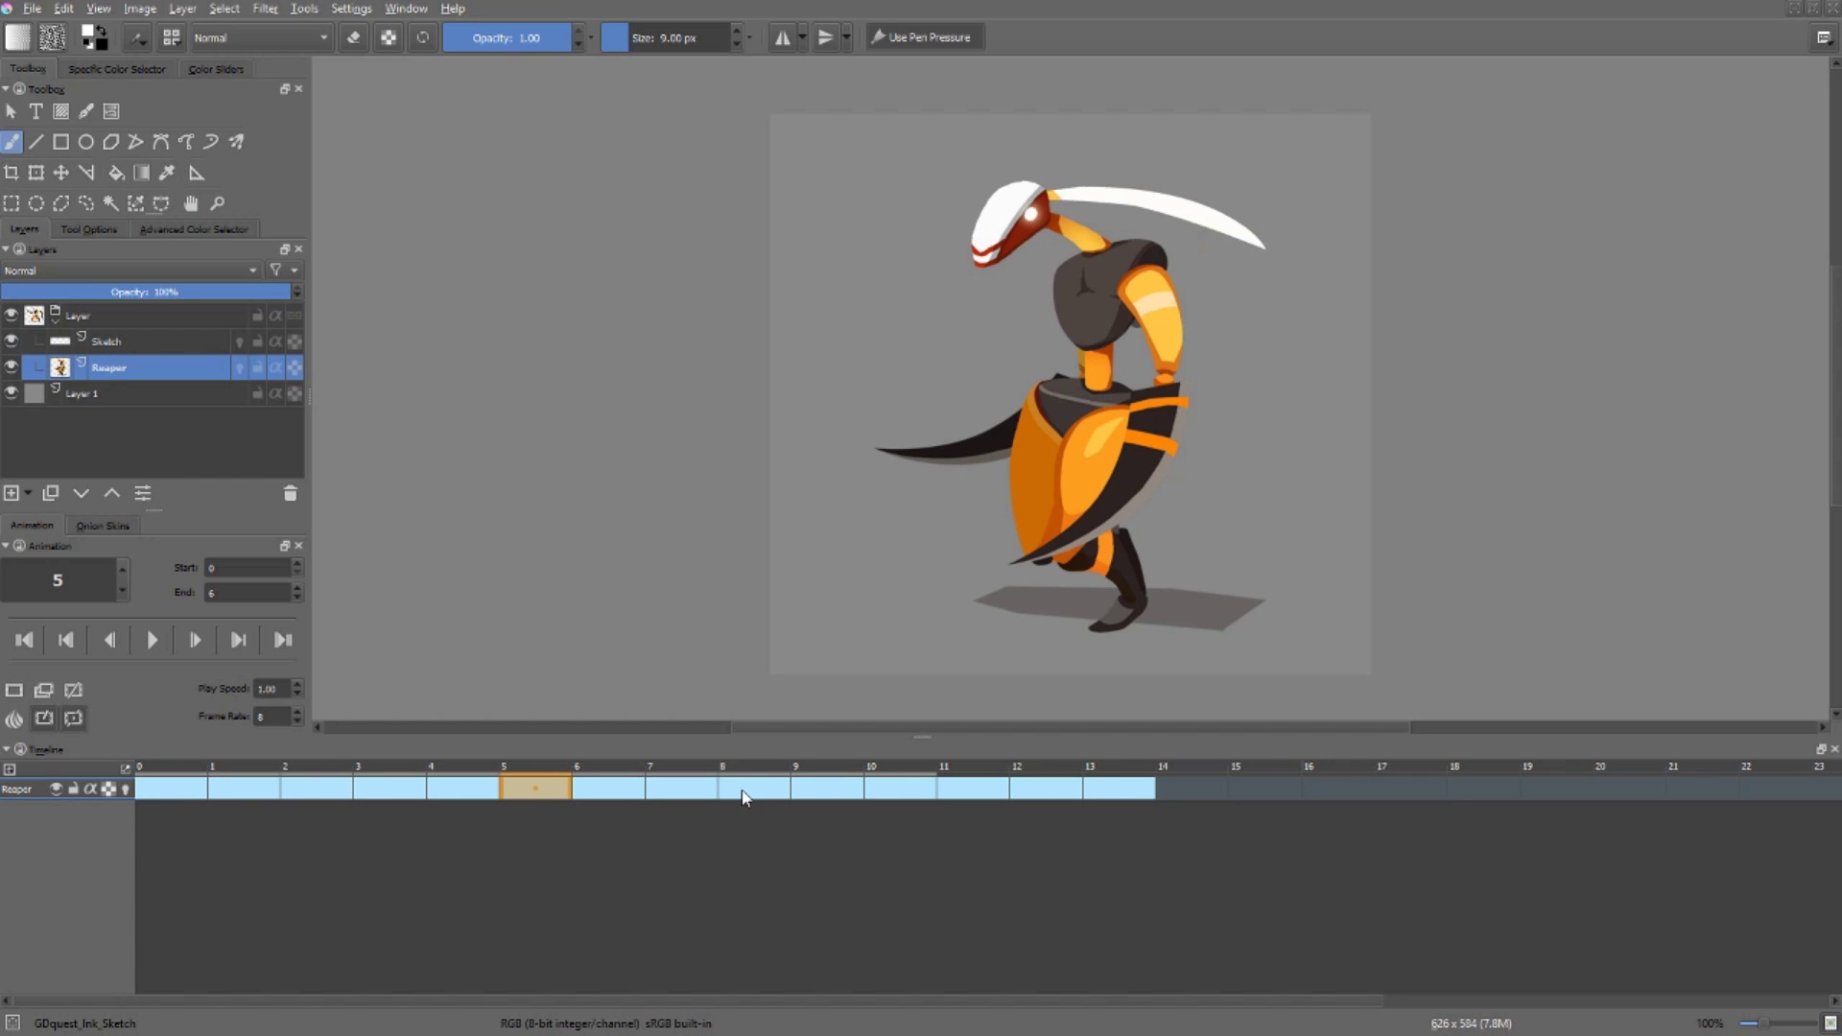
{"action": "left_click", "coordinate": [744, 788]}
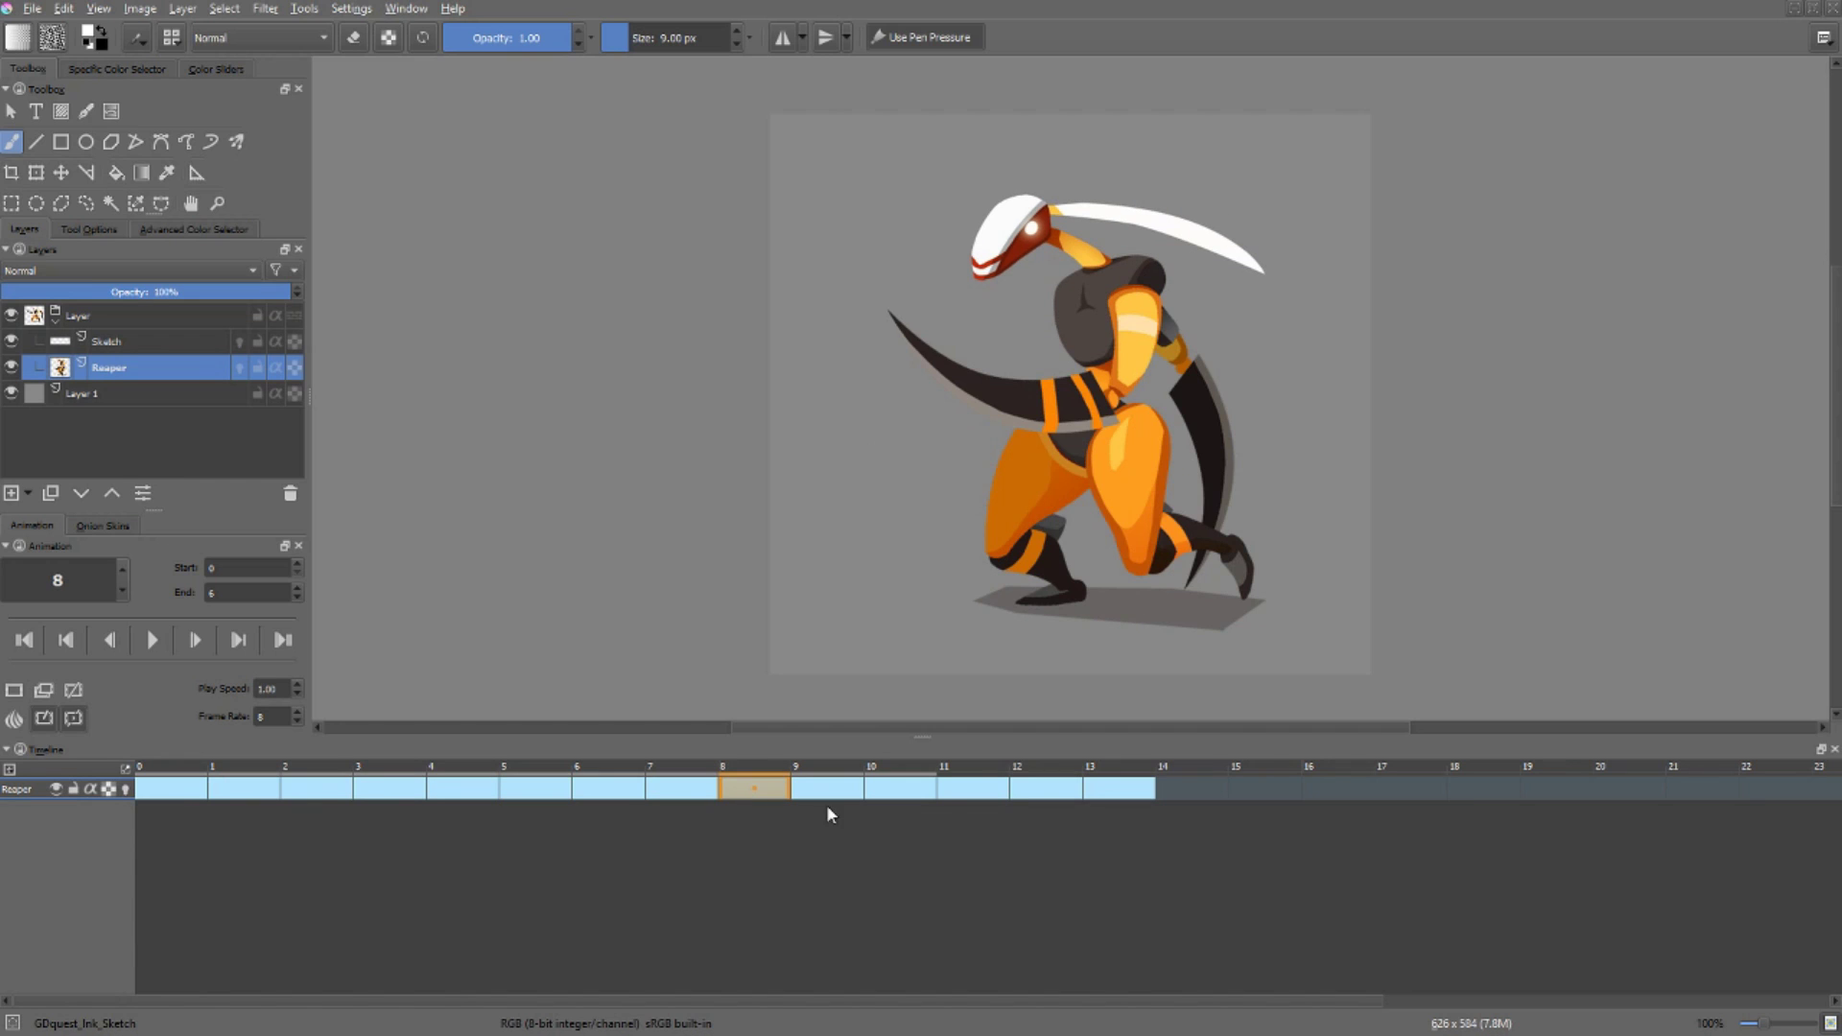
{"action": "left_click", "coordinate": [1036, 791], "text": "shift"}
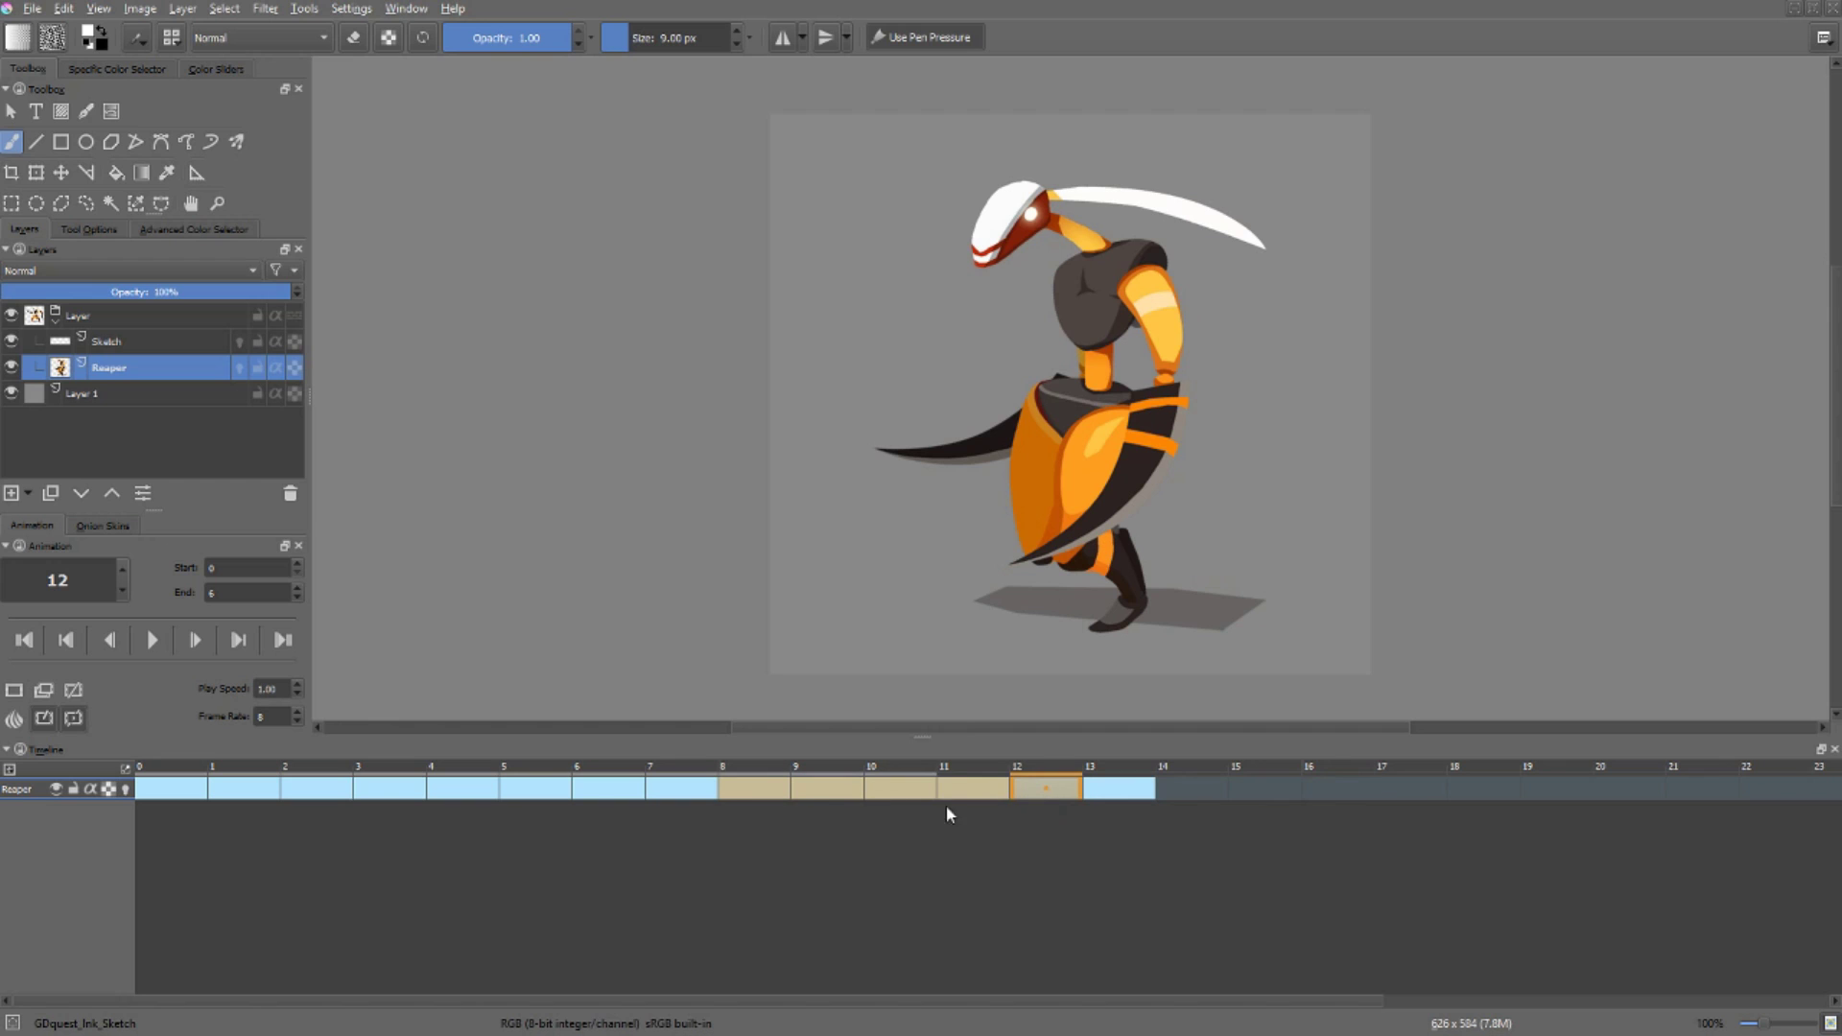
{"action": "left_click", "coordinate": [567, 792]}
{"action": "left_click", "coordinate": [683, 789], "text": "ctrl"}
{"action": "left_click", "coordinate": [758, 788], "text": "ctrl"}
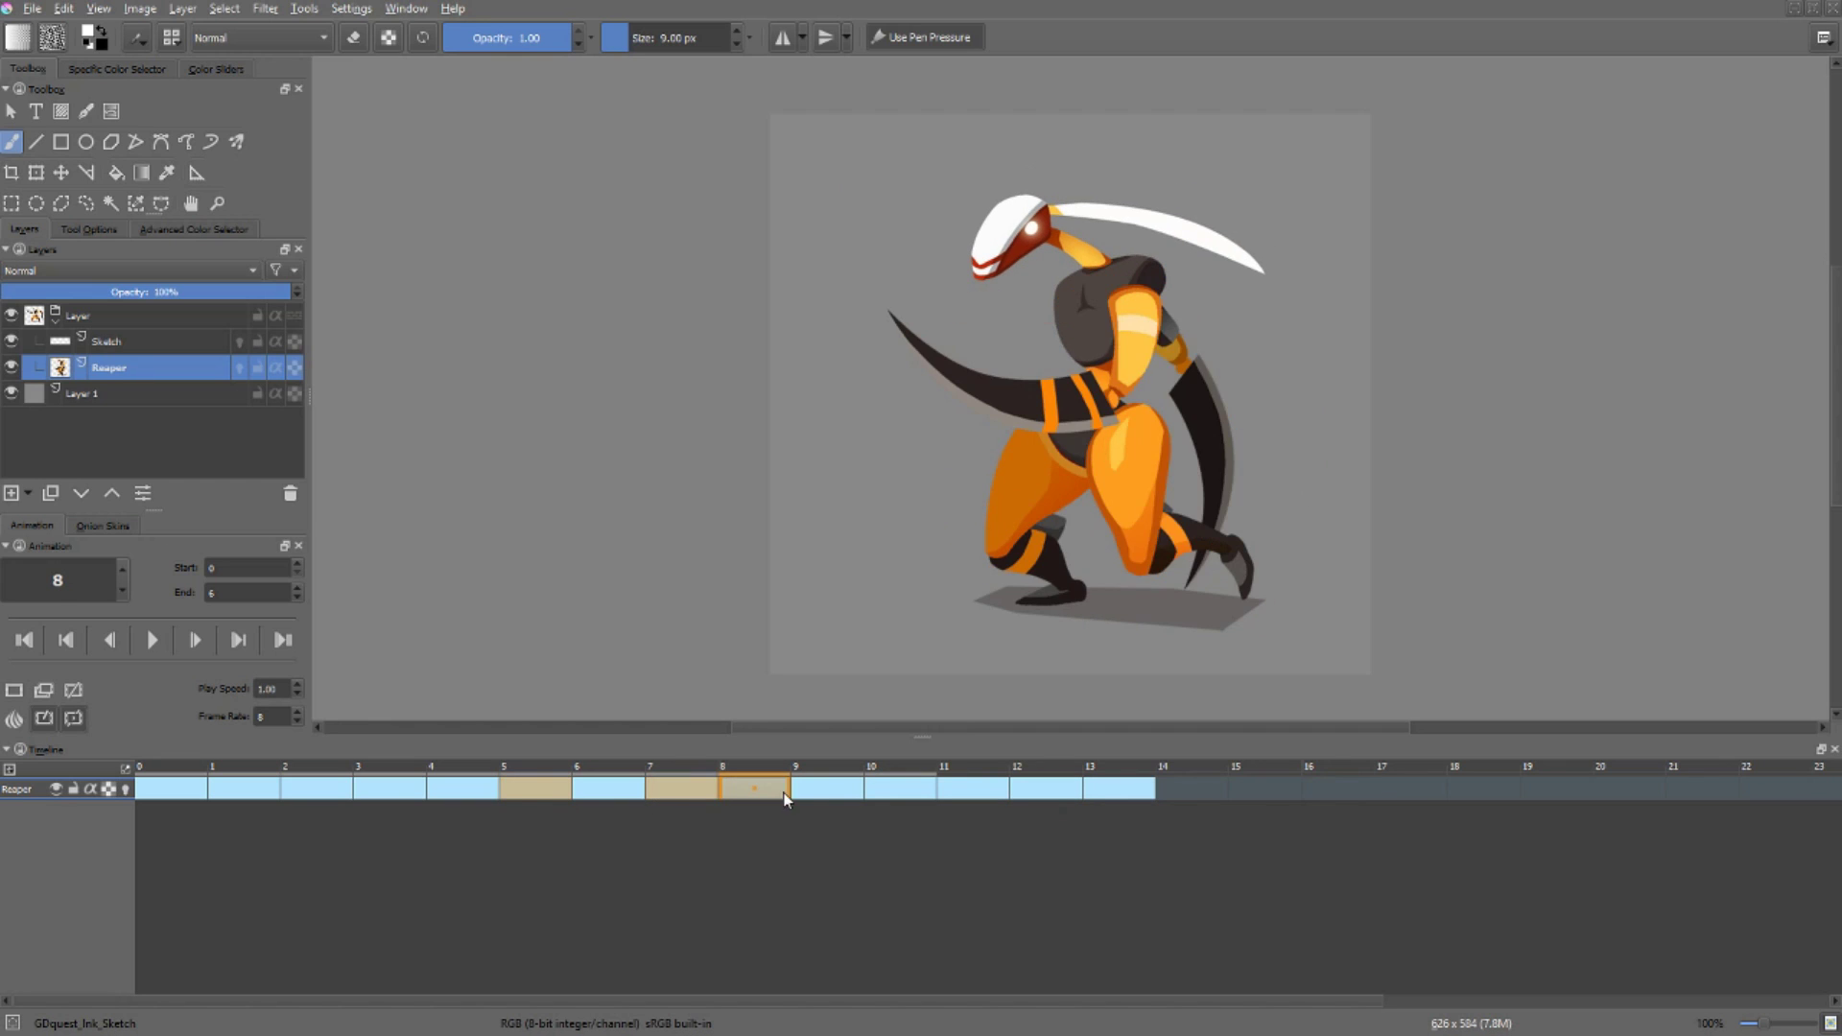
{"action": "left_click", "coordinate": [902, 789], "text": "ctrl"}
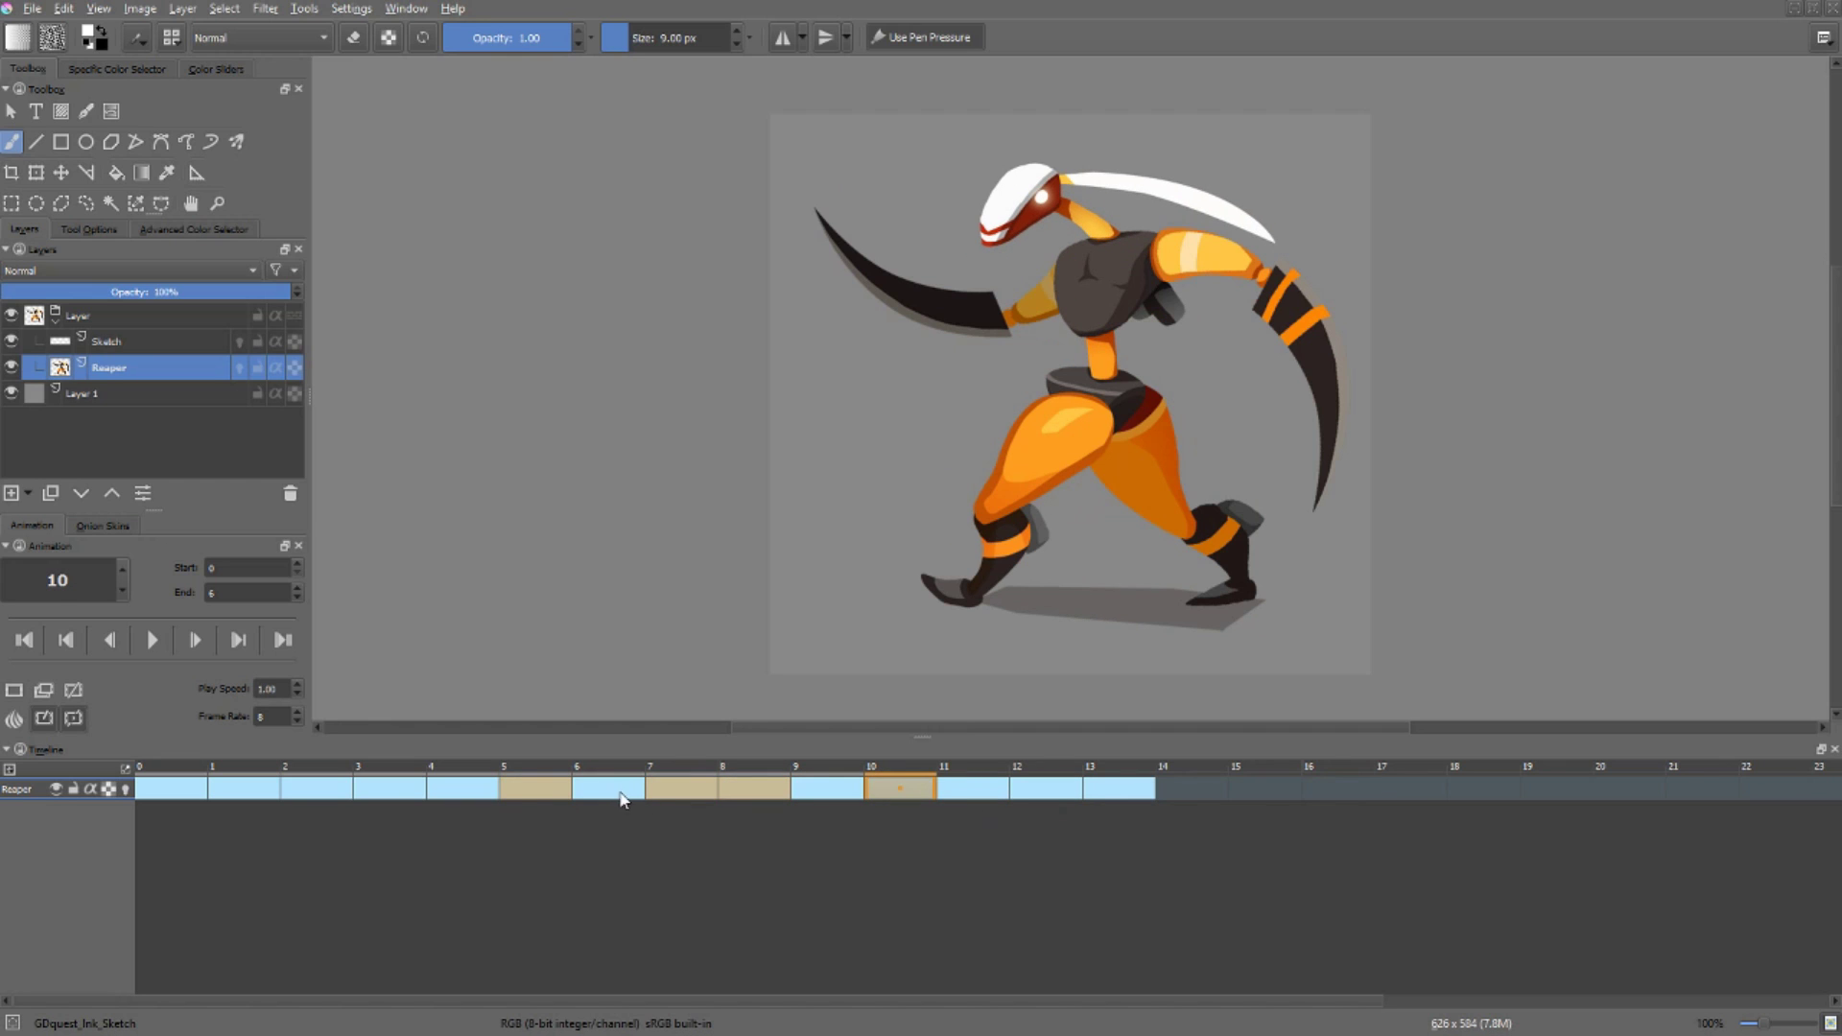
{"action": "left_click", "coordinate": [753, 793], "text": "ctrl"}
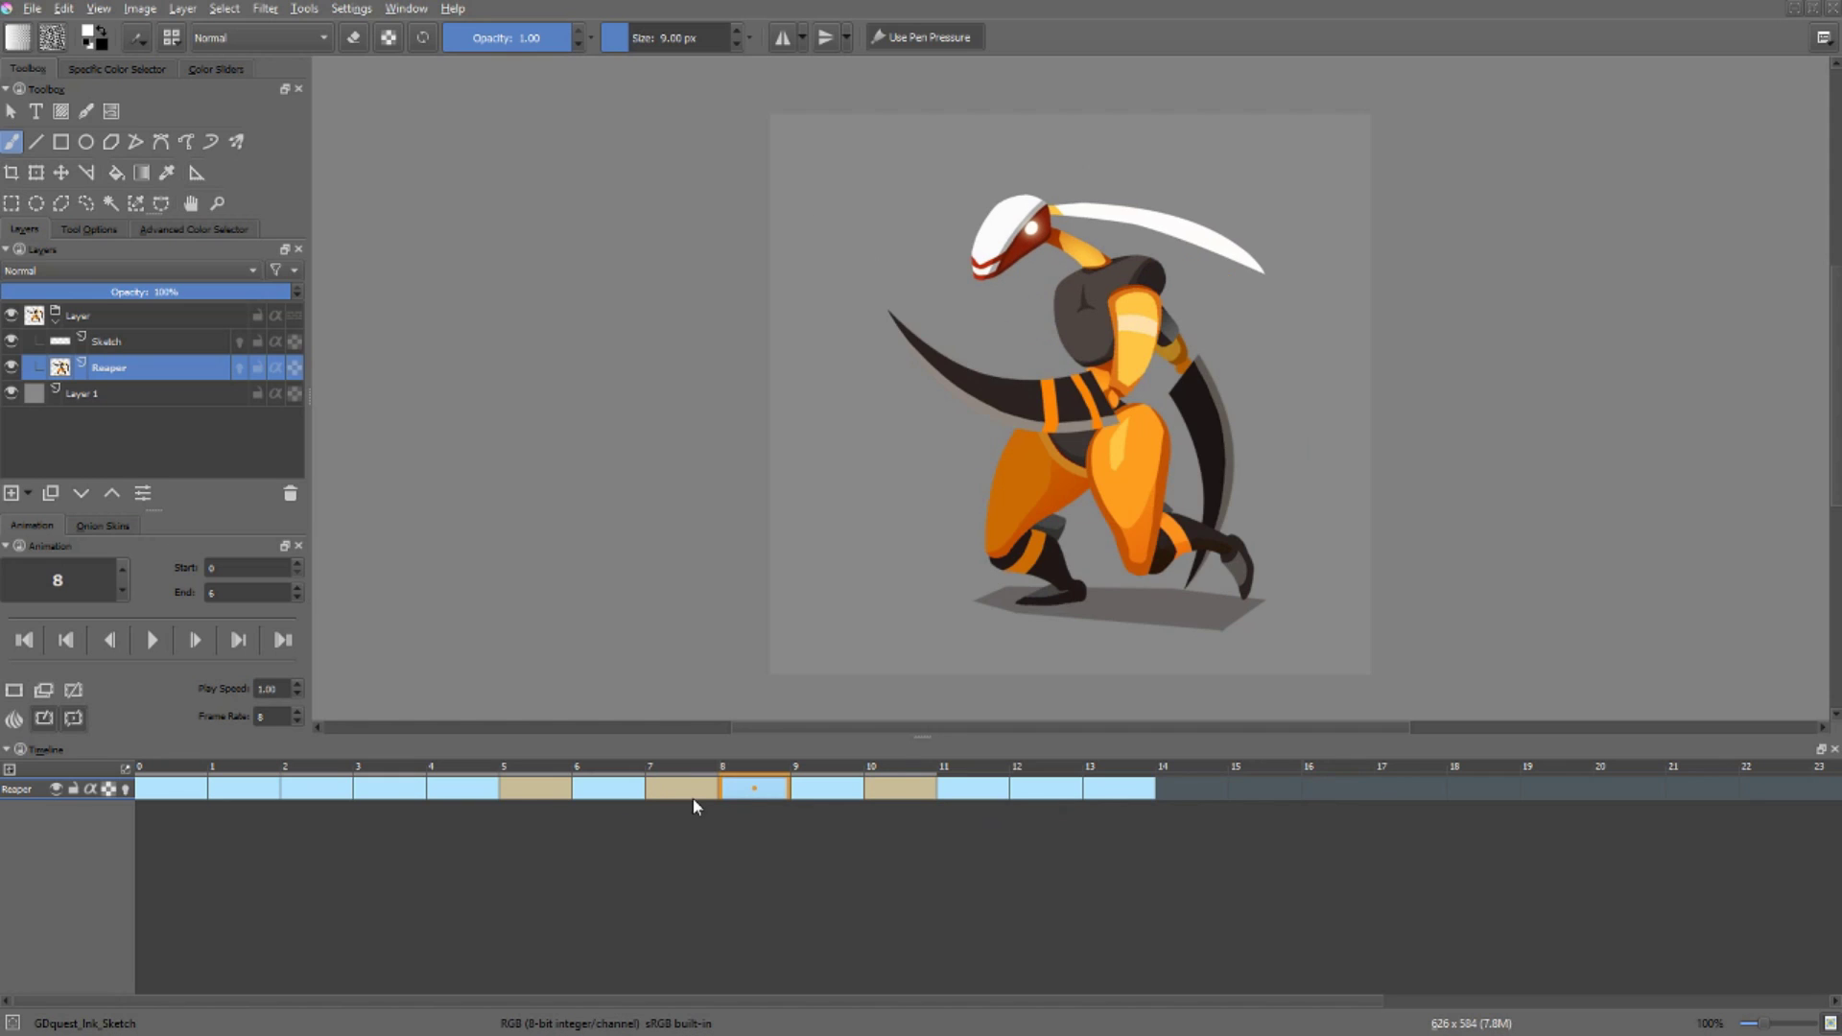
{"action": "left_click", "coordinate": [689, 792], "text": "ctrl"}
{"action": "left_click", "coordinate": [535, 792], "text": "ctrl"}
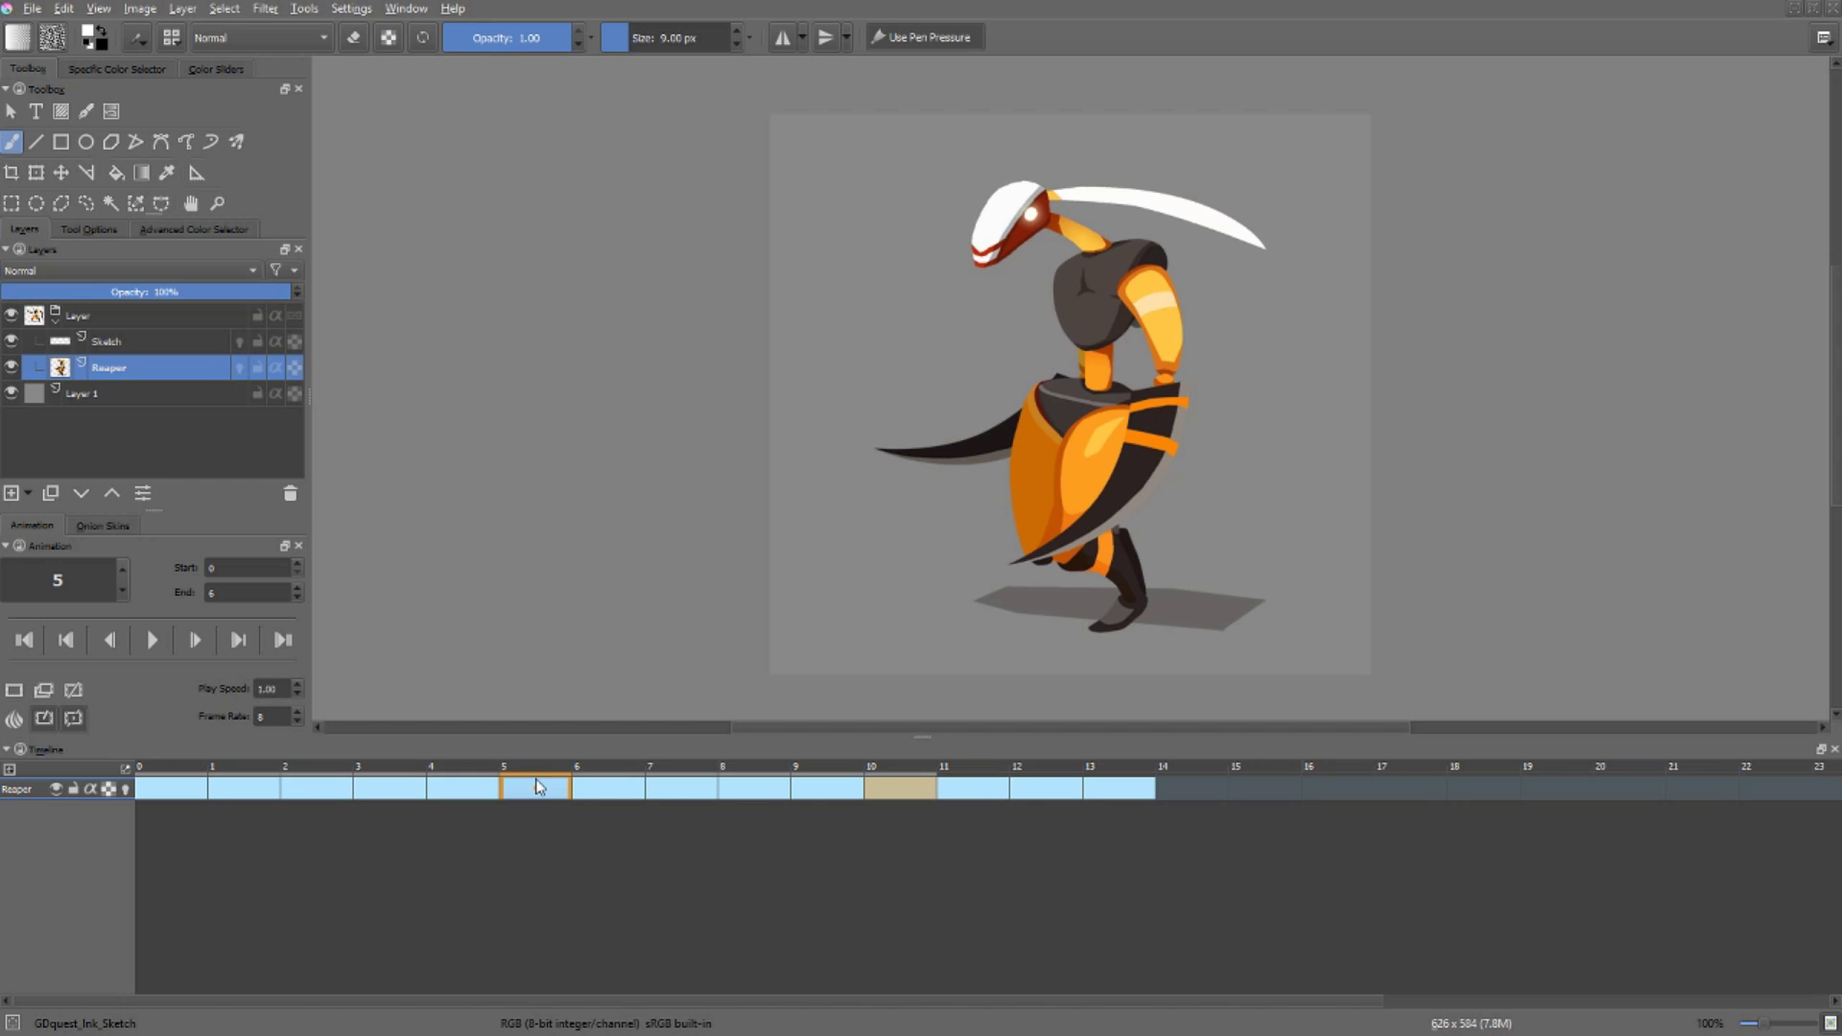
{"action": "left_click", "coordinate": [754, 793]}
{"action": "key", "text": "shift+Left"}
{"action": "key", "text": "shift+Left"}
{"action": "key", "text": "shift+Left"}
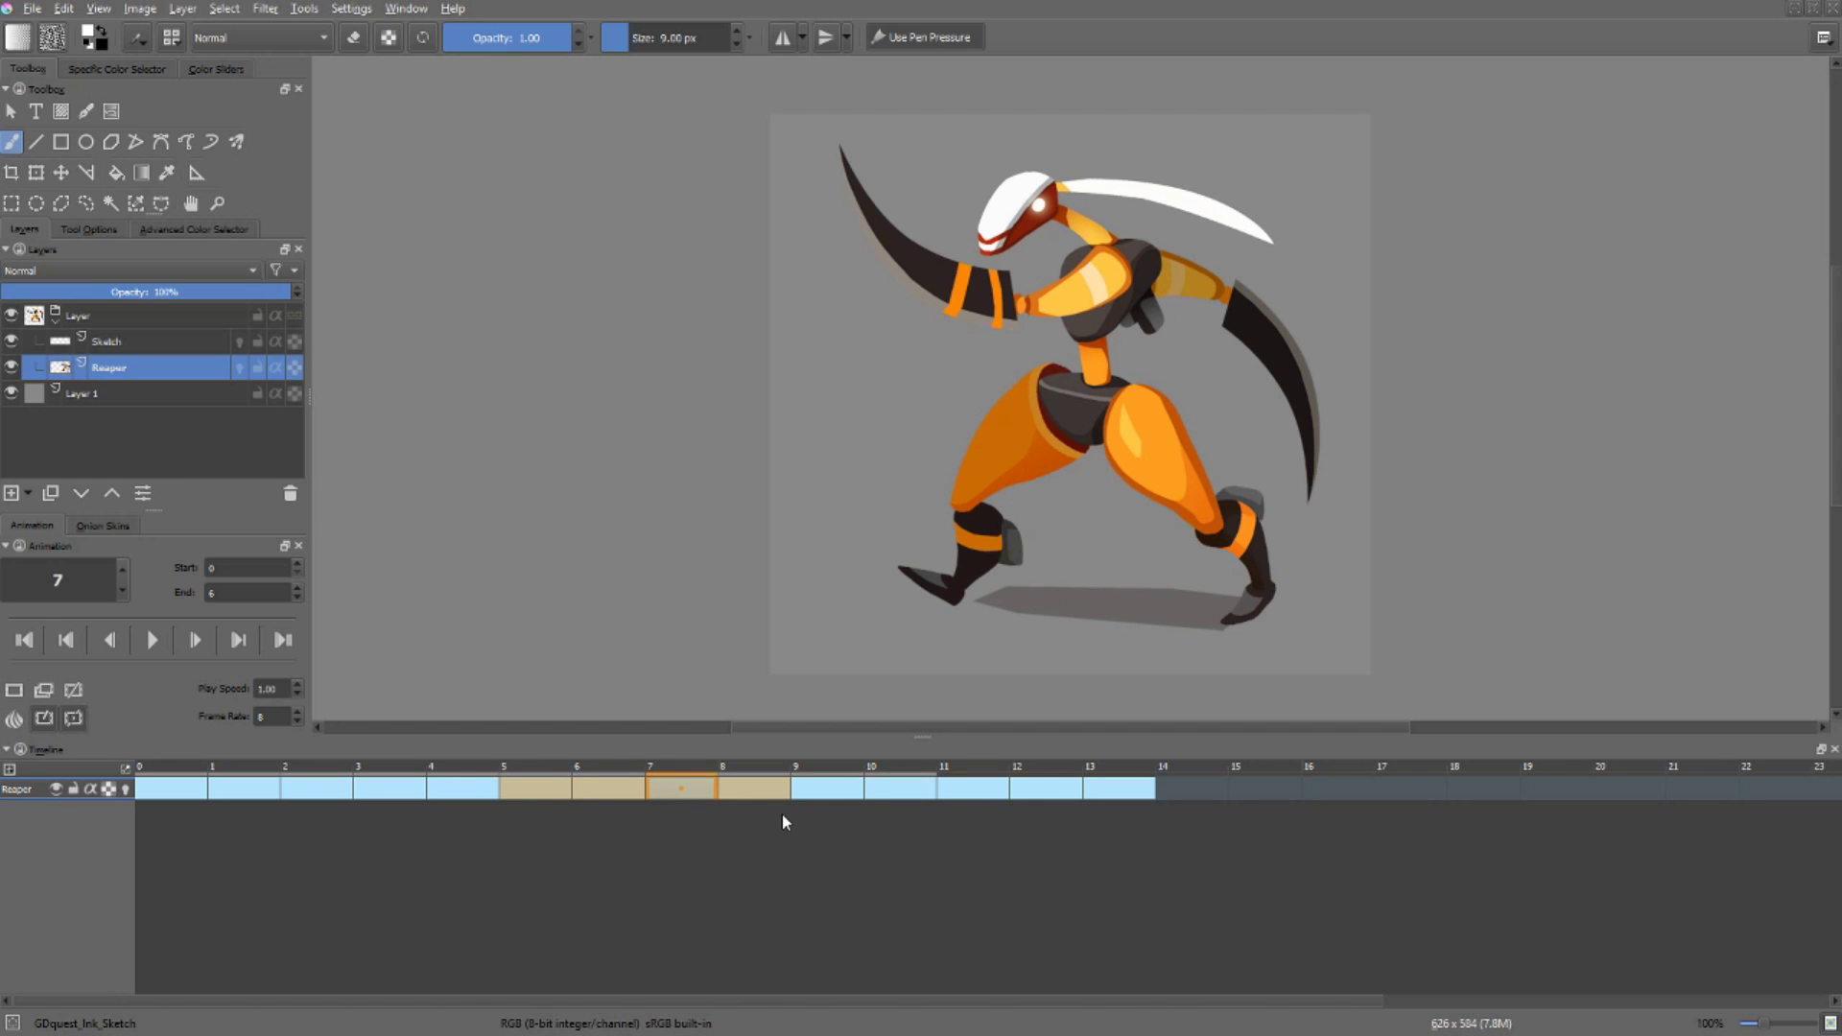
{"action": "left_click_drag", "start_coordinate": [681, 789], "coordinate": [1333, 815]}
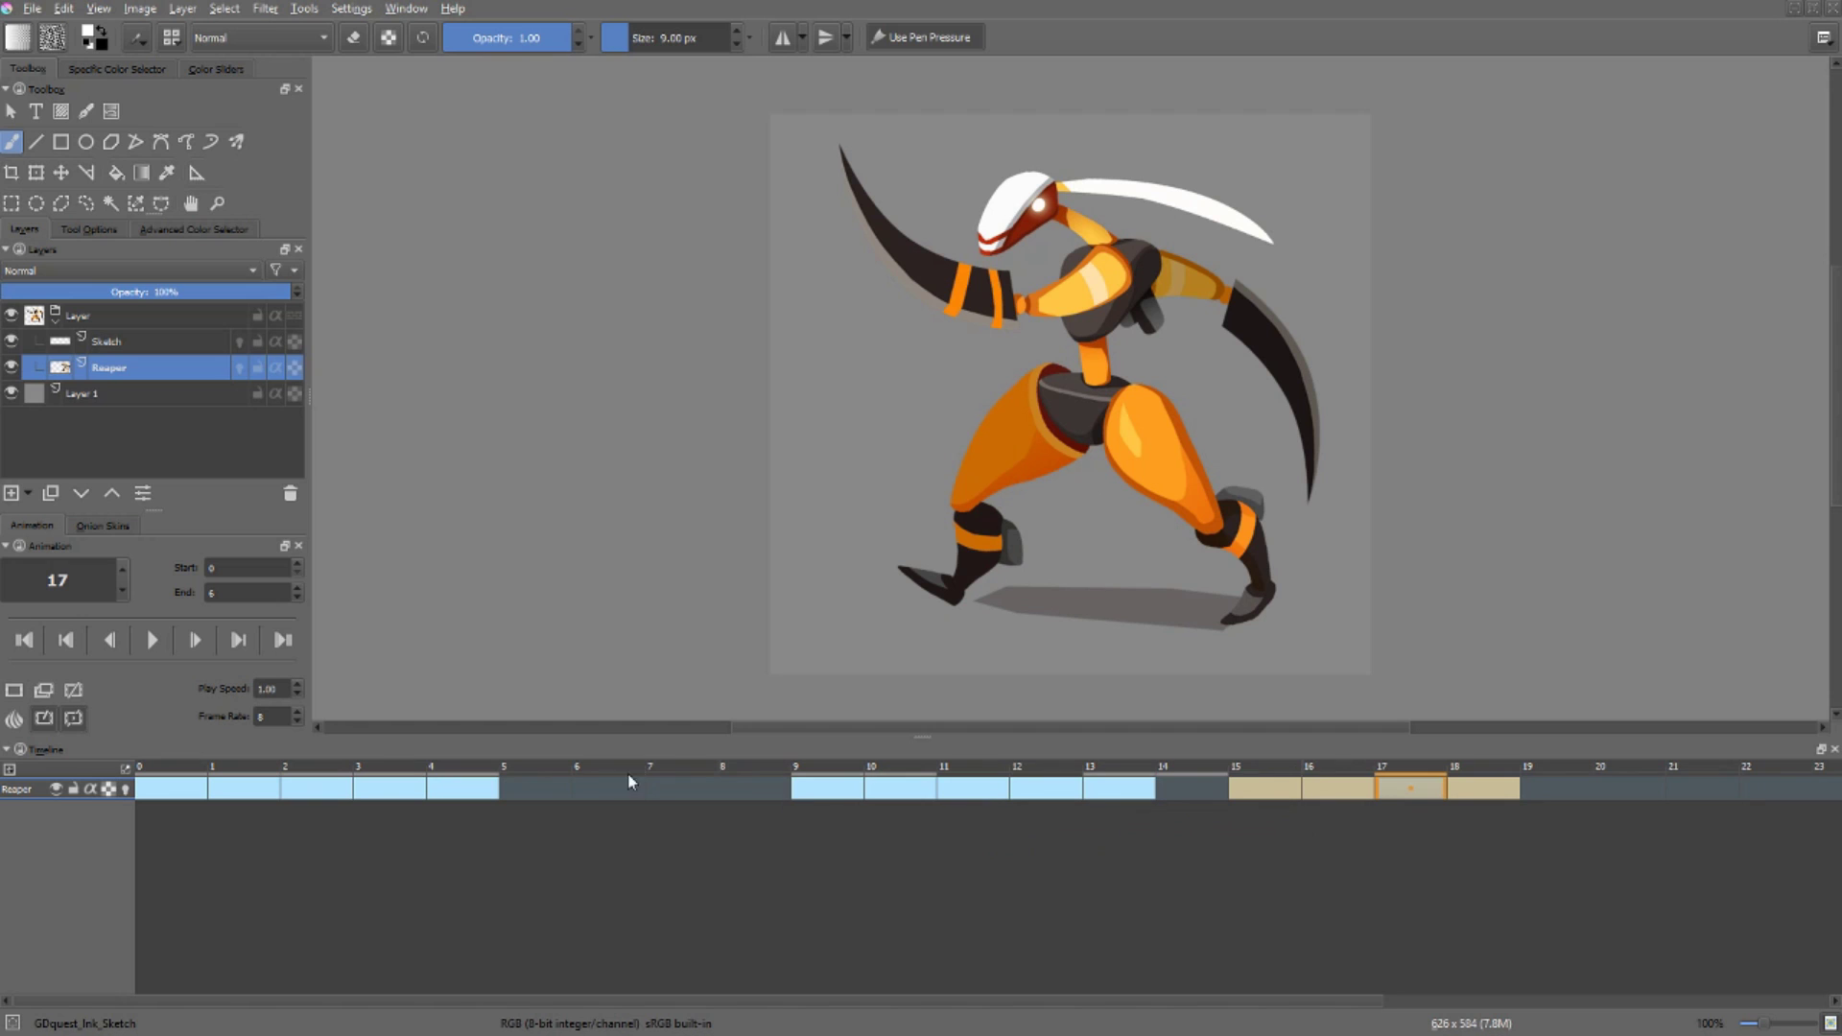
{"action": "key", "text": "ctrl+z"}
{"action": "key", "text": "ctrl+z"}
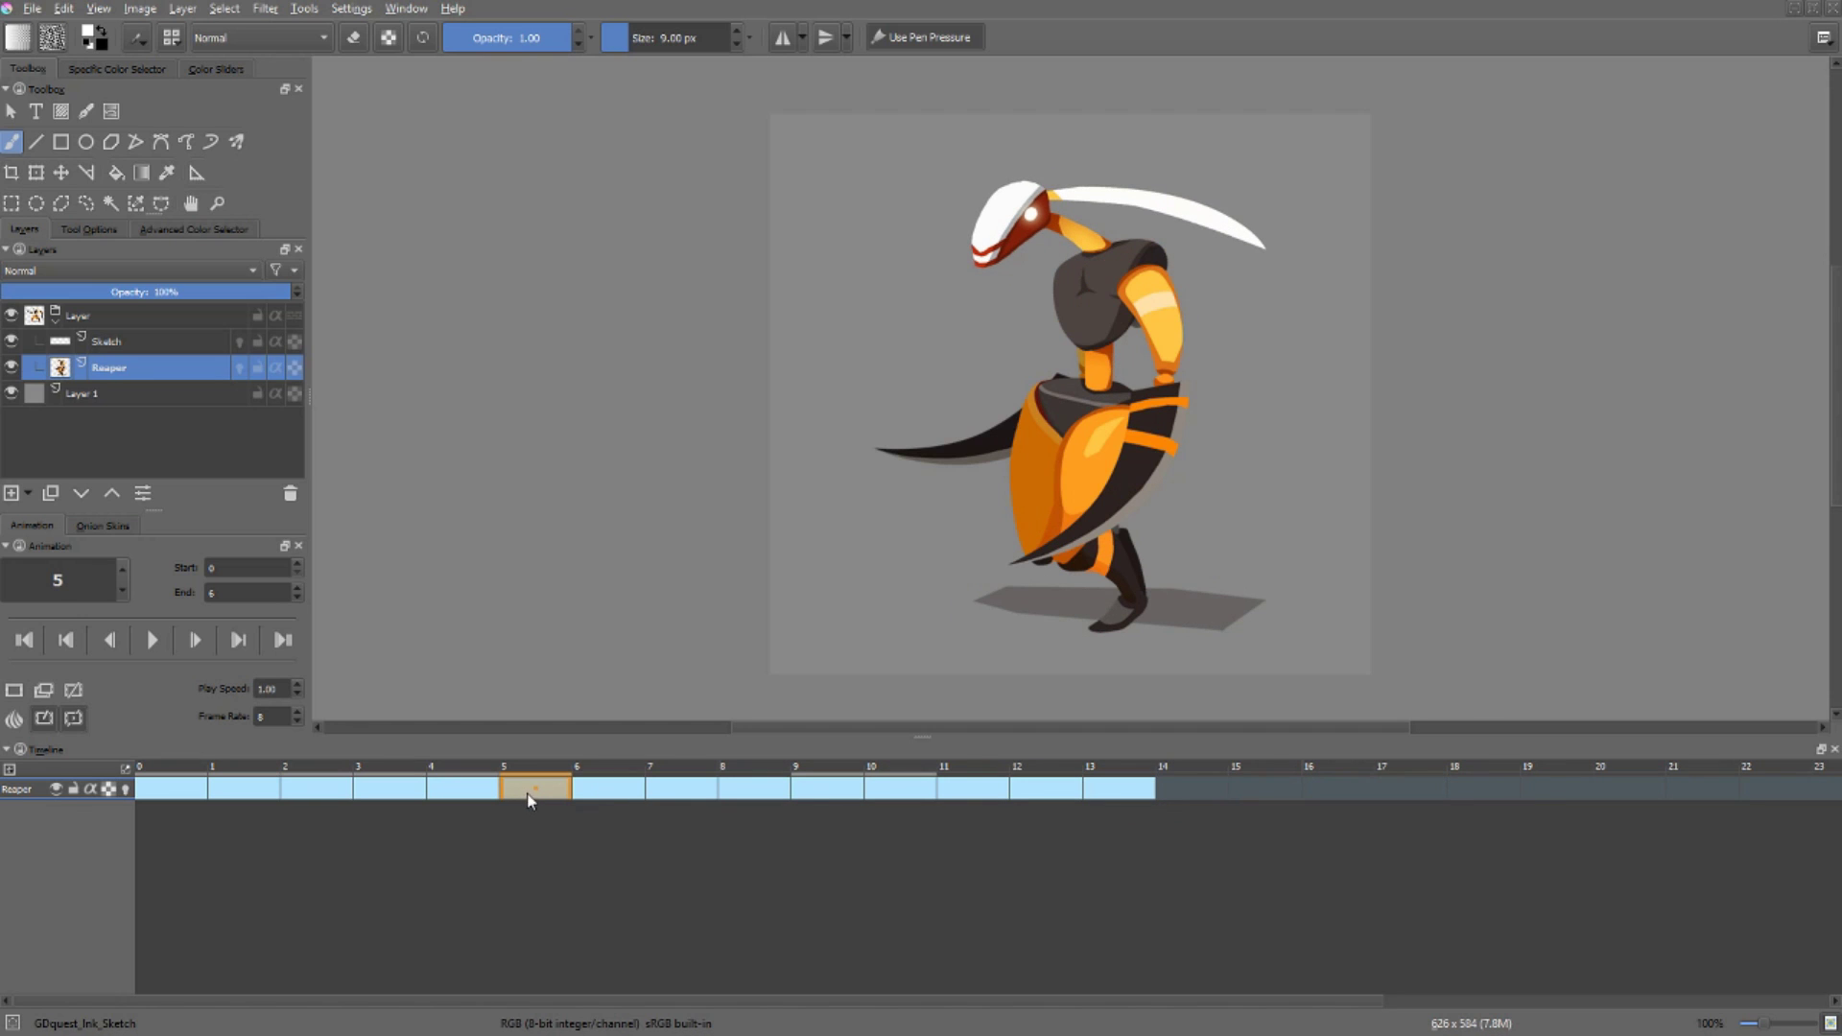
{"action": "left_click_drag", "start_coordinate": [535, 794], "coordinate": [789, 816]}
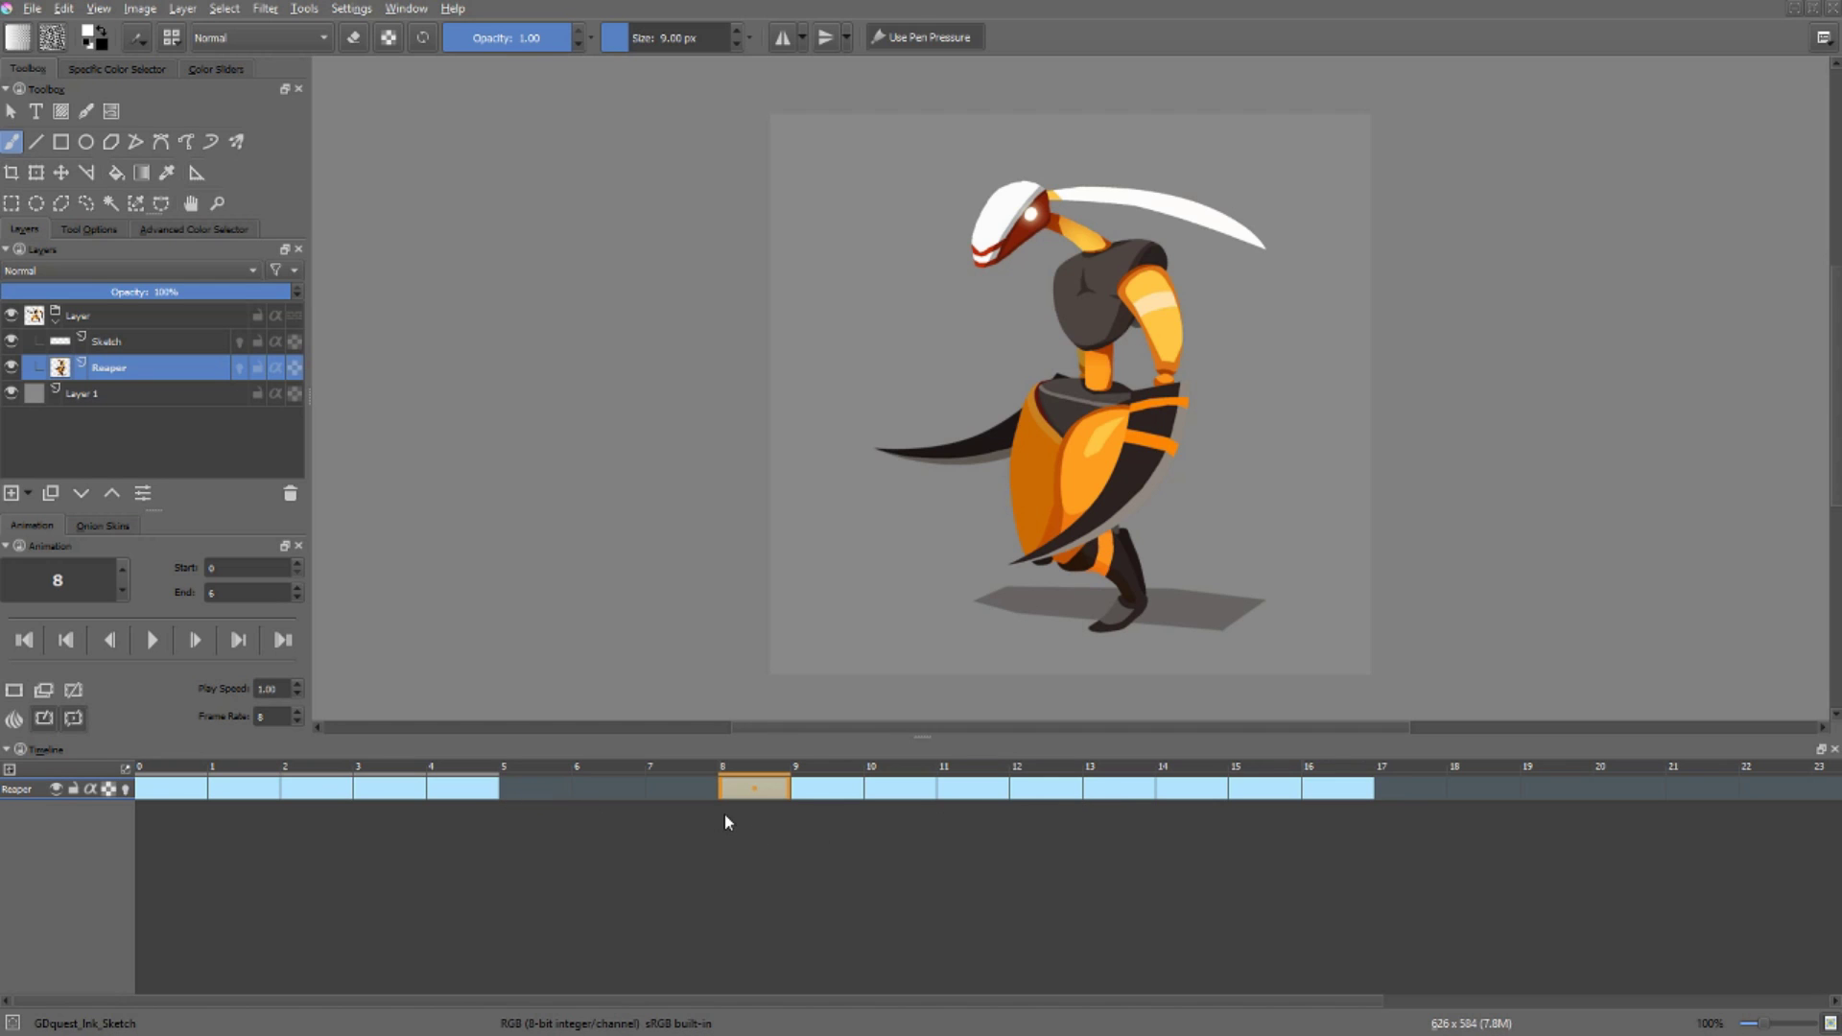
{"action": "key", "text": "ctrl+z"}
{"action": "left_click_drag", "start_coordinate": [542, 789], "coordinate": [801, 788]}
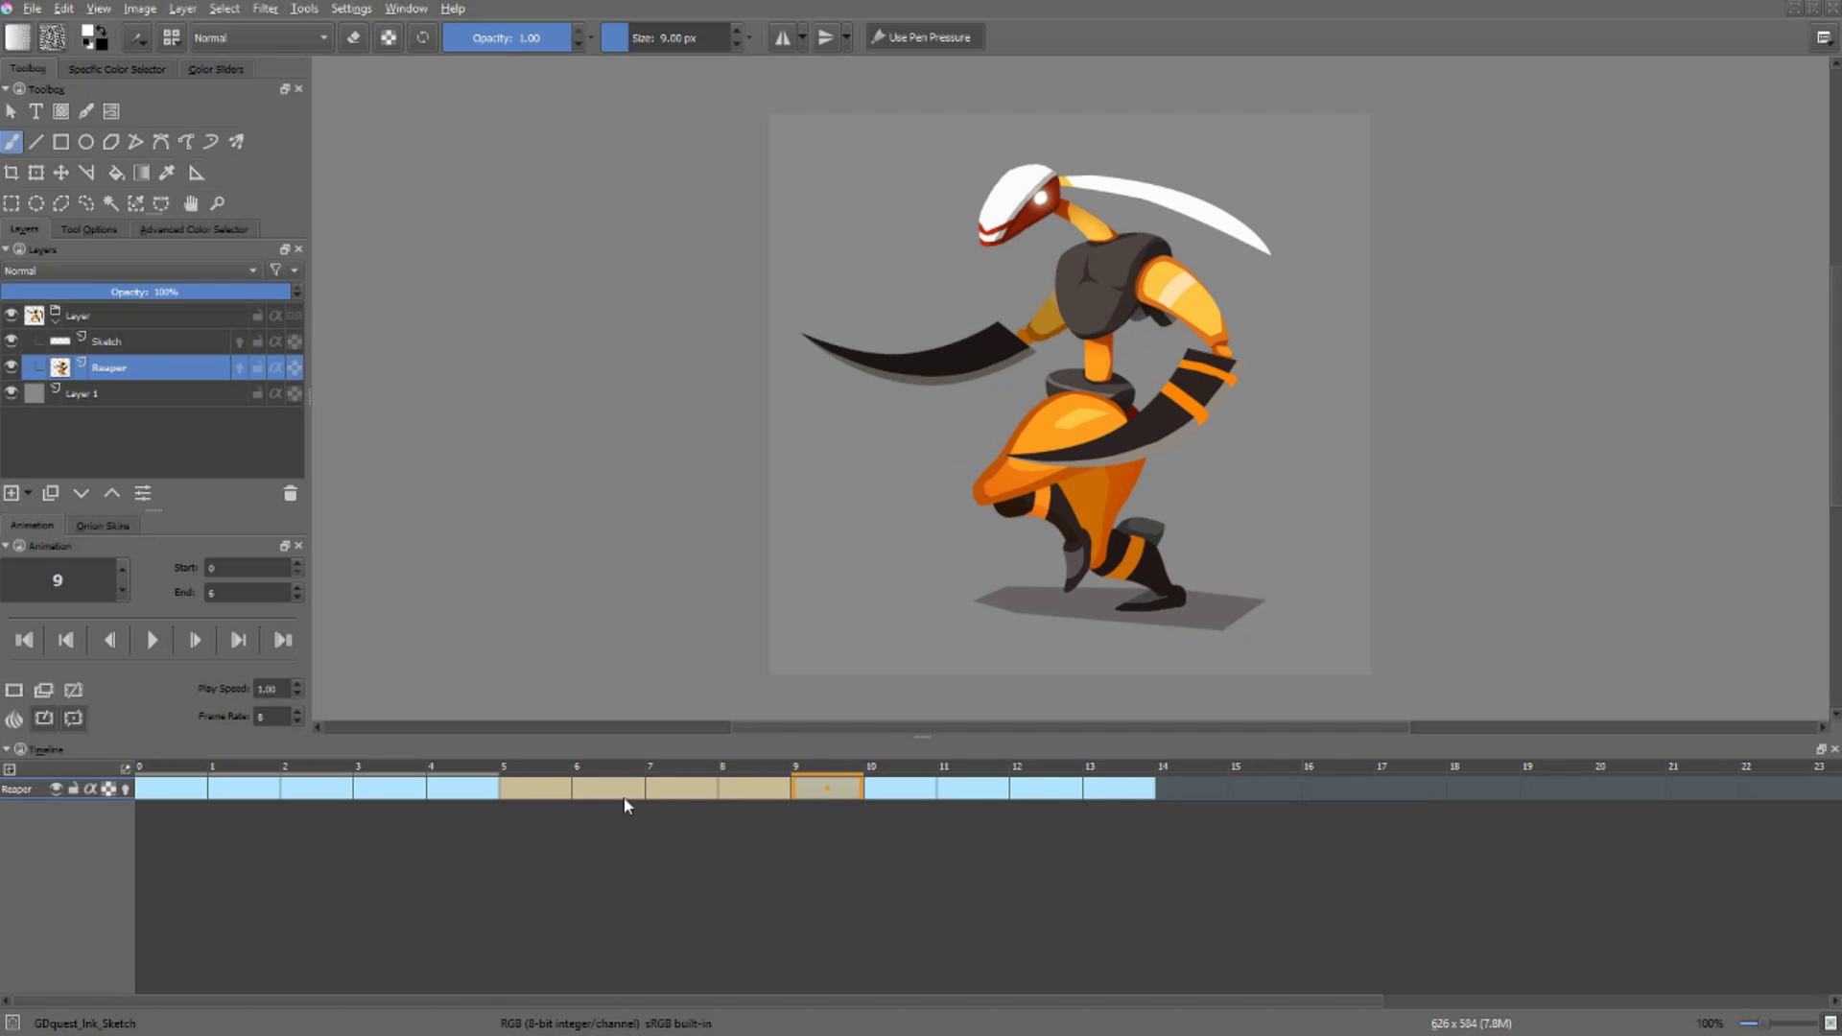
{"action": "left_click_drag", "start_coordinate": [683, 793], "coordinate": [1449, 805]}
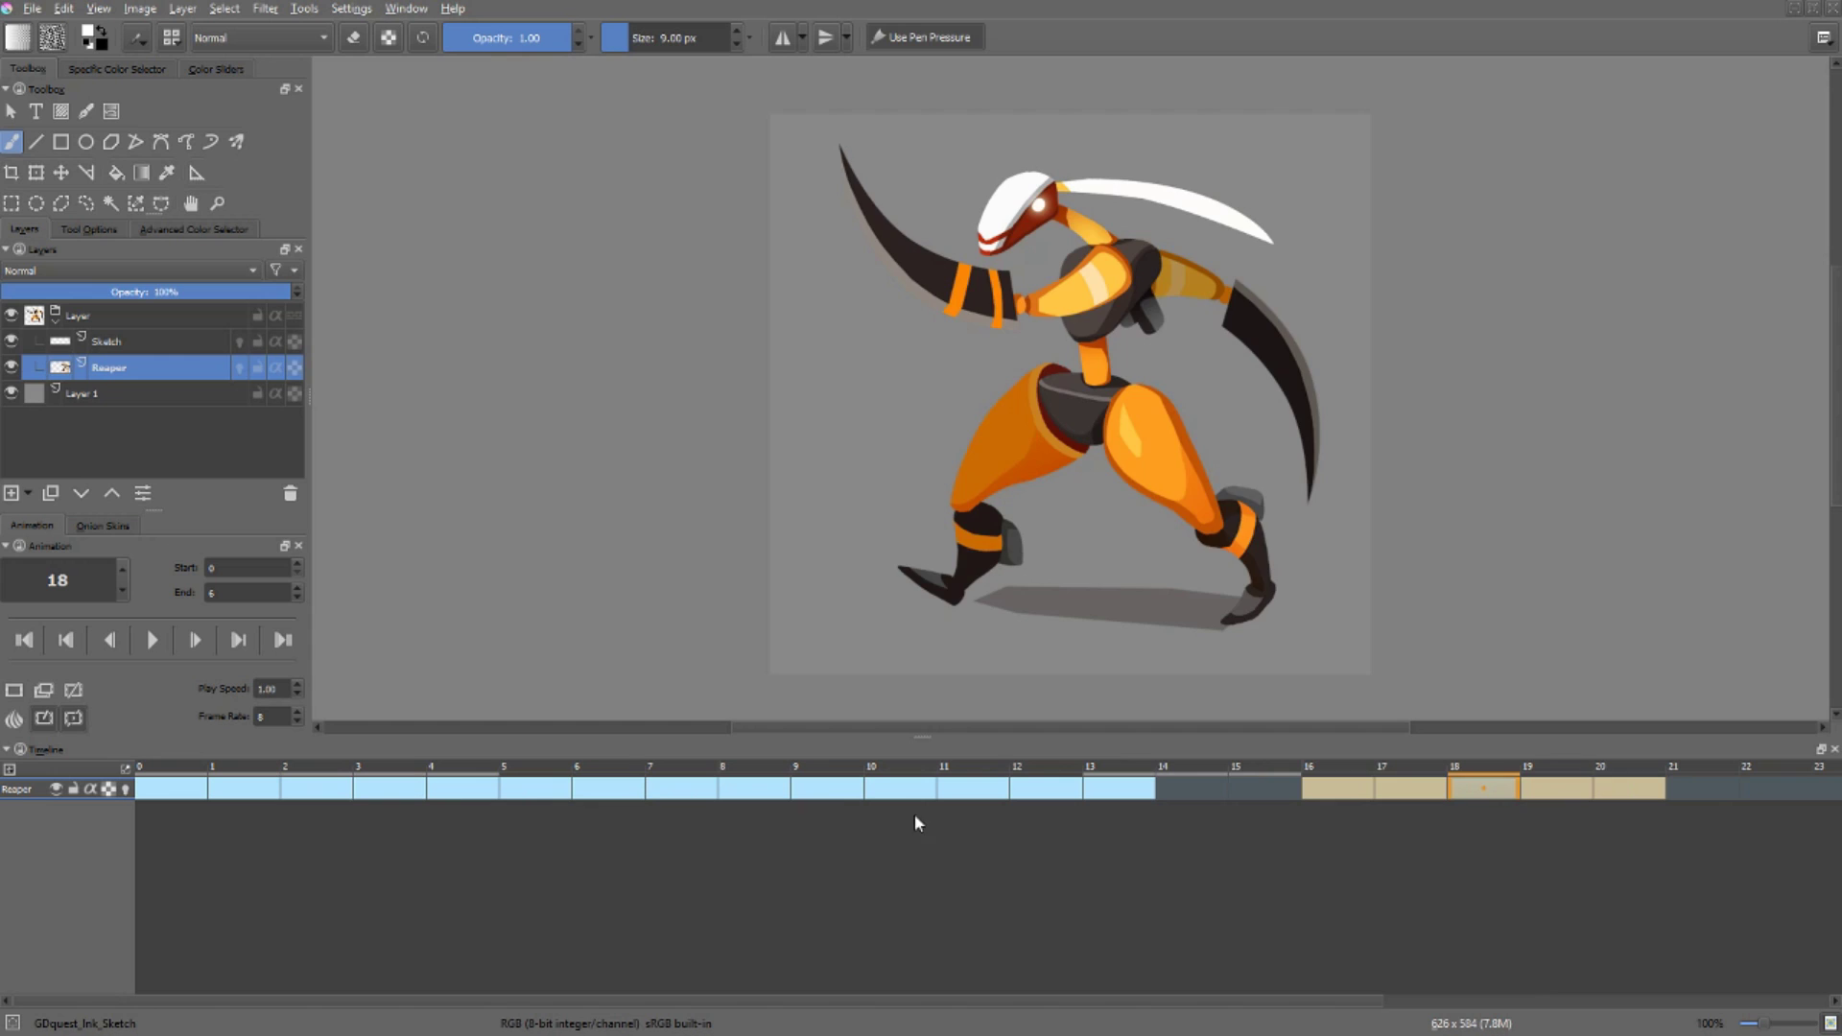
{"action": "left_click", "coordinate": [459, 788]}
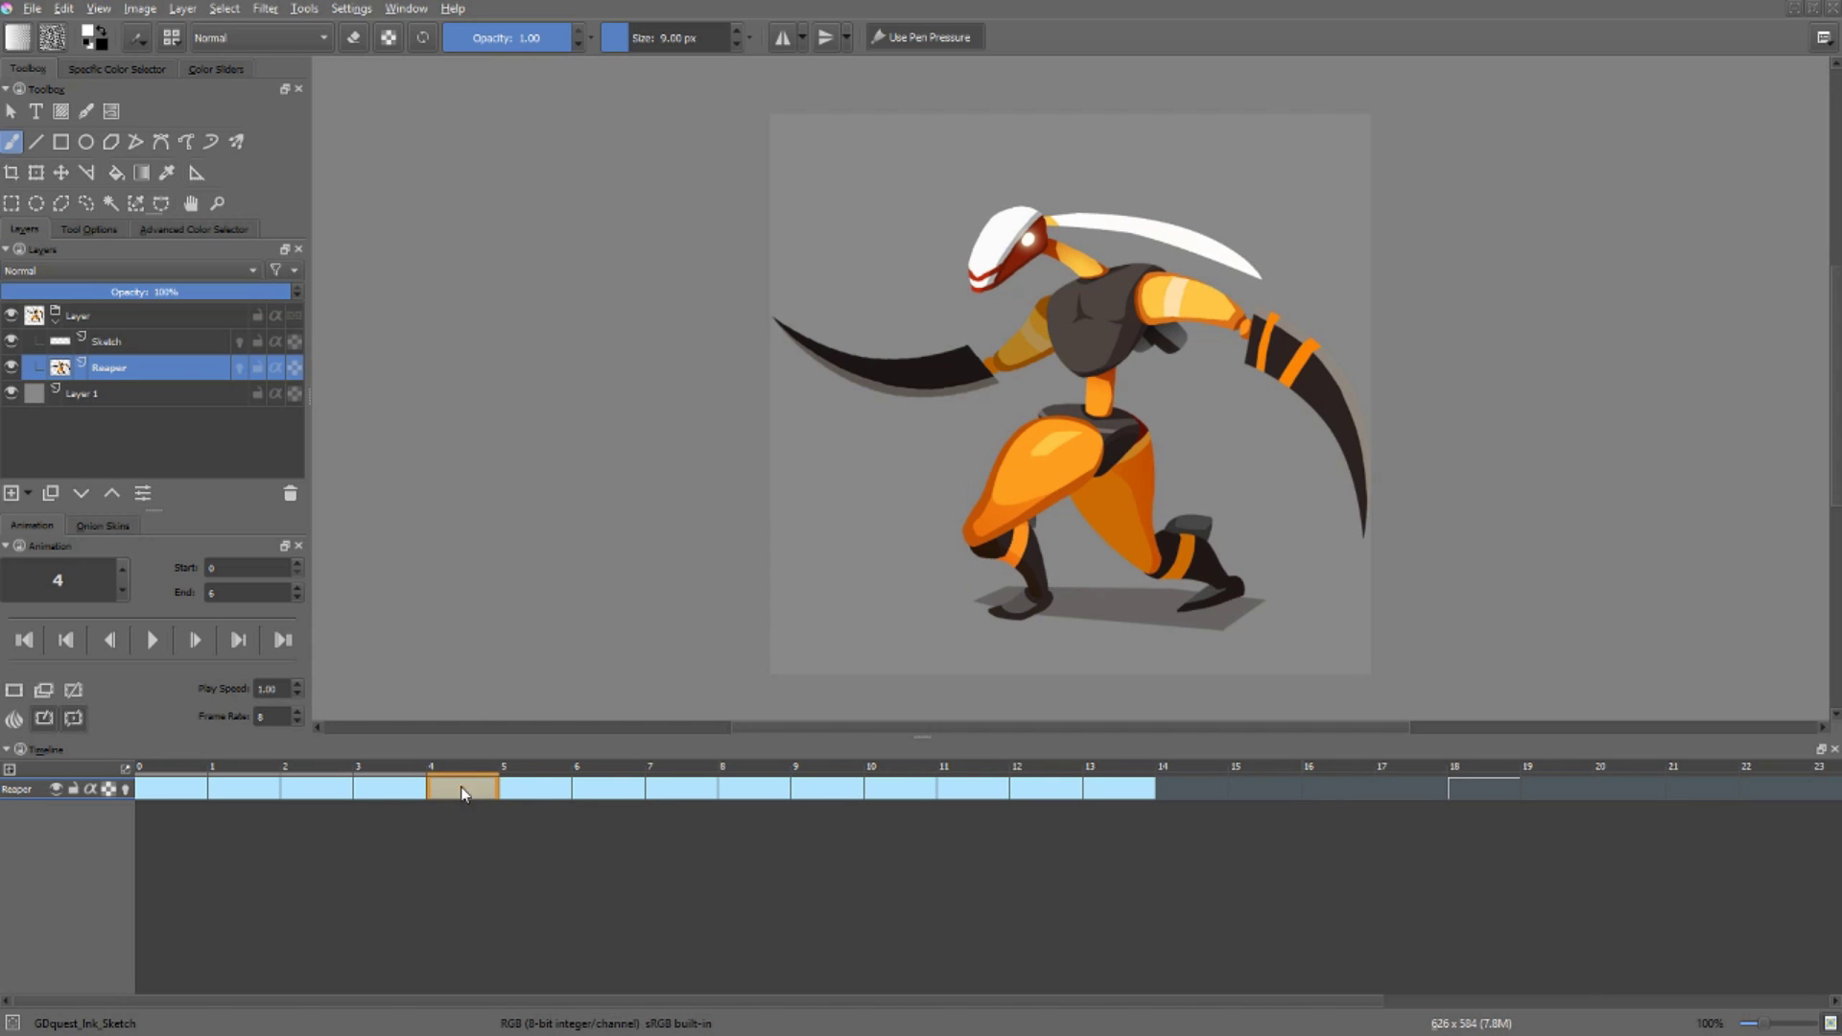
{"action": "left_click", "coordinate": [528, 790]}
{"action": "left_click", "coordinate": [658, 793]}
{"action": "left_click", "coordinate": [509, 795], "text": "shift"}
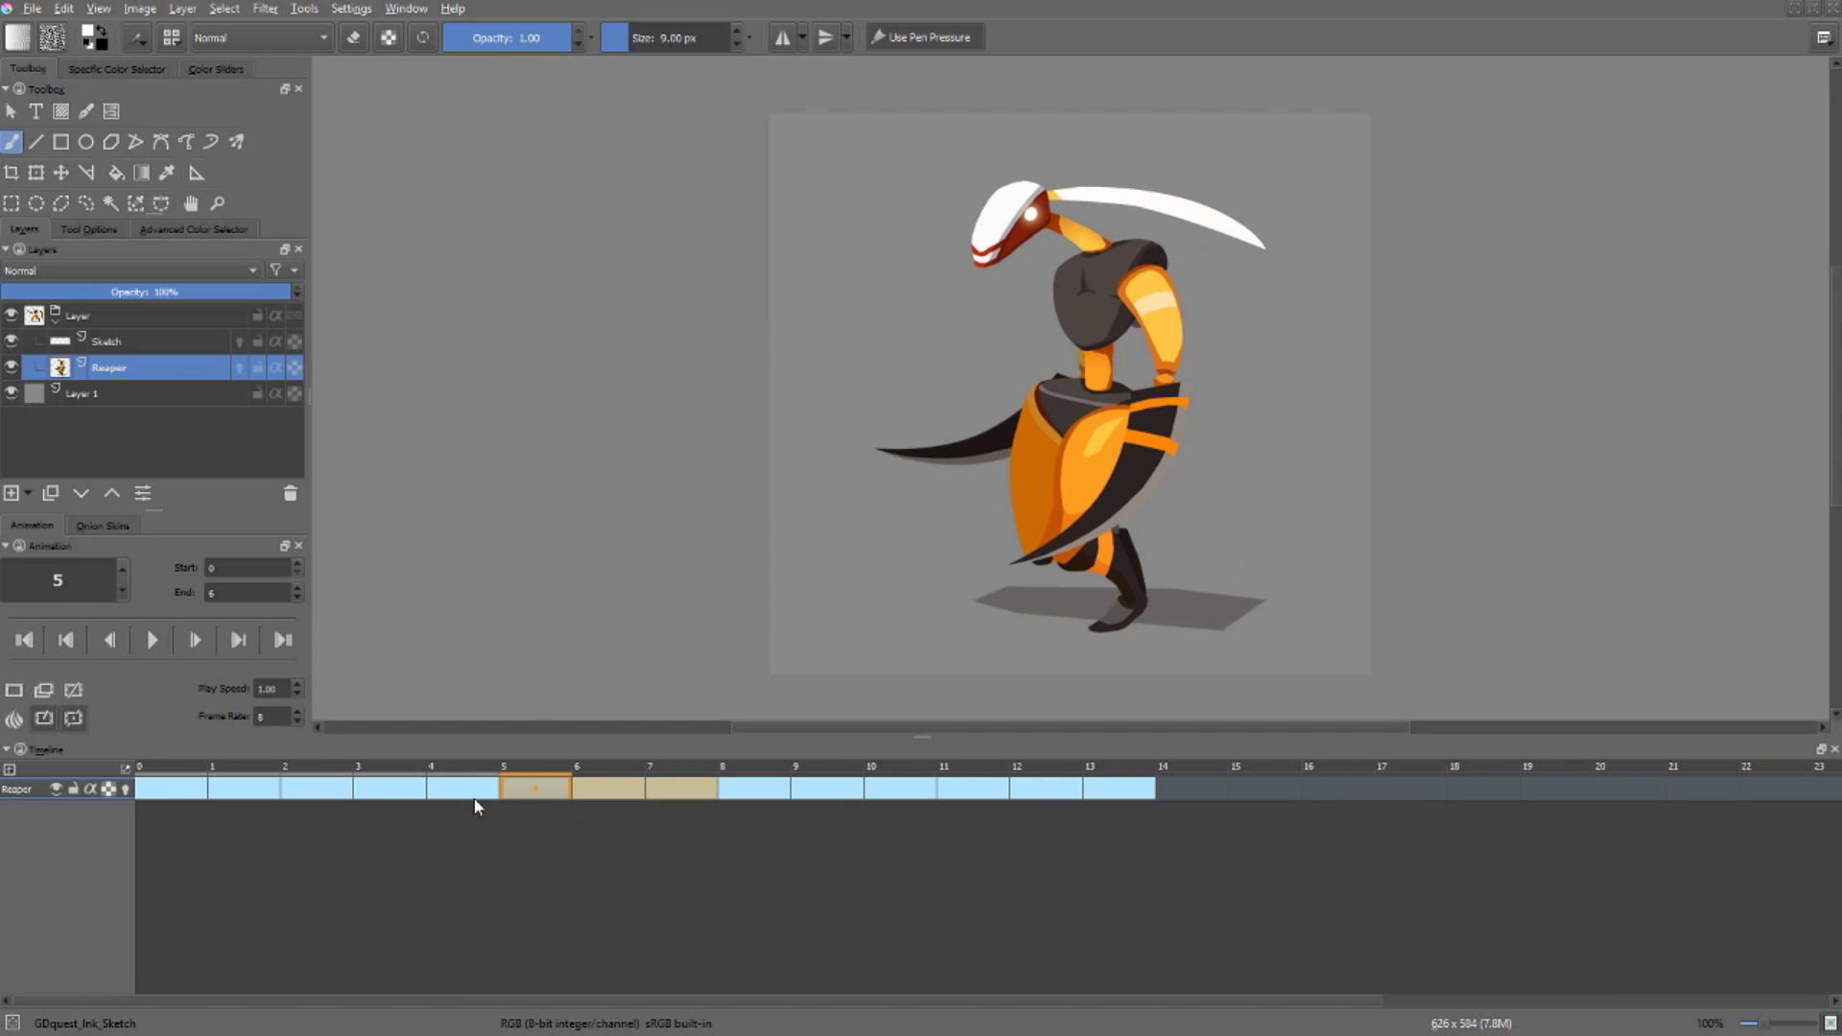
{"action": "left_click", "coordinate": [594, 795]}
{"action": "left_click", "coordinate": [657, 793]}
{"action": "left_click", "coordinate": [869, 794]}
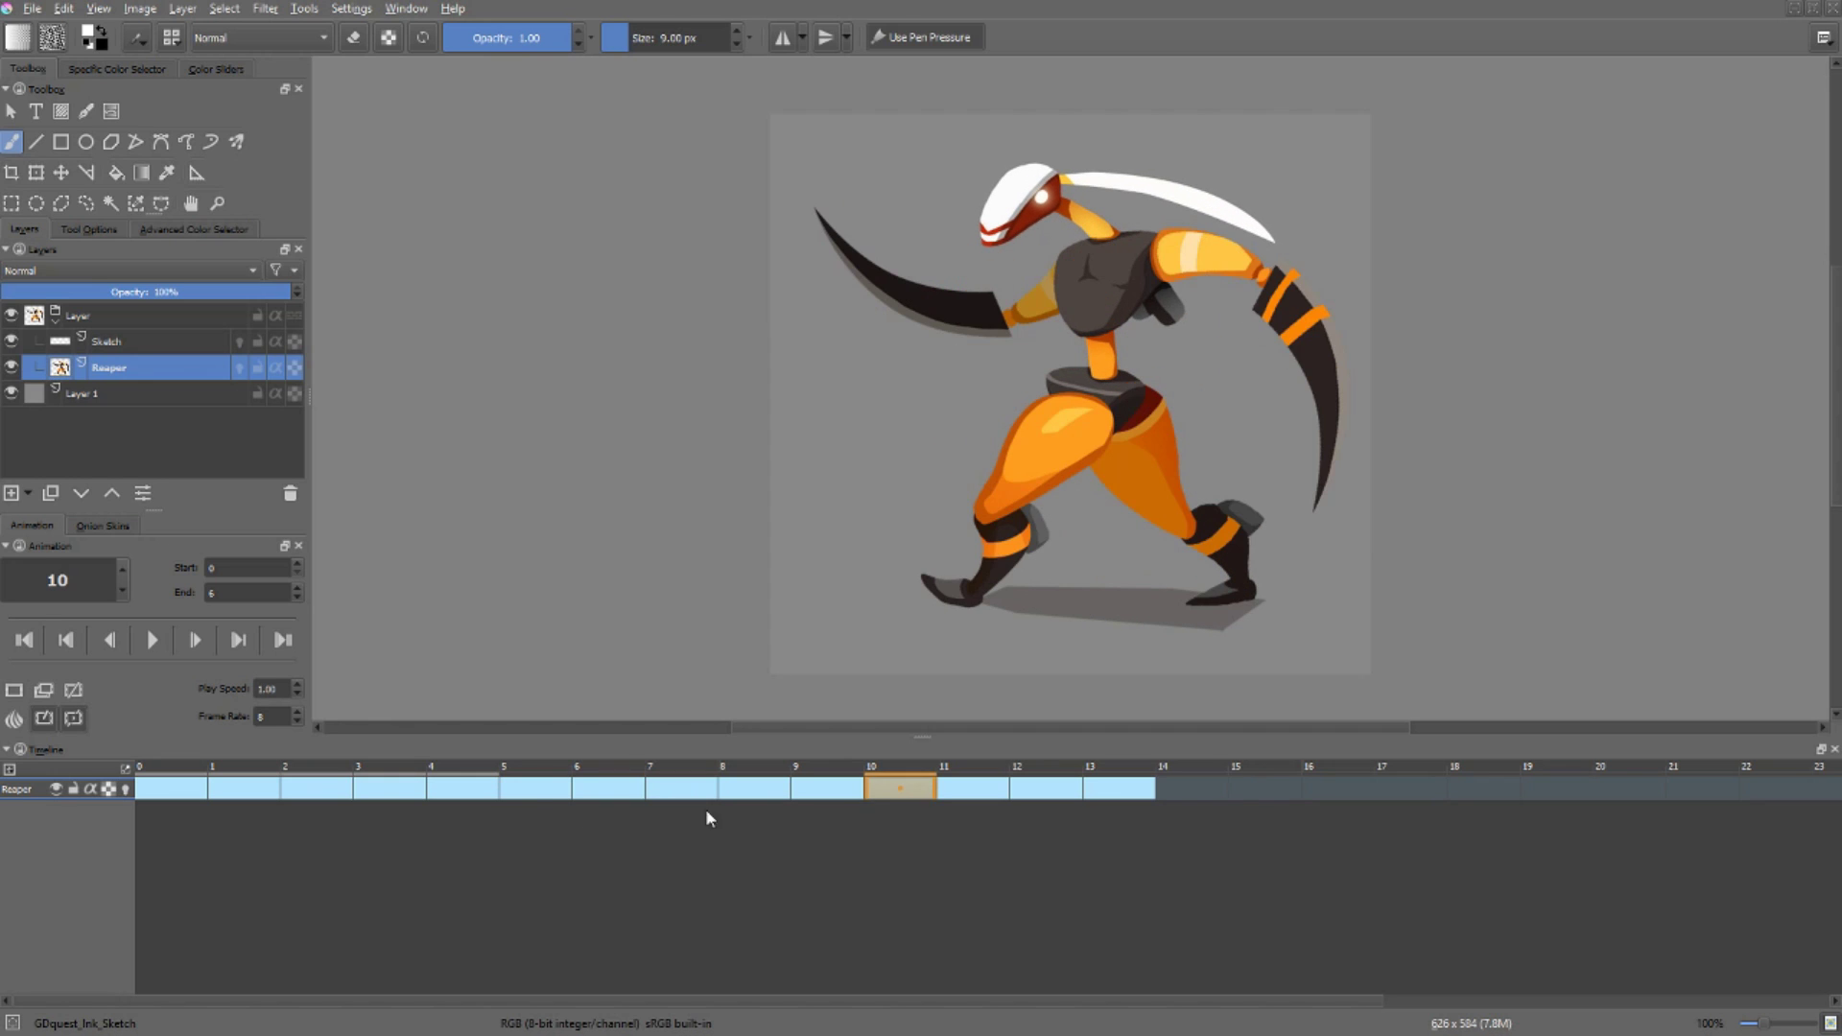
{"action": "left_click", "coordinate": [533, 792]}
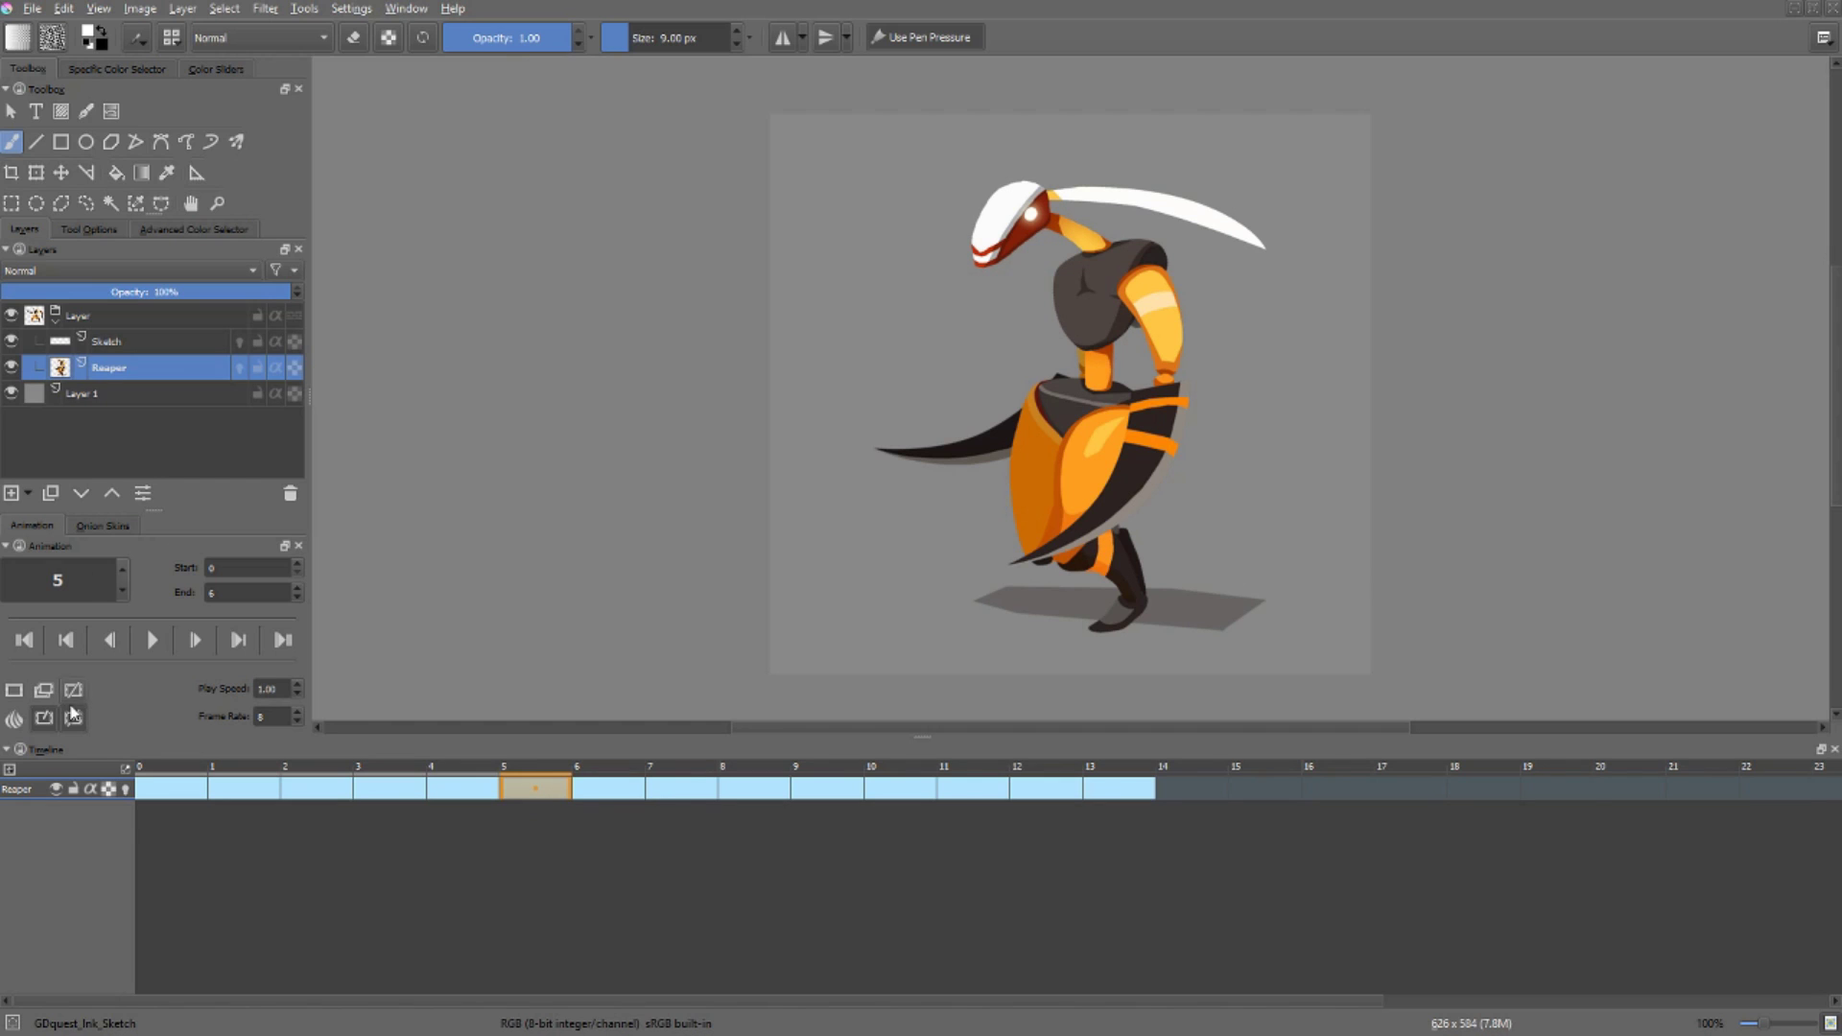
Step: Select the Sketch layer and draw a test stroke on frame 8
{"action": "left_click", "coordinate": [104, 342]}
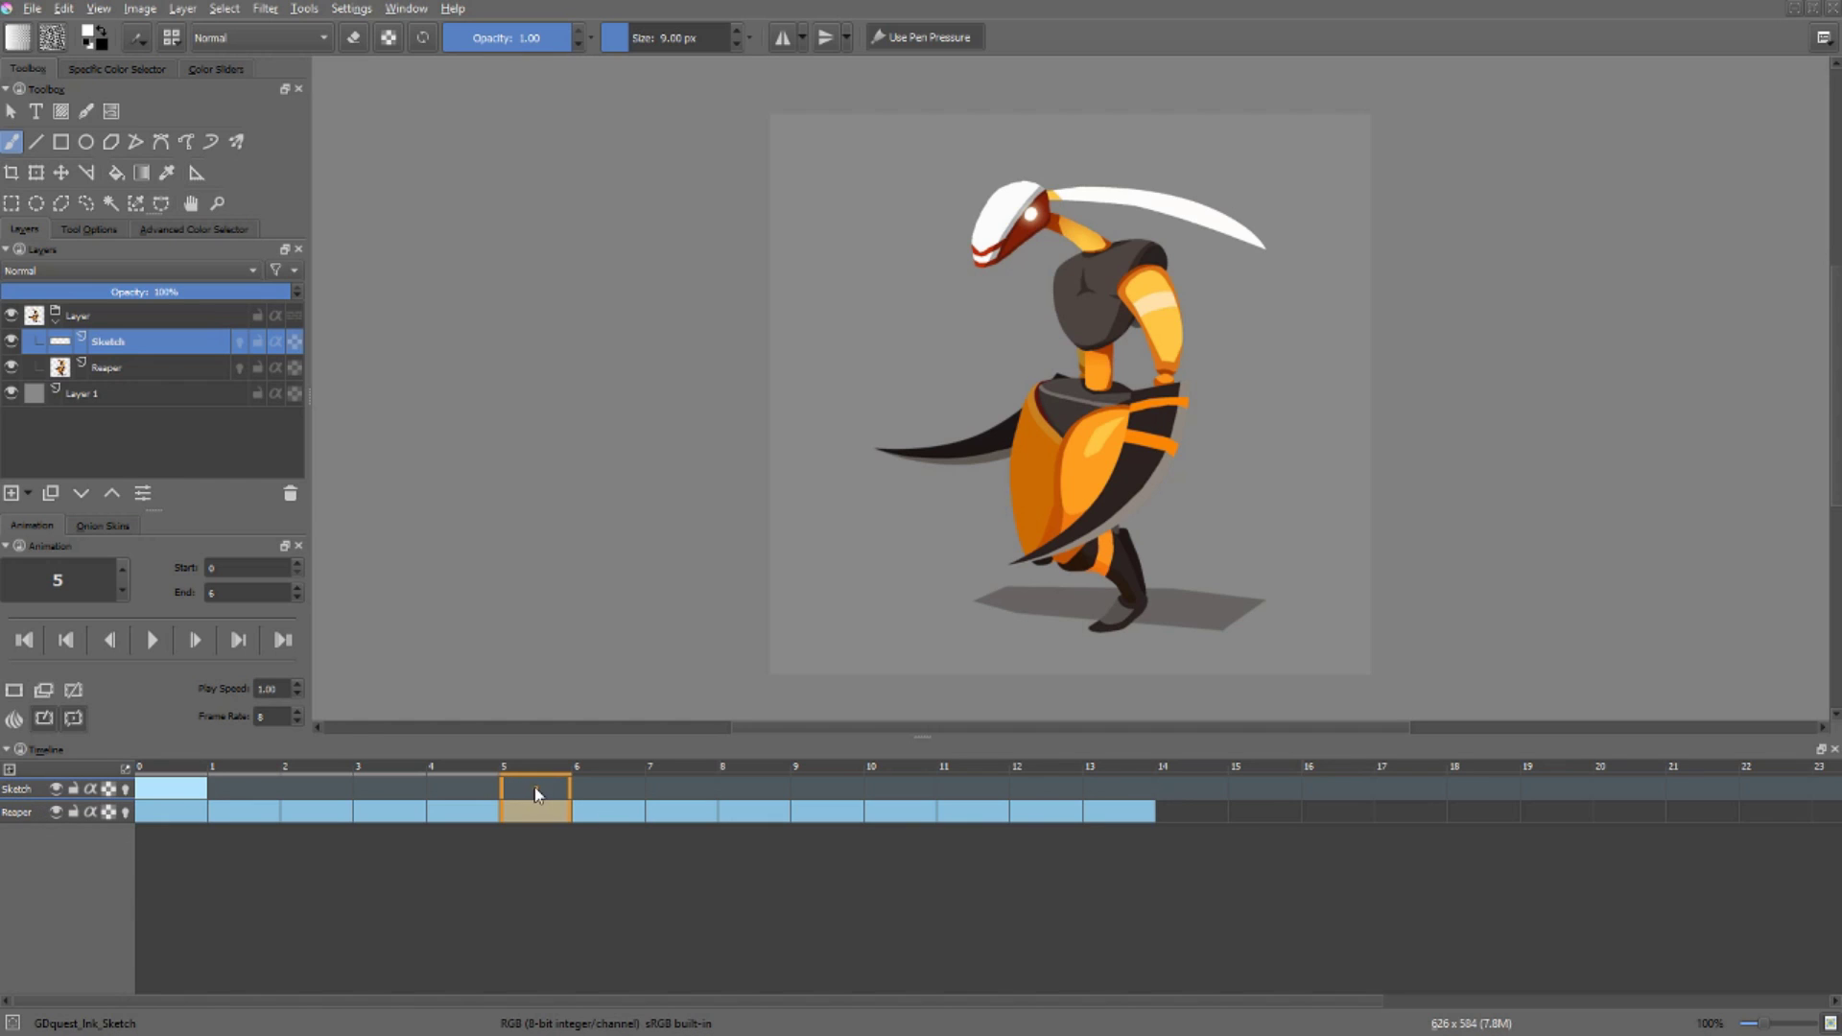
{"action": "left_click", "coordinate": [626, 792]}
{"action": "left_click", "coordinate": [754, 800]}
{"action": "mouse_move", "coordinate": [892, 412]}
{"action": "left_mouse_down"}
{"action": "mouse_move", "coordinate": [957, 449]}
{"action": "mouse_move", "coordinate": [1128, 415]}
{"action": "left_mouse_up"}
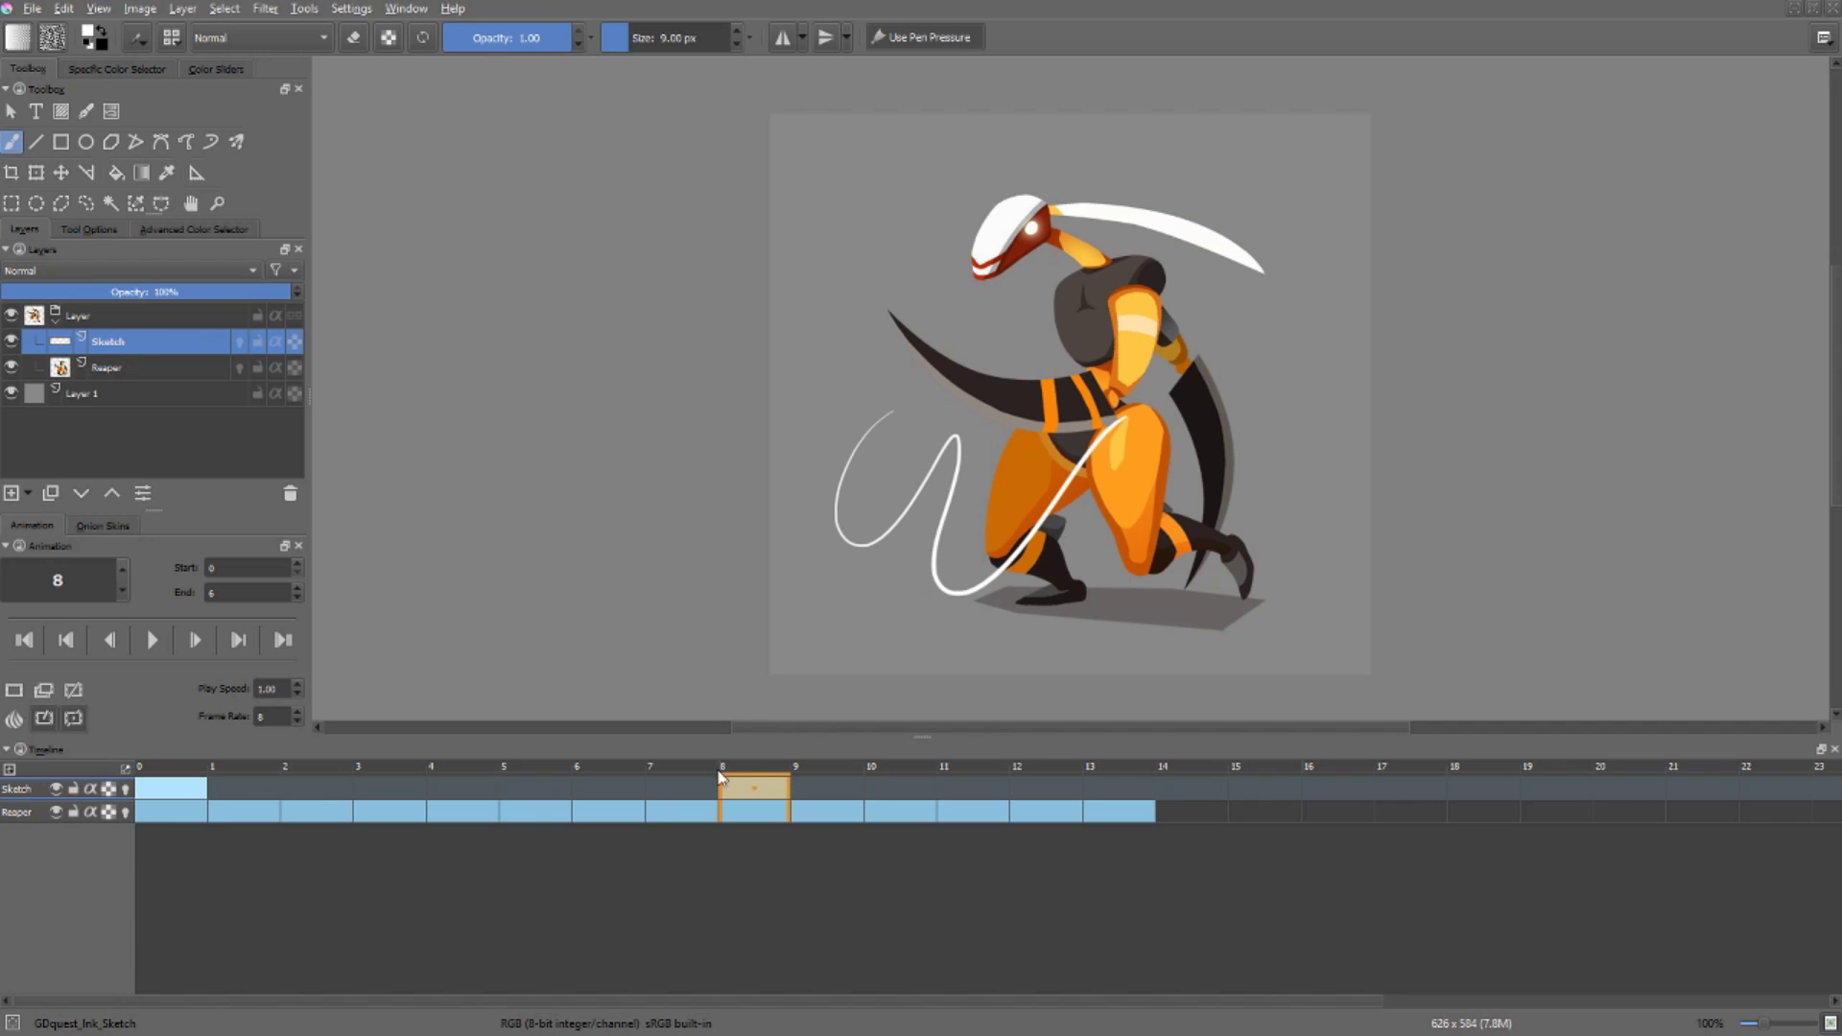
Step: Delete the Sketch layer, restore it, undo the stroke, and go to frame 3
{"action": "key", "text": "shift+Delete"}
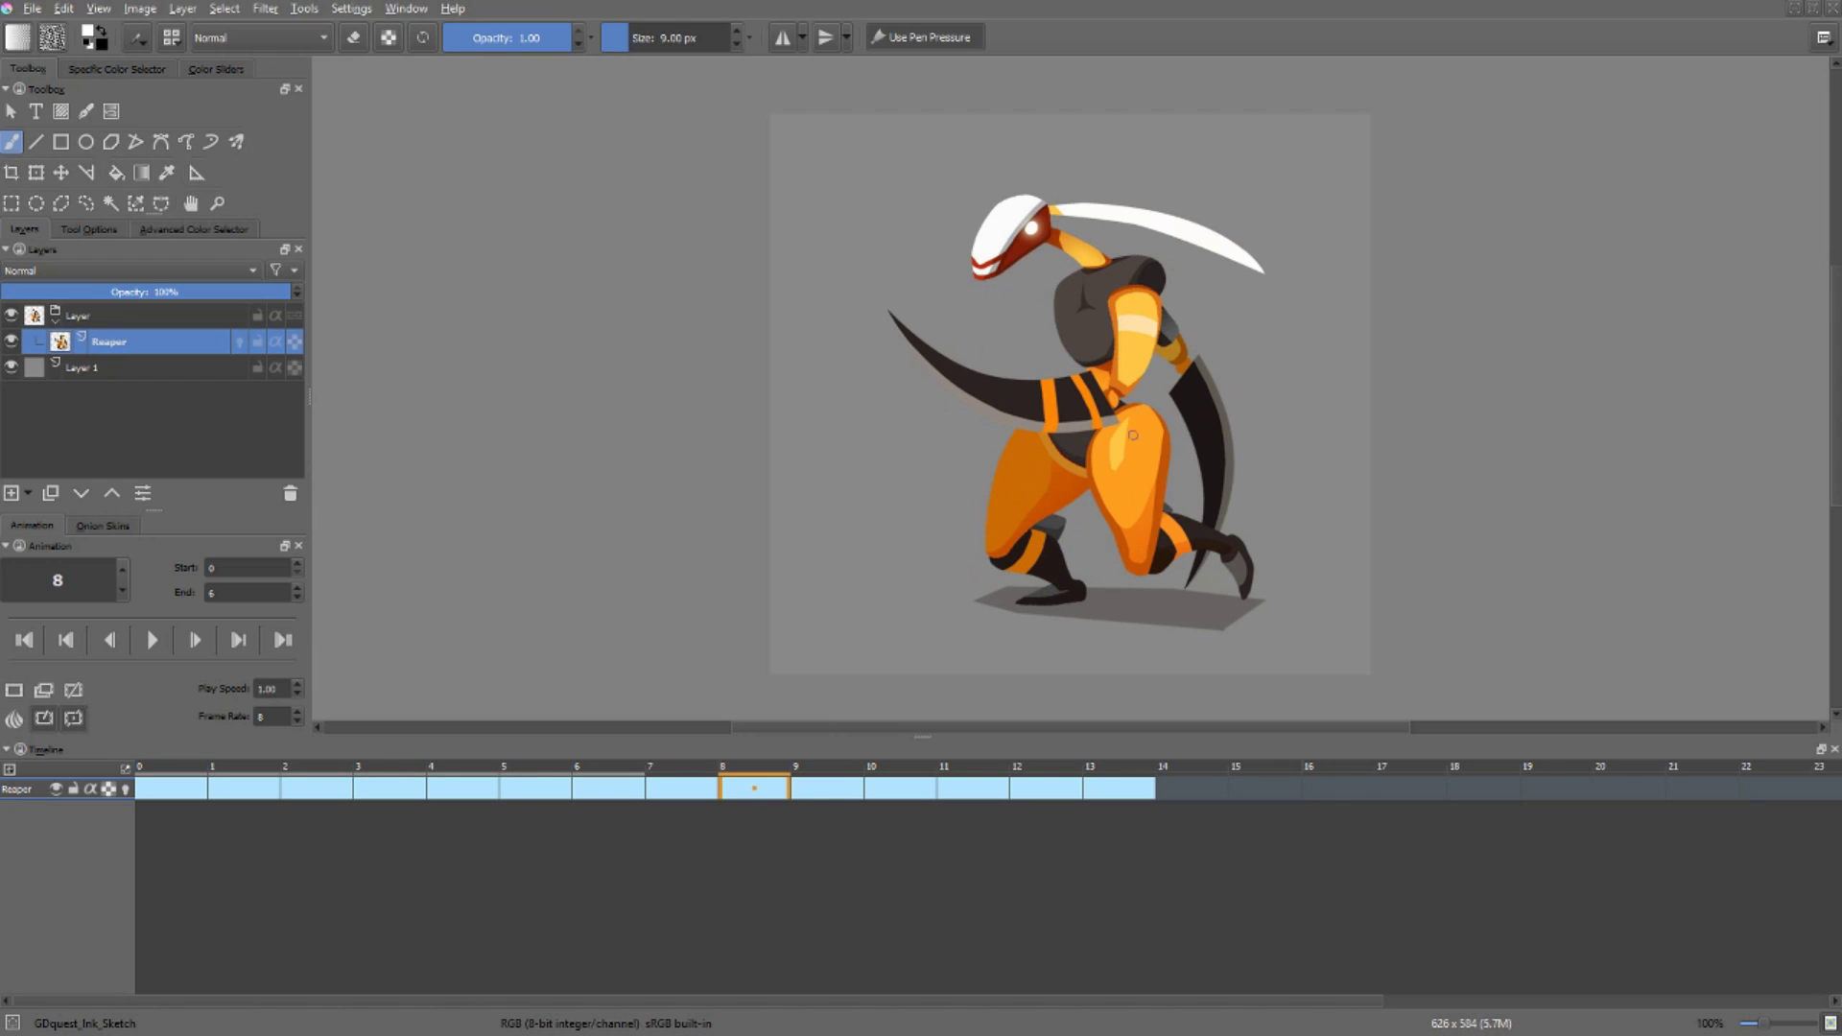
{"action": "key", "text": "ctrl+z"}
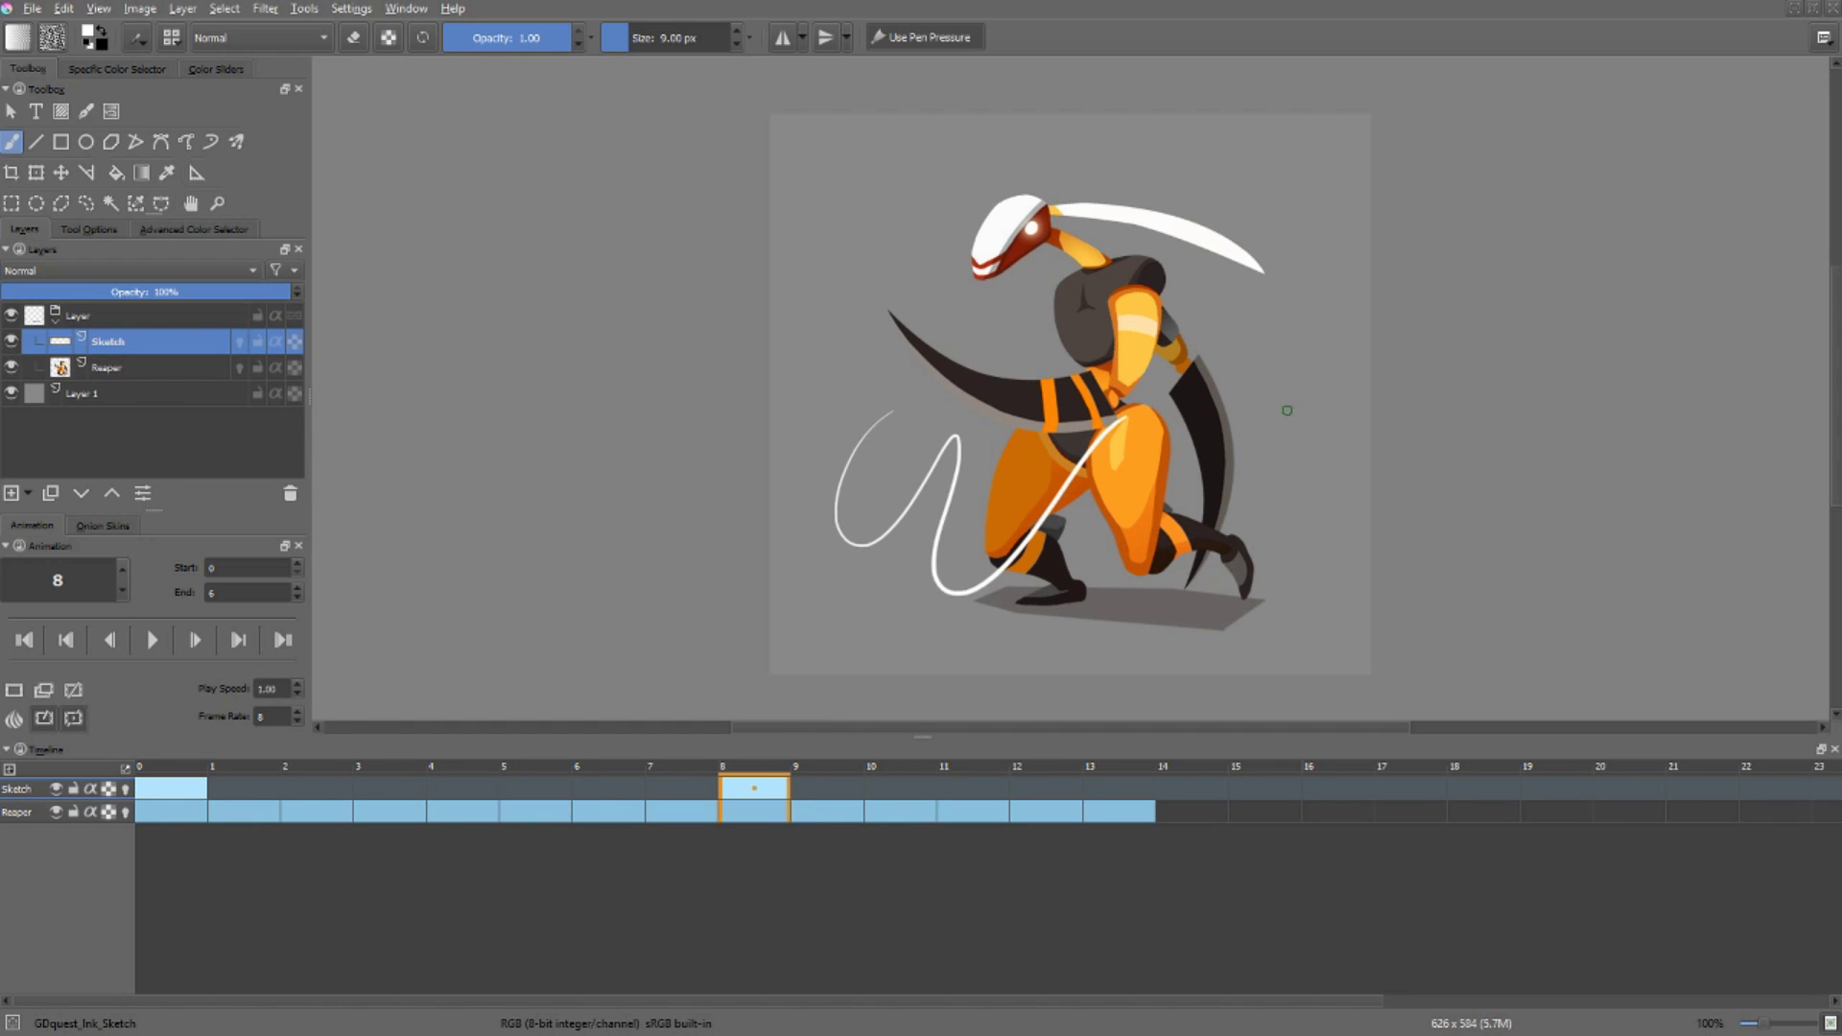
{"action": "key", "text": "ctrl+z"}
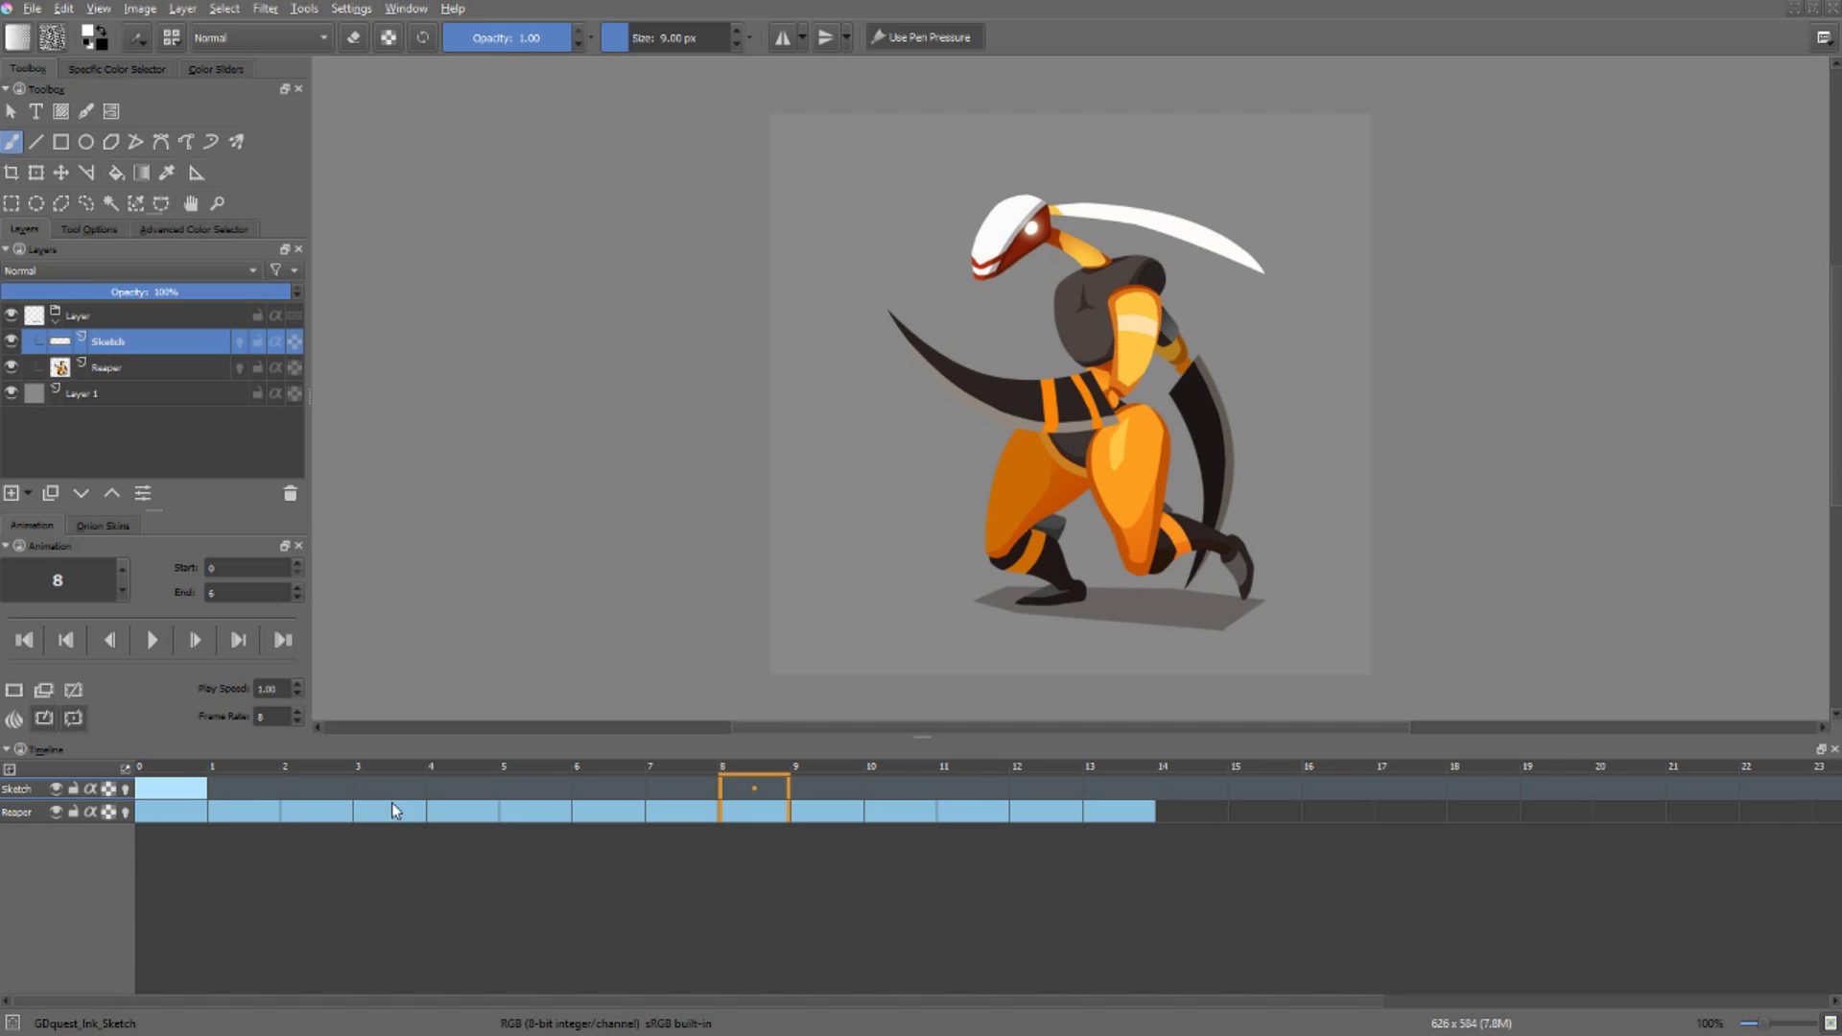
{"action": "left_click", "coordinate": [397, 769]}
{"action": "right_click", "coordinate": [395, 777]}
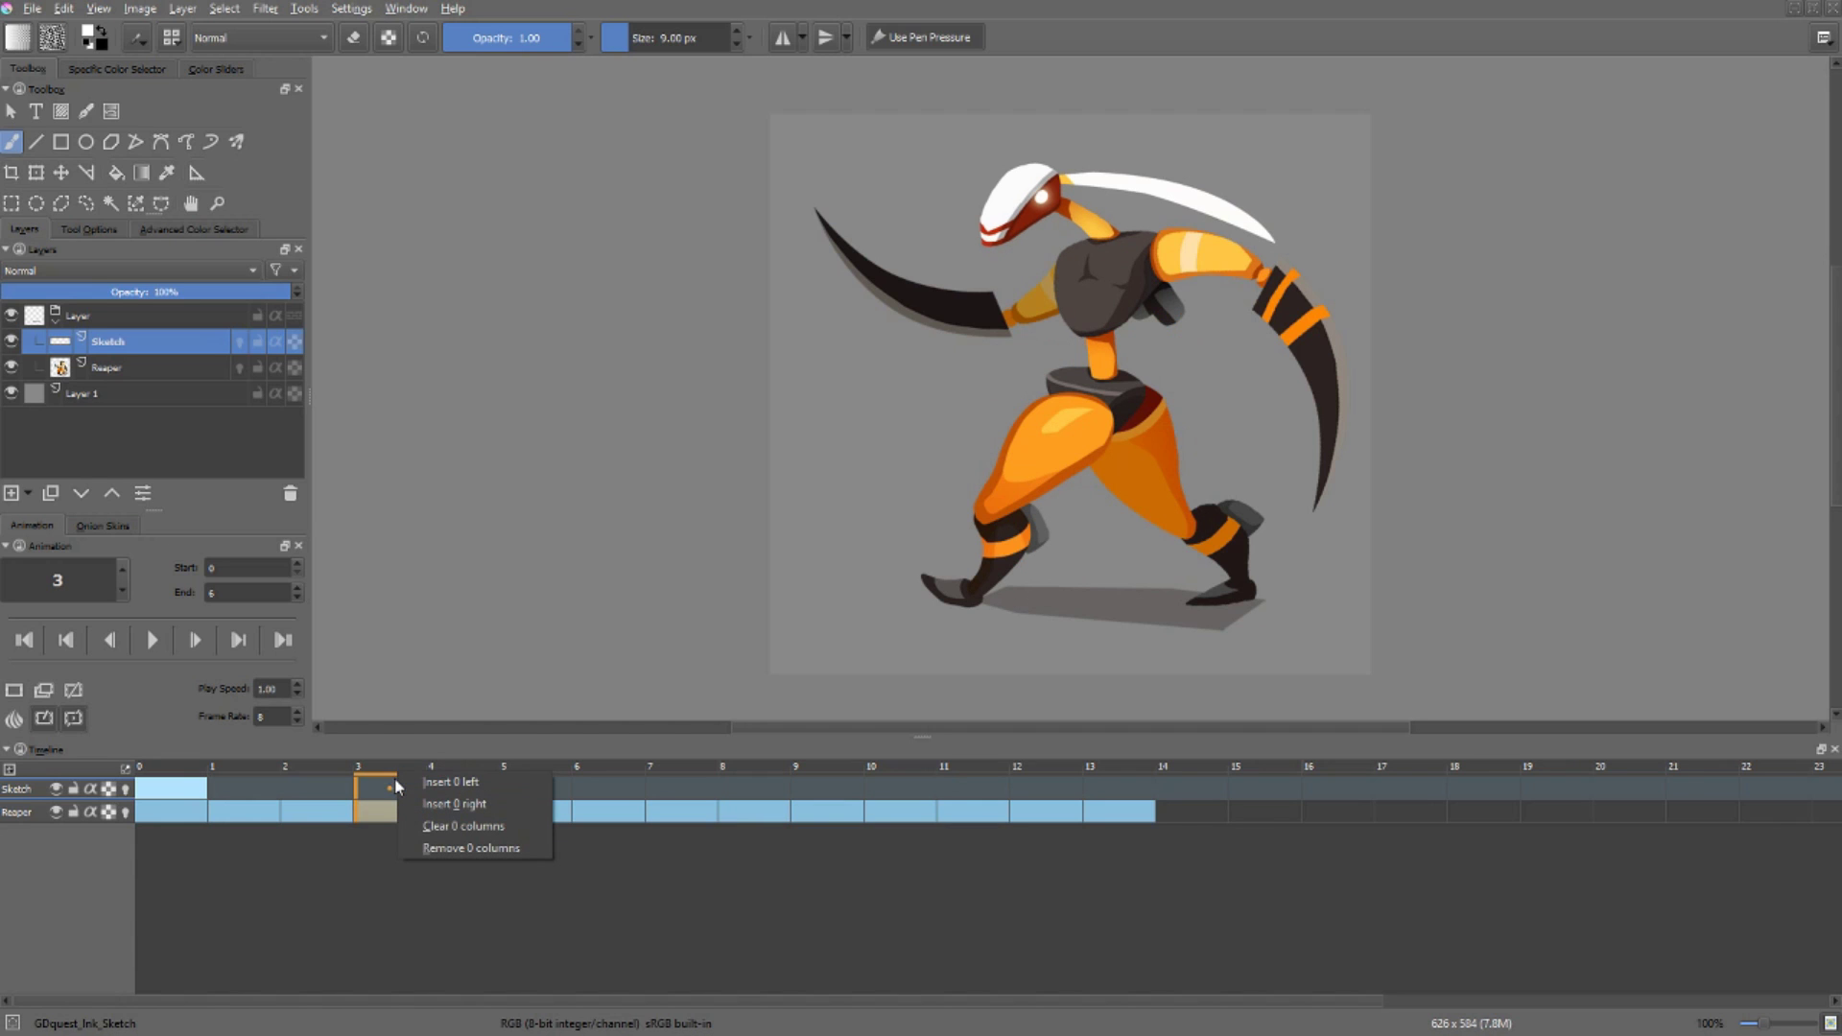
Step: Remove the frame 6 column from the timeline twice
{"action": "left_click", "coordinate": [619, 766]}
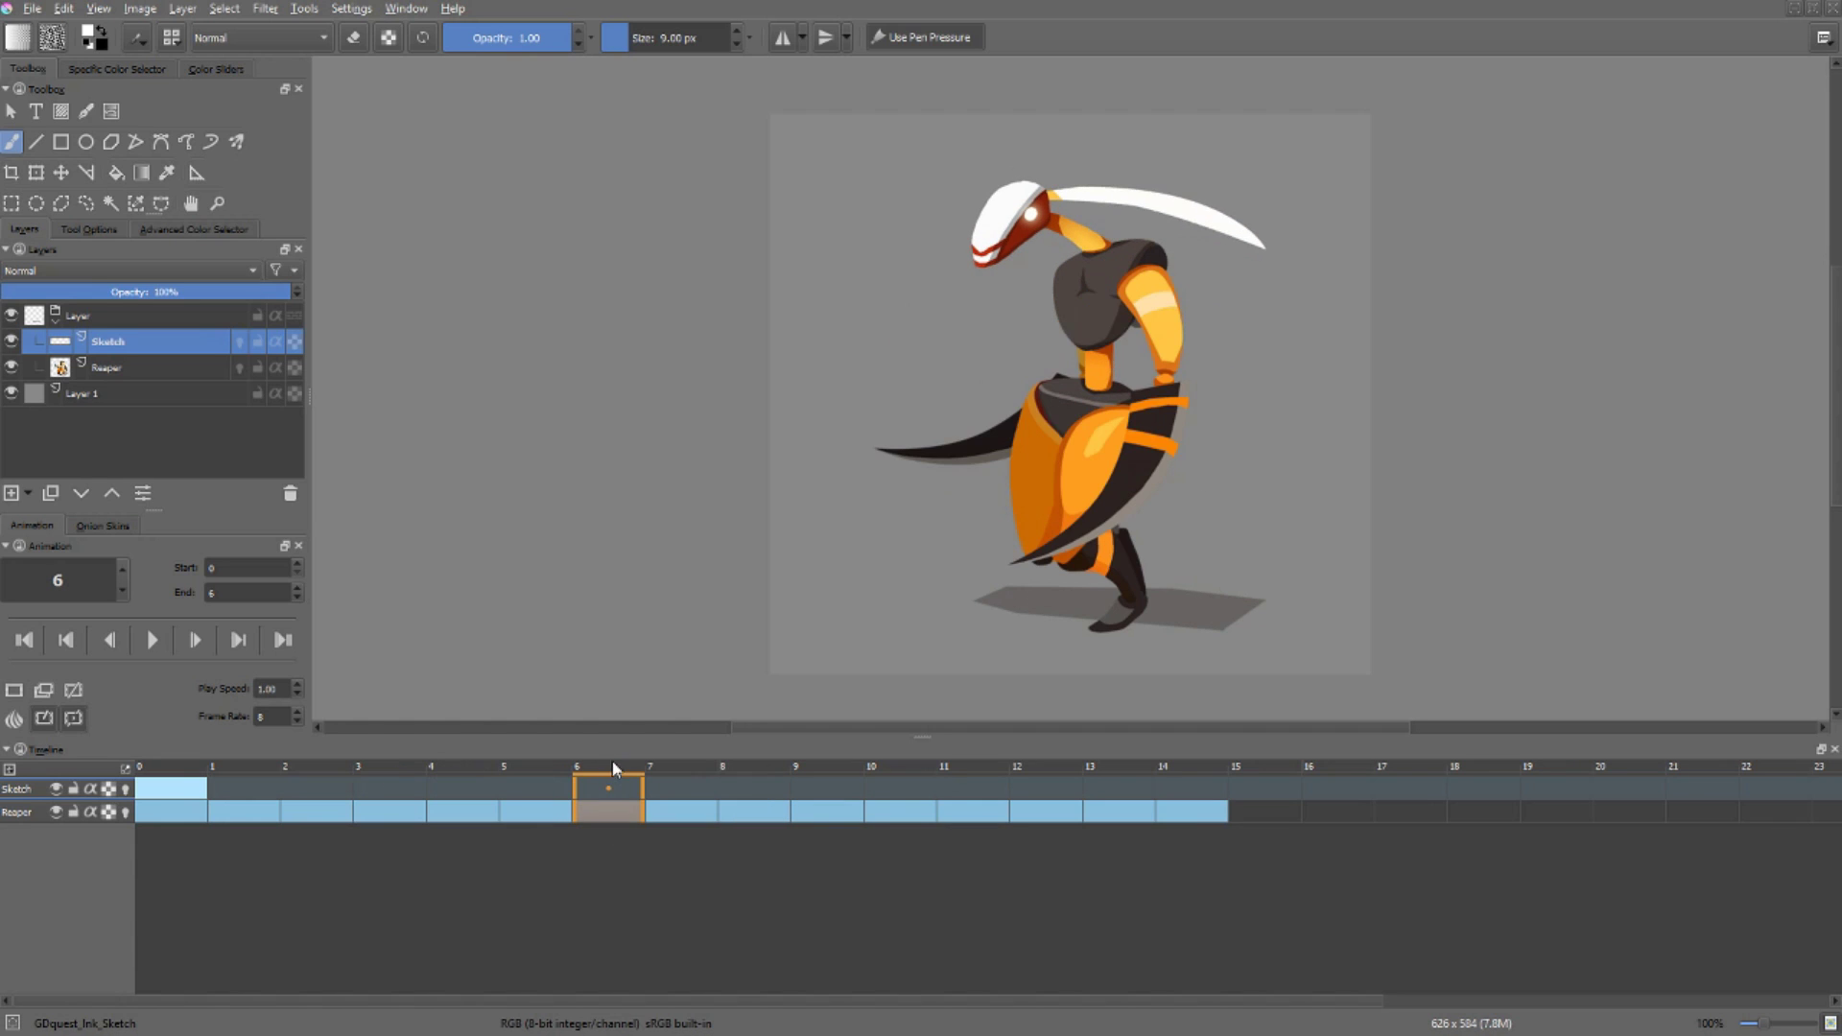
{"action": "right_click", "coordinate": [607, 762]}
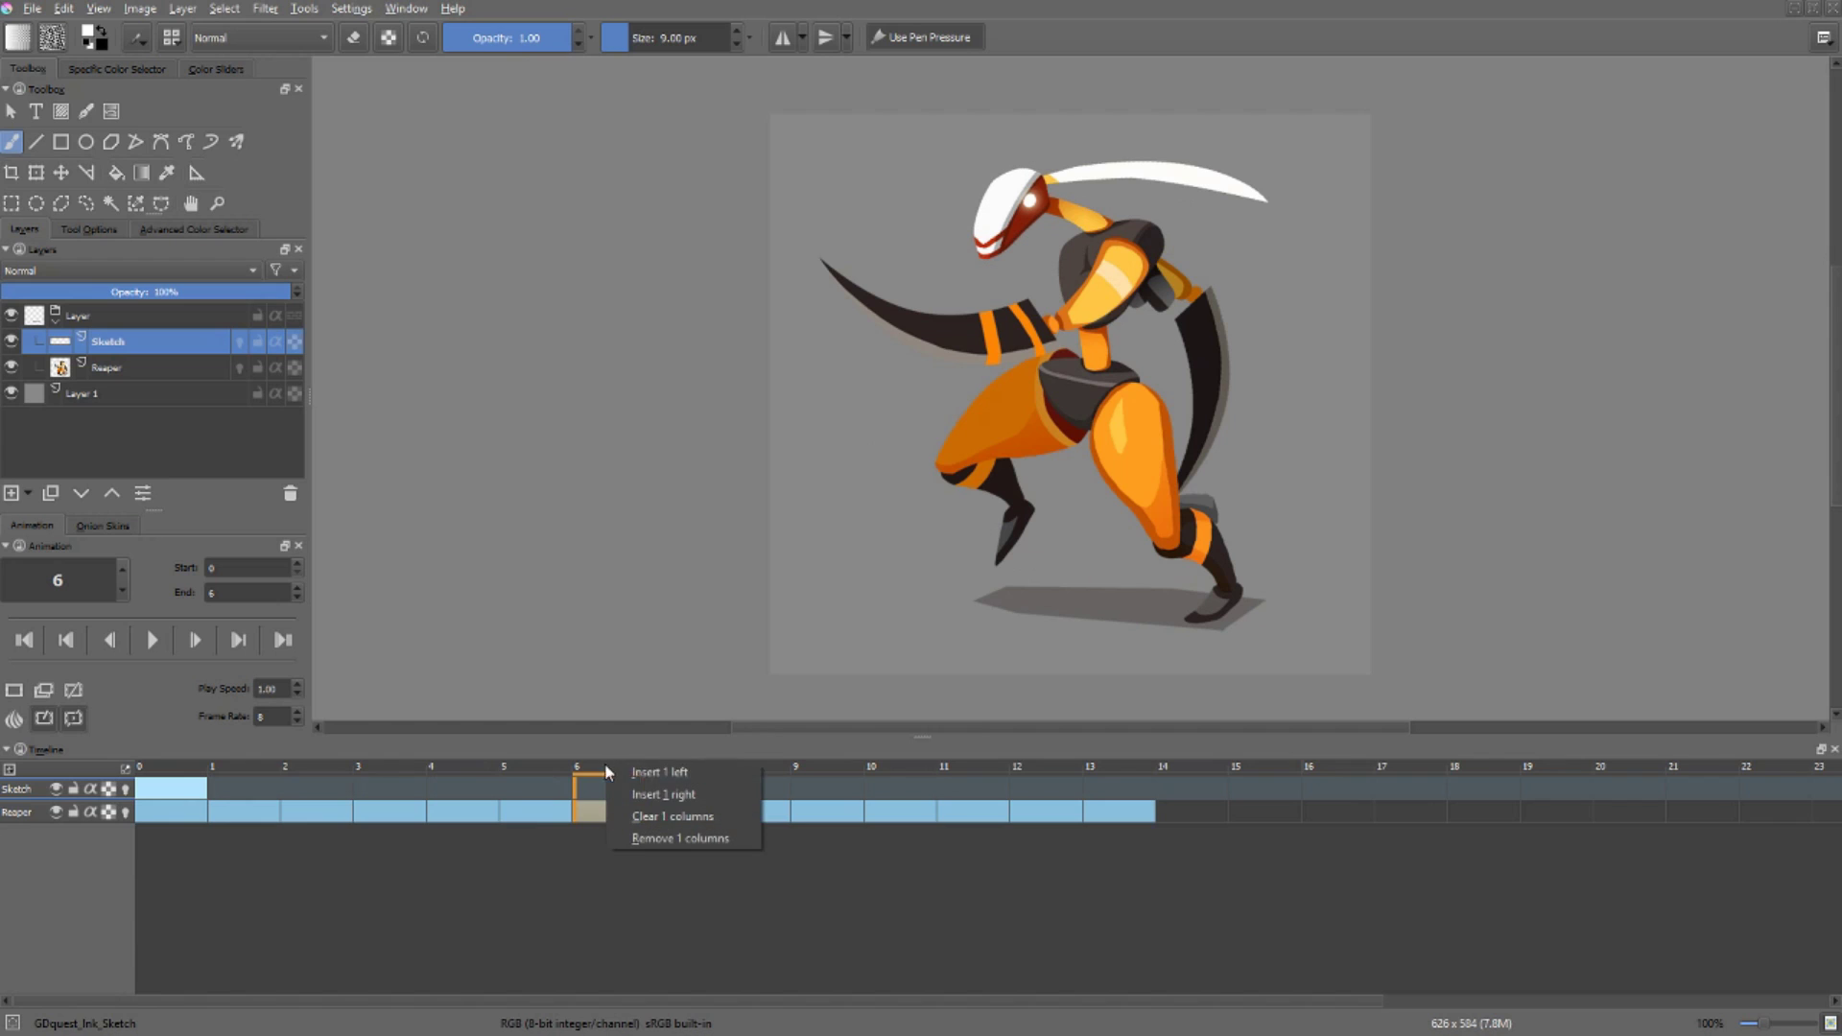
{"action": "left_click", "coordinate": [662, 838]}
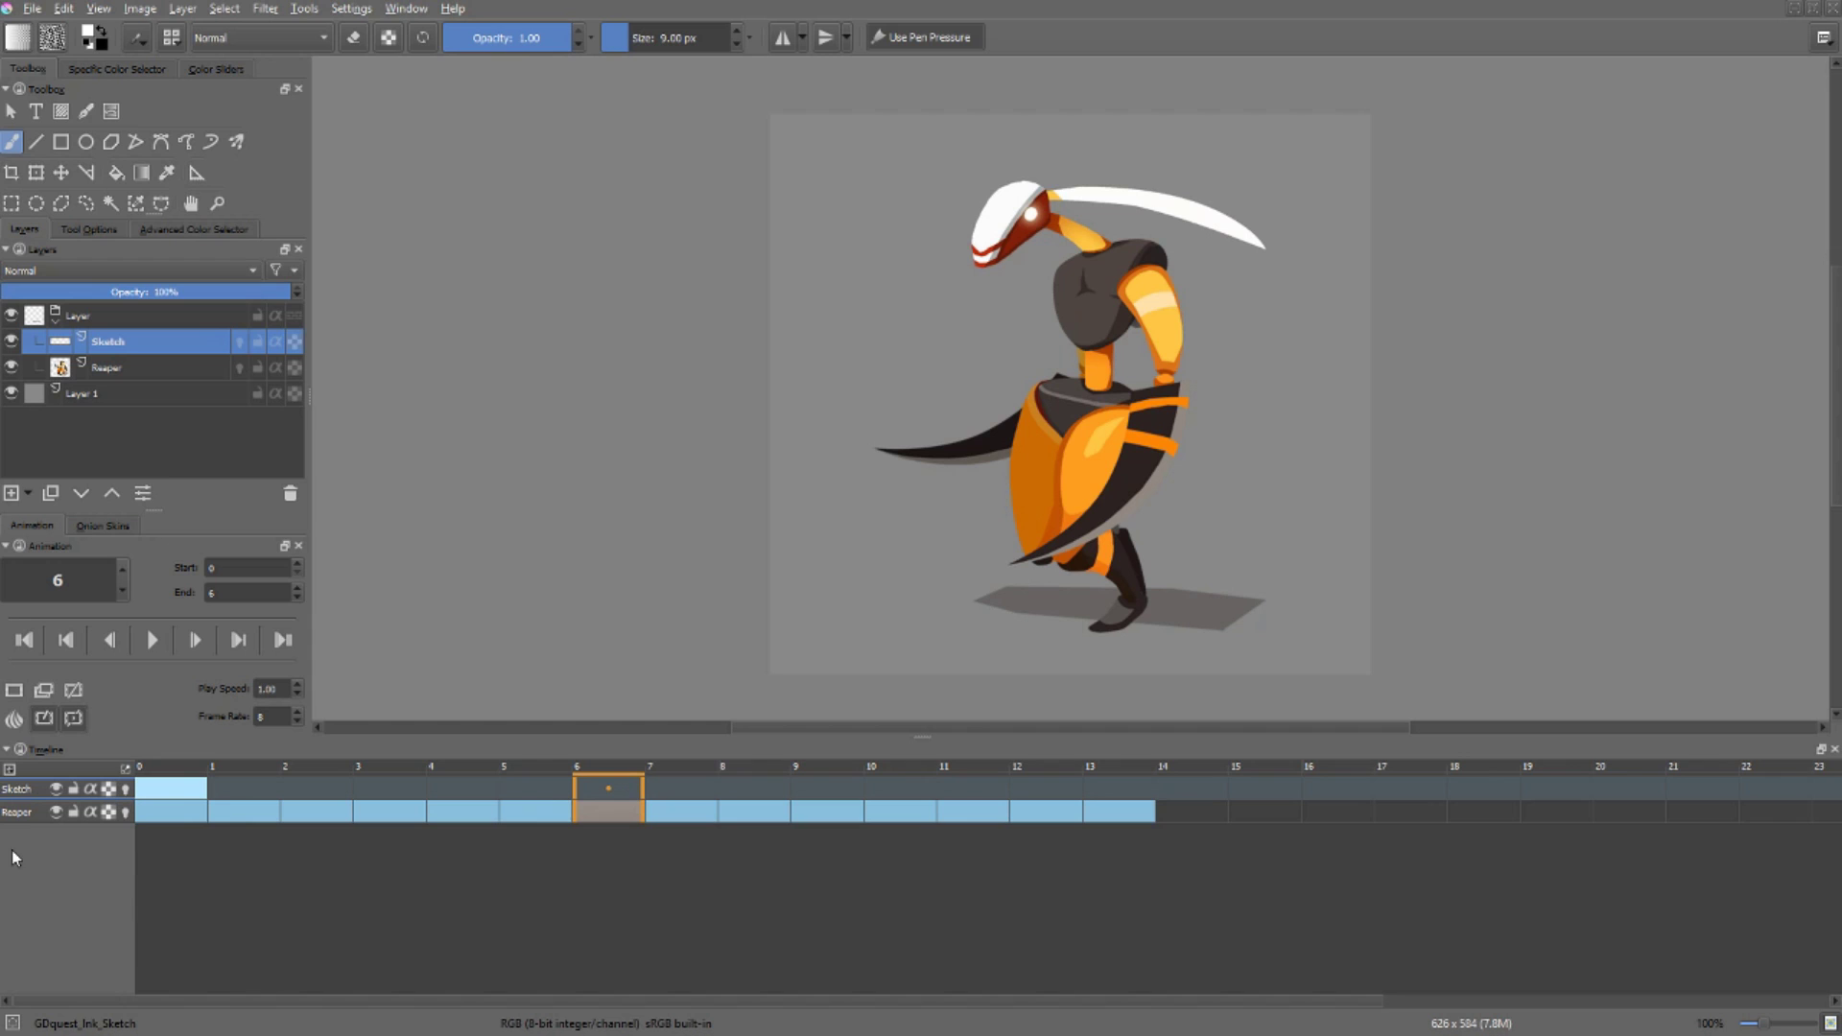
{"action": "right_click", "coordinate": [595, 764]}
{"action": "left_click", "coordinate": [649, 842]}
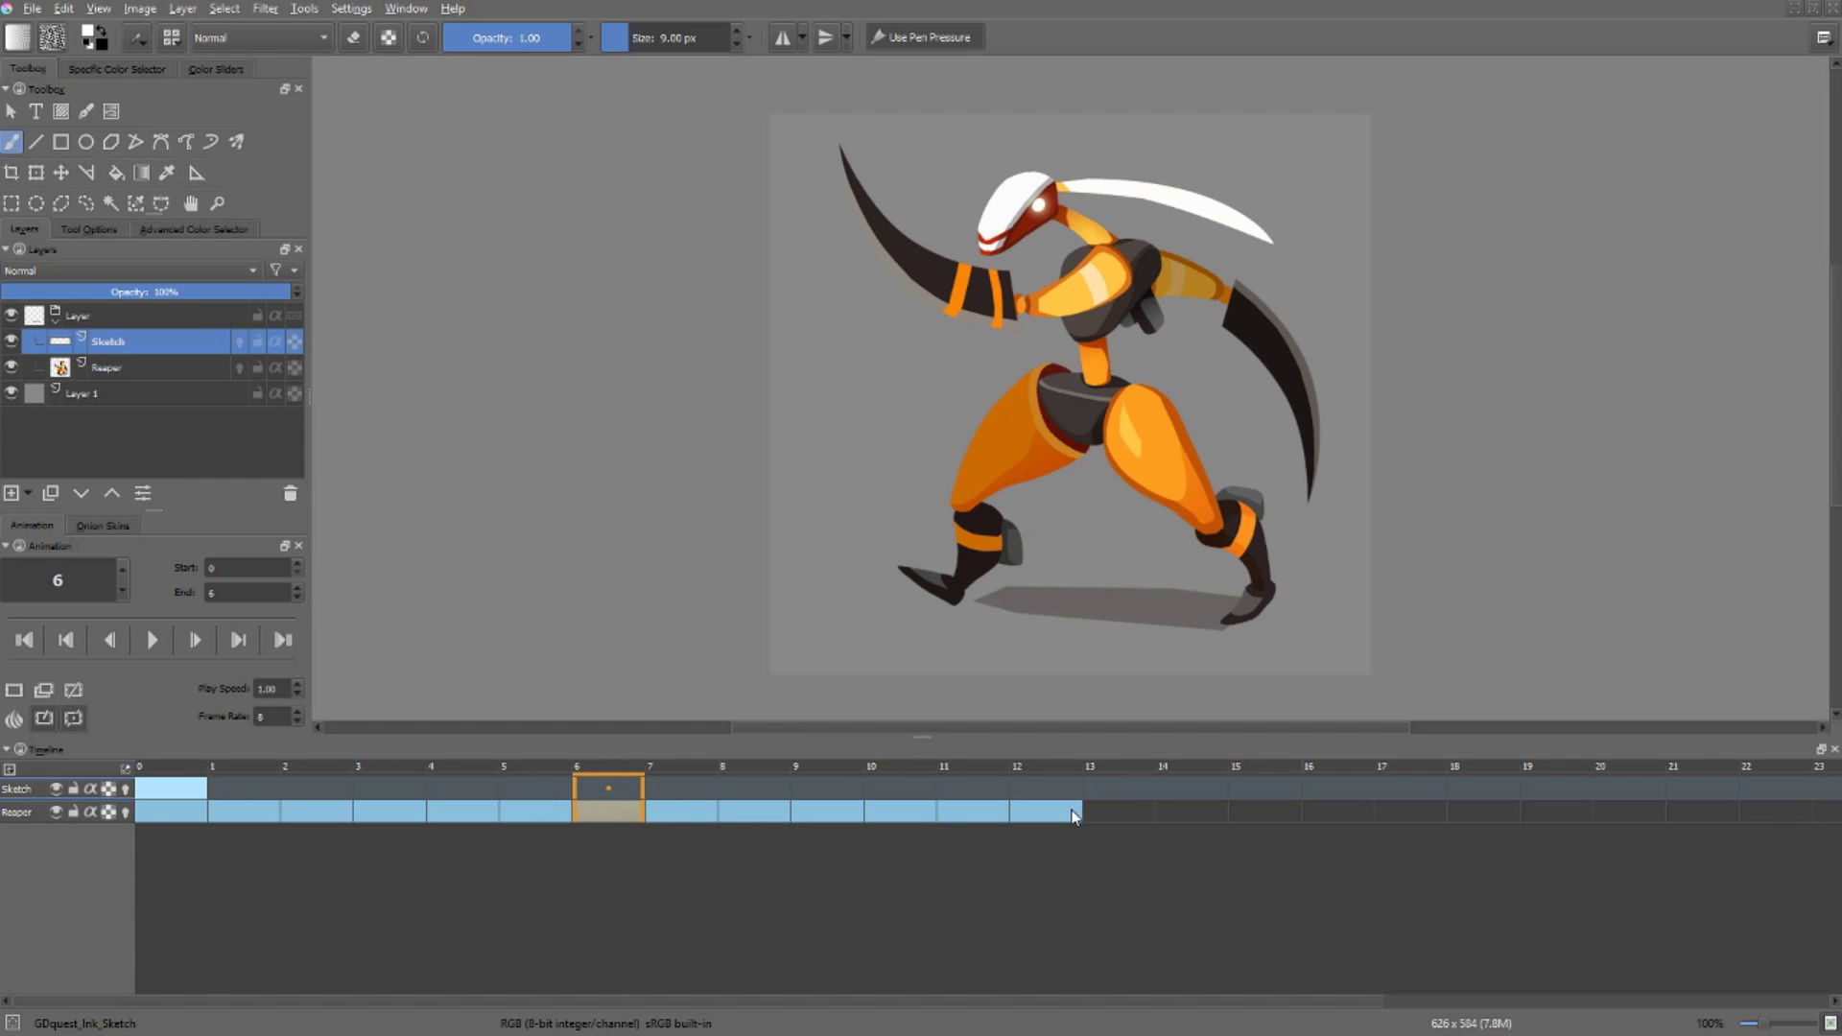
Step: Select frames 7–9, try inserting three columns, and undo it
{"action": "left_click_drag", "start_coordinate": [595, 816], "coordinate": [669, 816]}
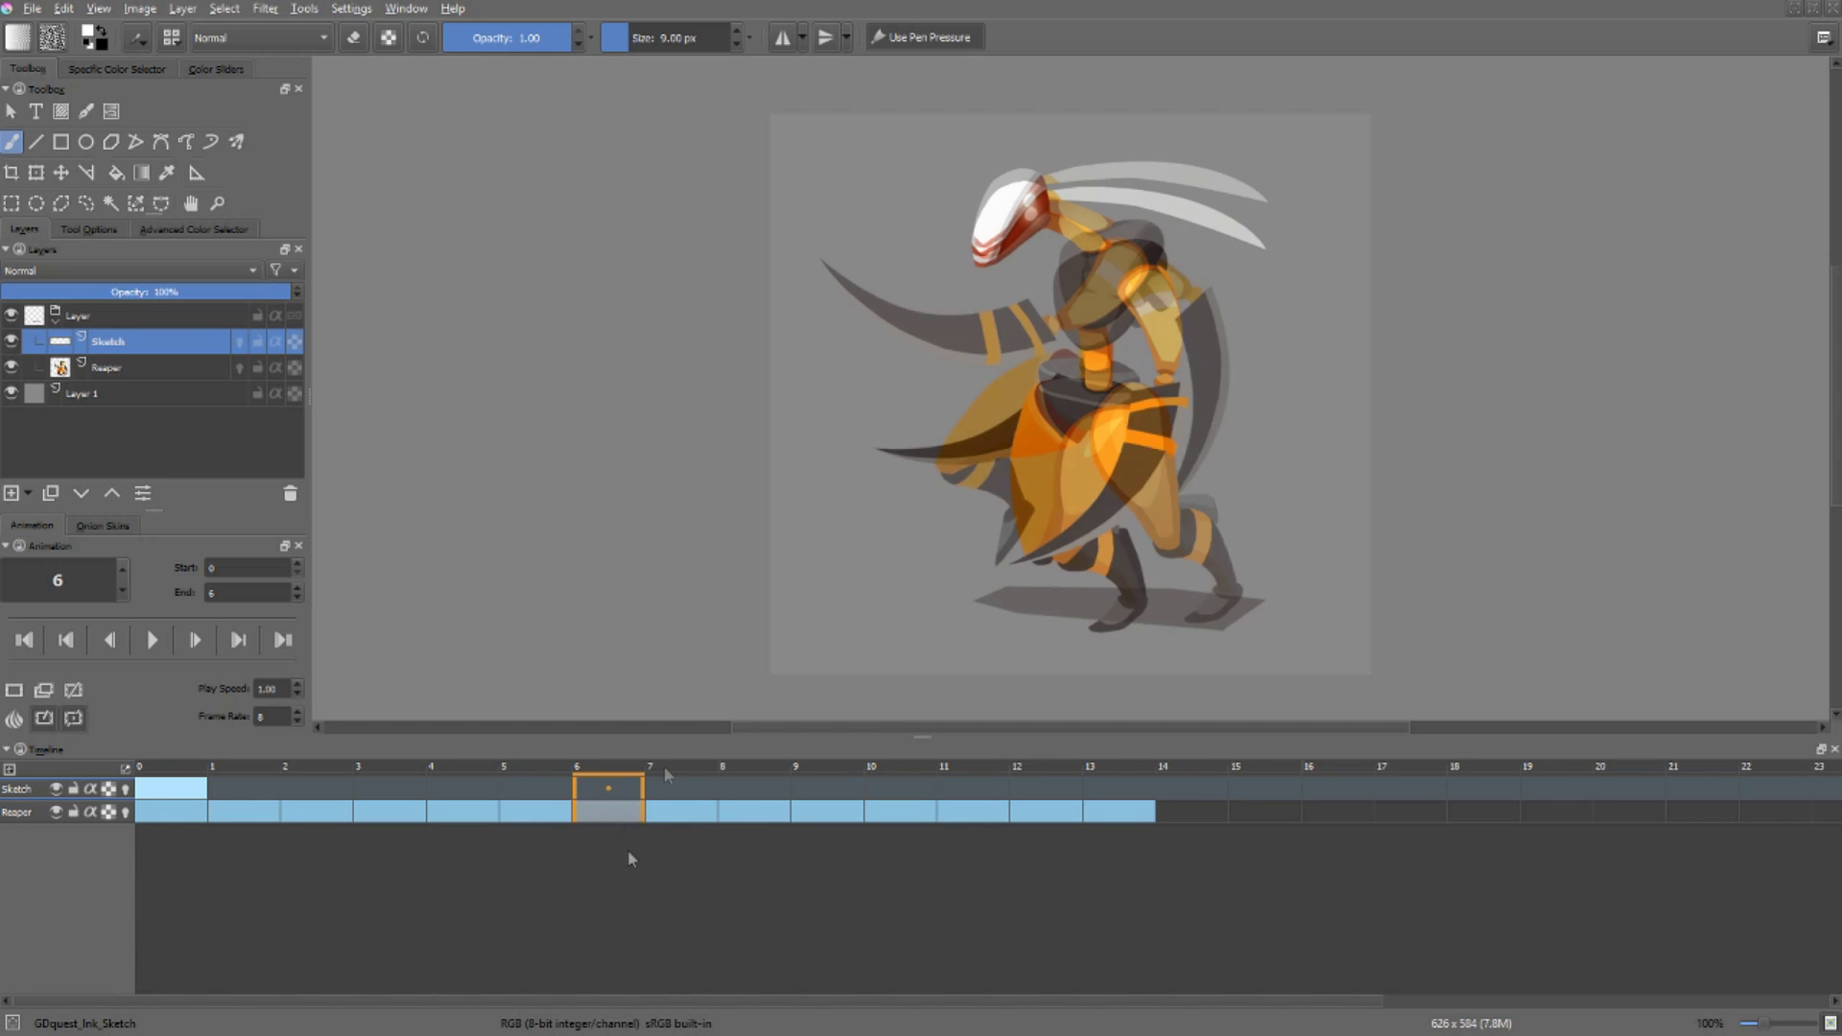
{"action": "left_click", "coordinate": [810, 794], "text": "shift"}
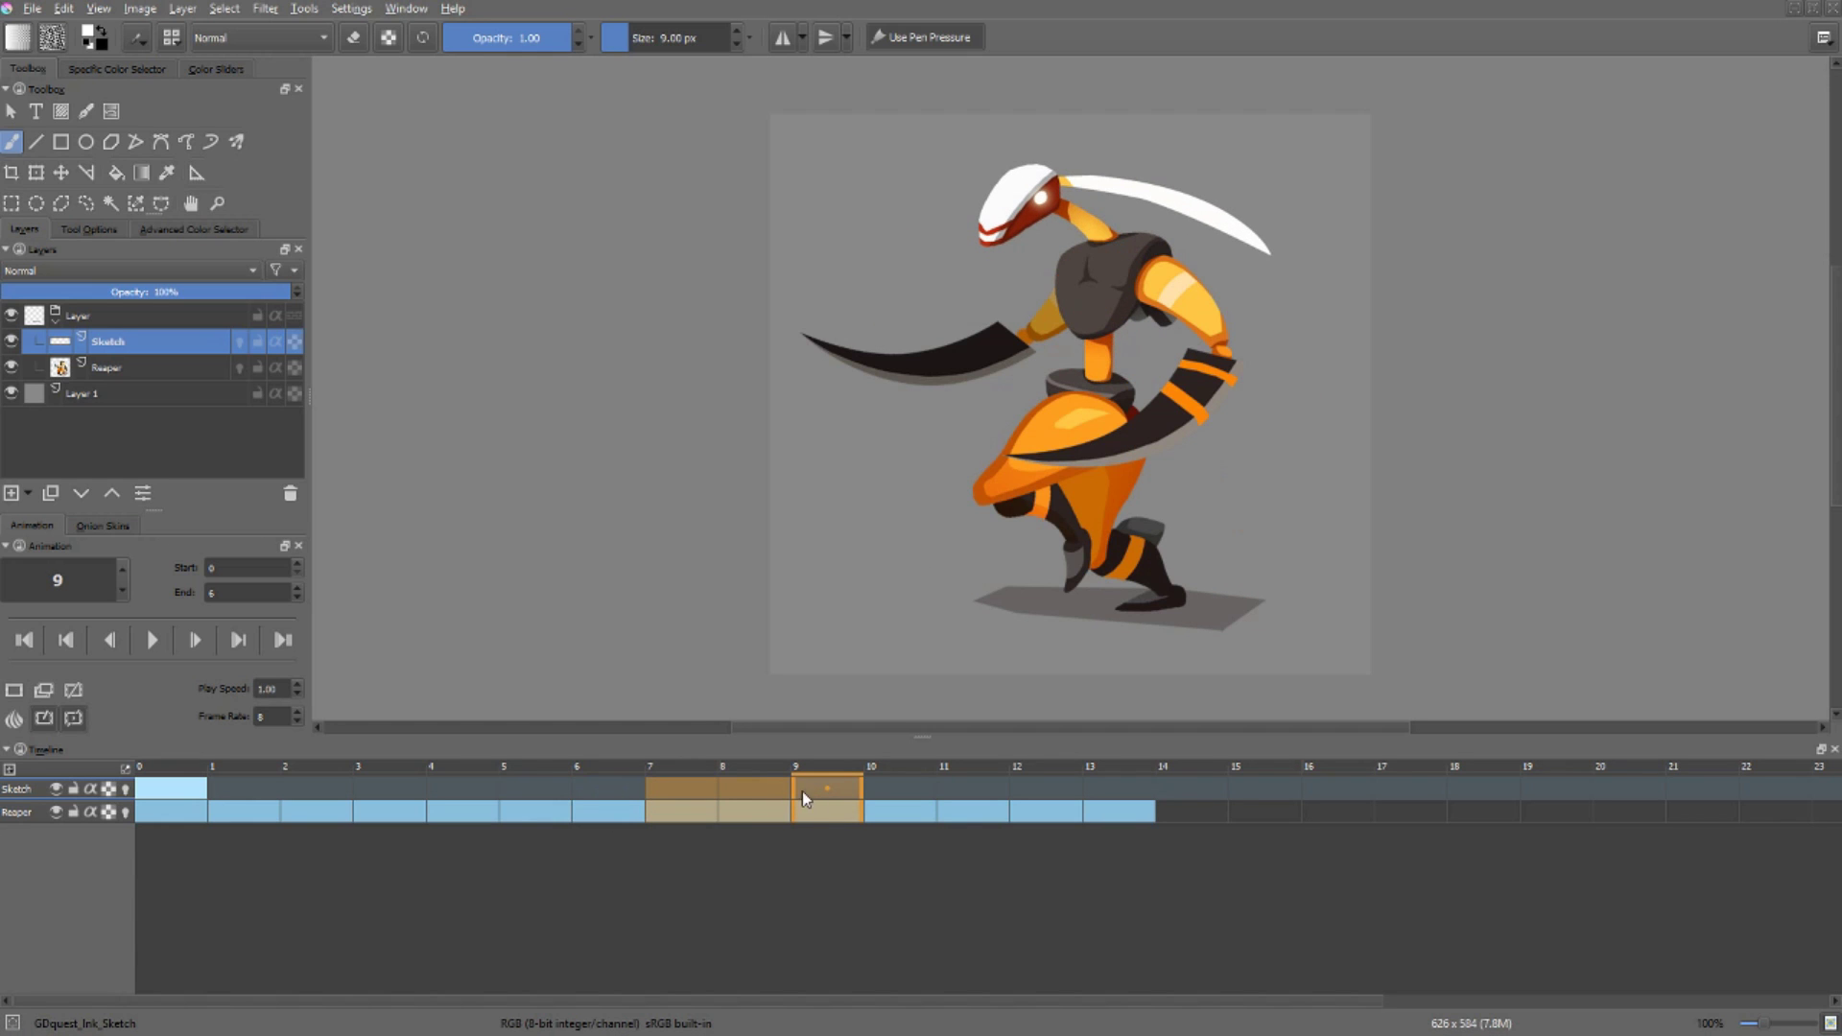
{"action": "right_click", "coordinate": [677, 773]}
{"action": "left_click", "coordinate": [726, 846]}
{"action": "key", "text": "ctrl+z"}
{"action": "right_click", "coordinate": [687, 775]}
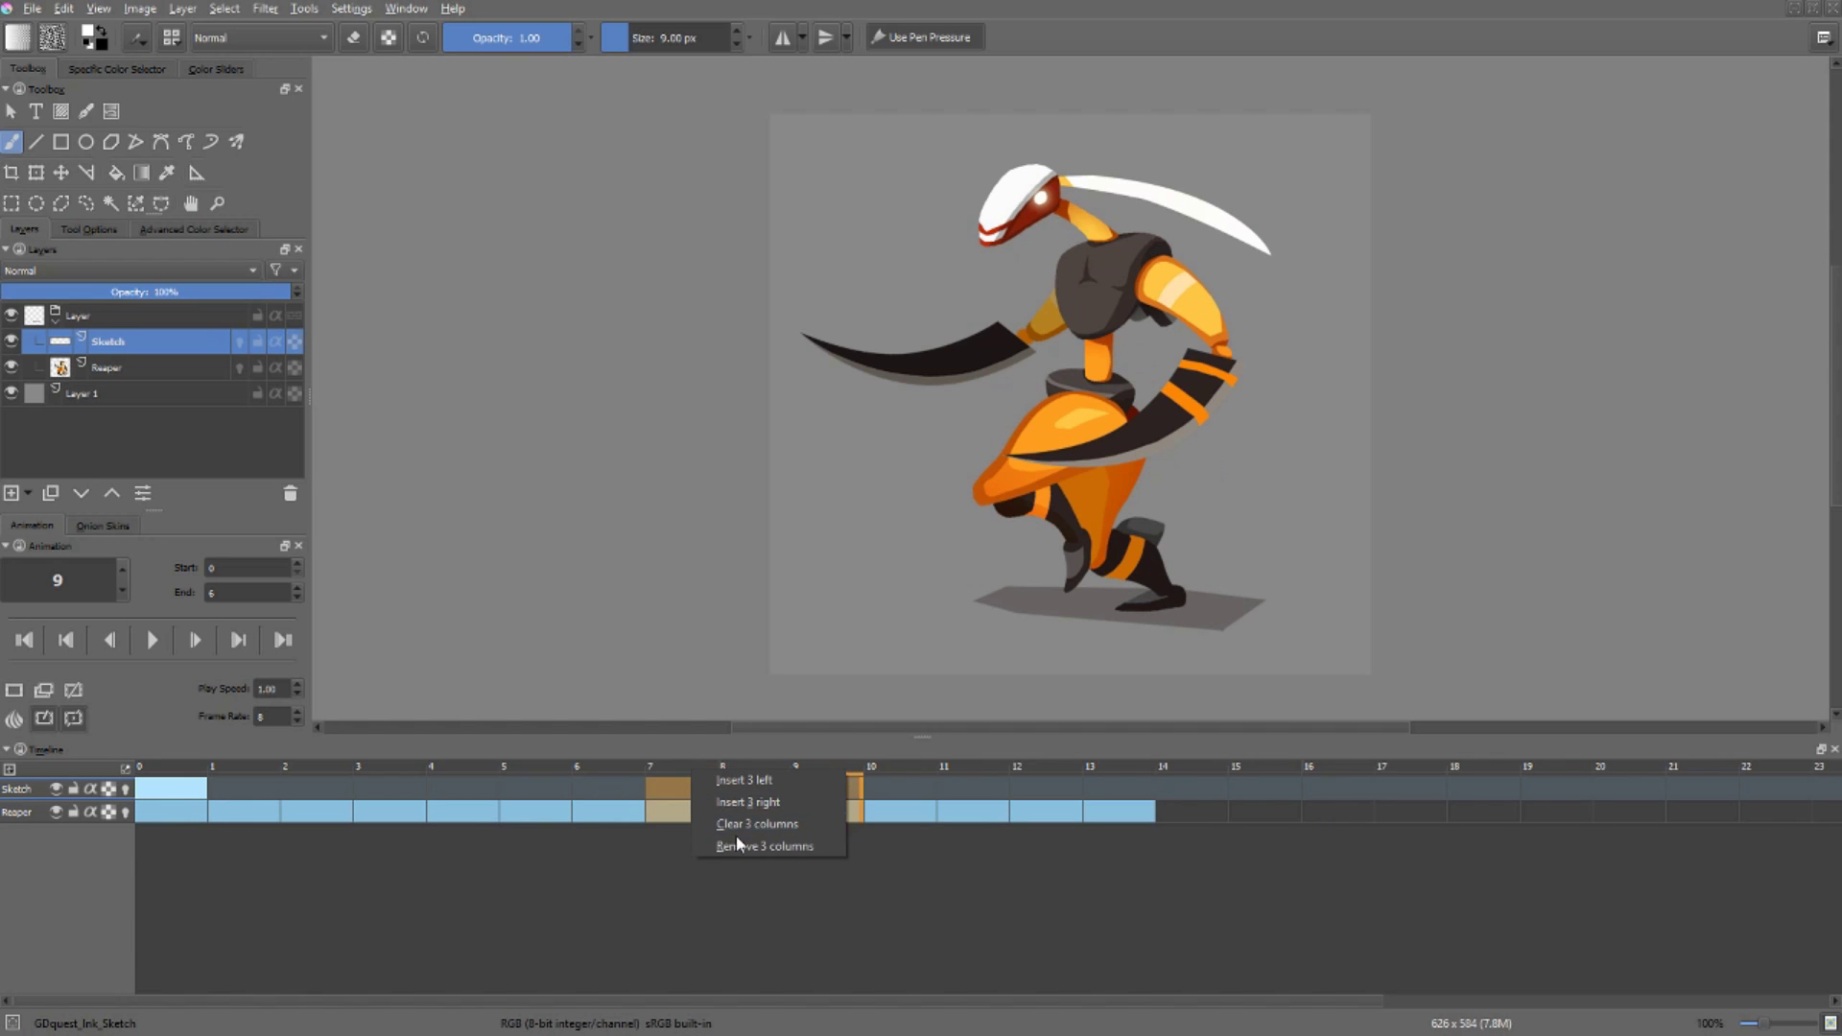
{"action": "left_click", "coordinate": [744, 779]}
{"action": "key", "text": "ctrl+z"}
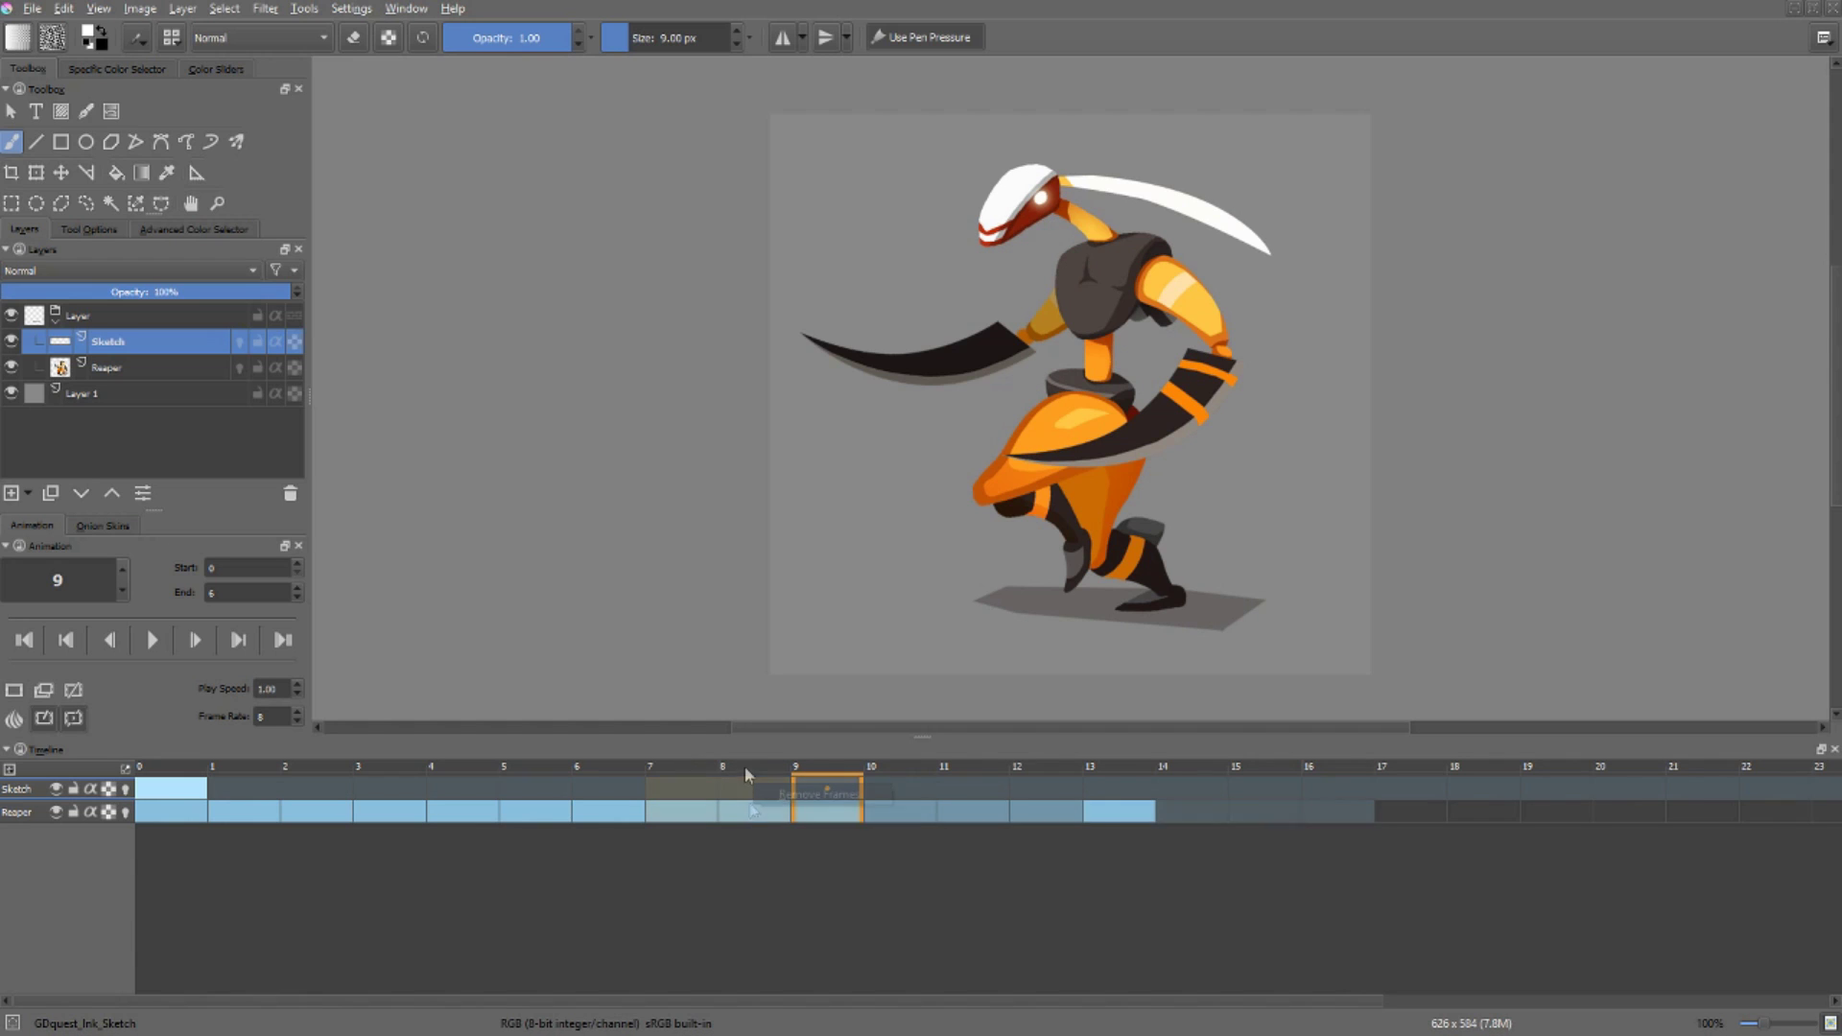
Step: Select frames 6–9 and insert four columns after the selection
{"action": "left_click", "coordinate": [614, 791], "text": "shift"}
{"action": "right_click", "coordinate": [621, 764]}
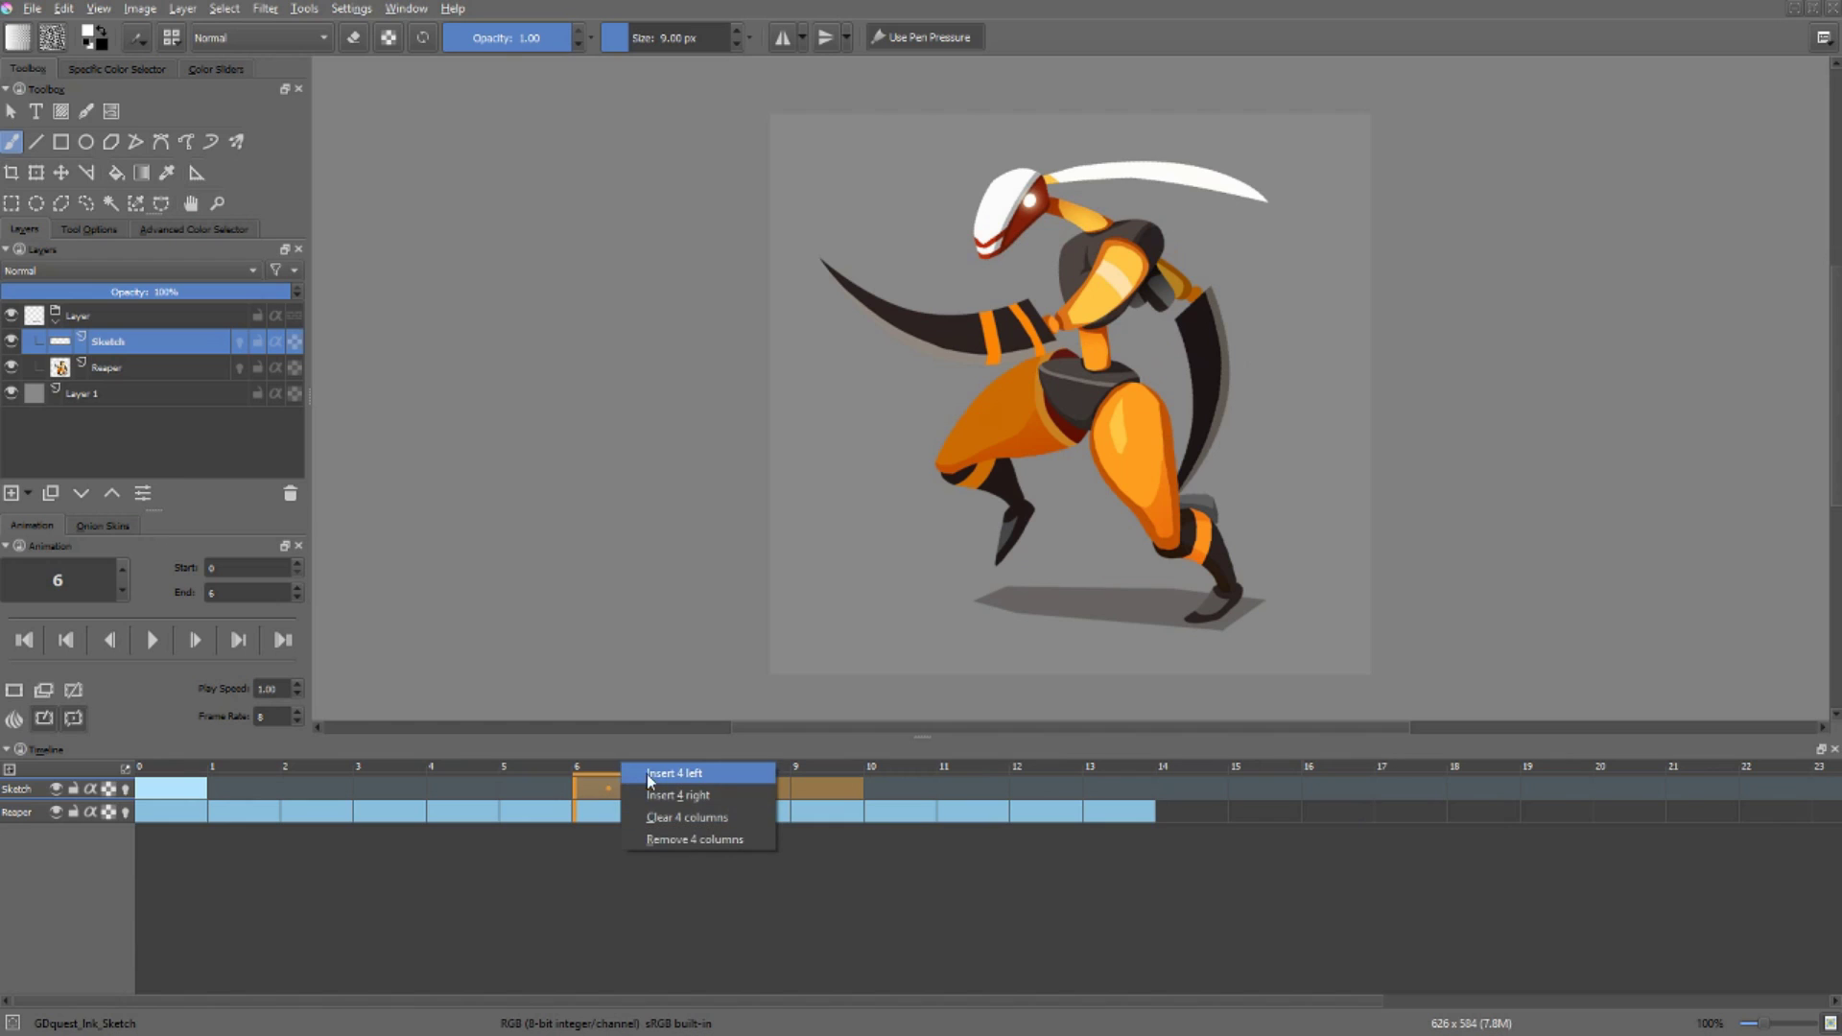
{"action": "left_click", "coordinate": [693, 796]}
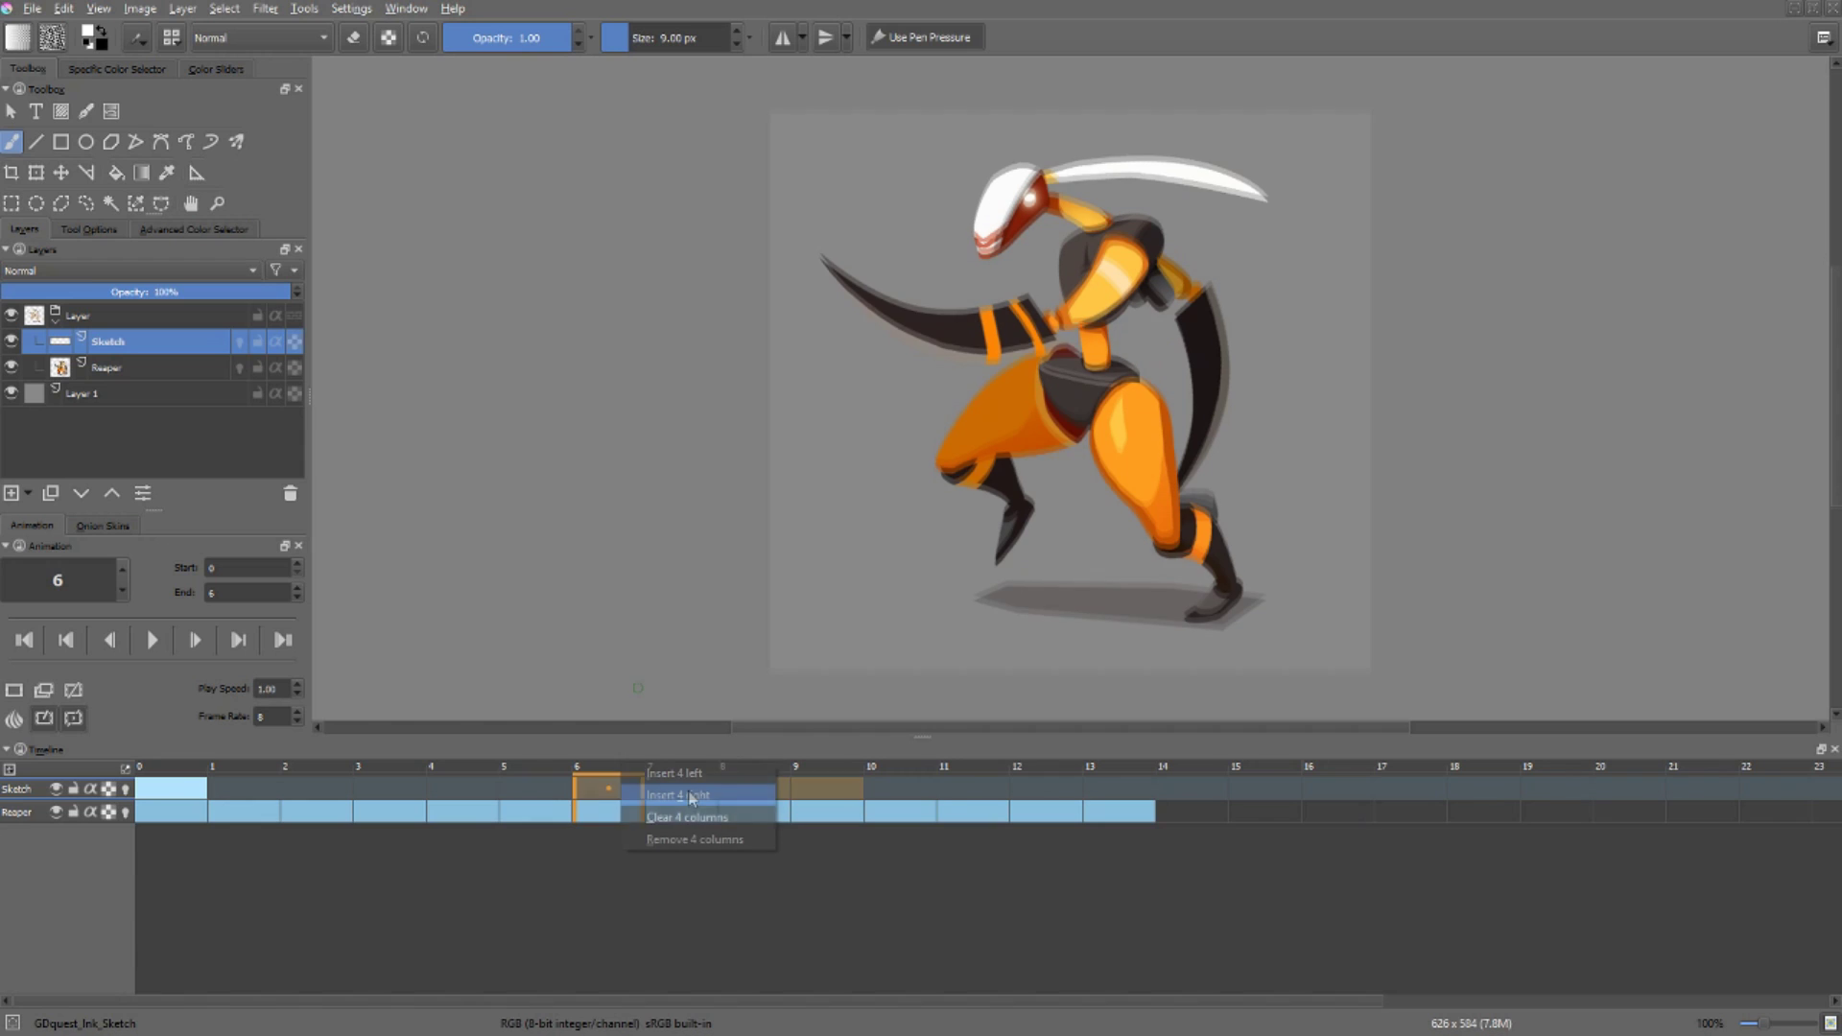
Step: Paint and undo a test squiggle on the Reaper's hip, then step to frames 7, 8 and 10
{"action": "left_click", "coordinate": [29, 813]}
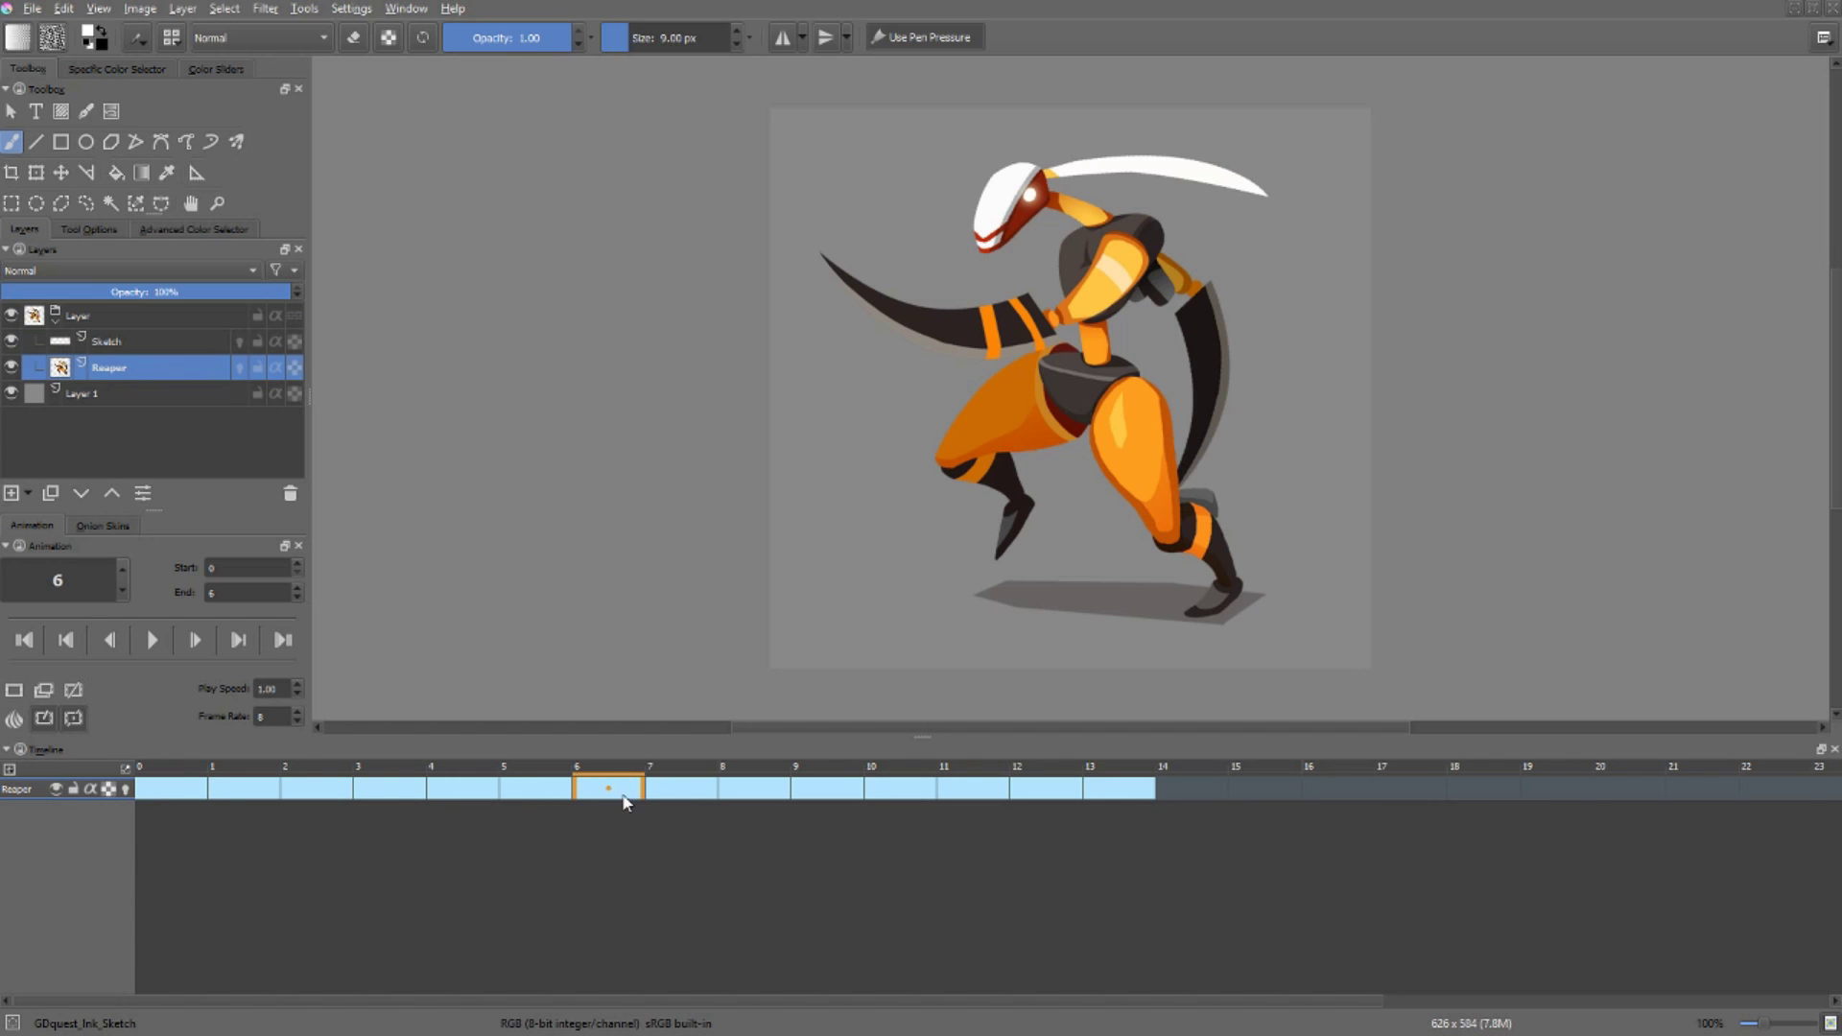
{"action": "left_click_drag", "start_coordinate": [1052, 380], "coordinate": [1133, 410]}
{"action": "key", "text": "ctrl+z"}
{"action": "left_click", "coordinate": [681, 789]}
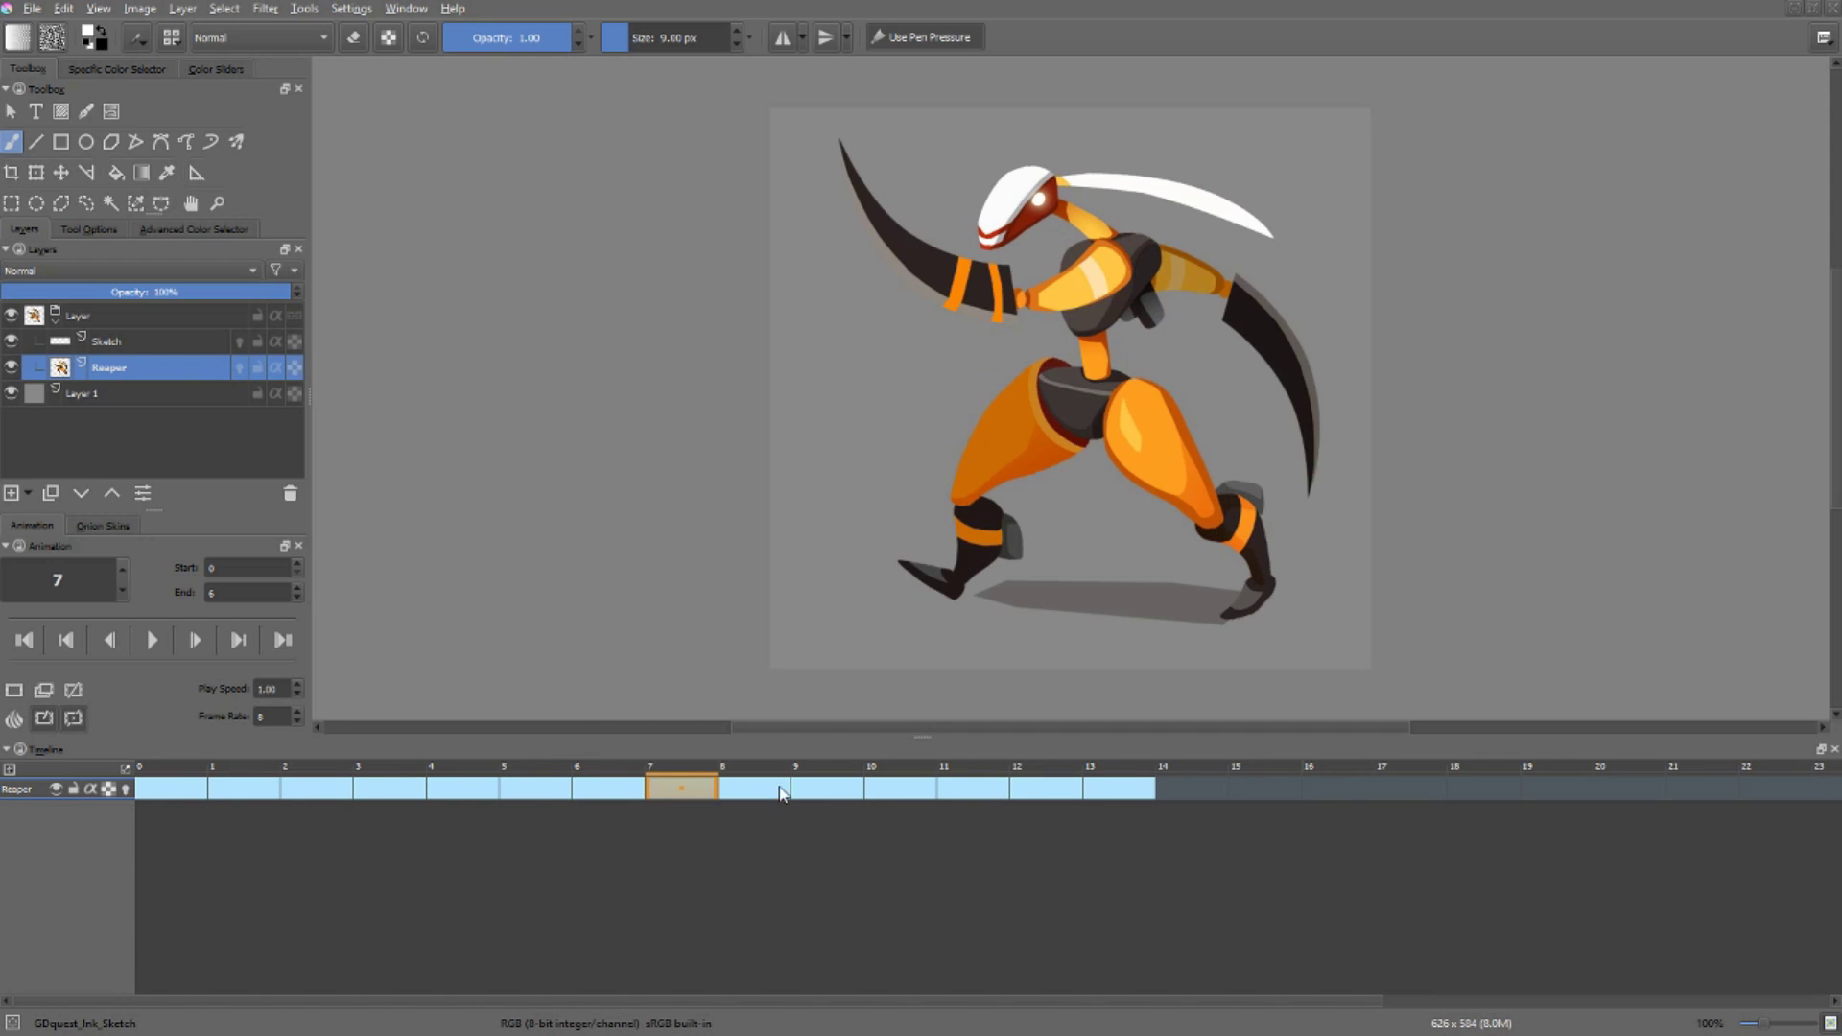
{"action": "left_click", "coordinate": [782, 793]}
{"action": "left_click", "coordinate": [875, 793]}
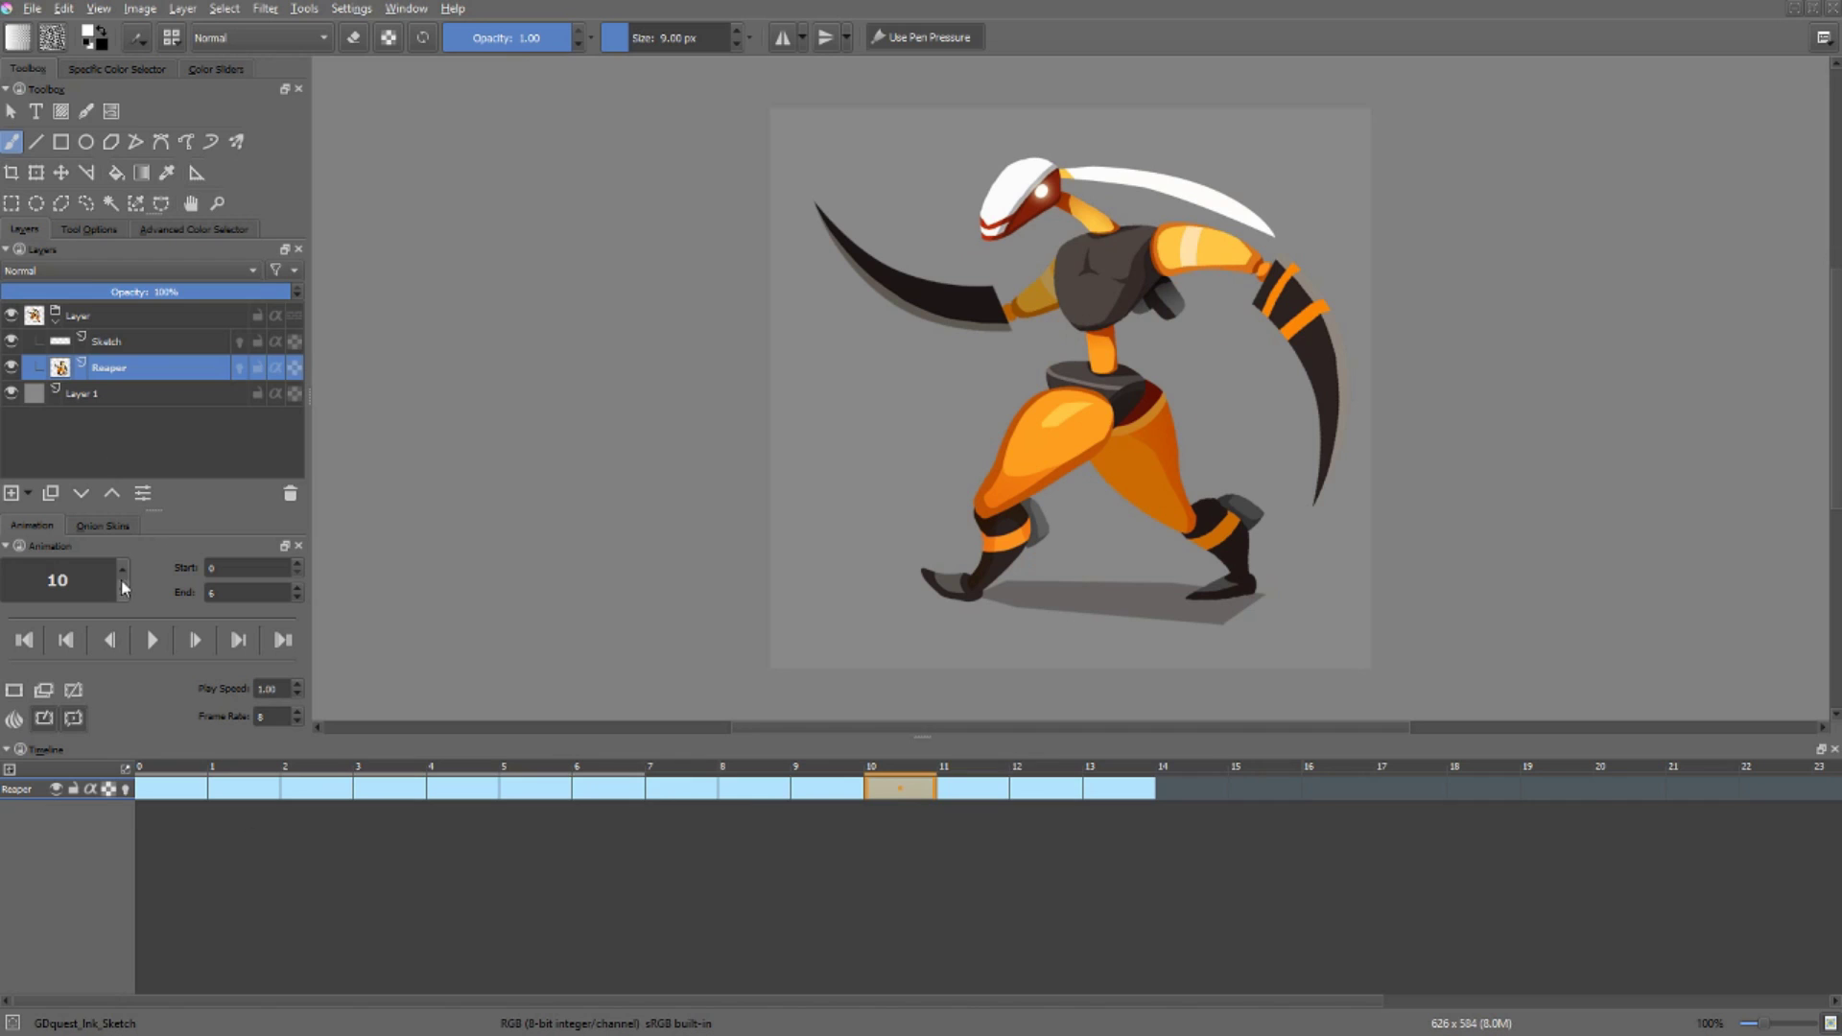
Step: Enable Show in Timeline on the Sketch layer to pin its track
{"action": "left_click", "coordinate": [117, 344]}
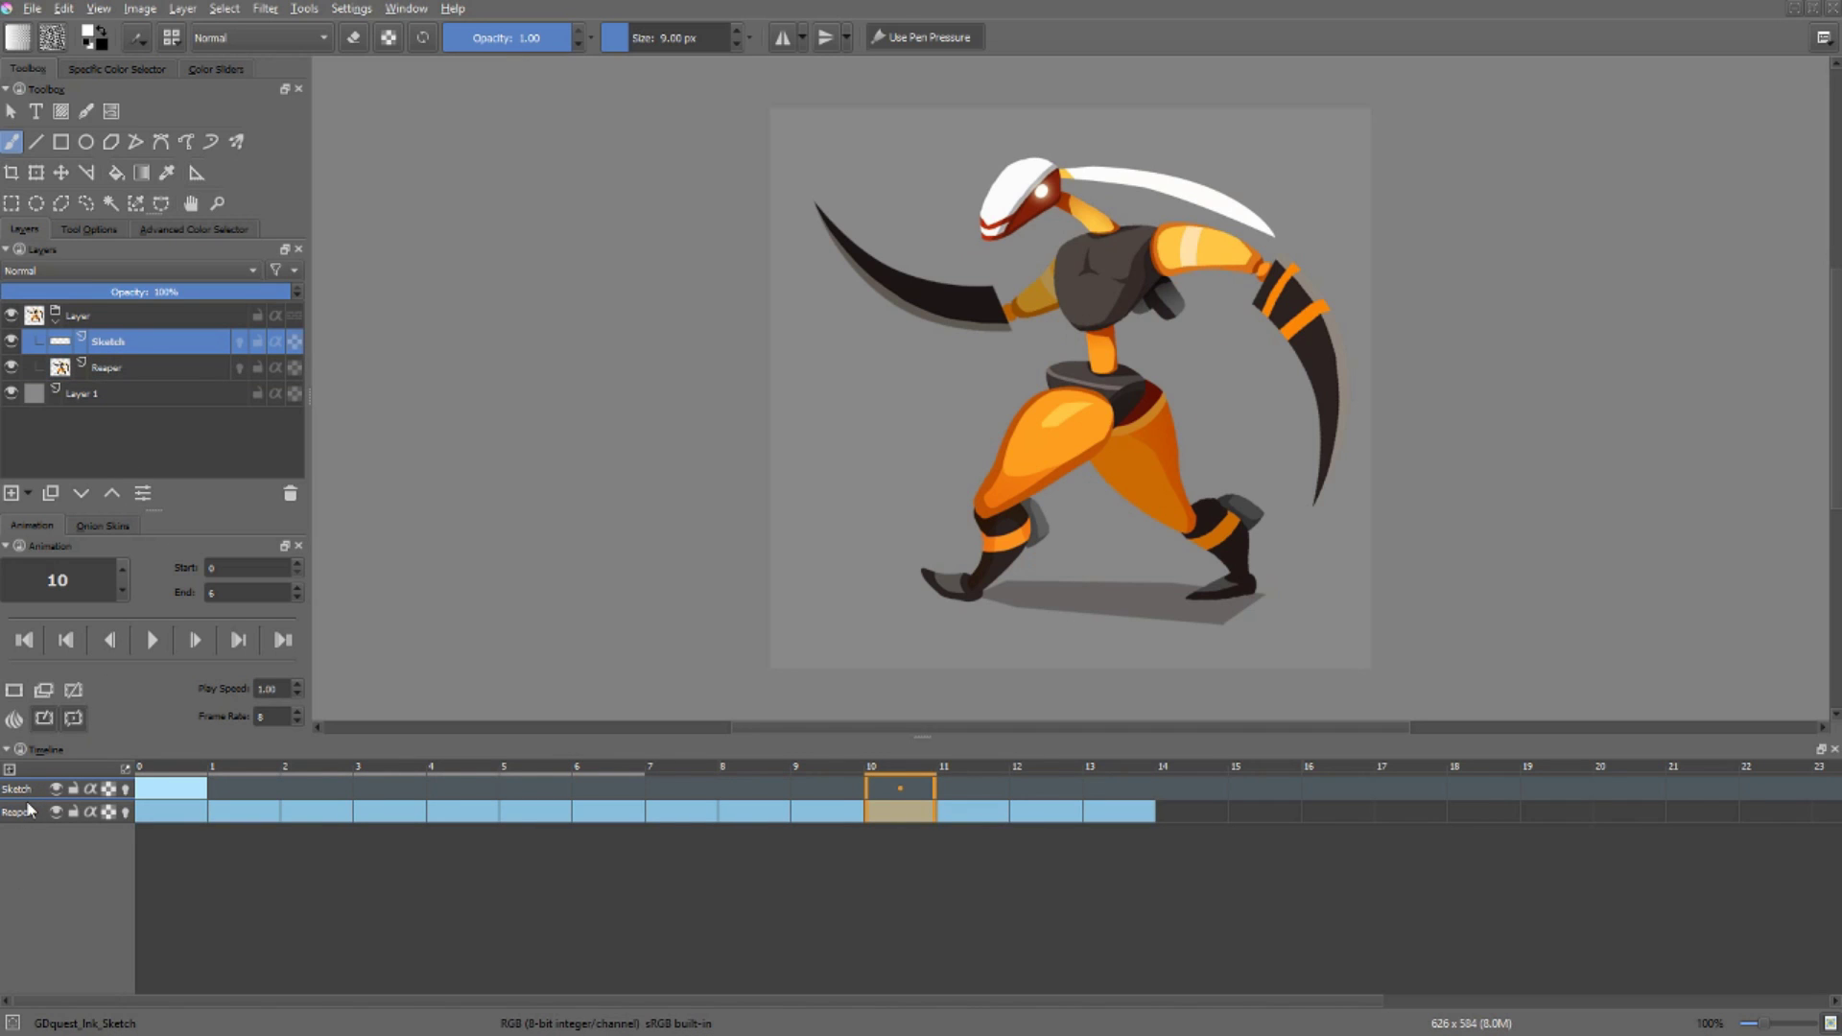
{"action": "right_click", "coordinate": [122, 341]}
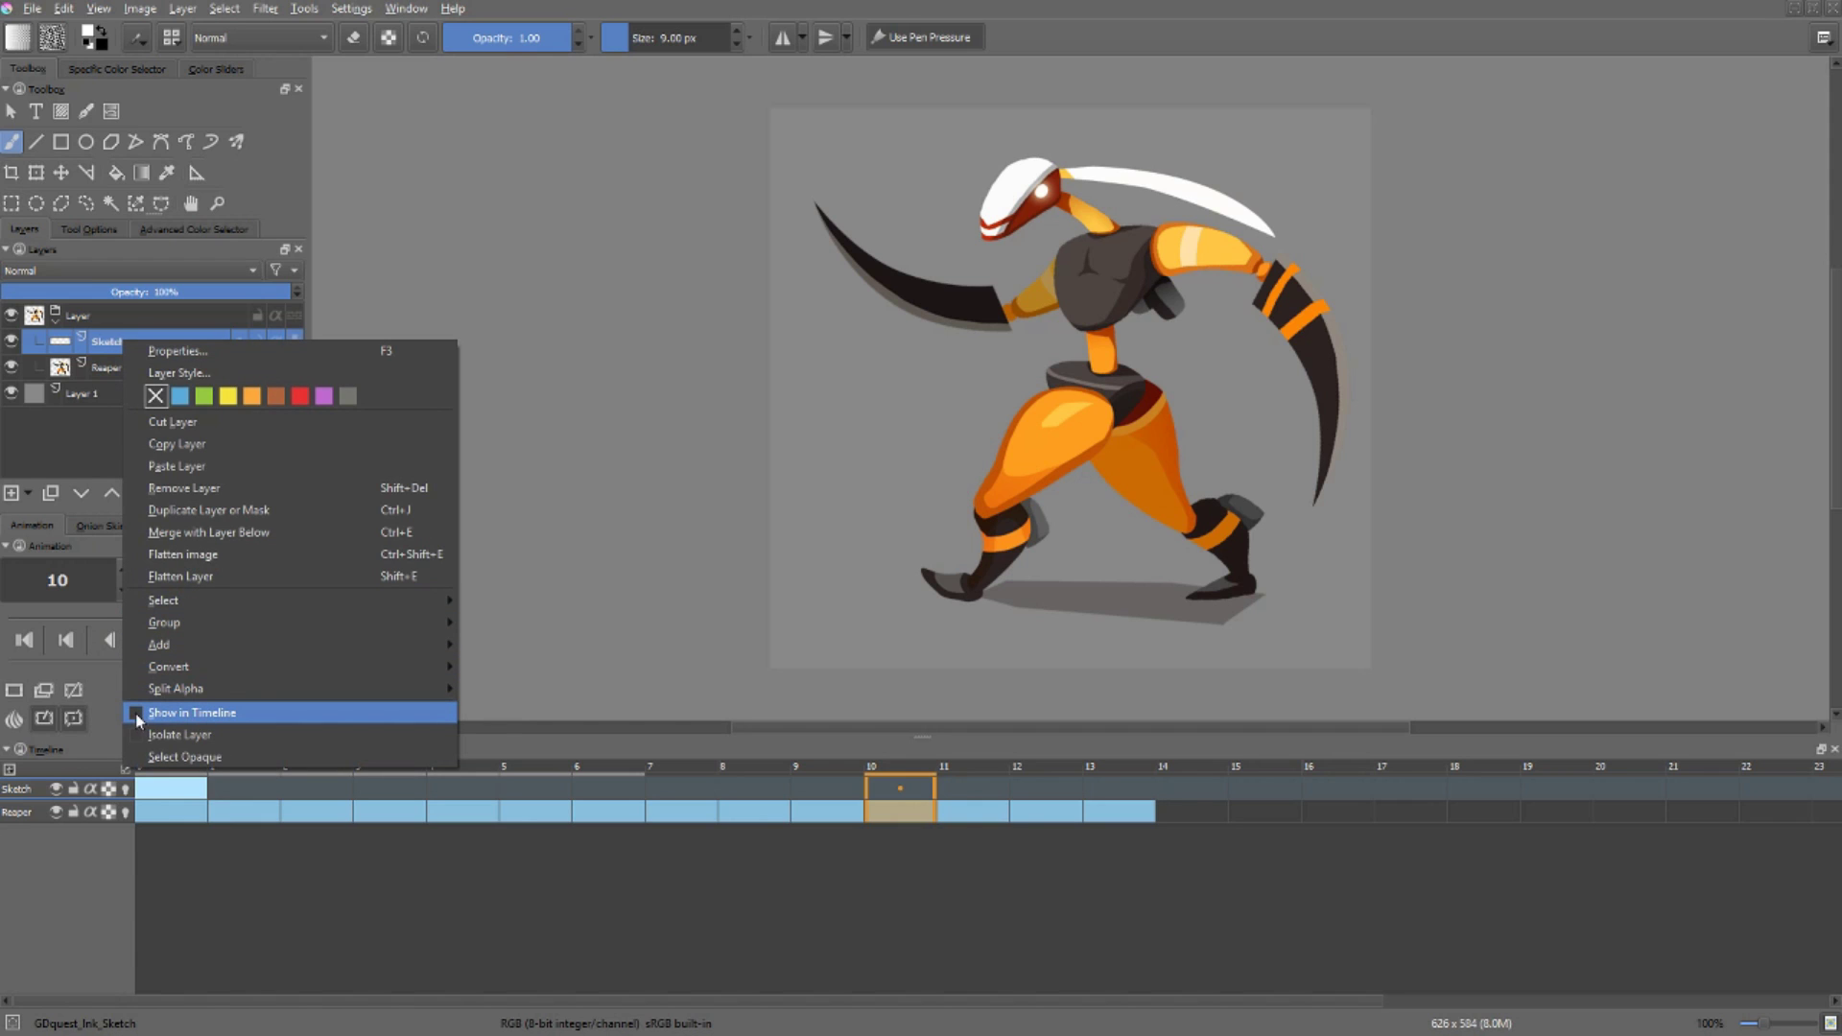
{"action": "left_click", "coordinate": [205, 714]}
Step: Switch between the Reaper, Sketch and Layer 1 layers, then reselect Reaper
{"action": "left_click", "coordinate": [31, 813]}
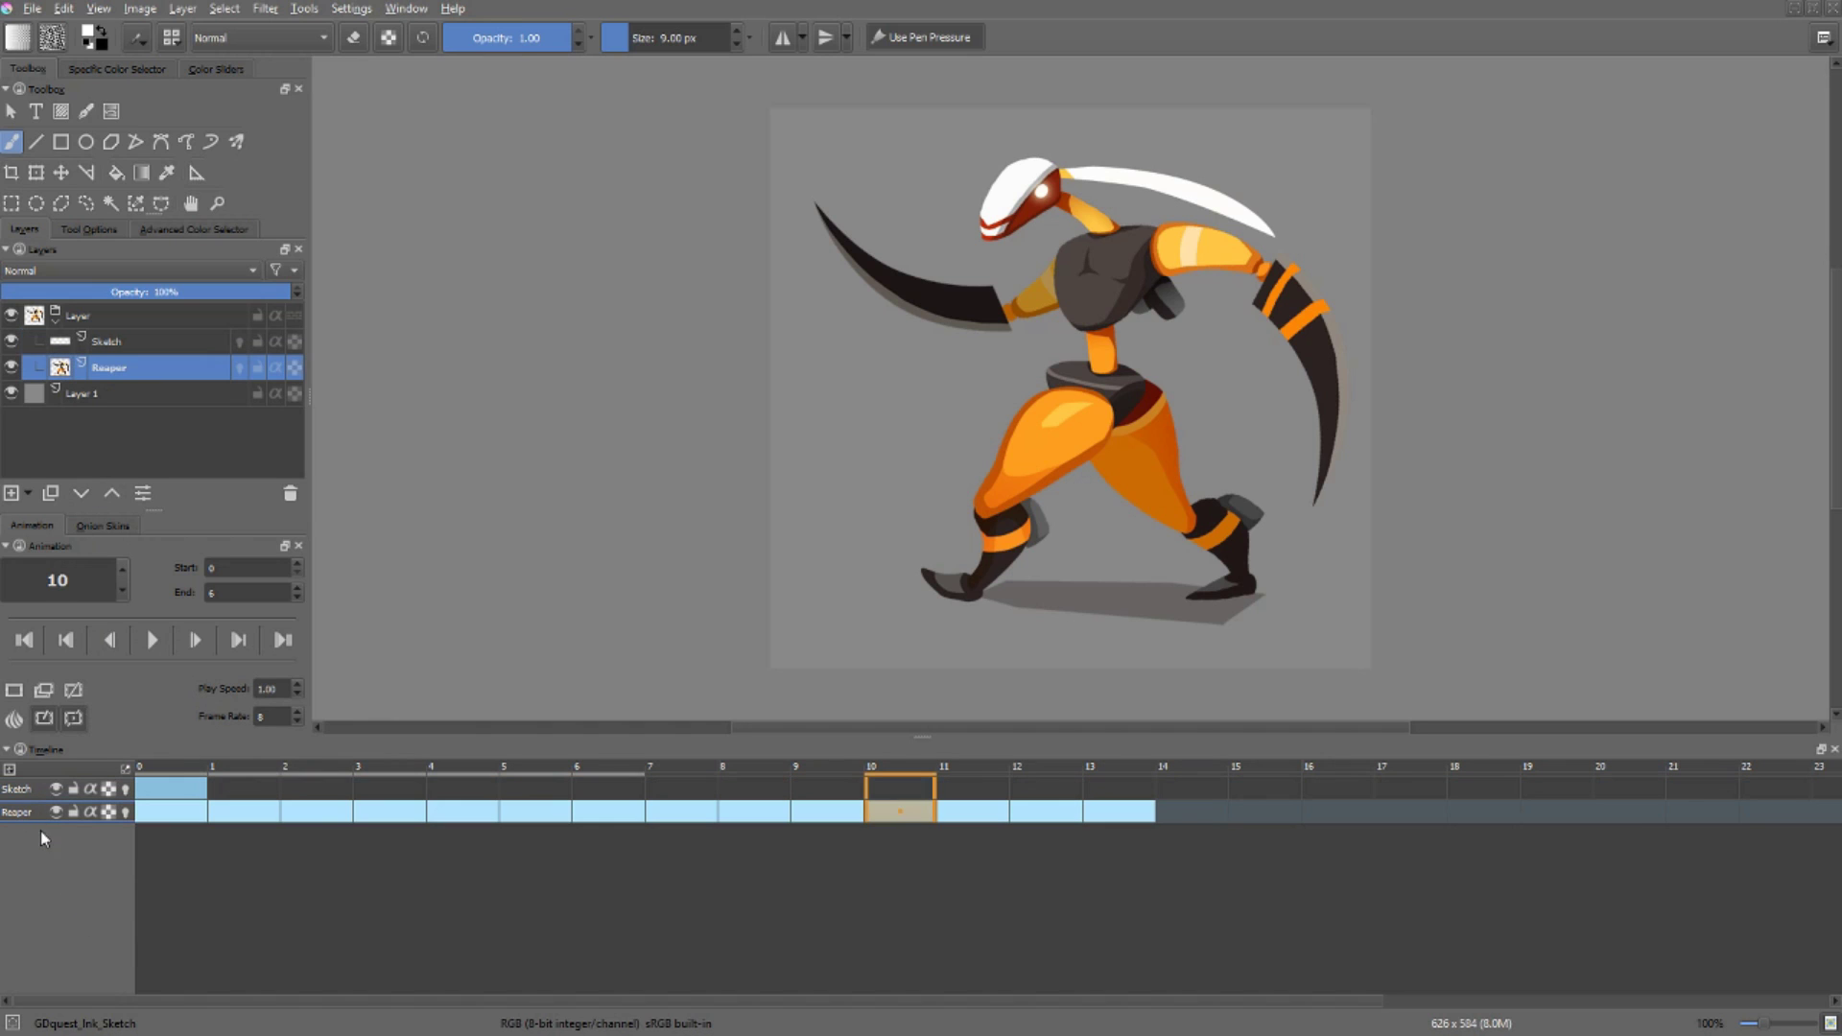
{"action": "left_click", "coordinate": [27, 792]}
{"action": "left_click", "coordinate": [26, 813]}
{"action": "left_click", "coordinate": [109, 394]}
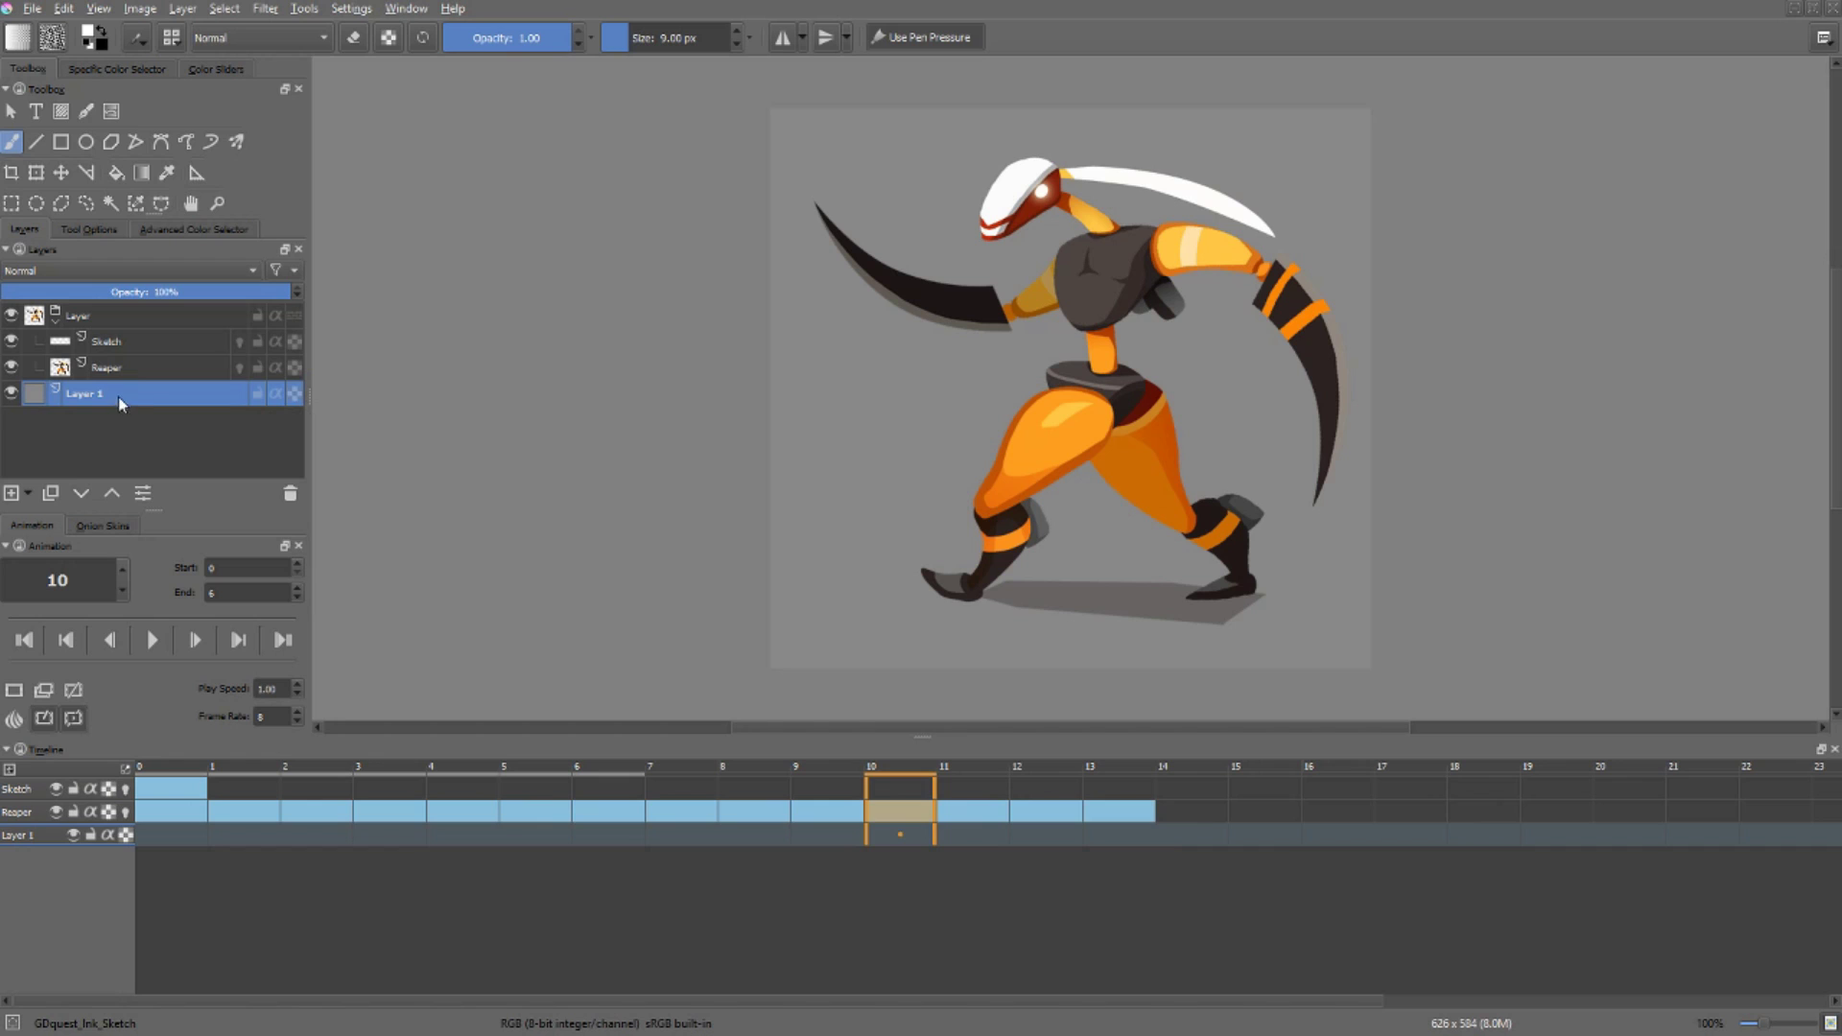
{"action": "left_click", "coordinate": [25, 812]}
{"action": "right_click", "coordinate": [23, 813]}
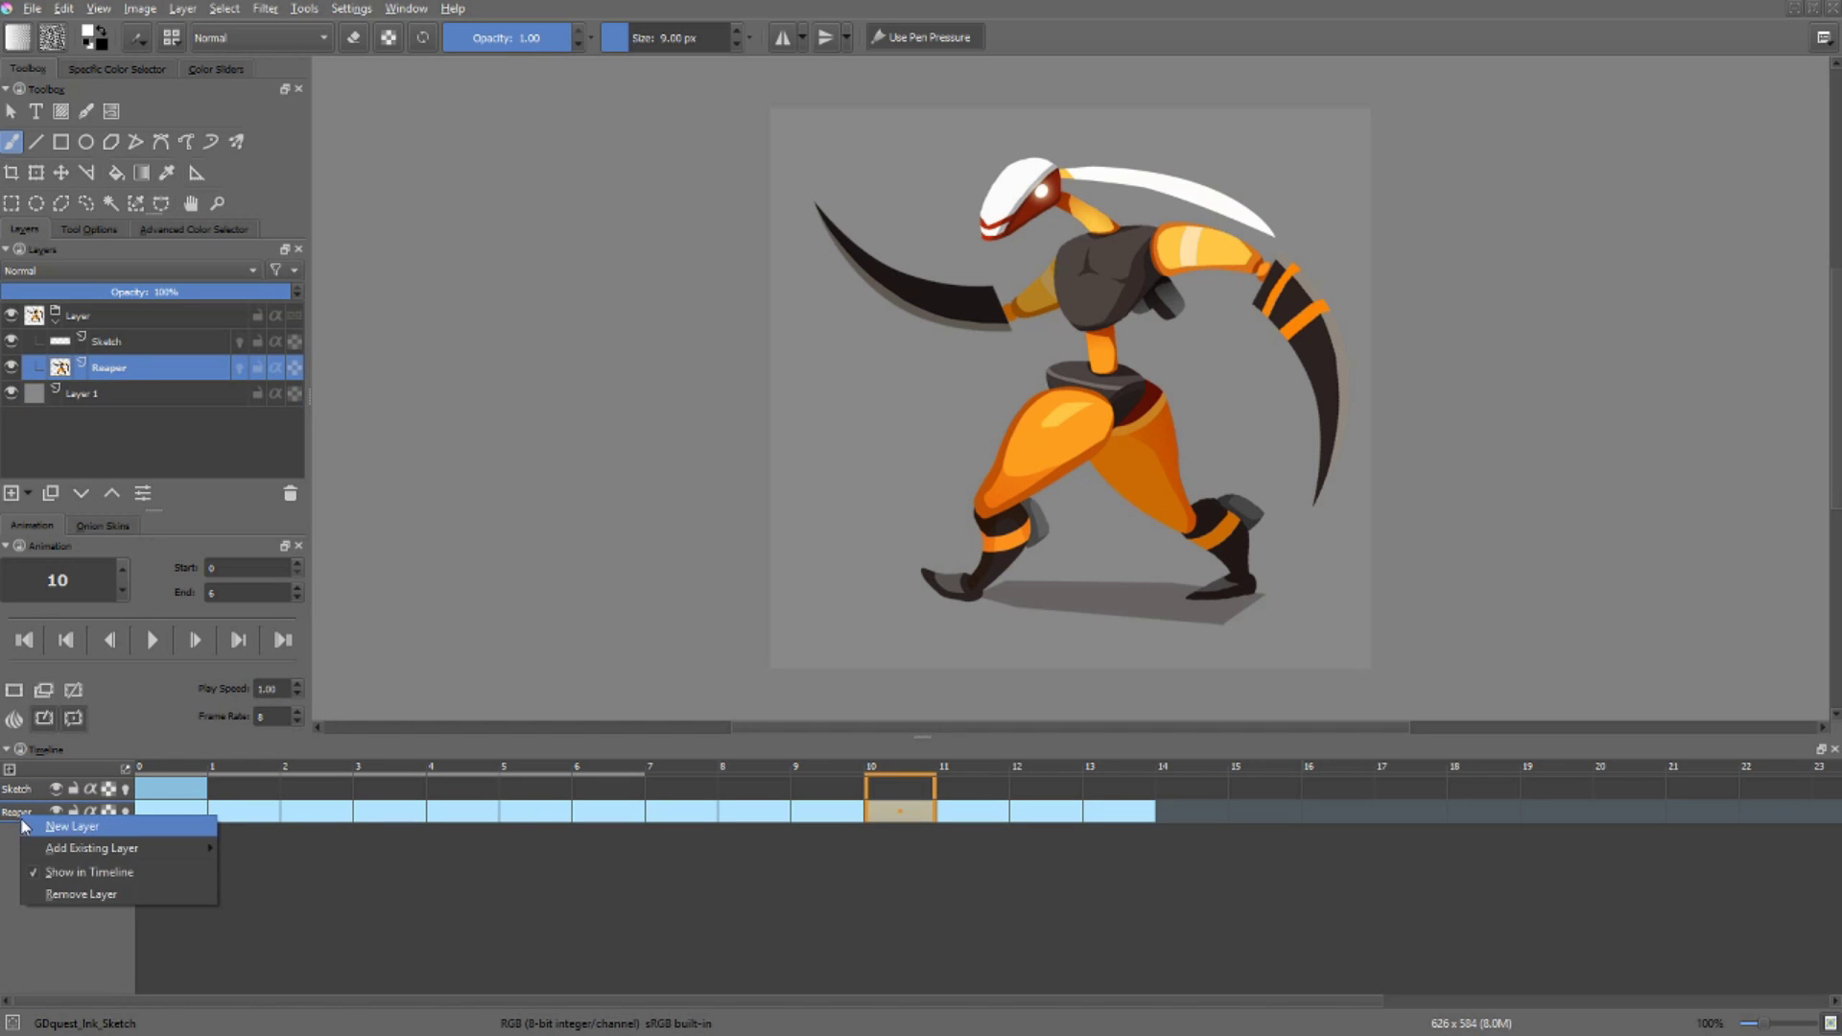
{"action": "left_click", "coordinate": [42, 946]}
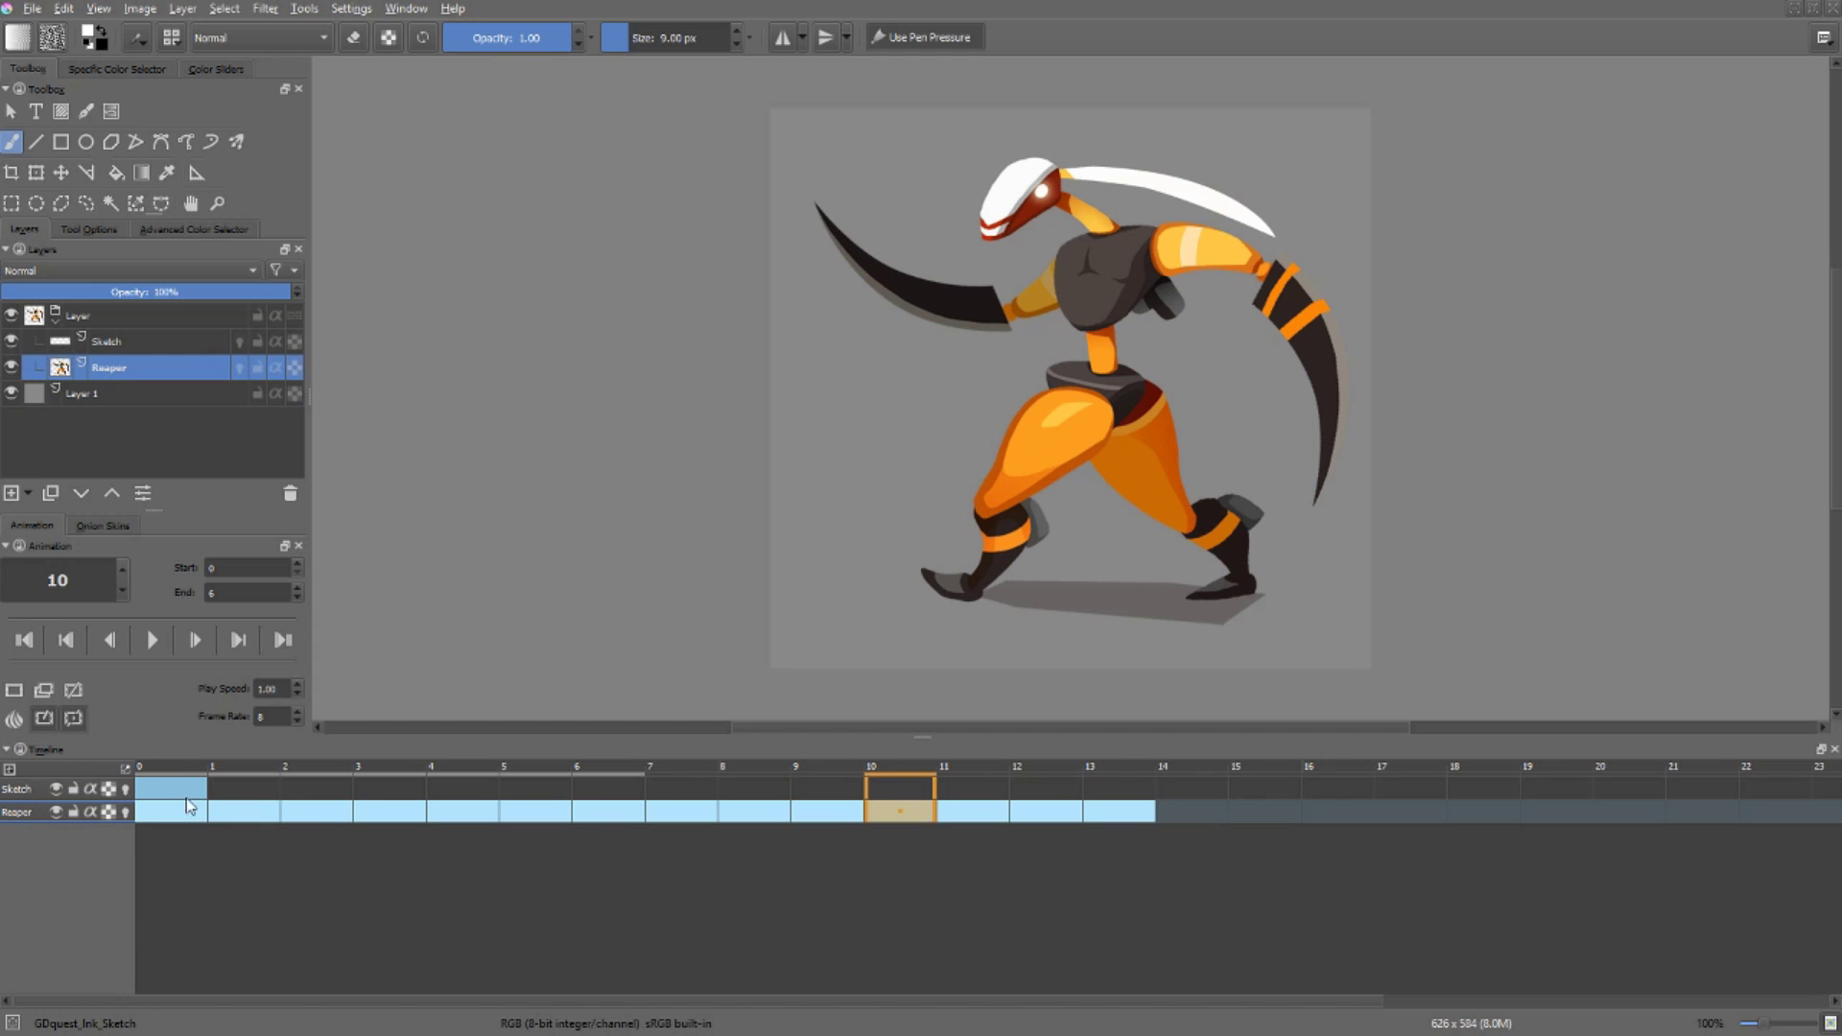
Step: Scrub frames 0 to 4, then select Reaper frames 4, 8 and 10
{"action": "left_click_drag", "start_coordinate": [187, 772], "coordinate": [524, 777]}
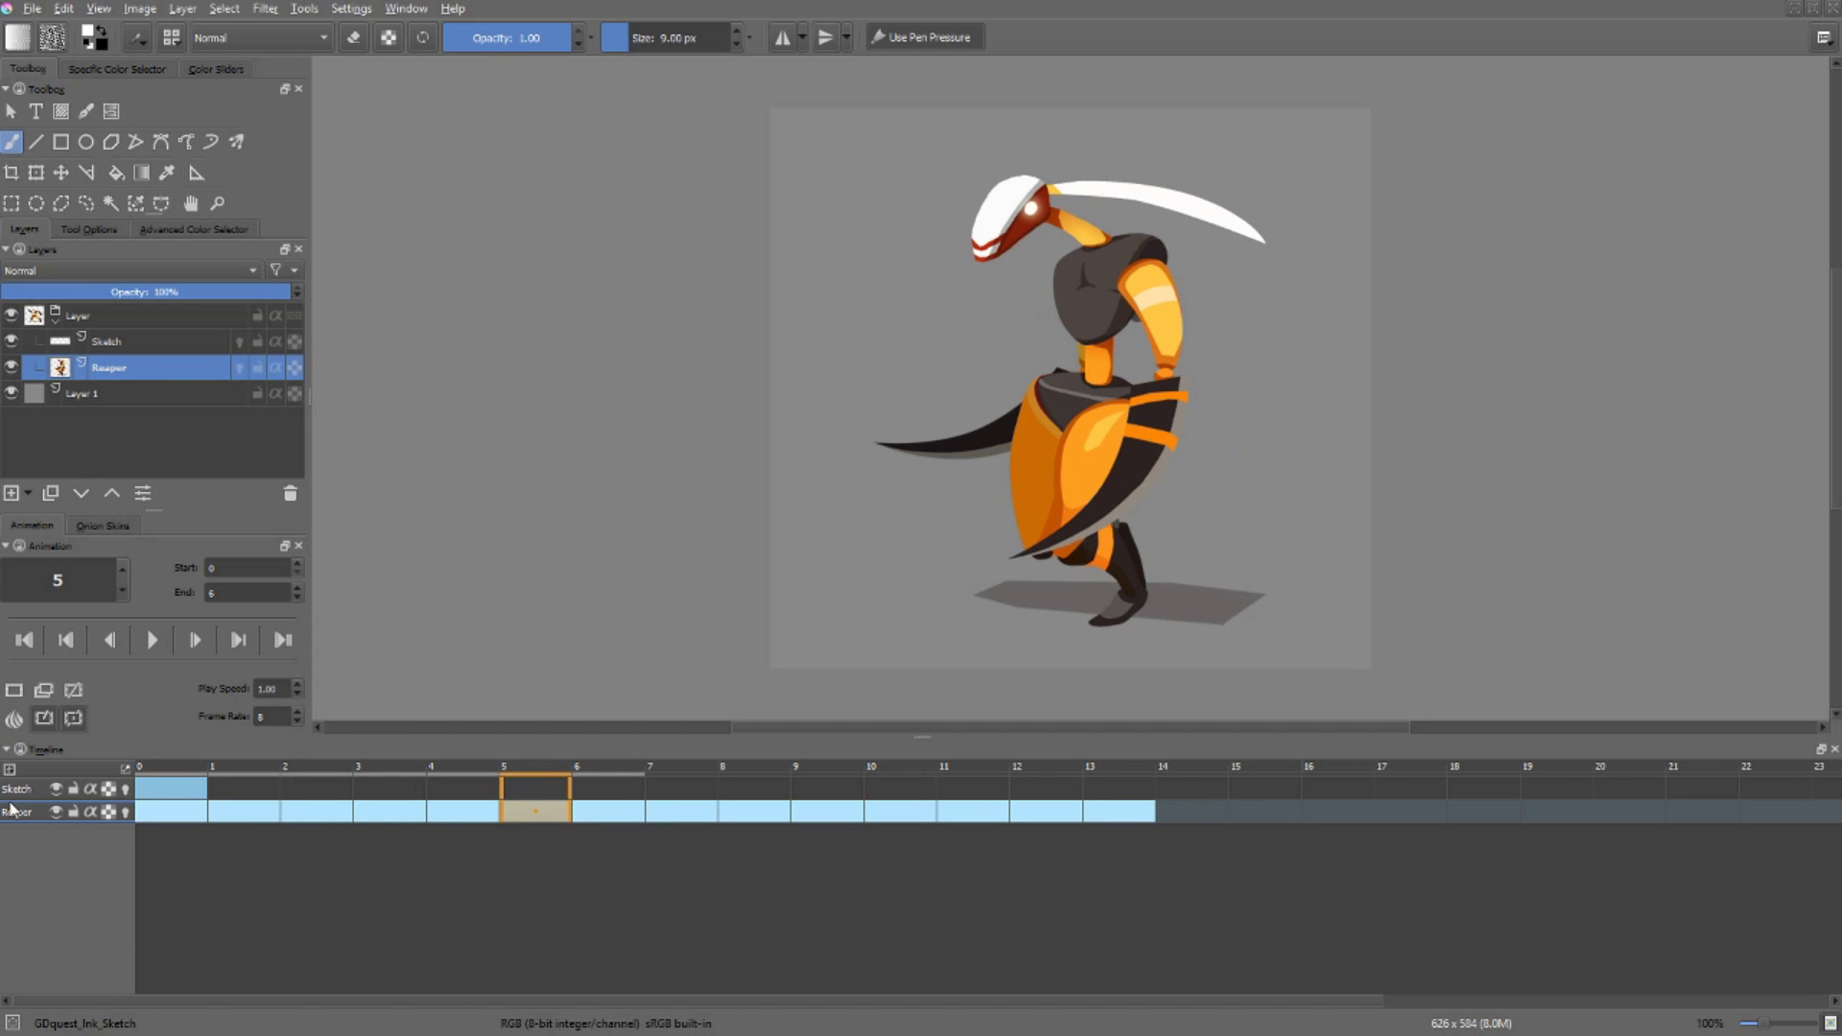
{"action": "left_click", "coordinate": [440, 812]}
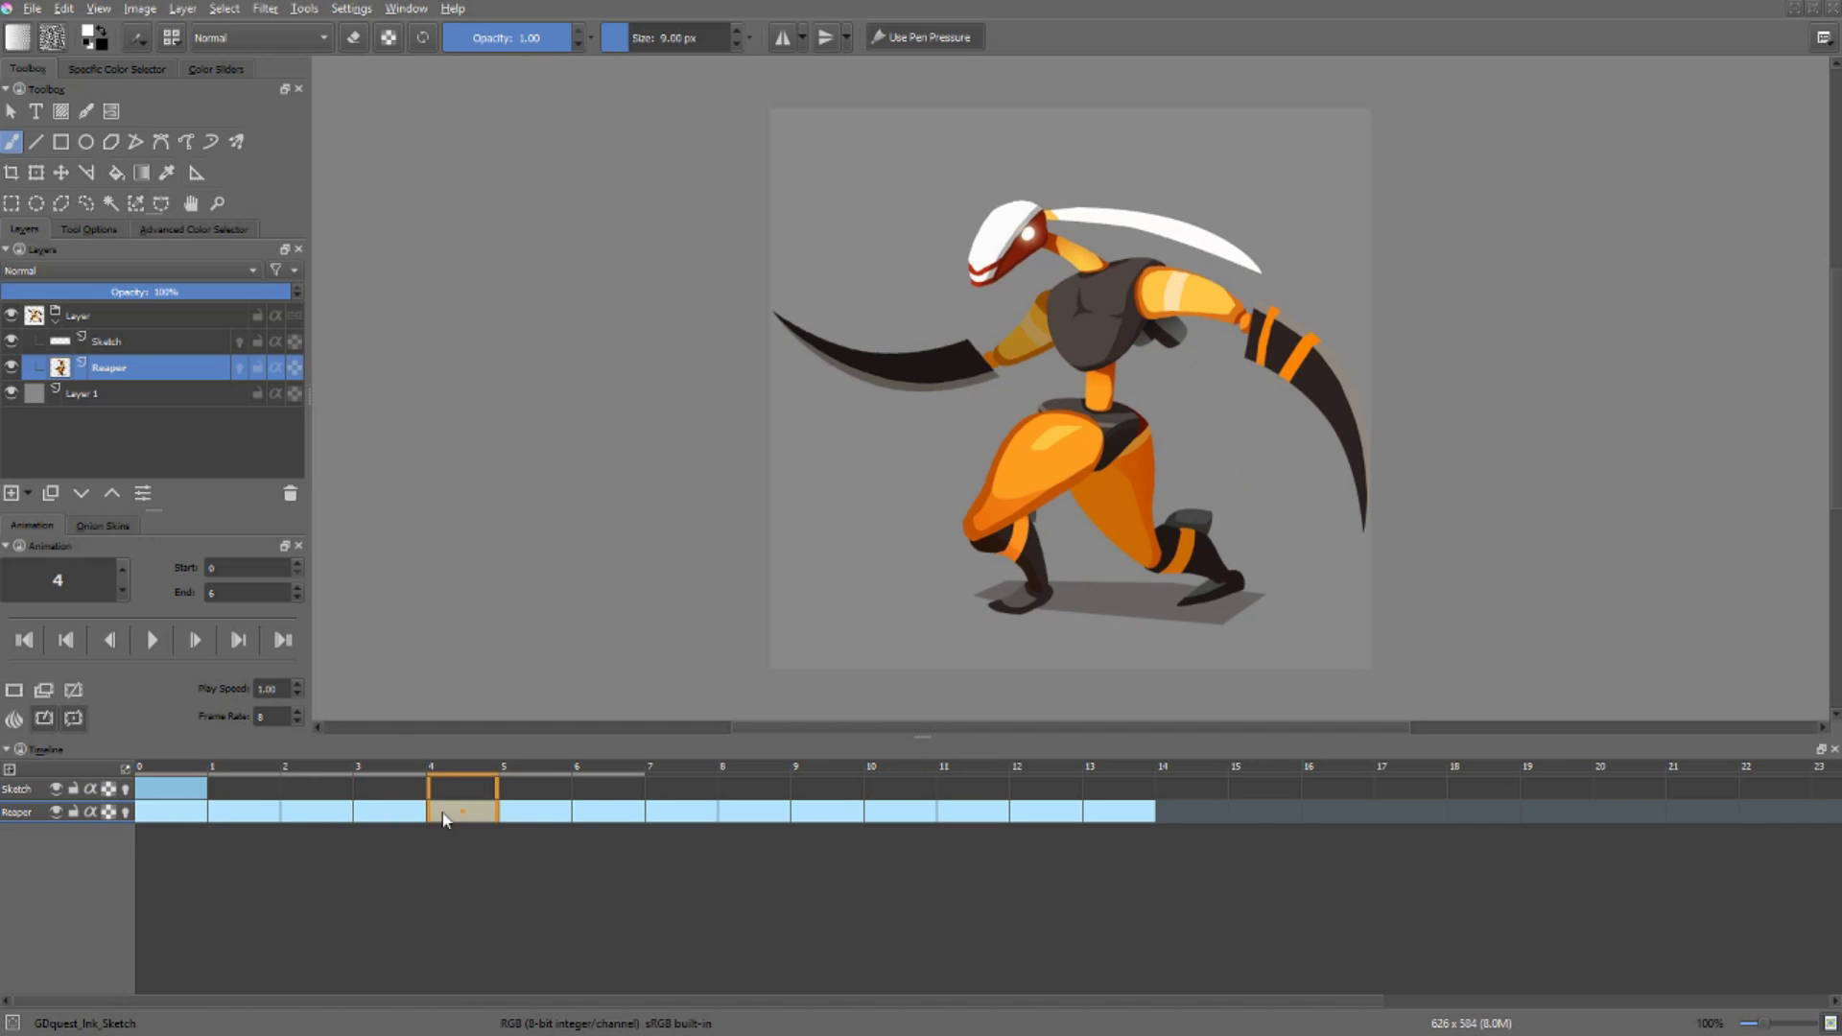
{"action": "left_click", "coordinate": [775, 816]}
{"action": "left_click", "coordinate": [880, 814]}
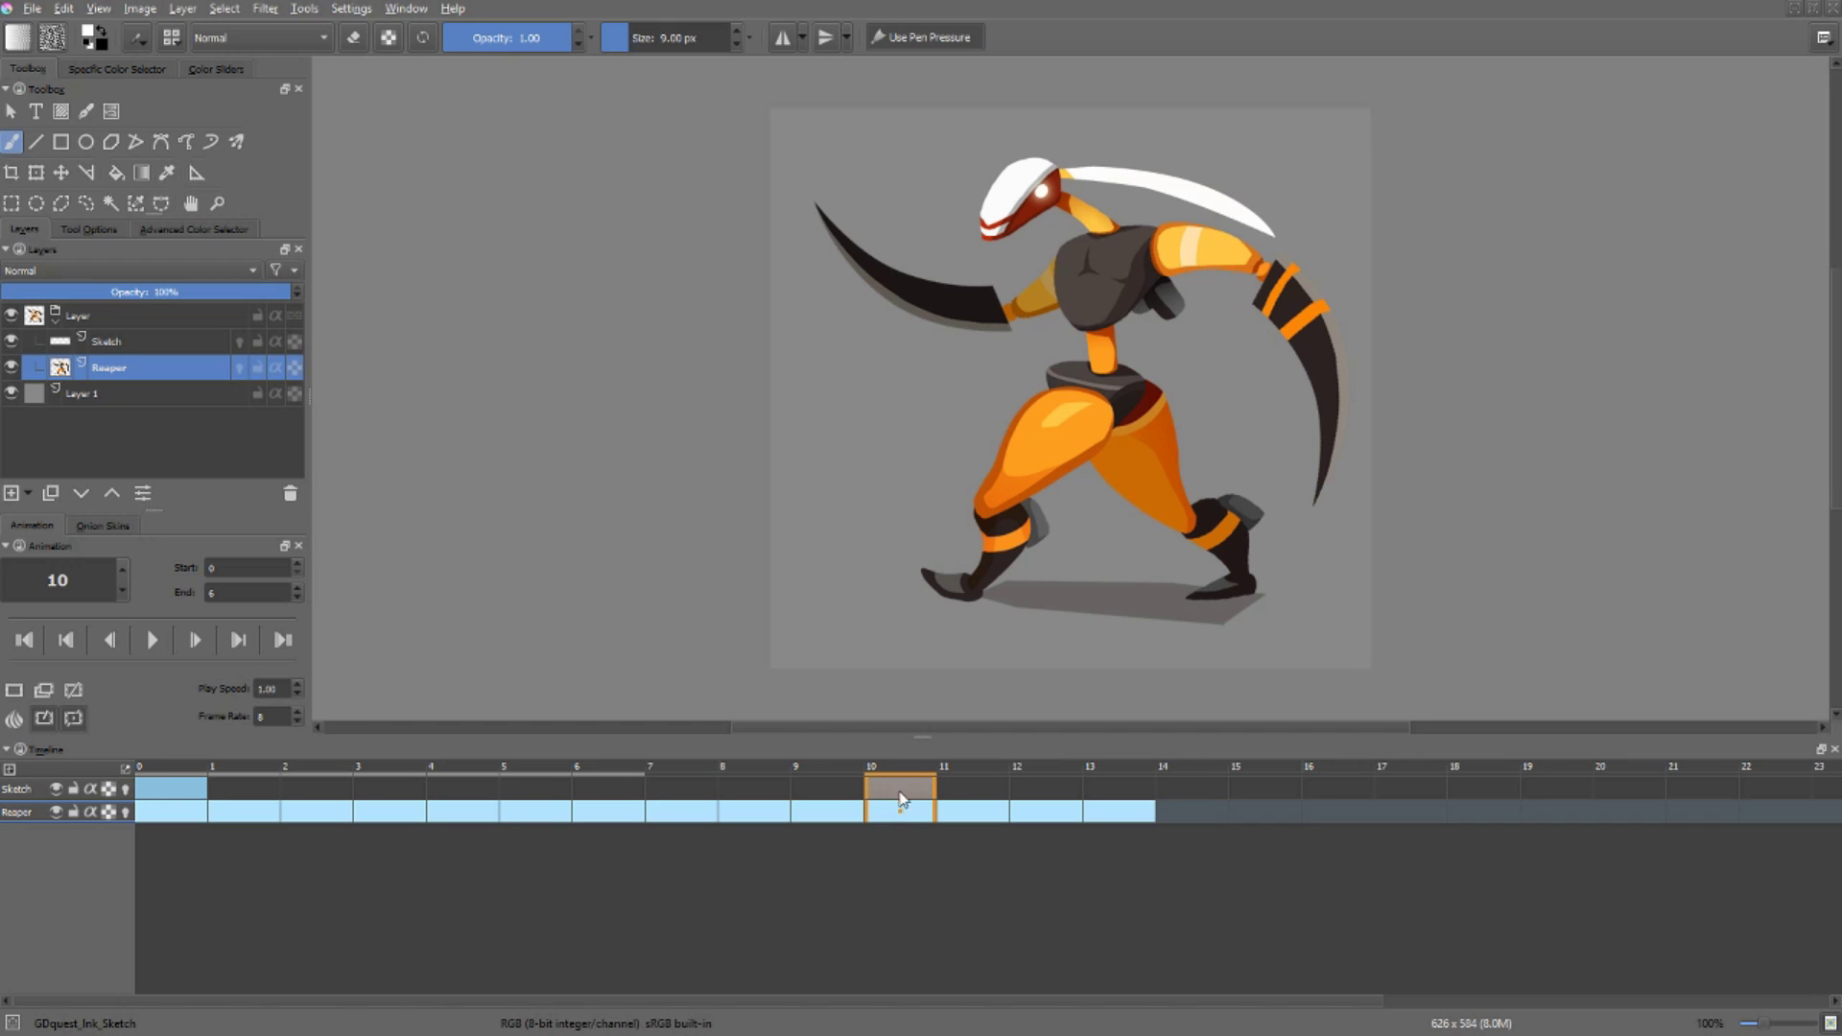
Step: Activate the Sketch layer, switch back to Reaper, then go to frame 2 on the Sketch track
{"action": "left_click", "coordinate": [12, 789]}
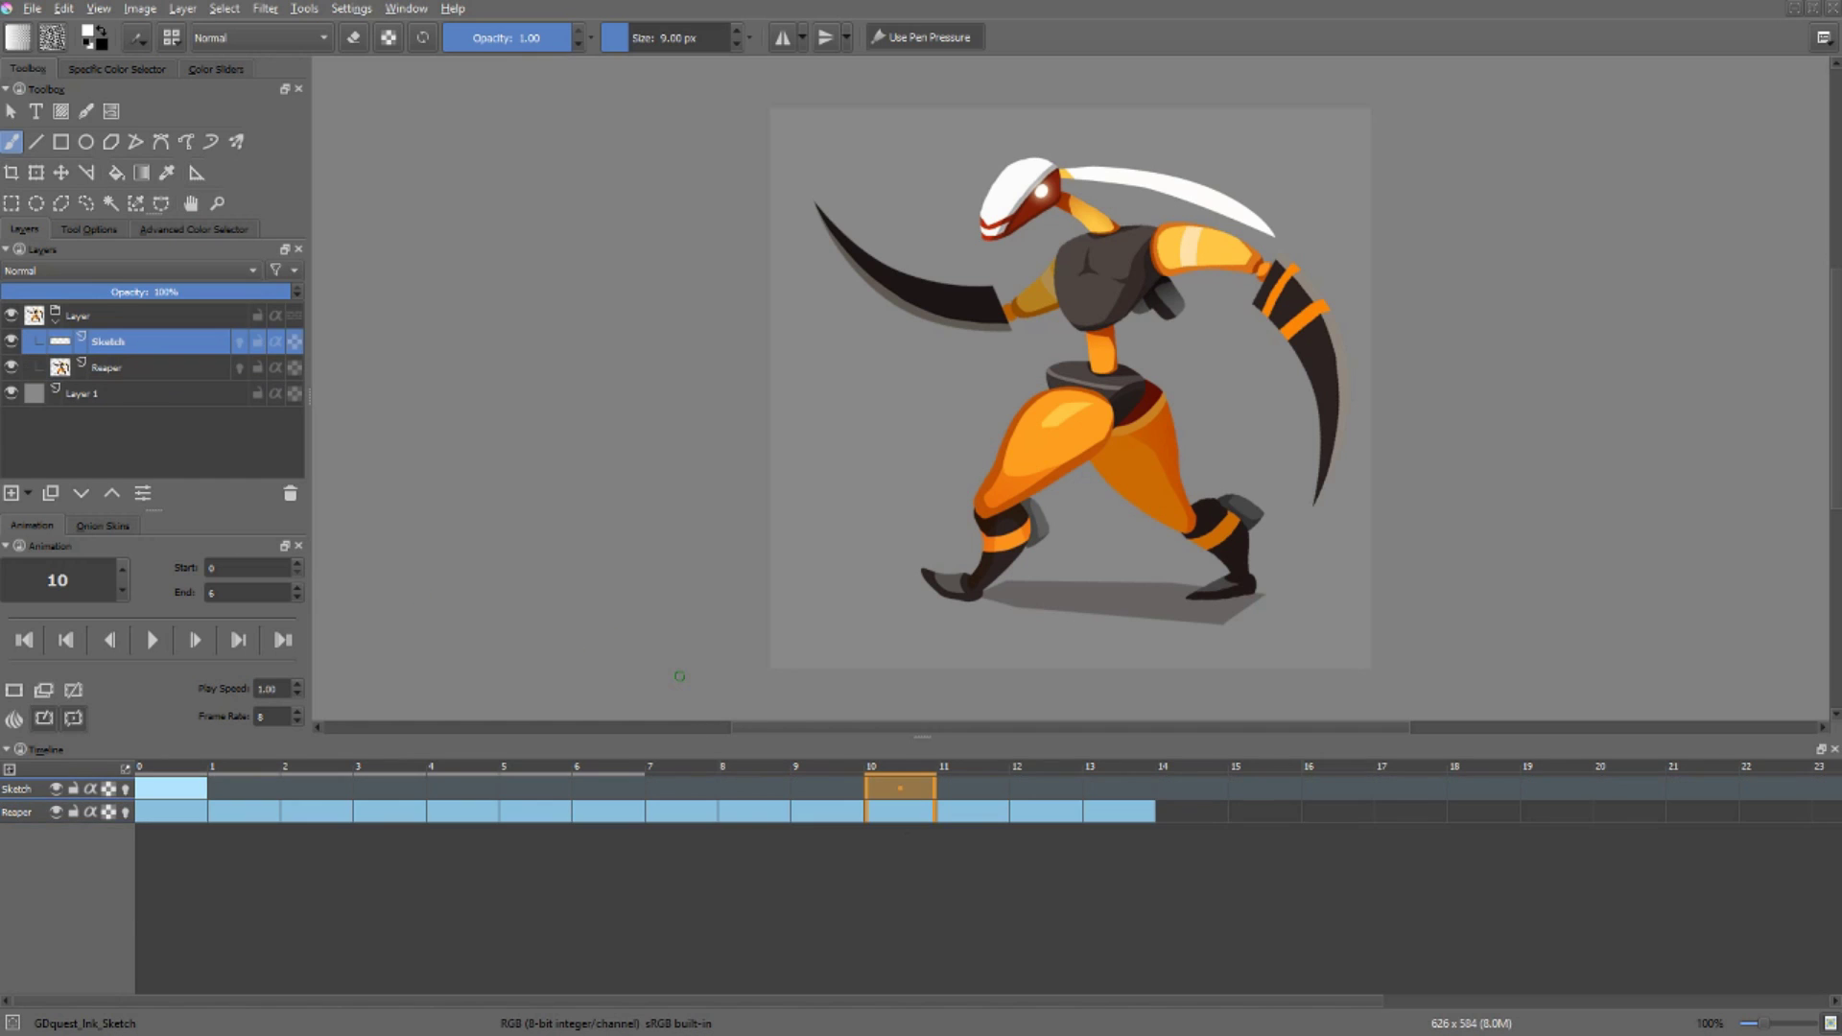
{"action": "key", "text": "Page_Down"}
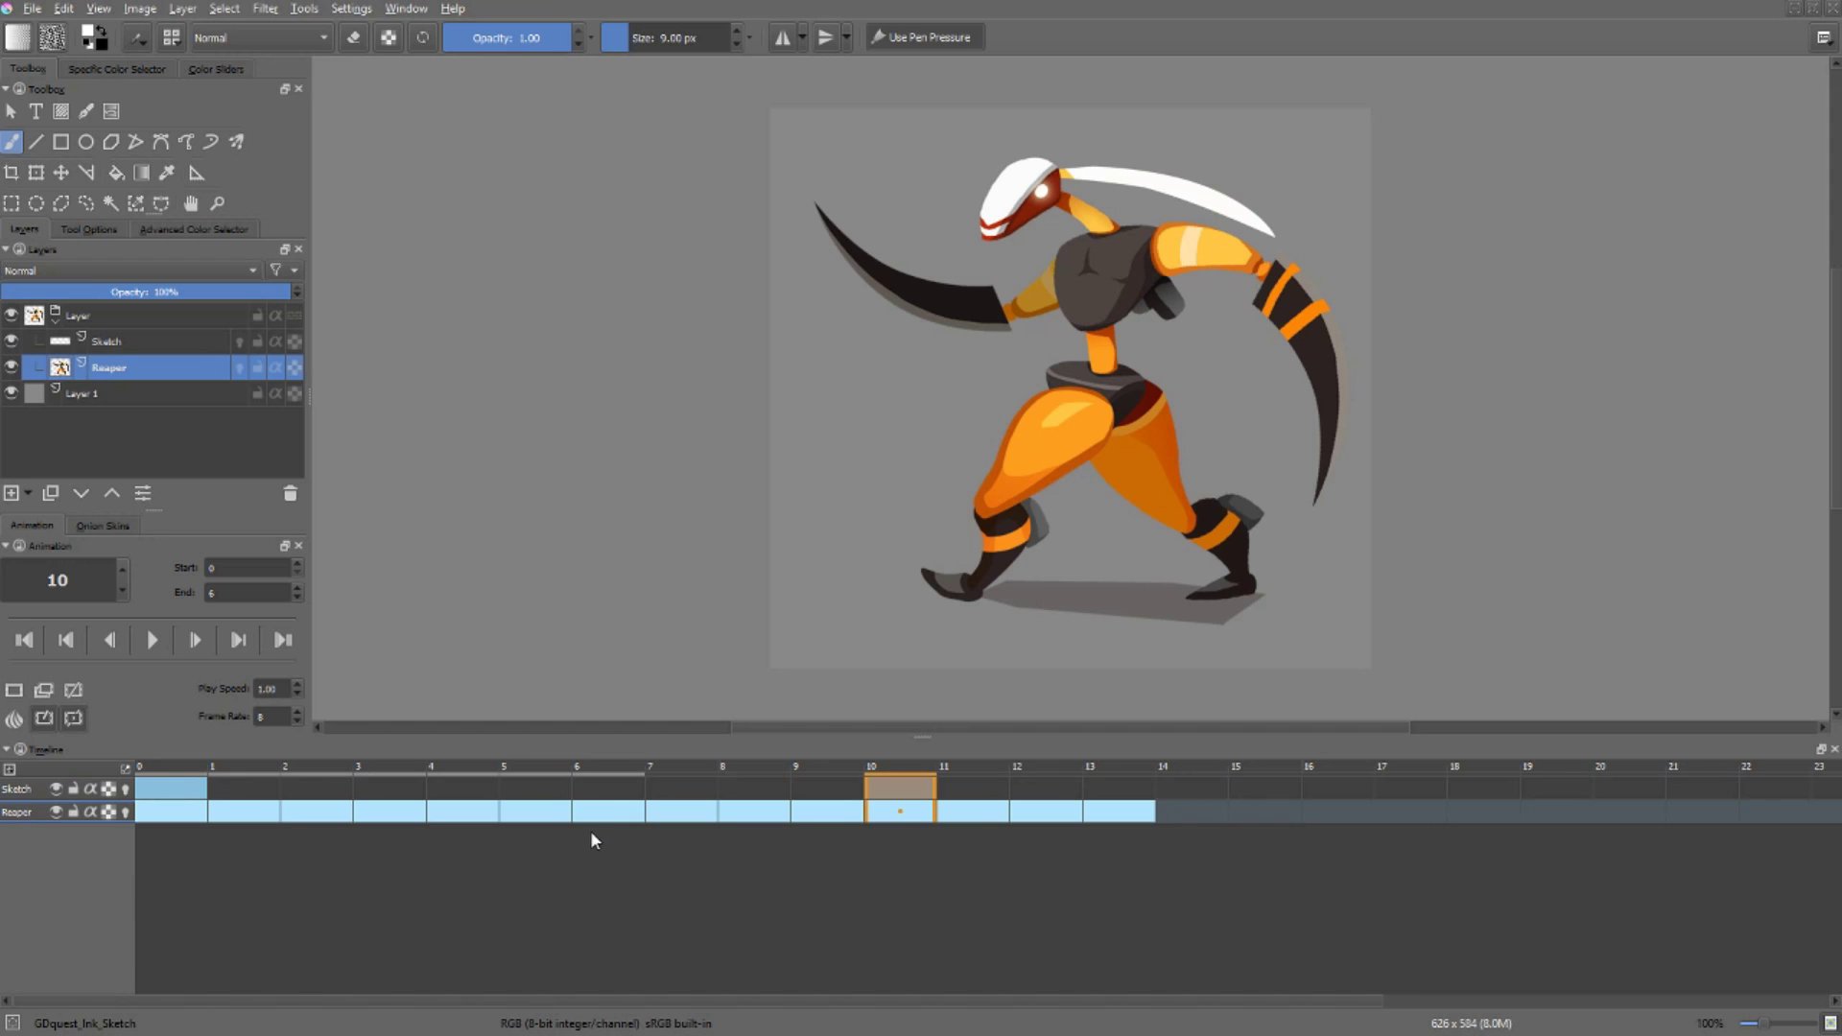
{"action": "left_click", "coordinate": [316, 787]}
Step: Toggle the Sketch and Reaper visibility and Reaper onion skins, leaving both layers visible and onion skins off
{"action": "left_click", "coordinate": [55, 790]}
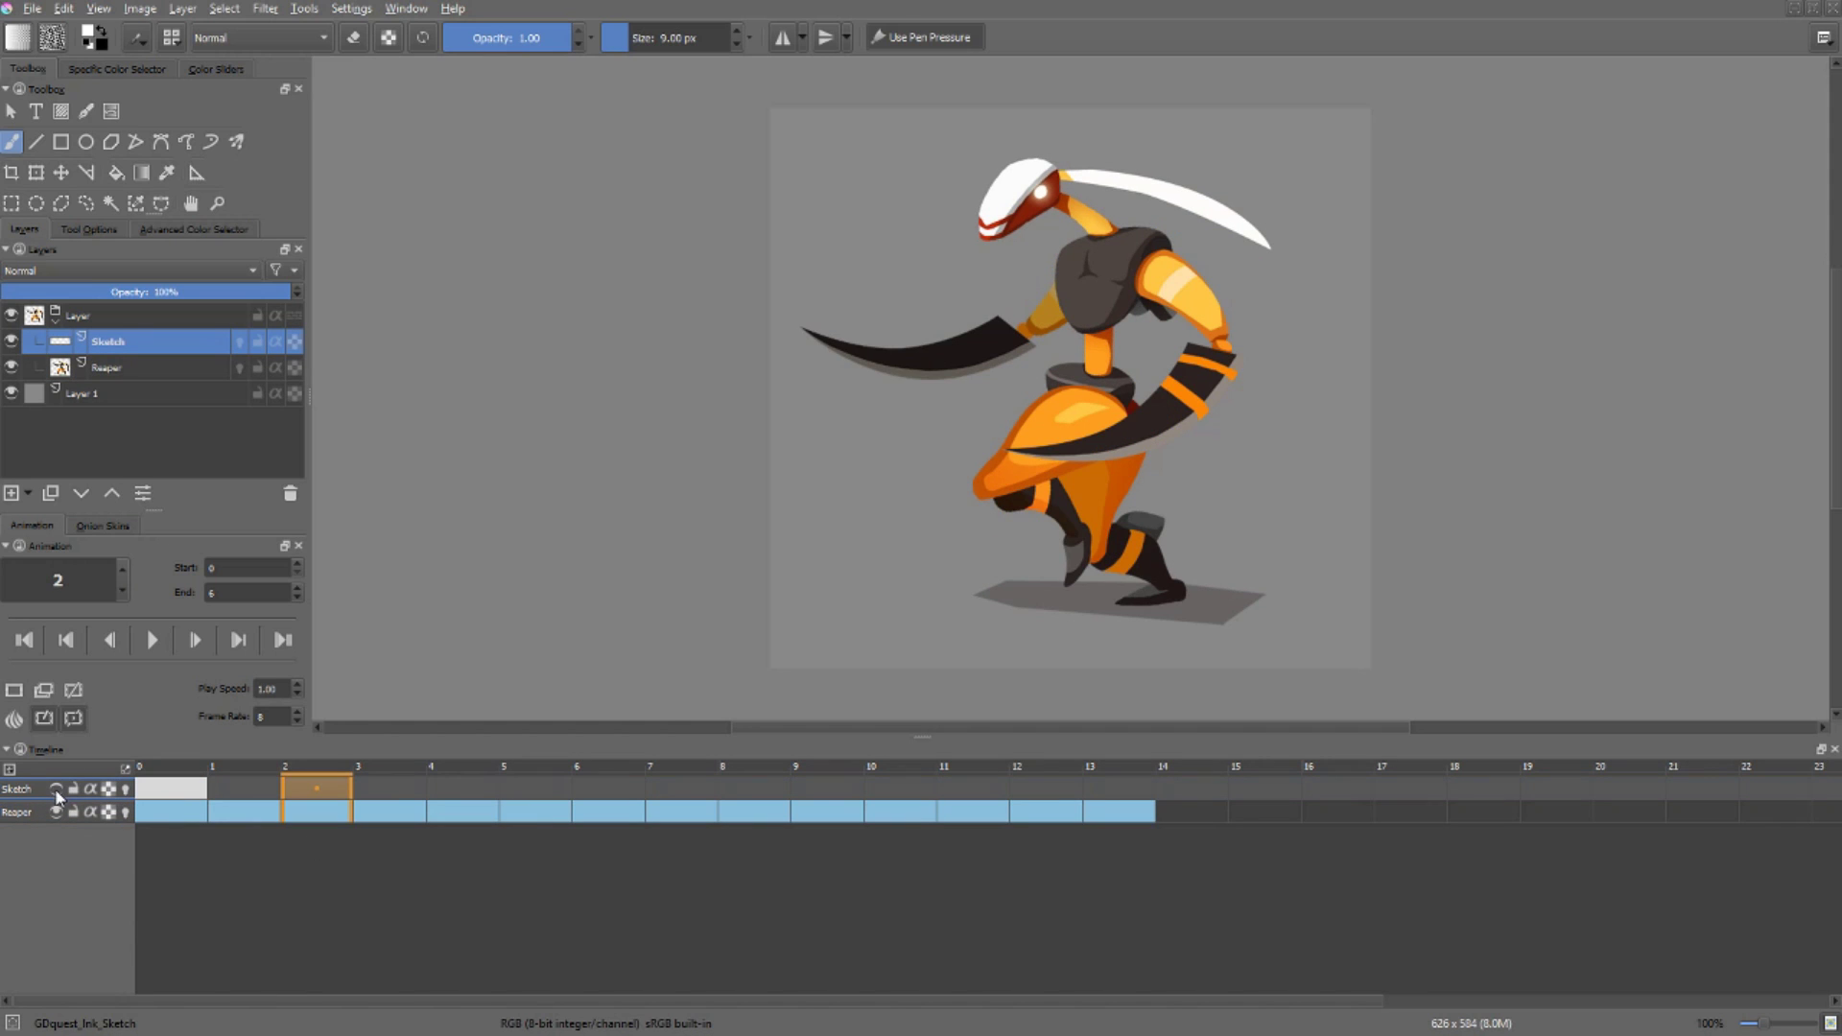
{"action": "left_click", "coordinate": [55, 812]}
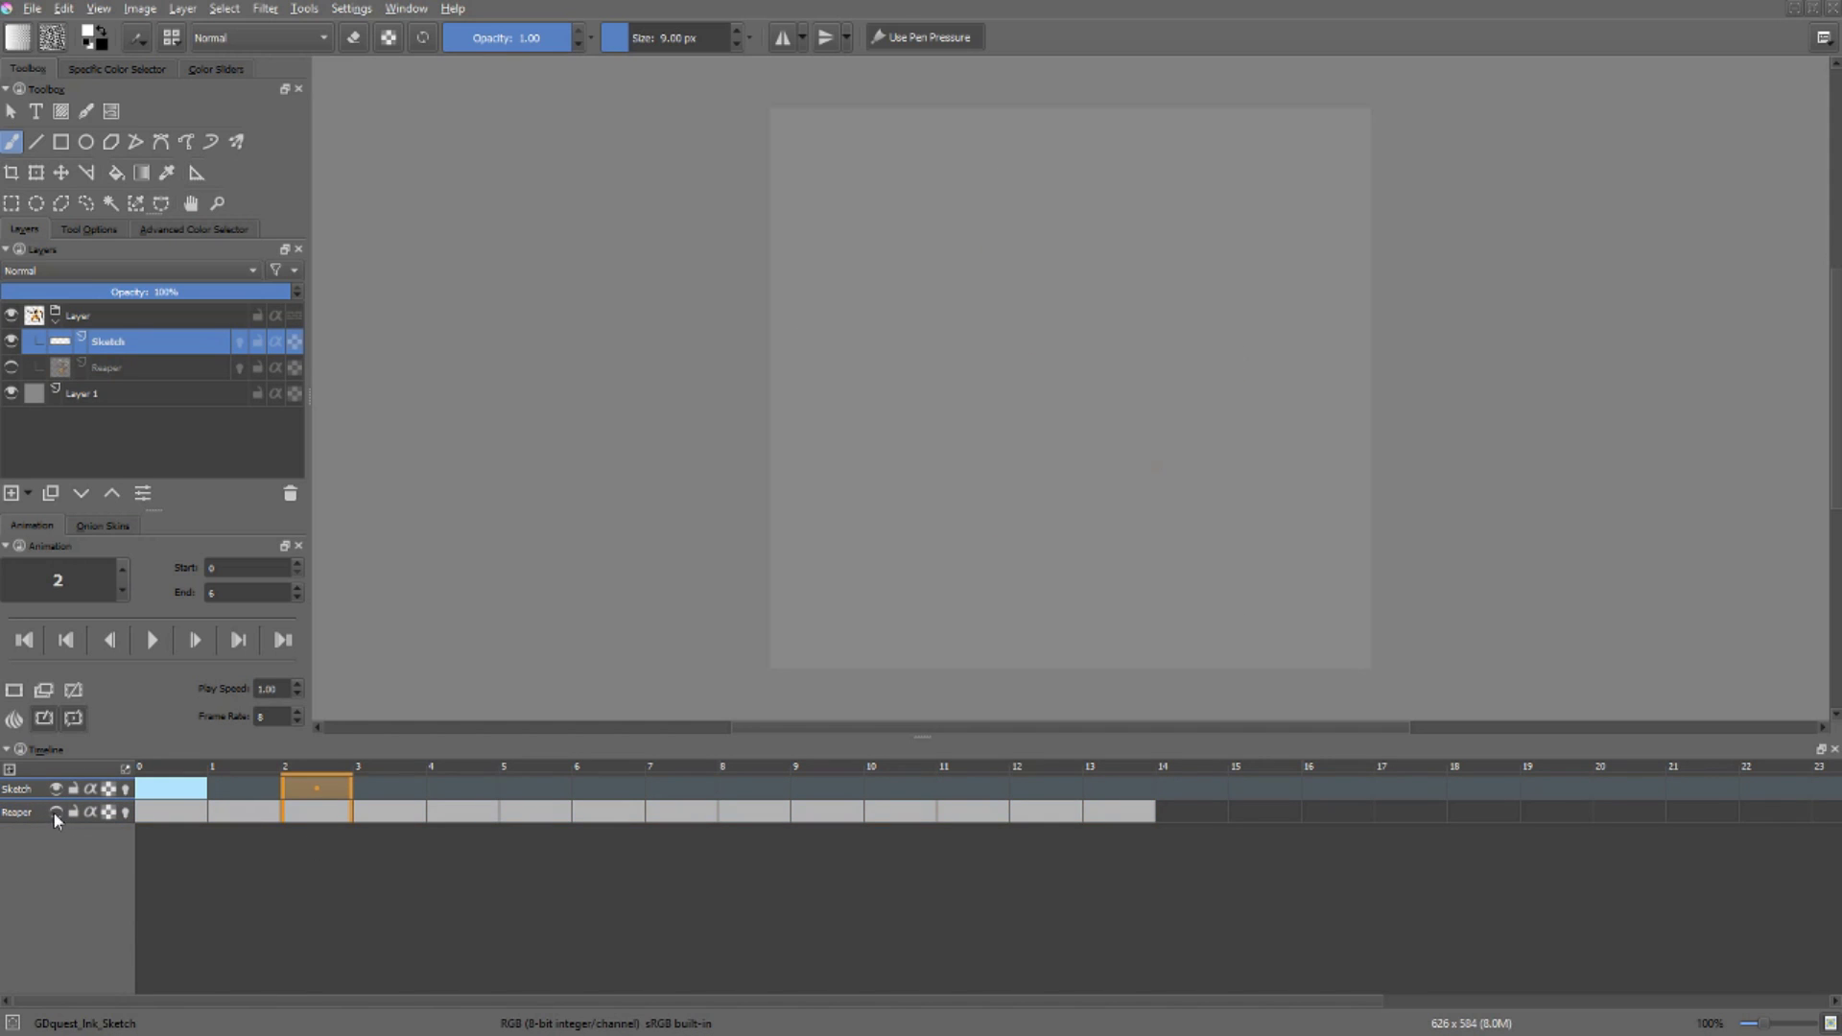
{"action": "left_click", "coordinate": [55, 811]}
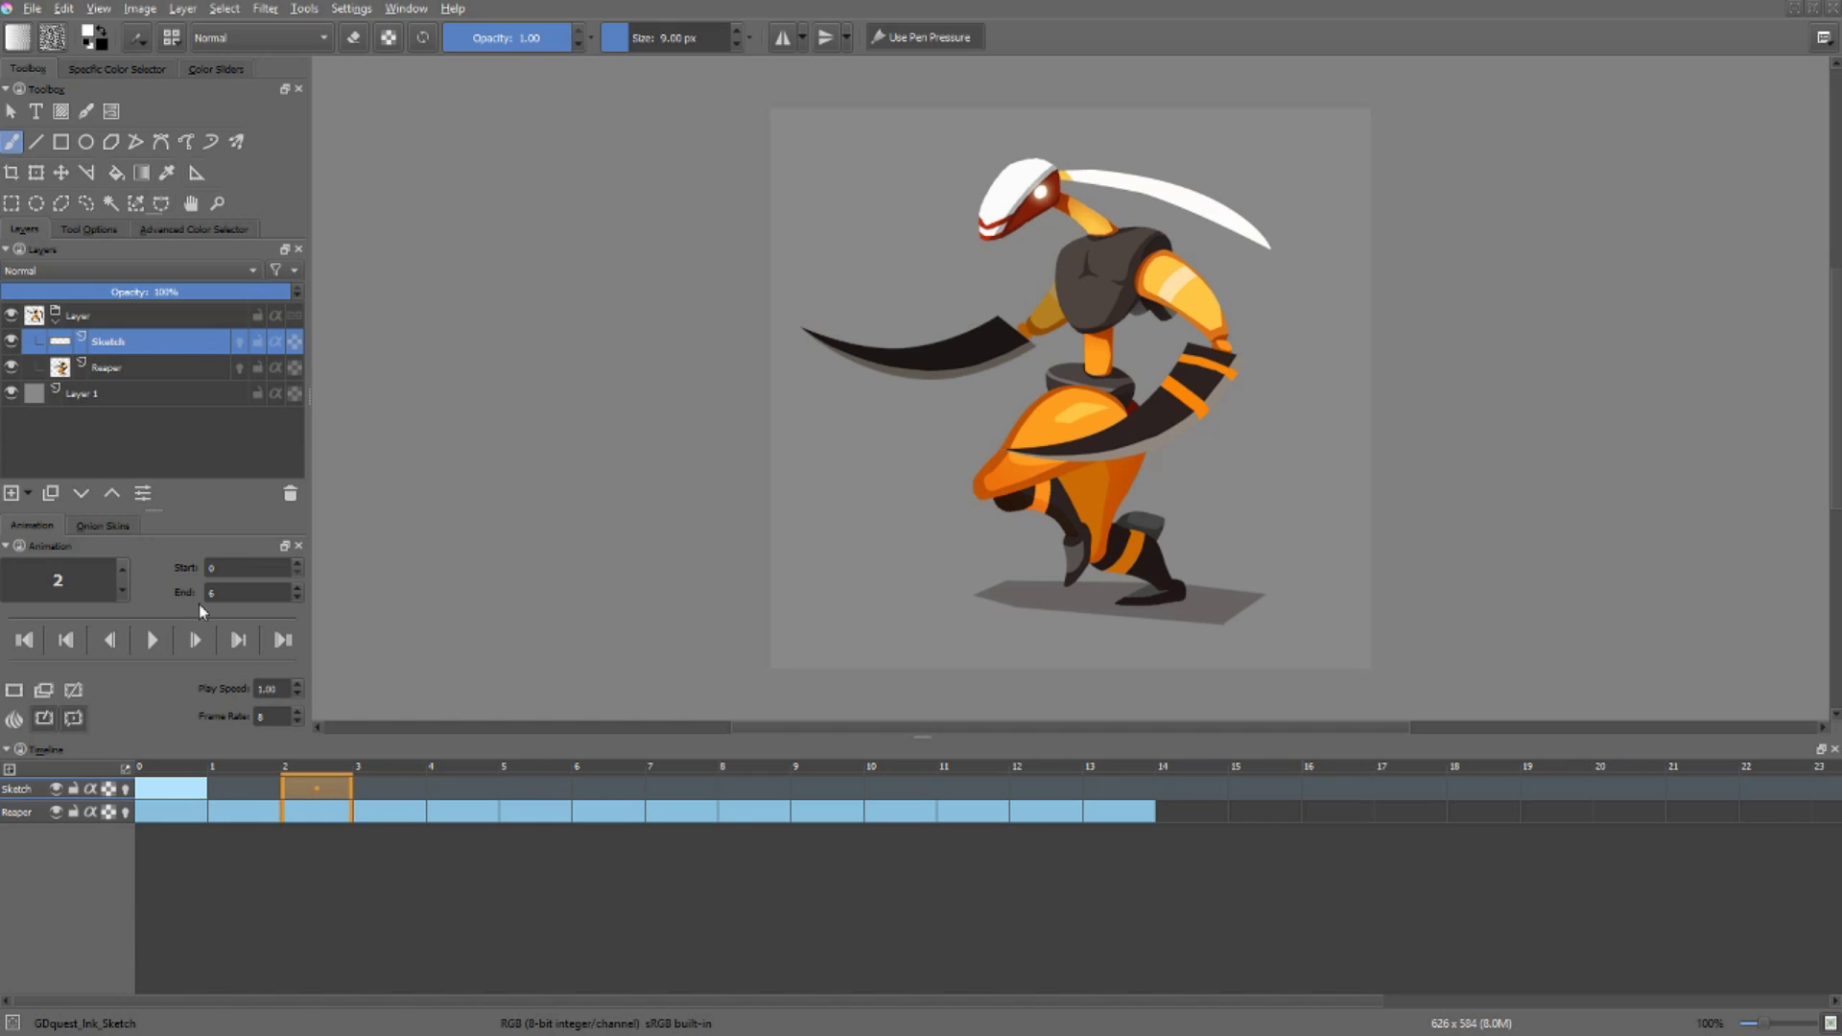
{"action": "left_click", "coordinate": [125, 812]}
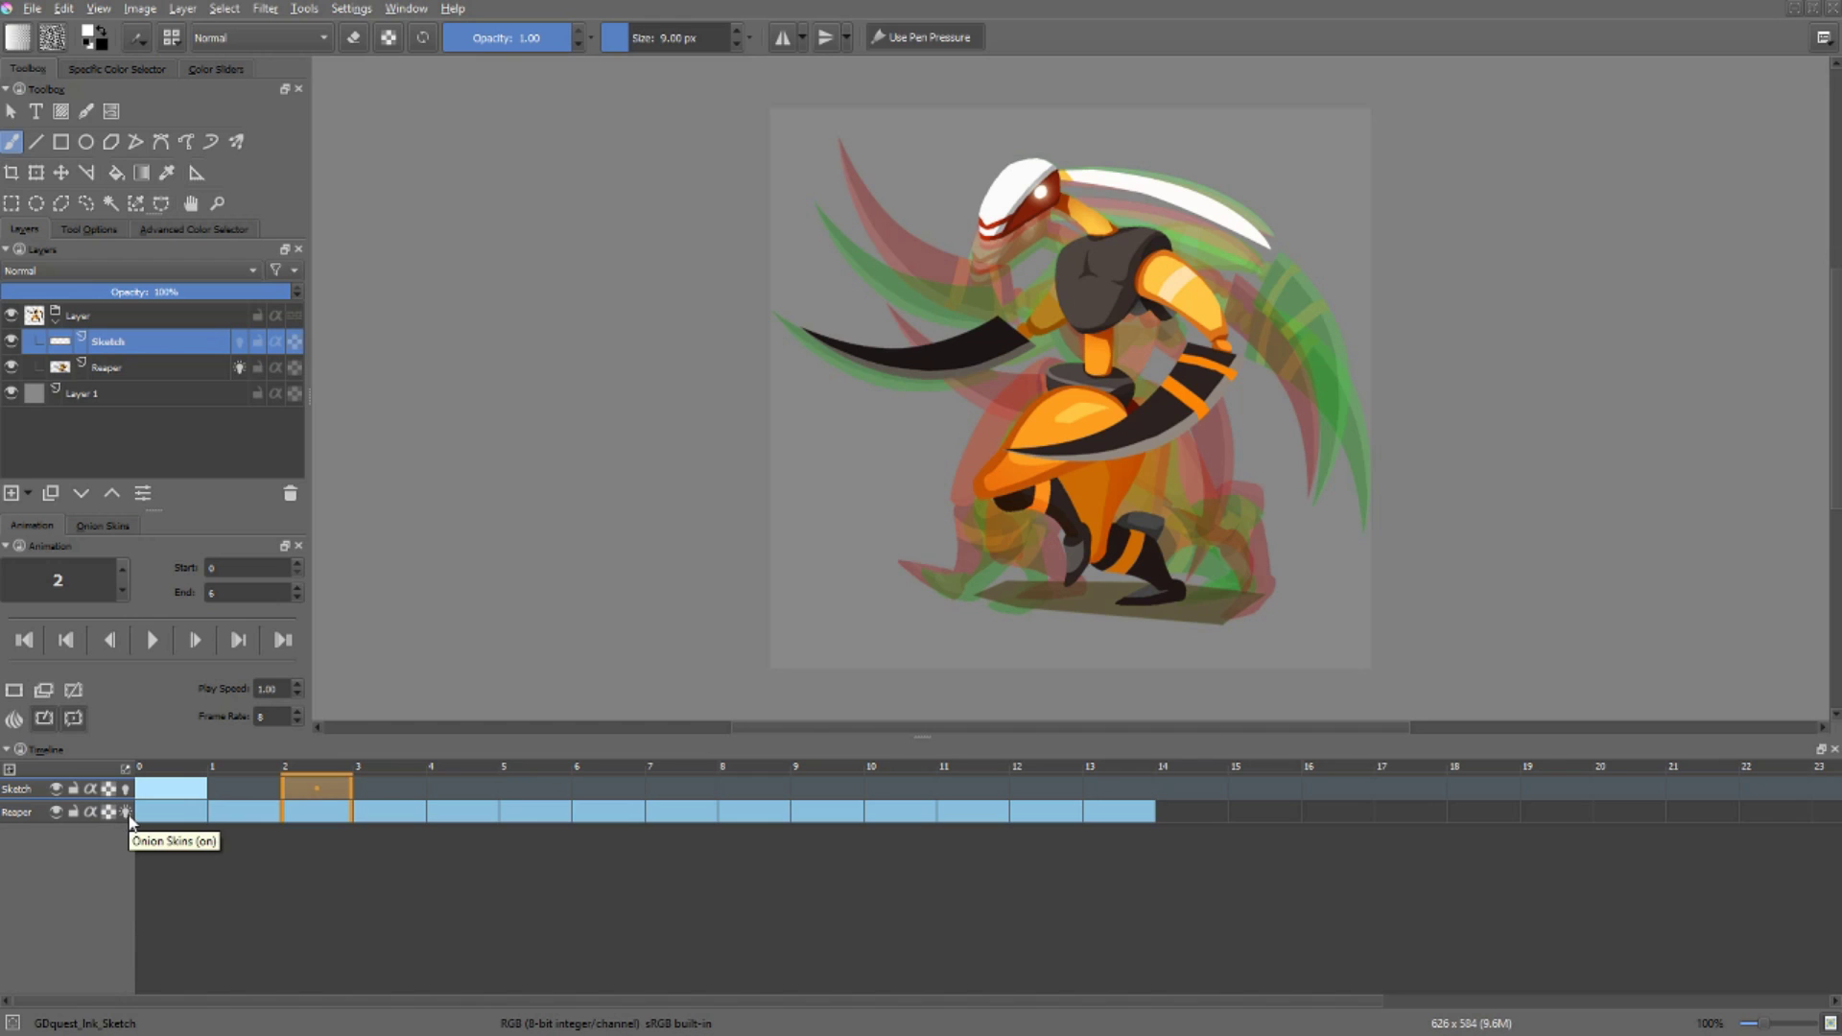
{"action": "left_click", "coordinate": [126, 812]}
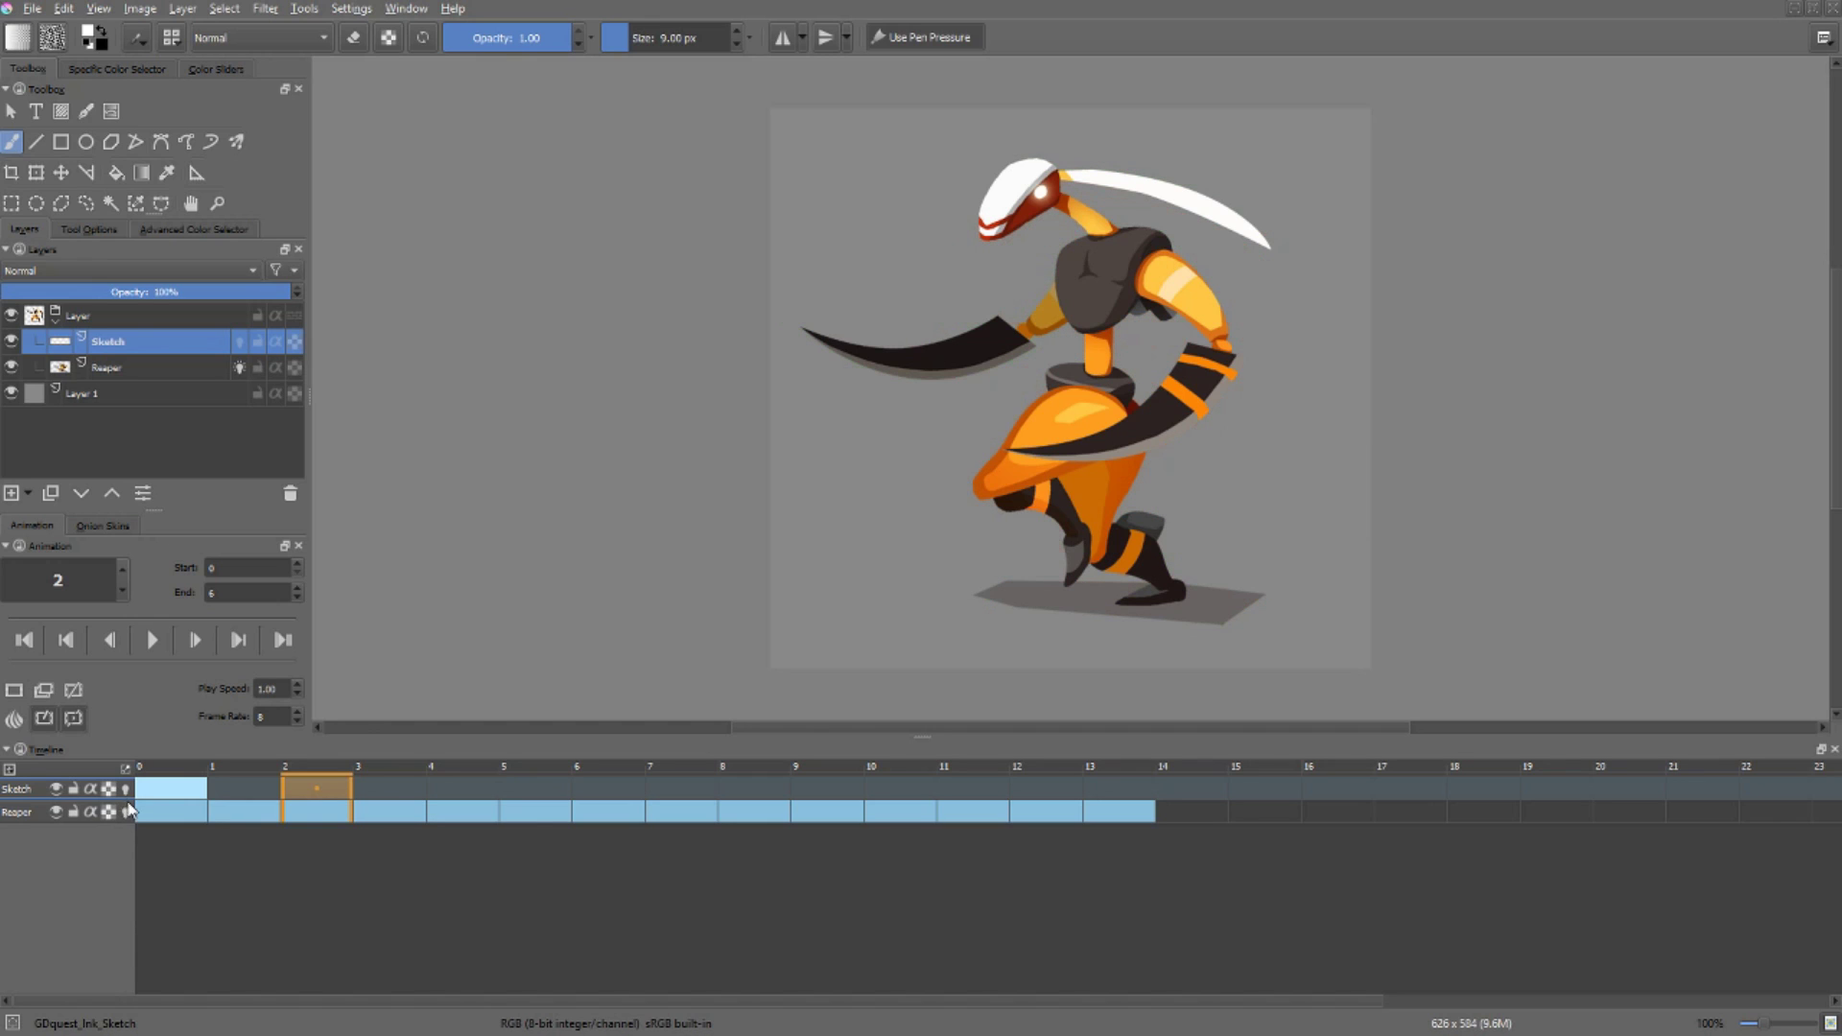
Step: Add the existing Layer group to the timeline as a track above Sketch and Reaper
{"action": "right_click", "coordinate": [25, 793]}
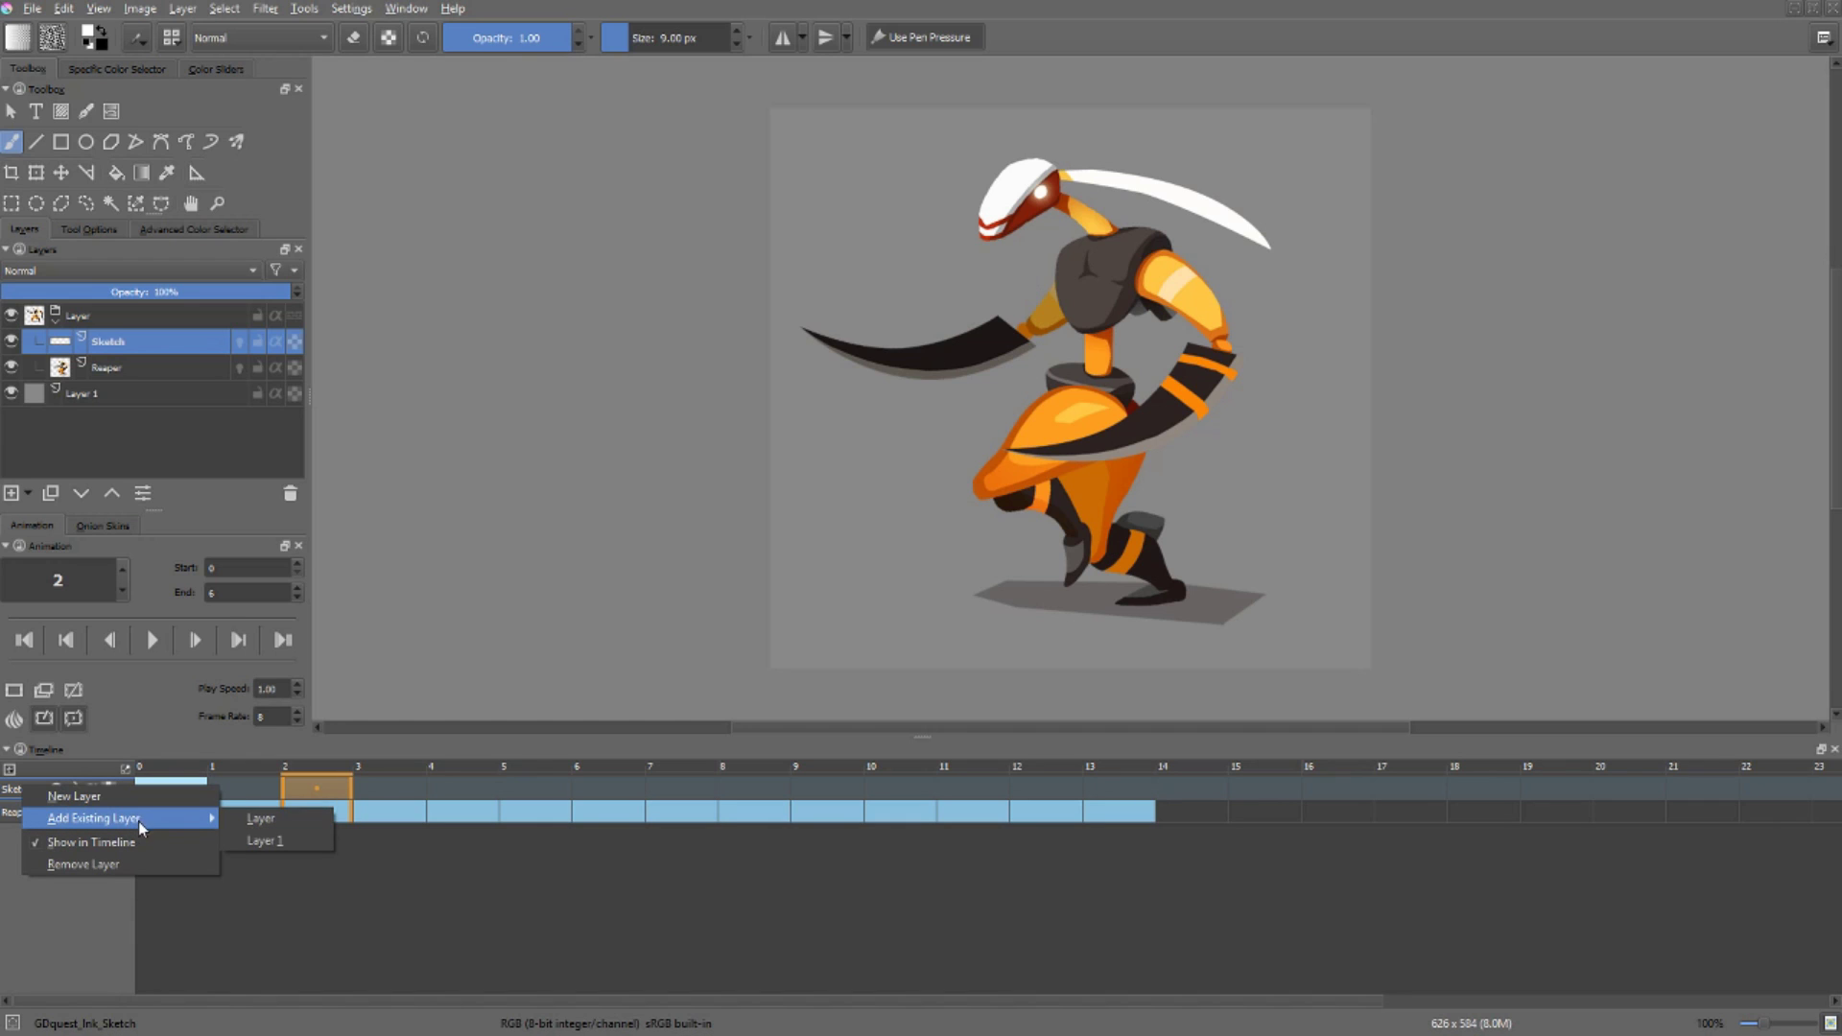
{"action": "left_click", "coordinate": [261, 823]}
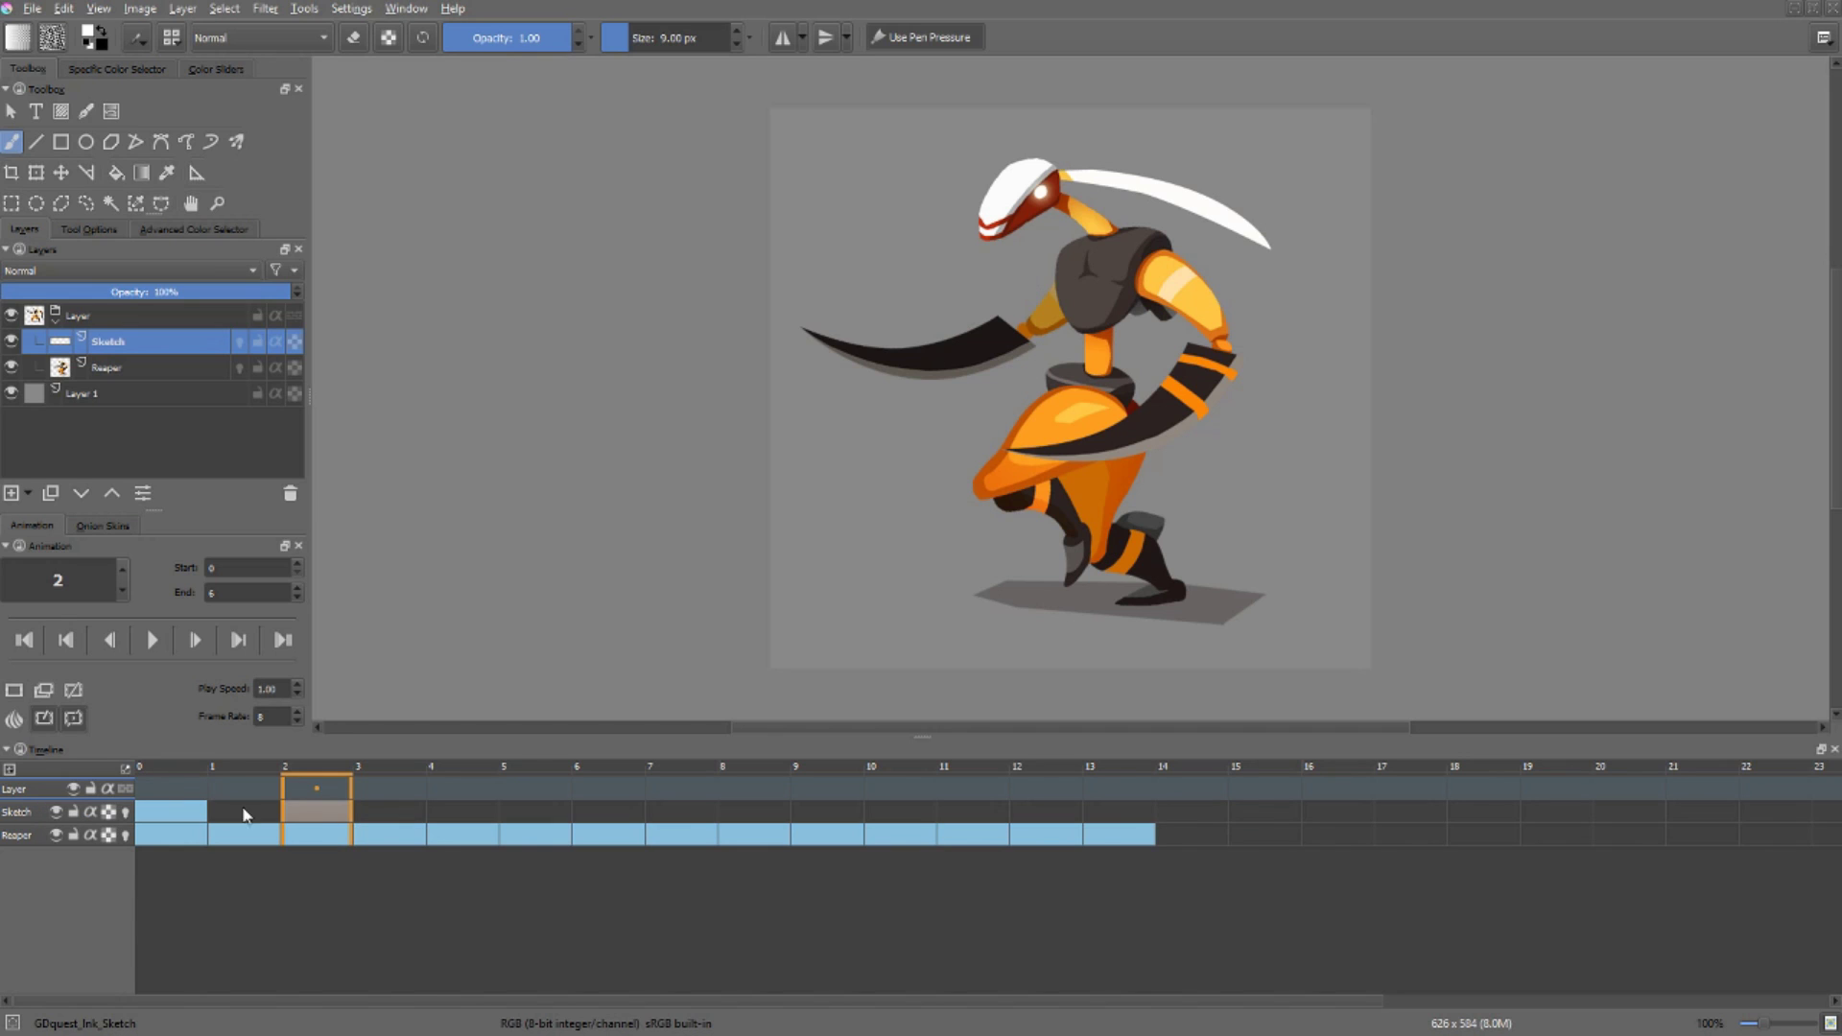
{"action": "right_click", "coordinate": [38, 789]}
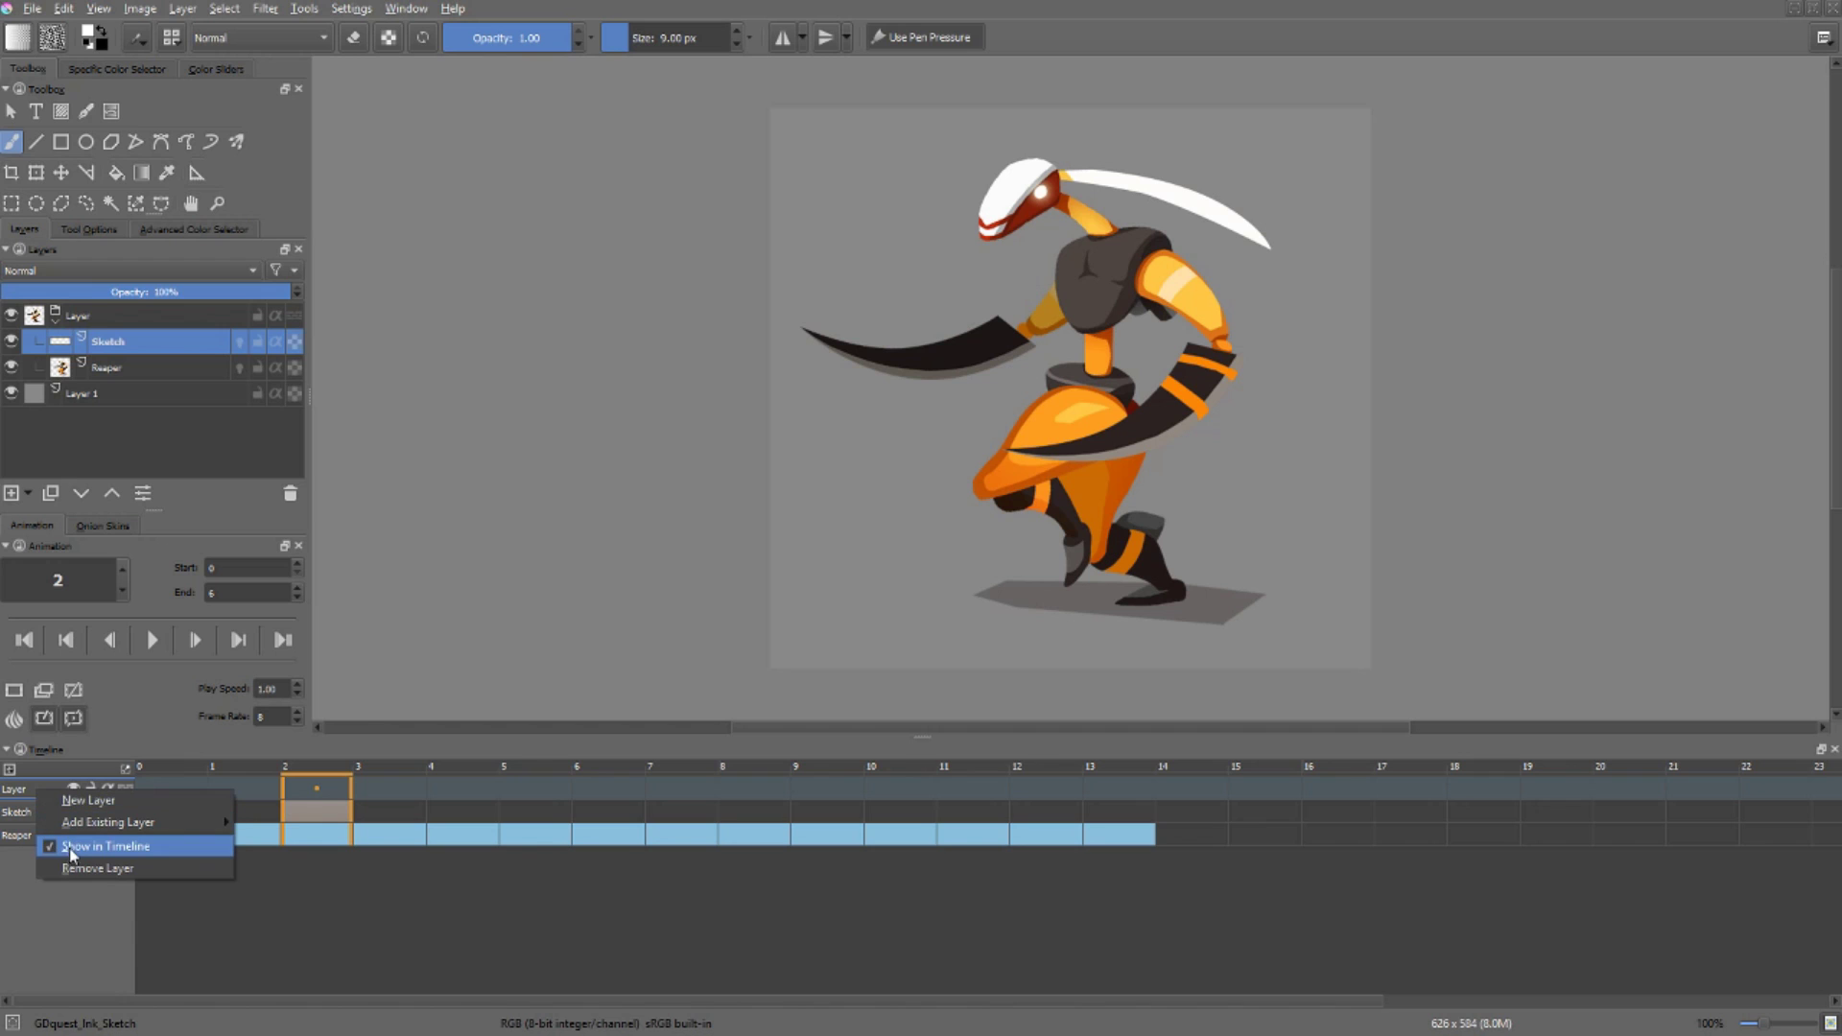
{"action": "left_click", "coordinate": [115, 897]}
Step: Step through frames 1, 3 and 5, briefly hiding and re-showing the Layer group
{"action": "left_click", "coordinate": [245, 789]}
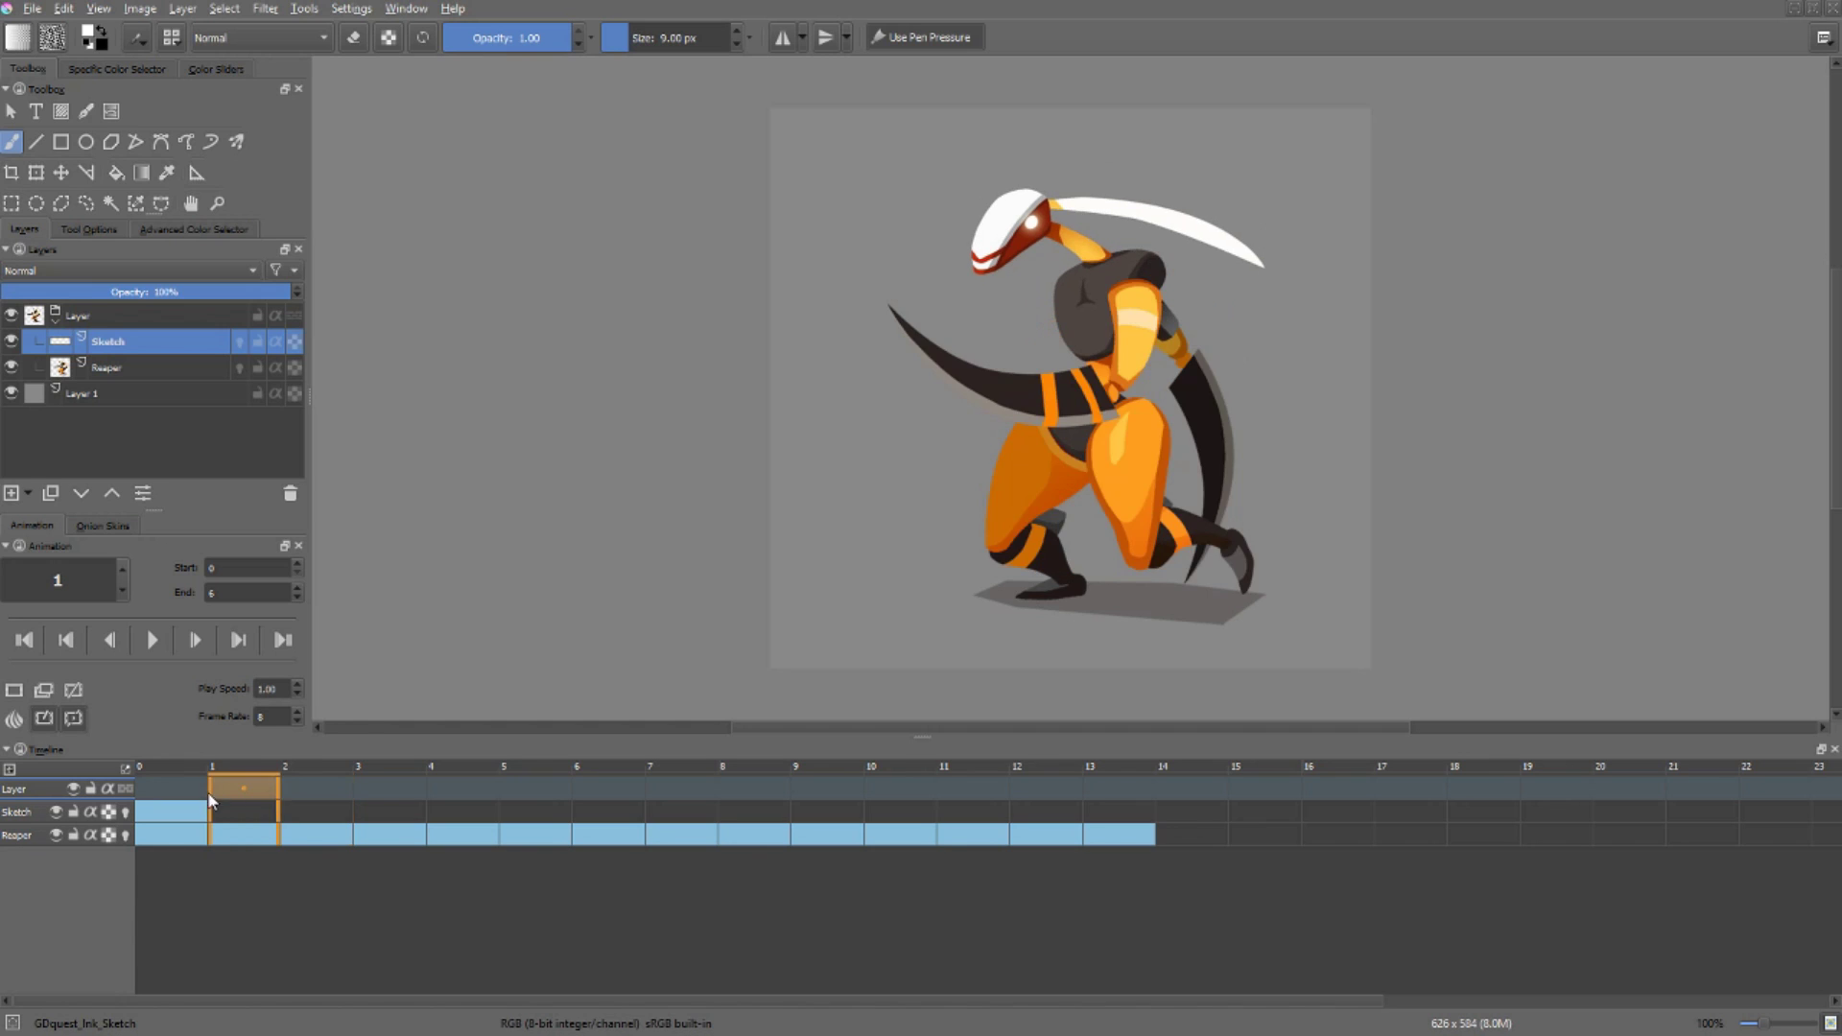
{"action": "left_click", "coordinate": [380, 785]}
{"action": "left_click", "coordinate": [532, 787]}
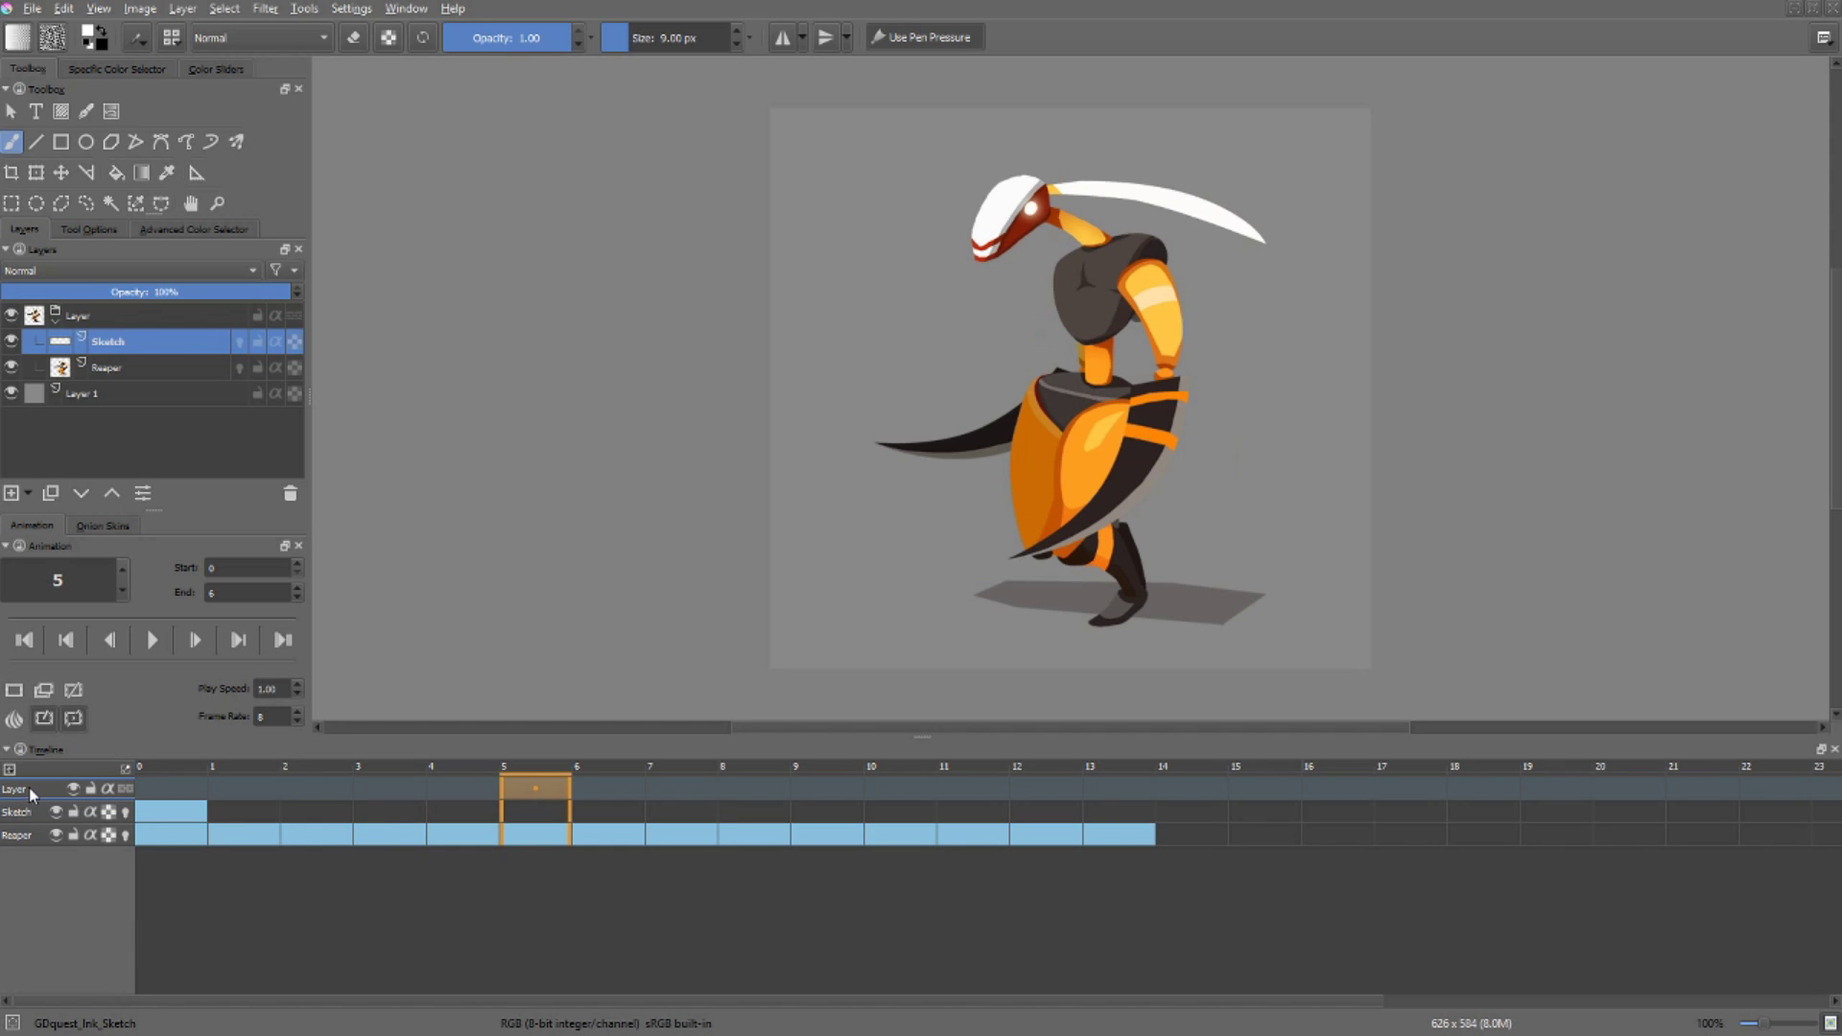
{"action": "left_click", "coordinate": [72, 789]}
{"action": "left_click", "coordinate": [72, 789]}
Step: Zoom the timeline out so frames 0 through 45 are visible
{"action": "right_click", "coordinate": [27, 834]}
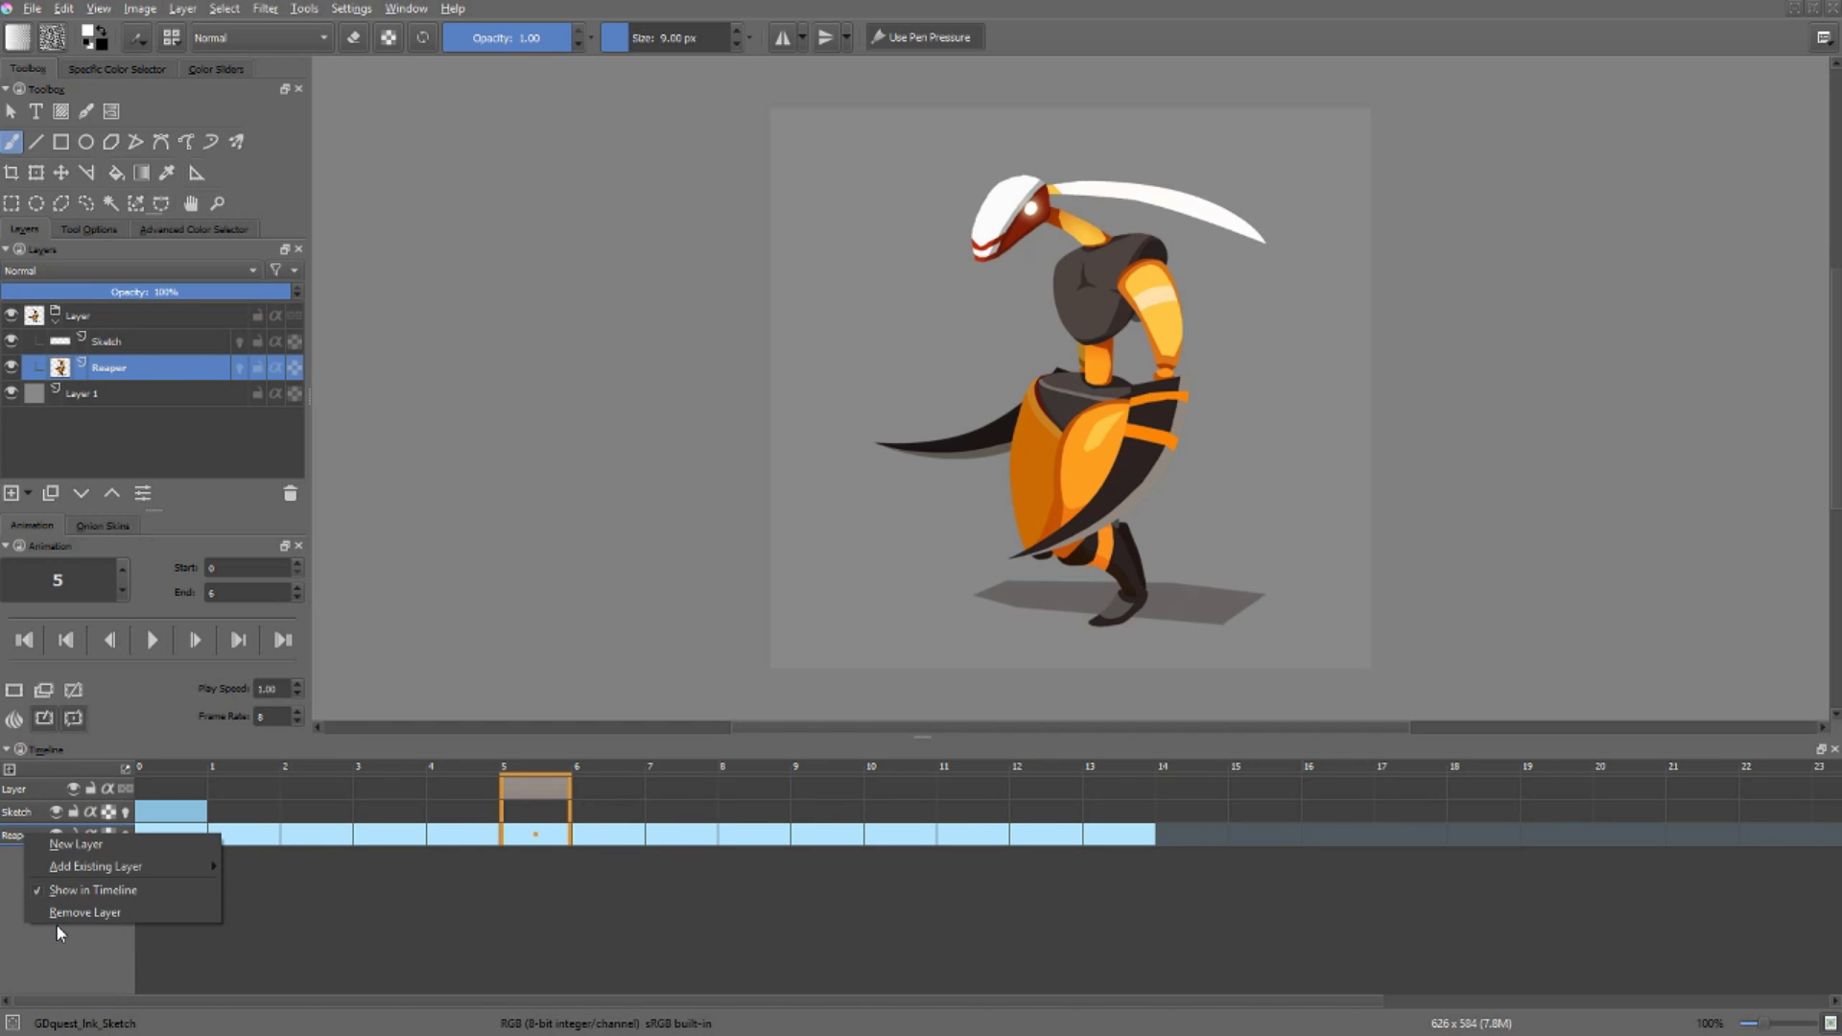
{"action": "left_click", "coordinate": [40, 943]}
{"action": "left_click", "coordinate": [10, 769]}
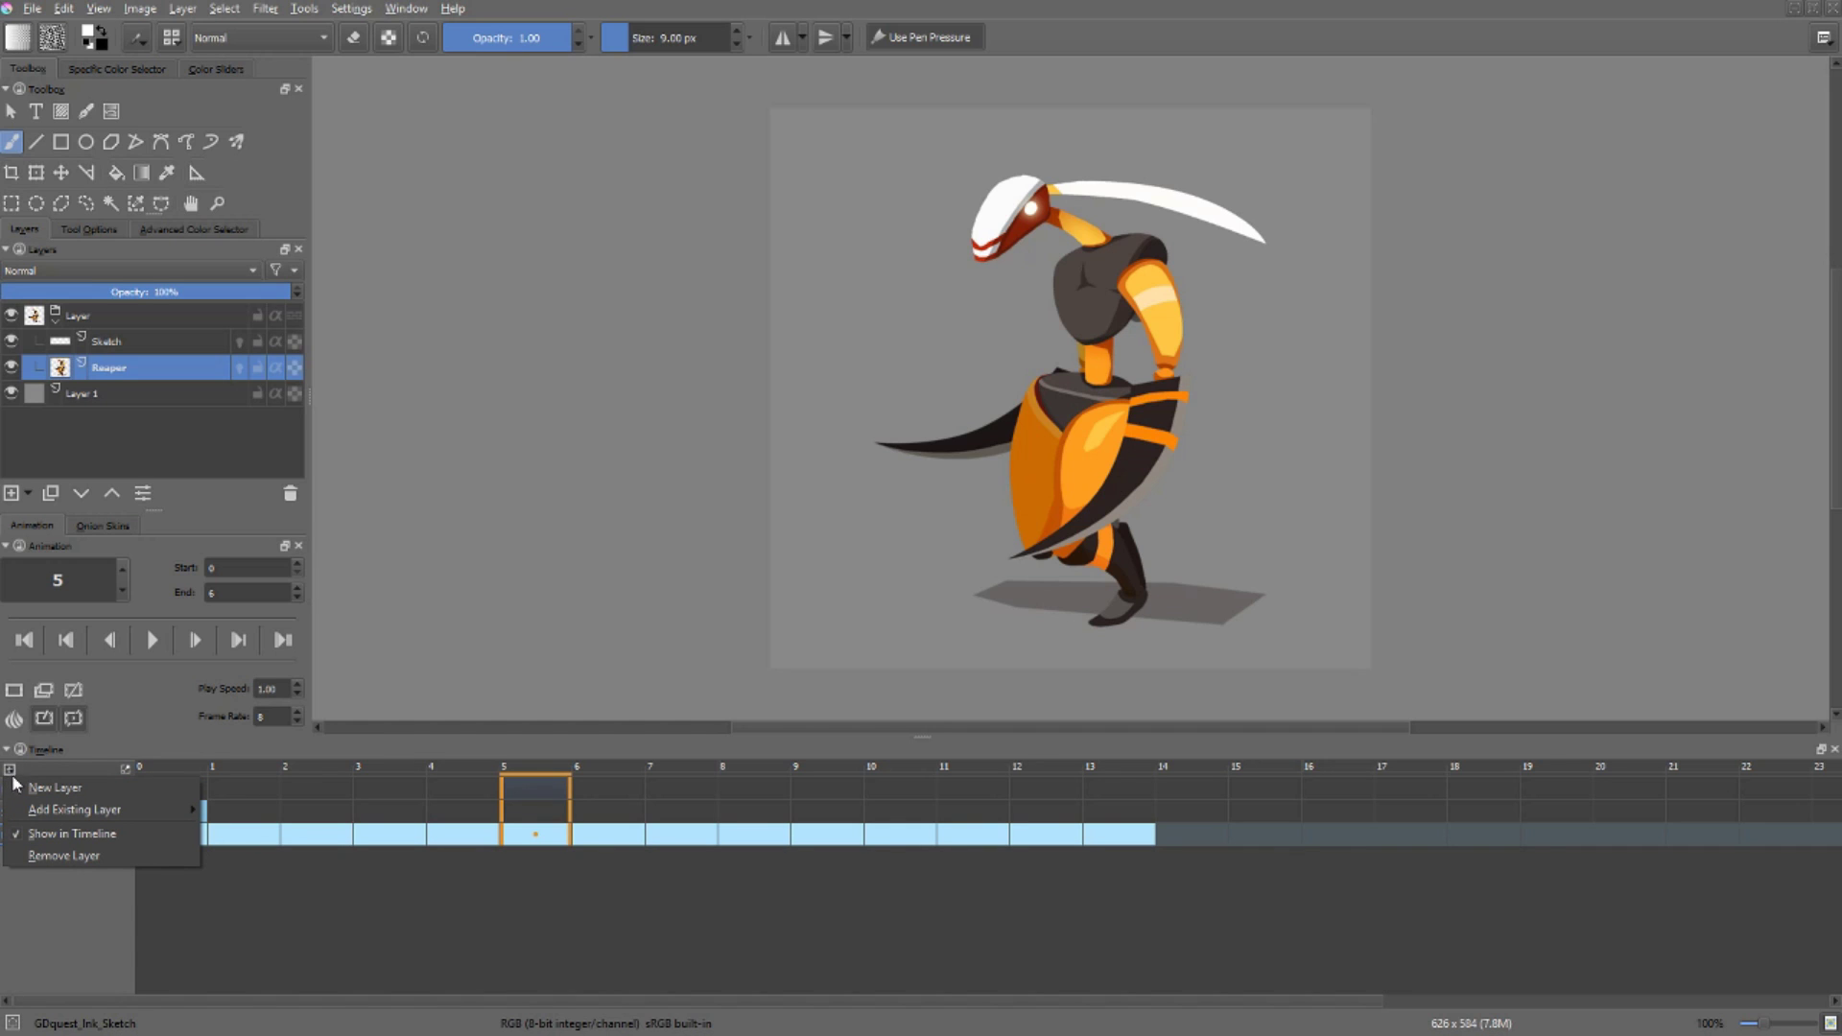
{"action": "left_click", "coordinate": [124, 773]}
{"action": "left_click_drag", "start_coordinate": [125, 773], "coordinate": [370, 1003]}
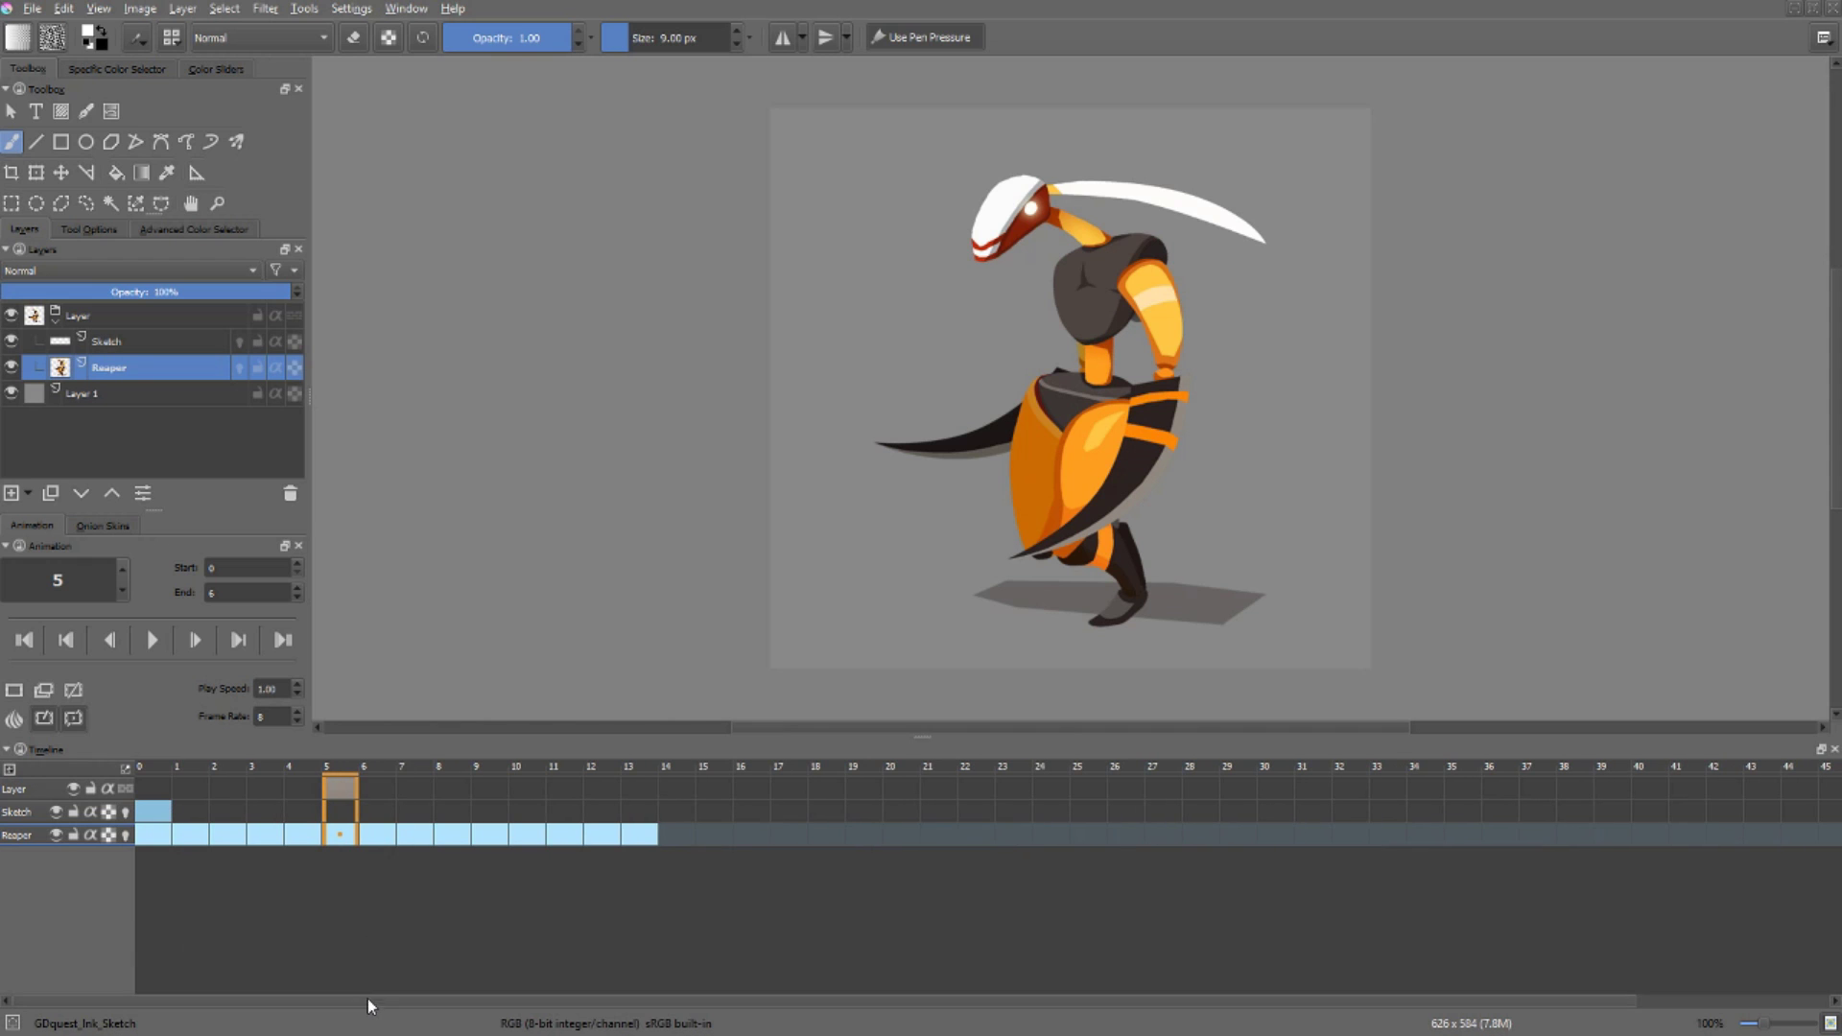